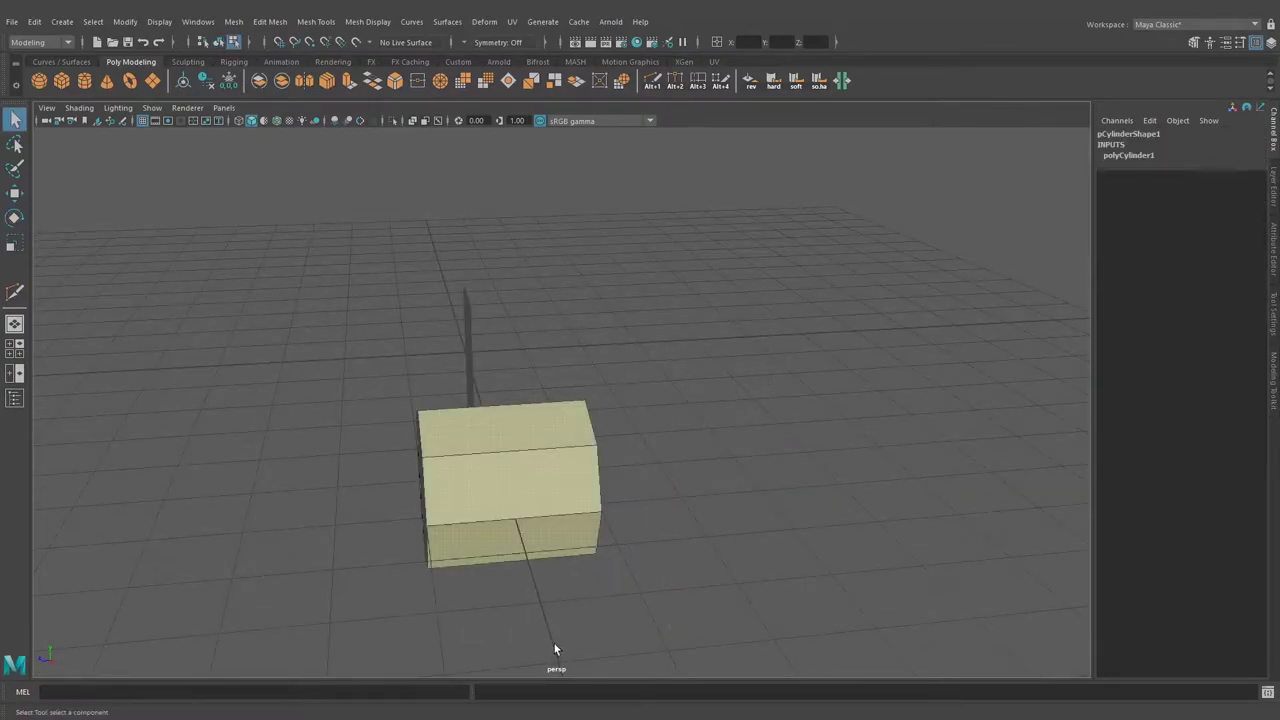
# Adjust the cylinder's pivot and shrink its width and depth.
pyautogui.press('w')
pyautogui.press('d')
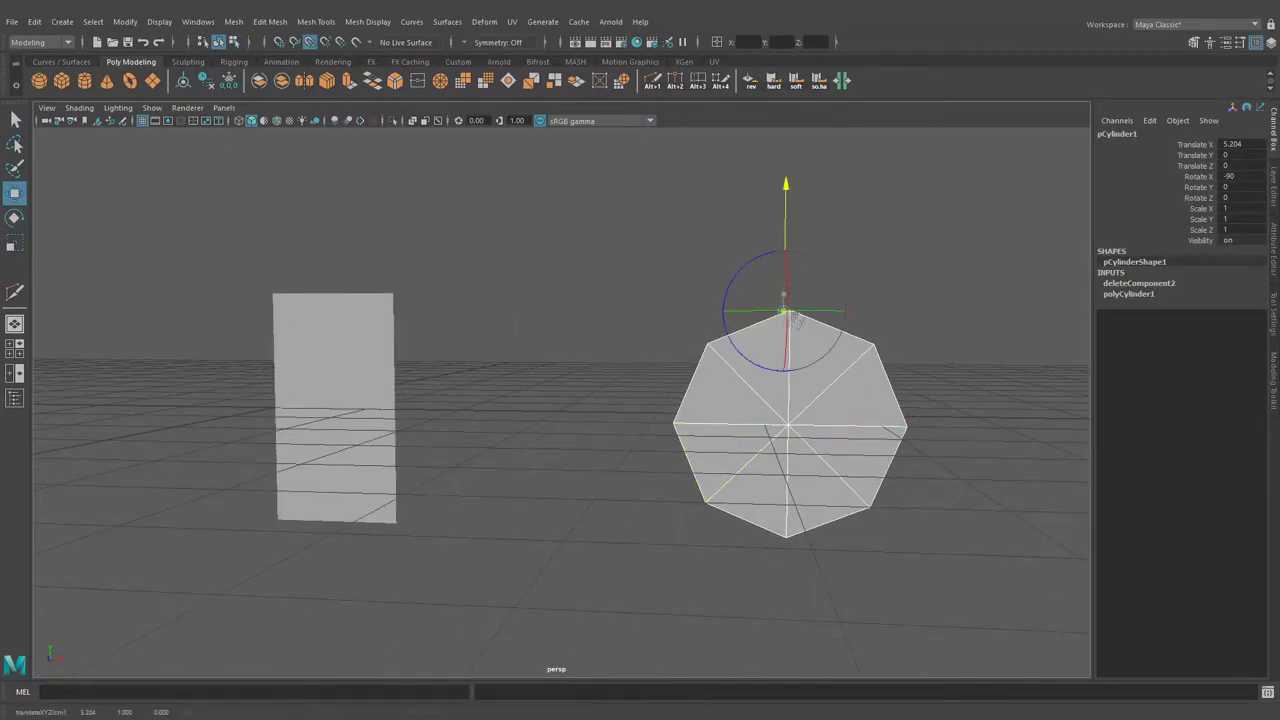
pyautogui.keyDown('alt'); pyautogui.moveTo(795, 318); pyautogui.dragTo(712, 352); pyautogui.keyUp('alt')
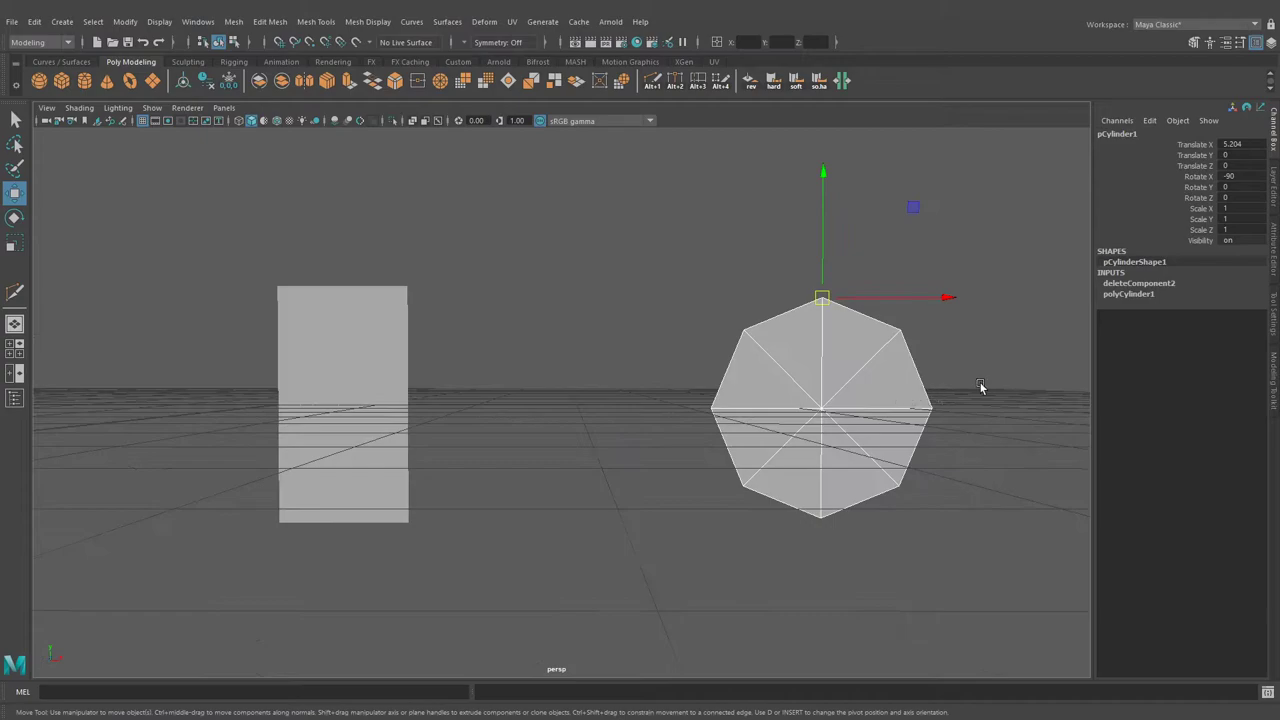
pyautogui.moveTo(820, 242)
pyautogui.keyDown('alt'); pyautogui.mouseDown()
pyautogui.moveTo(760, 291)
pyautogui.moveTo(814, 405)
pyautogui.mouseUp(); pyautogui.keyUp('alt')
pyautogui.press('r')
pyautogui.press('q')
# Rotate the remaining fan piece and combine it with the plane into pPlane2.
pyautogui.click(814, 405)
pyautogui.click(708, 365)
pyautogui.keyDown('alt'); pyautogui.moveTo(708, 365); pyautogui.dragTo(847, 370); pyautogui.keyUp('alt')
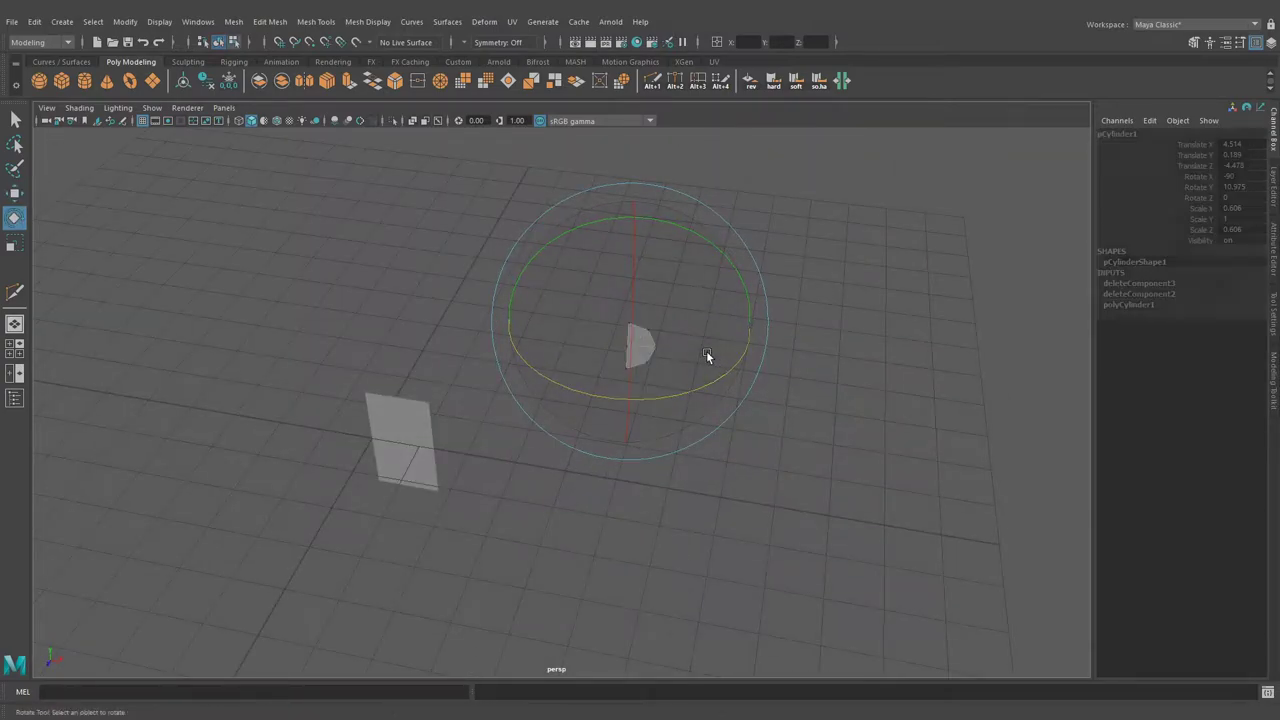
pyautogui.press('q')
pyautogui.keyDown('alt'); pyautogui.moveTo(428, 398); pyautogui.dragTo(662, 300); pyautogui.keyUp('alt')
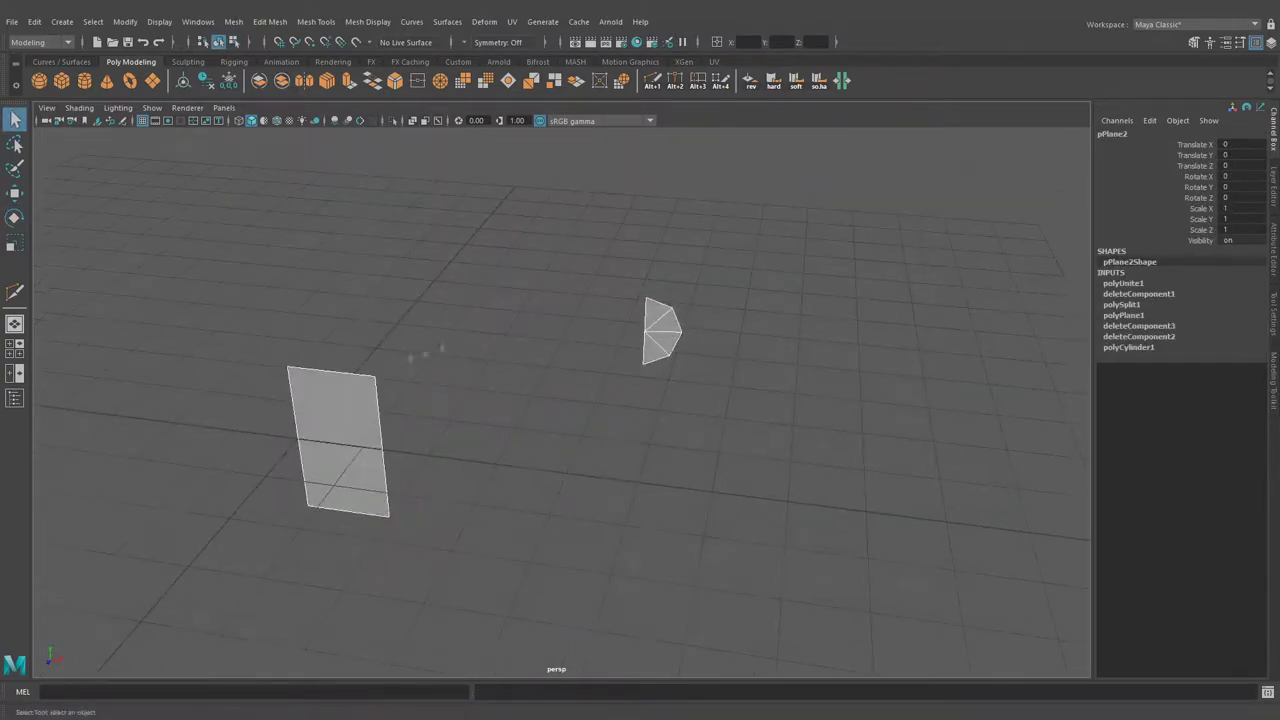
# Bridge the plane's border edge to the fan's edge and raise the lower vertex row to curve the strip.
pyautogui.press('F10')
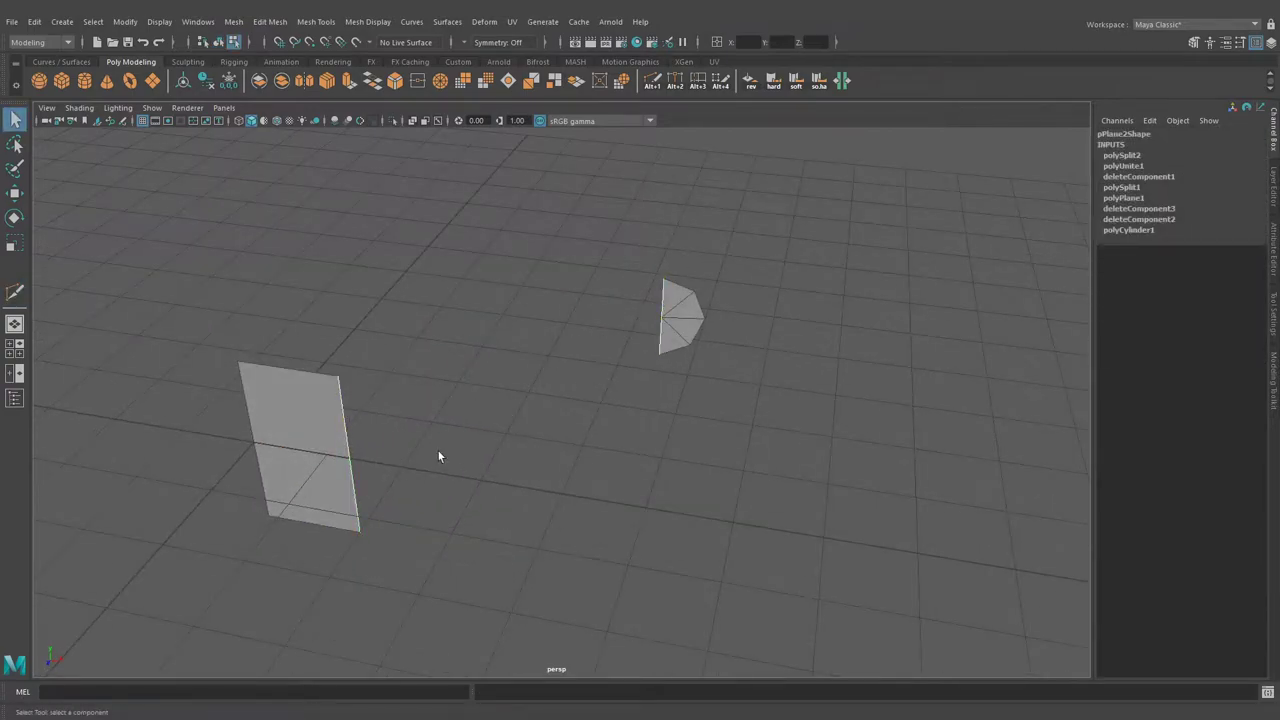
pyautogui.click(374, 81)
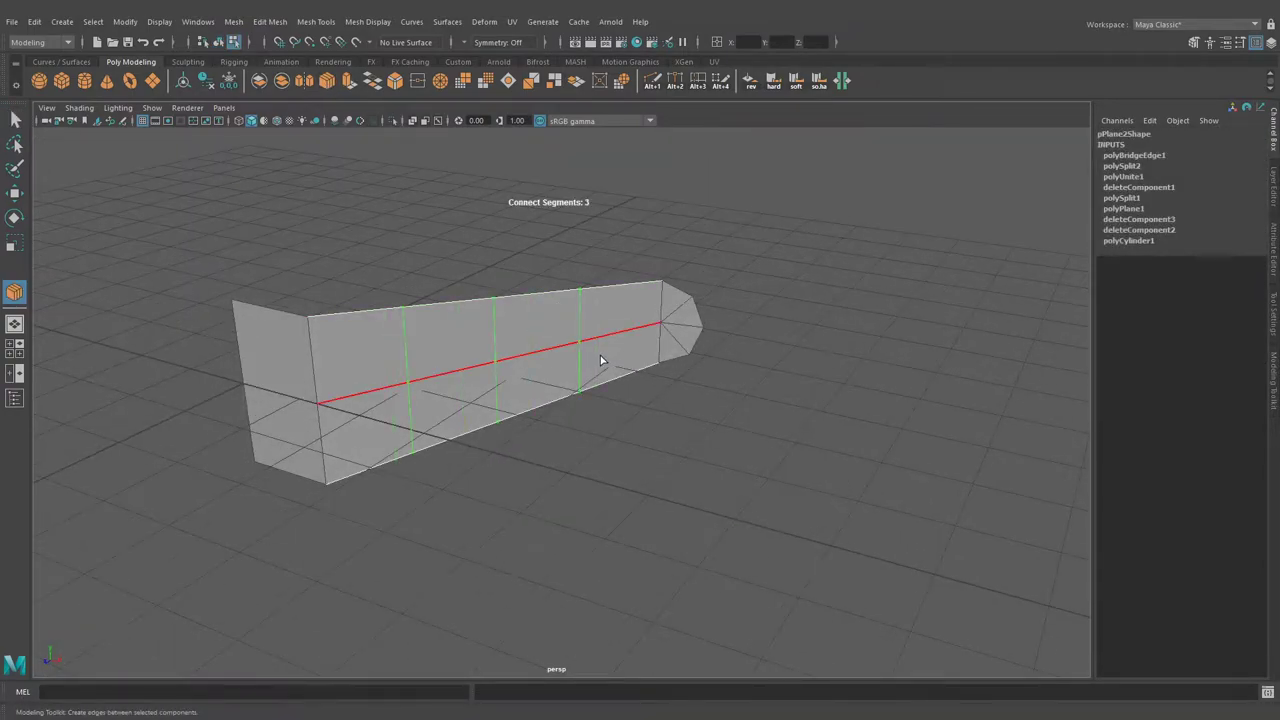
pyautogui.moveTo(607, 493)
pyautogui.keyDown('alt'); pyautogui.mouseDown()
pyautogui.moveTo(600, 306)
pyautogui.moveTo(571, 320)
pyautogui.moveTo(616, 381)
pyautogui.mouseUp(); pyautogui.keyUp('alt')
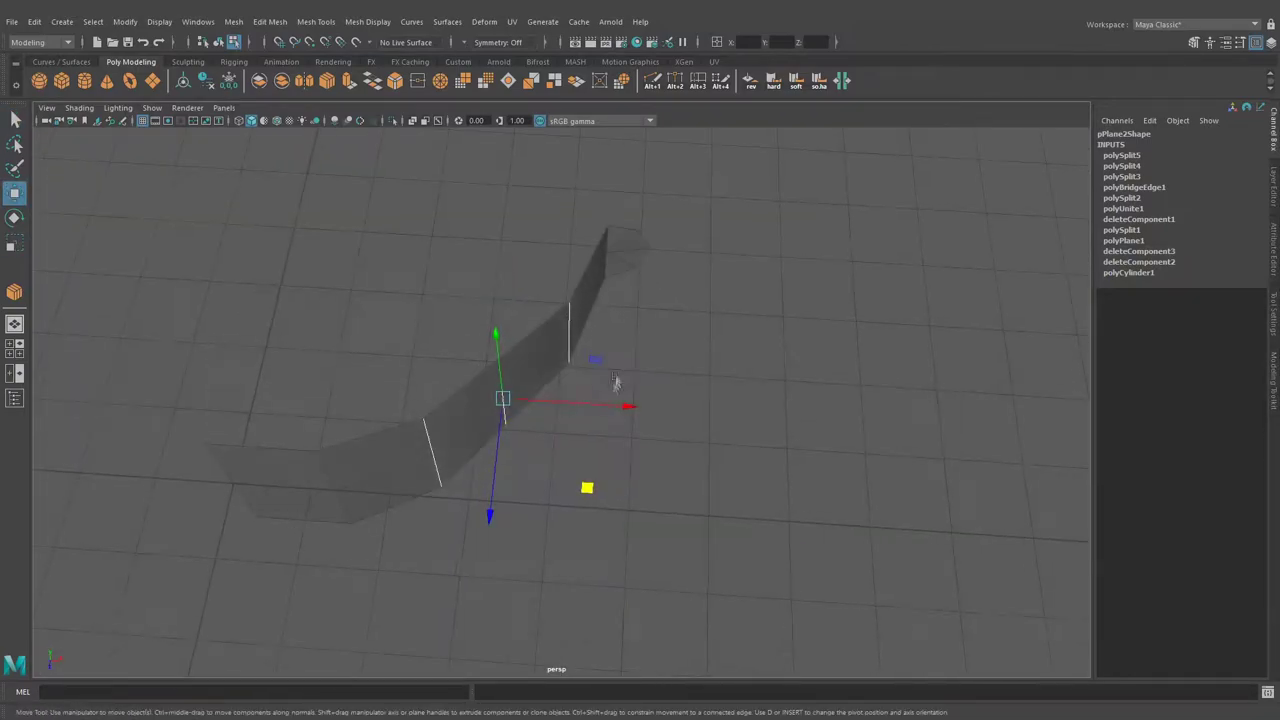
pyautogui.moveTo(589, 443)
pyautogui.keyDown('alt'); pyautogui.mouseDown()
pyautogui.moveTo(560, 400)
pyautogui.moveTo(520, 420)
pyautogui.mouseUp(); pyautogui.keyUp('alt')
pyautogui.moveTo(220, 551); pyautogui.dragTo(614, 430)
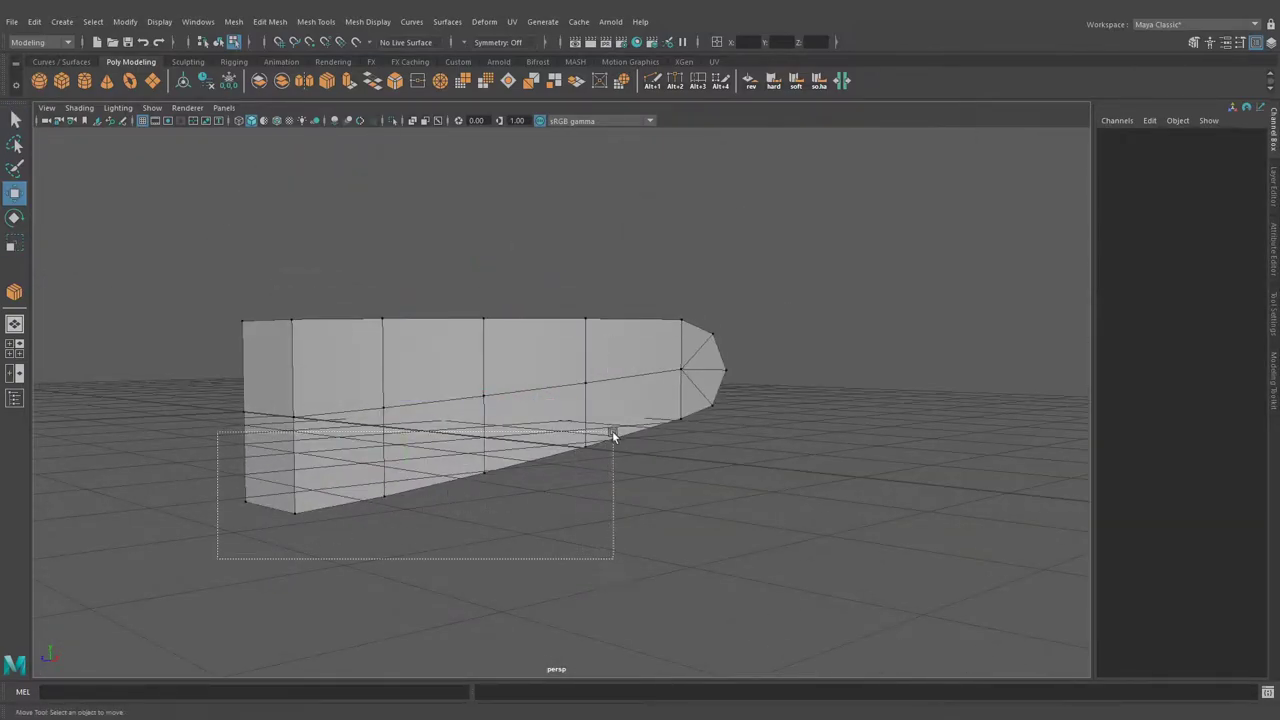
pyautogui.moveTo(409, 400); pyautogui.dragTo(409, 355)
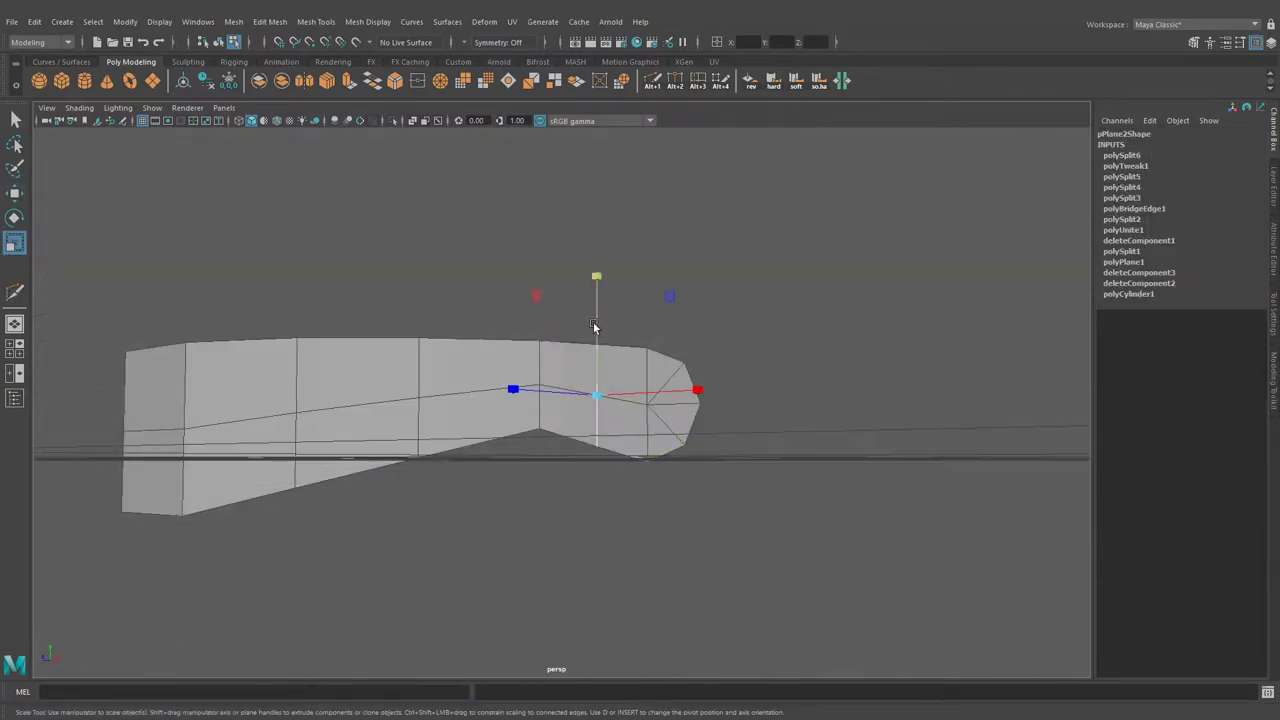
# Scale the fan-end vertices down to about 0.79 size.
pyautogui.press('w')
pyautogui.keyDown('alt'); pyautogui.moveTo(594, 327); pyautogui.dragTo(673, 358); pyautogui.keyUp('alt')
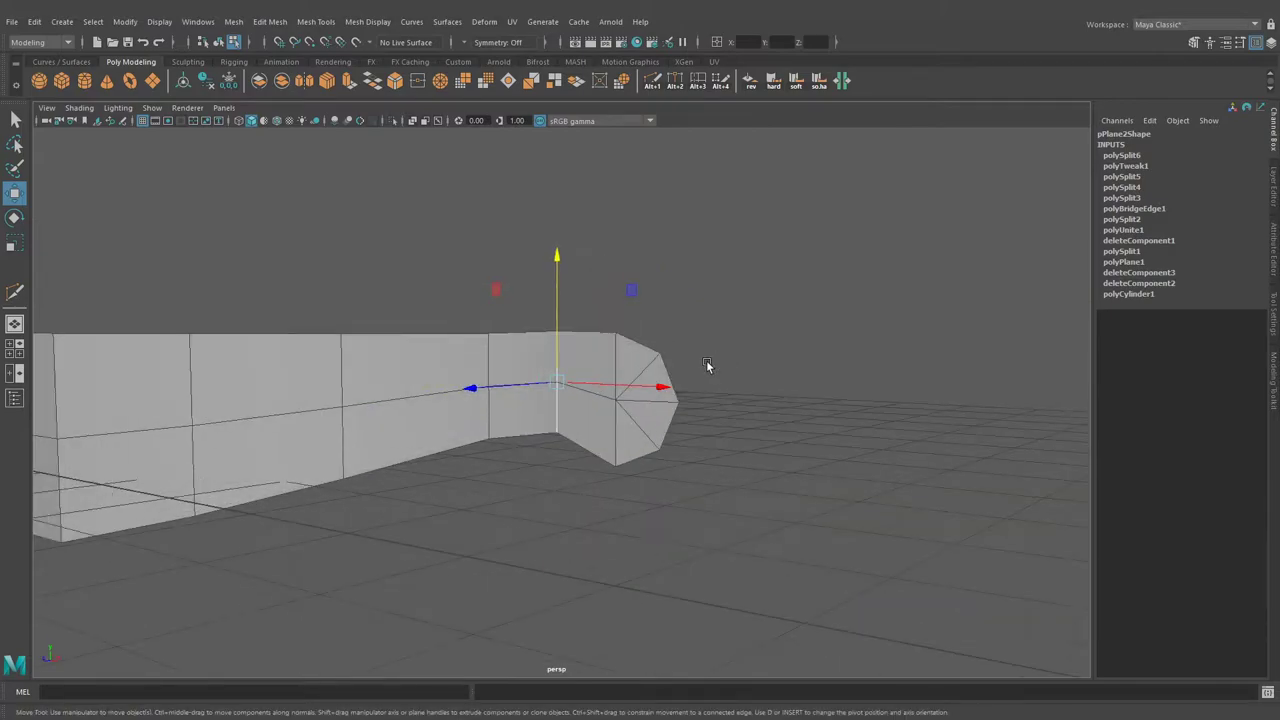
pyautogui.moveTo(553, 378)
pyautogui.keyDown('alt'); pyautogui.mouseDown()
pyautogui.moveTo(651, 451)
pyautogui.moveTo(560, 420)
pyautogui.mouseUp(); pyautogui.keyUp('alt')
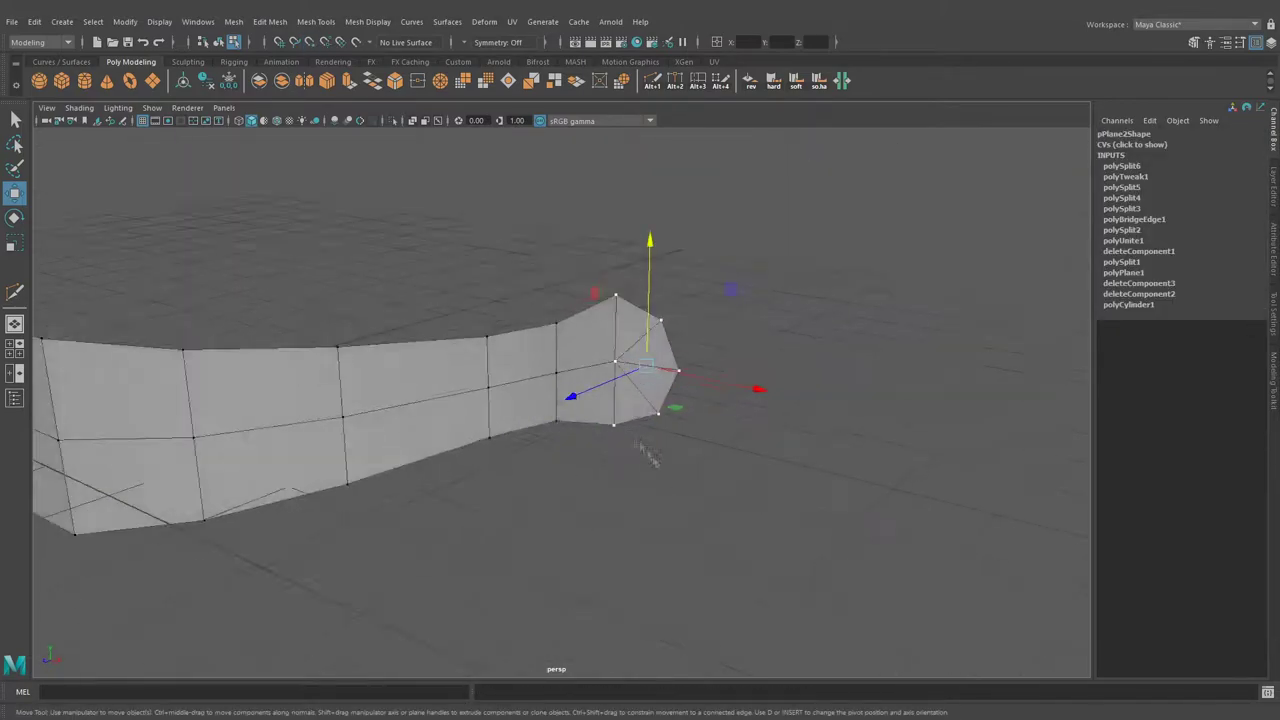
pyautogui.press('q')
pyautogui.keyDown('alt'); pyautogui.moveTo(480, 370); pyautogui.dragTo(374, 337); pyautogui.keyUp('alt')
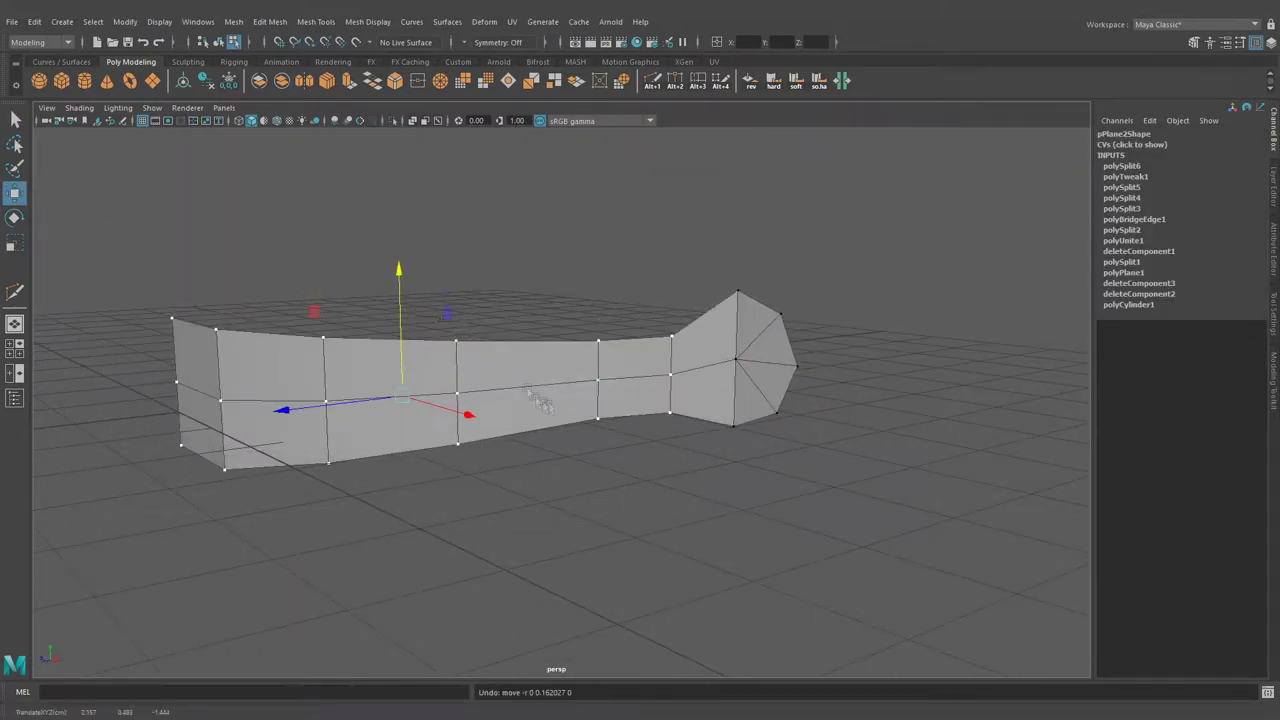
pyautogui.press('q')
pyautogui.press('r')
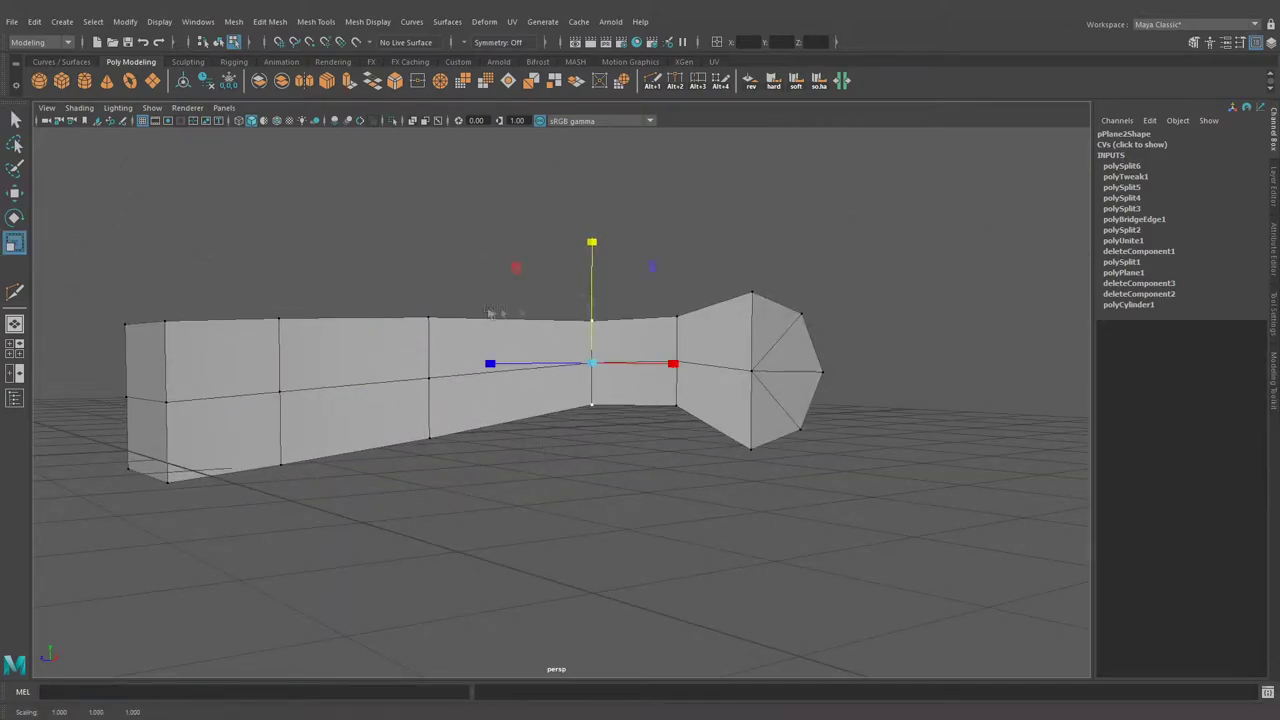
pyautogui.keyDown('alt'); pyautogui.moveTo(400, 393); pyautogui.dragTo(470, 380); pyautogui.keyUp('alt')
pyautogui.moveTo(794, 226); pyautogui.dragTo(666, 494)
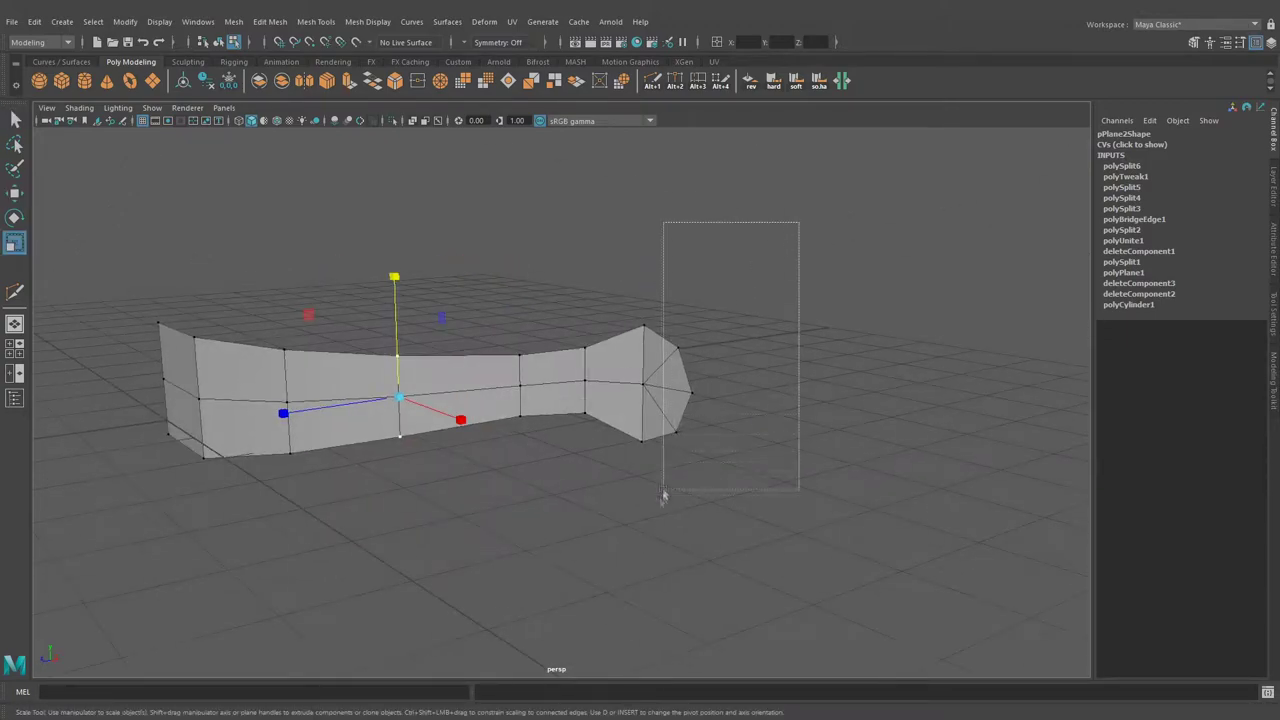
pyautogui.scroll(3, 700, 420)
pyautogui.moveTo(710, 390)
pyautogui.mouseDown()
pyautogui.moveTo(687, 428)
pyautogui.moveTo(617, 290)
pyautogui.moveTo(639, 371)
pyautogui.mouseUp()
# Further move and scale the end vertices to narrow the strip toward the cap.
pyautogui.press('w')
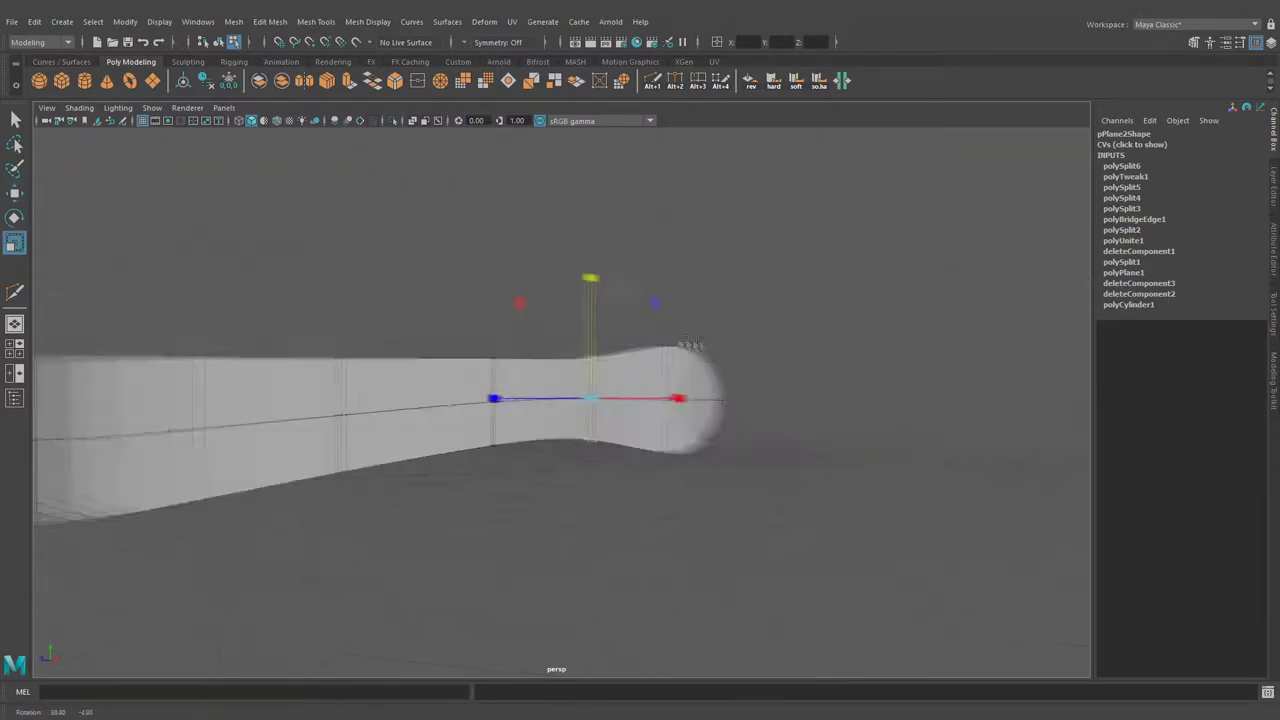
pyautogui.press('q')
pyautogui.keyDown('alt'); pyautogui.moveTo(639, 371); pyautogui.dragTo(686, 449); pyautogui.keyUp('alt')
pyautogui.press('r')
pyautogui.scroll(3, 686, 449)
pyautogui.click(694, 376)
pyautogui.press('r')
pyautogui.keyDown('alt'); pyautogui.moveTo(605, 376); pyautogui.dragTo(541, 371); pyautogui.keyUp('alt')
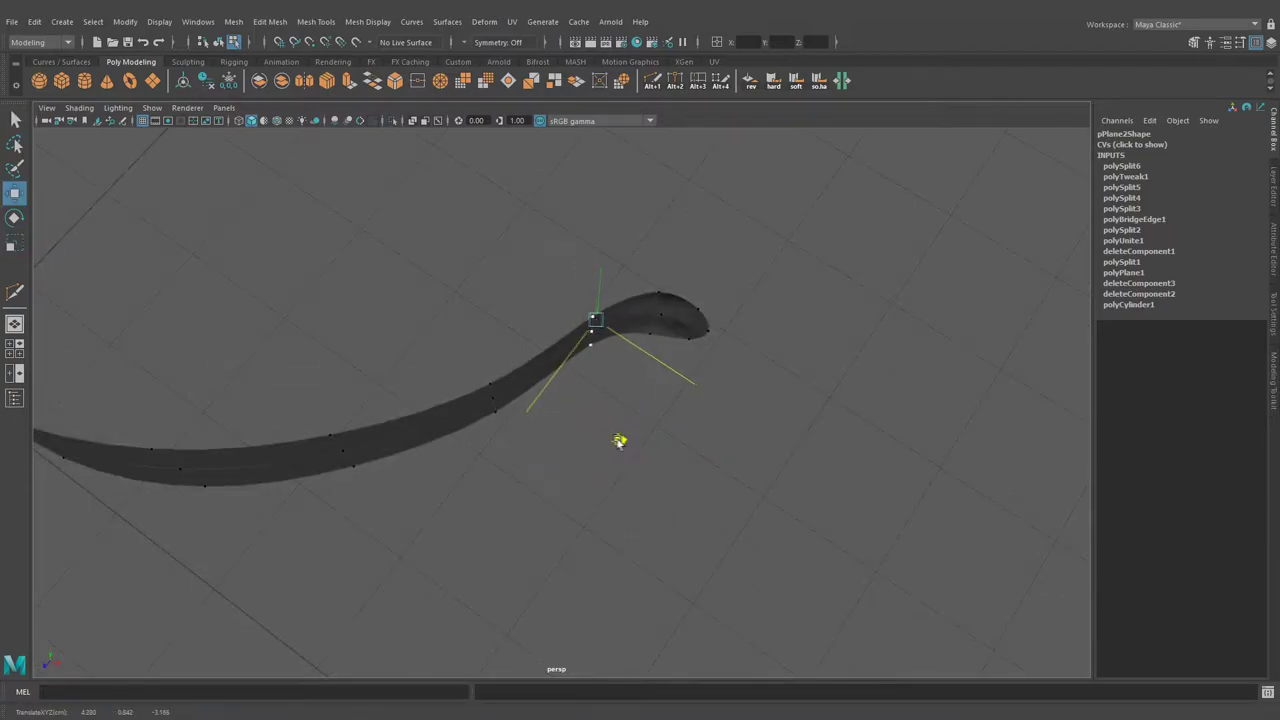
pyautogui.keyDown('alt'); pyautogui.moveTo(620, 441); pyautogui.dragTo(647, 399); pyautogui.keyUp('alt')
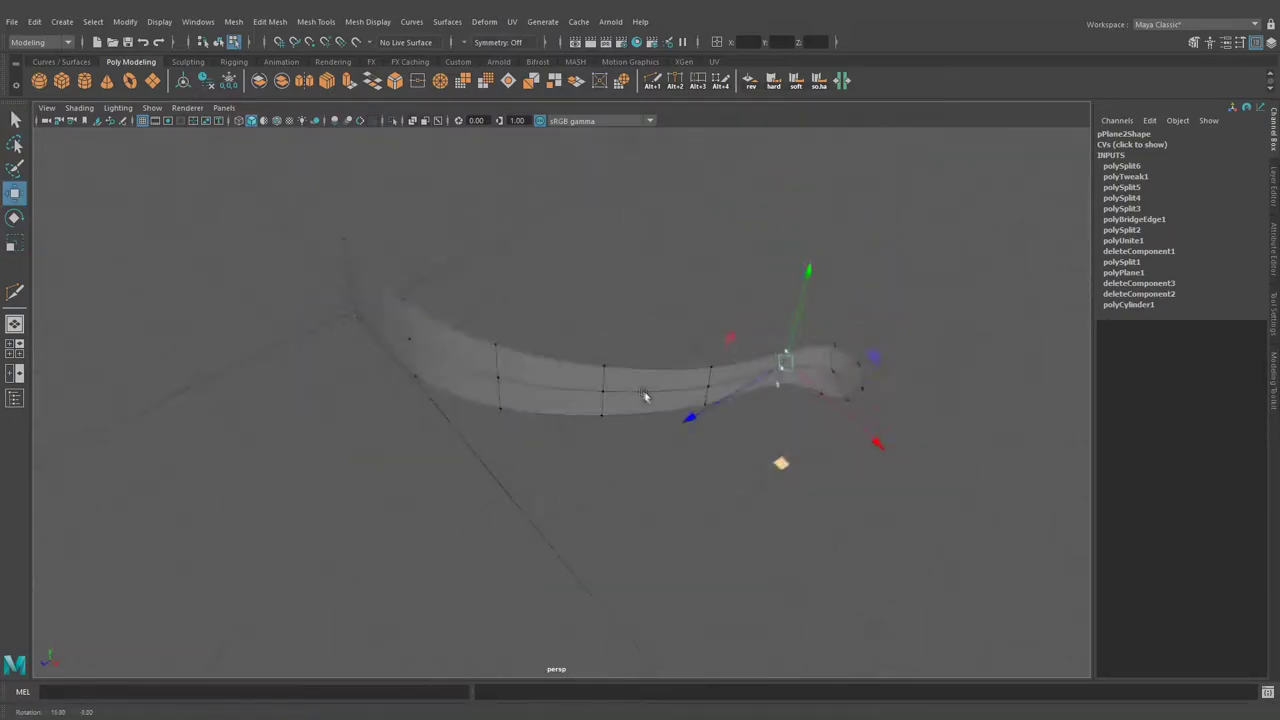
pyautogui.keyDown('alt'); pyautogui.moveTo(647, 399); pyautogui.dragTo(737, 346); pyautogui.keyUp('alt')
# Shift the back-end vertices sideways so the wide end flares outward.
pyautogui.press('r')
pyautogui.press('w')
pyautogui.click(729, 457)
pyautogui.moveTo(729, 457)
pyautogui.keyDown('alt'); pyautogui.mouseDown()
pyautogui.moveTo(608, 394)
pyautogui.moveTo(623, 377)
pyautogui.moveTo(476, 374)
pyautogui.moveTo(476, 347)
pyautogui.mouseUp(); pyautogui.keyUp('alt')
pyautogui.moveTo(368, 386); pyautogui.dragTo(379, 386)
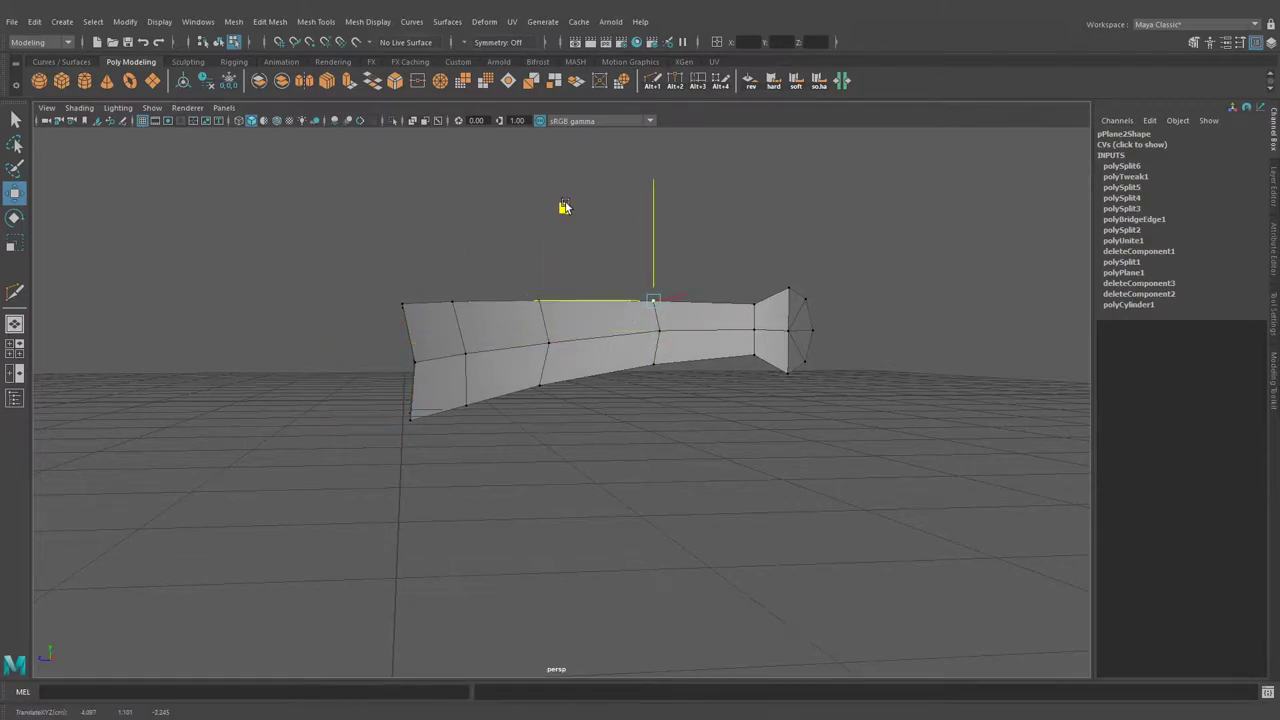
# Move the strip's tip vertices to start bending the fan end.
pyautogui.moveTo(564, 206)
pyautogui.keyDown('alt'); pyautogui.mouseDown()
pyautogui.moveTo(730, 482)
pyautogui.moveTo(694, 485)
pyautogui.moveTo(528, 590)
pyautogui.moveTo(614, 494)
pyautogui.moveTo(492, 408)
pyautogui.moveTo(649, 424)
pyautogui.moveTo(472, 403)
pyautogui.moveTo(510, 522)
pyautogui.mouseUp(); pyautogui.keyUp('alt')
pyautogui.press('e')
pyautogui.press('w')
pyautogui.press('q')
pyautogui.press('w')
pyautogui.moveTo(622, 486)
pyautogui.keyDown('alt'); pyautogui.mouseDown()
pyautogui.moveTo(471, 451)
pyautogui.moveTo(680, 463)
pyautogui.moveTo(574, 434)
pyautogui.moveTo(482, 361)
pyautogui.mouseUp(); pyautogui.keyUp('alt')
# Rotate the whole strip object about 8° in X.
pyautogui.press('F8')
pyautogui.press('e')
pyautogui.press('q')
pyautogui.keyDown('alt'); pyautogui.moveTo(688, 365); pyautogui.dragTo(890, 364); pyautogui.keyUp('alt')
# Select the raised-end vertices and move them to bend the fan end sharply upward.
pyautogui.press('F9')
pyautogui.click(742, 345)
pyautogui.press('w')
pyautogui.moveTo(729, 362); pyautogui.dragTo(735, 410)
pyautogui.keyDown('alt'); pyautogui.moveTo(720, 480); pyautogui.dragTo(571, 444); pyautogui.keyUp('alt')
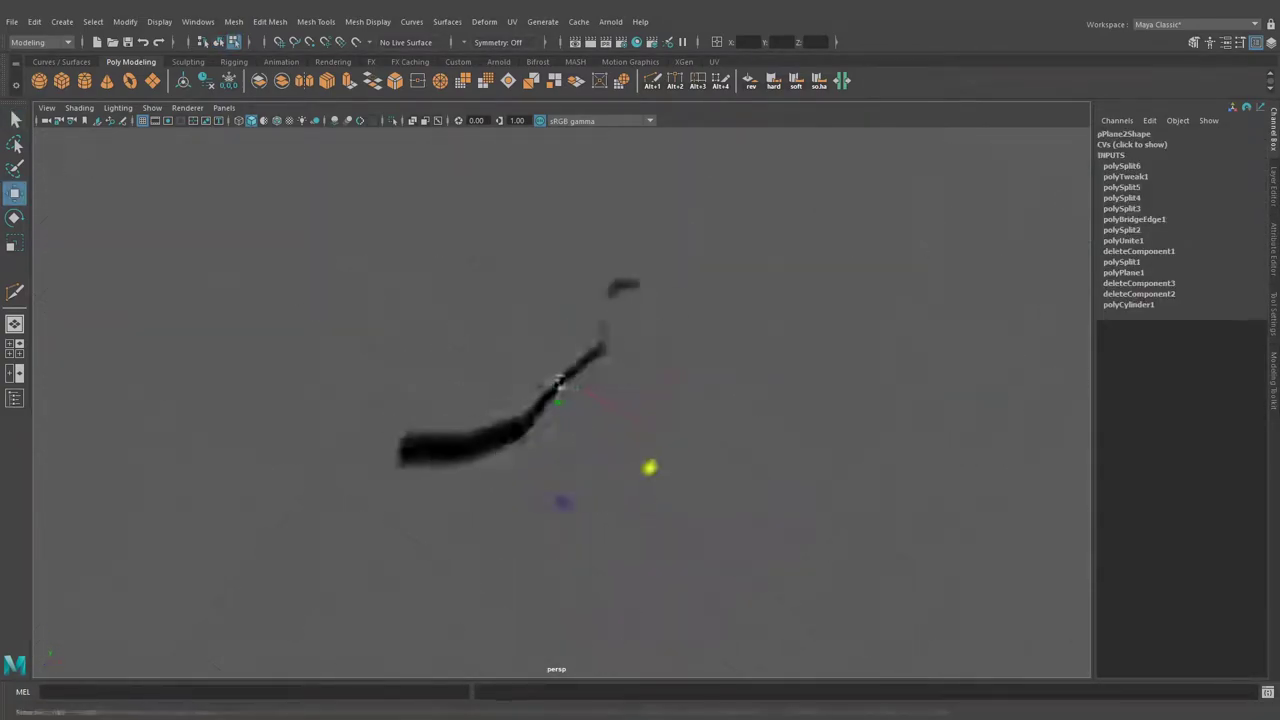
pyautogui.moveTo(700, 468)
pyautogui.keyDown('alt'); pyautogui.mouseDown()
pyautogui.moveTo(689, 443)
pyautogui.moveTo(646, 443)
pyautogui.moveTo(640, 348)
pyautogui.mouseUp(); pyautogui.keyUp('alt')
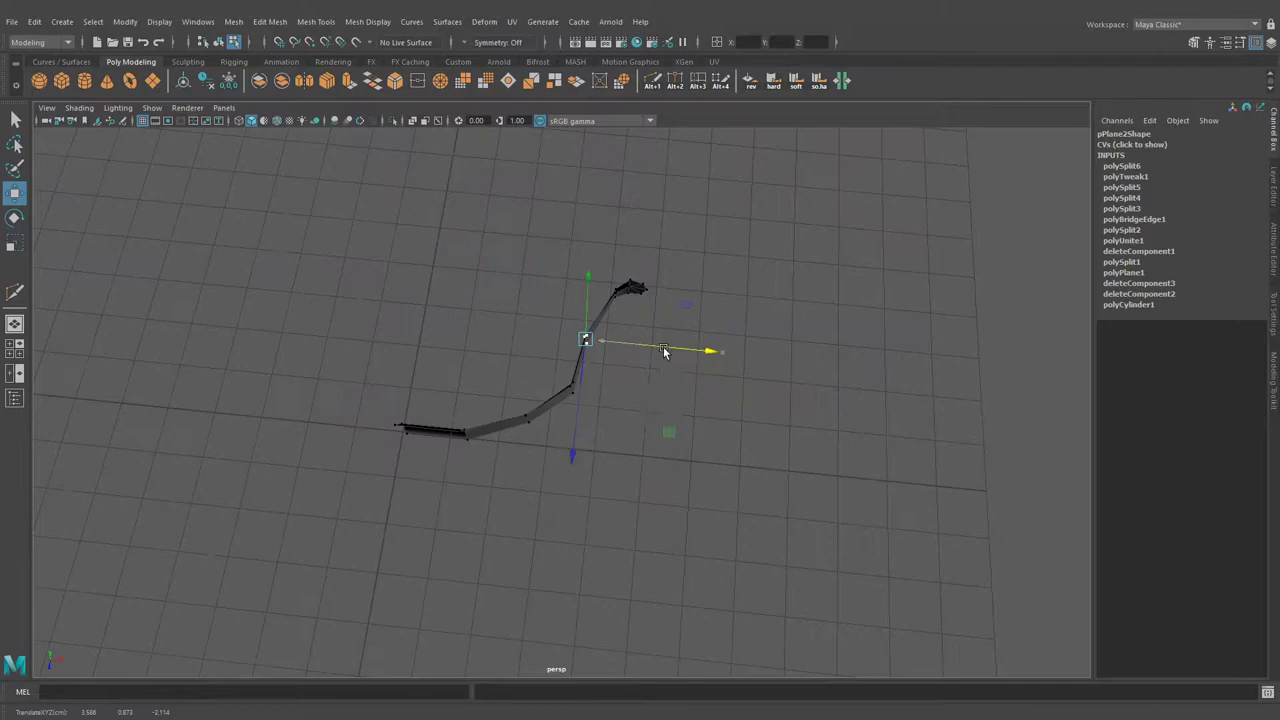
pyautogui.keyDown('alt'); pyautogui.moveTo(664, 351); pyautogui.dragTo(597, 335); pyautogui.keyUp('alt')
pyautogui.moveTo(462, 290)
pyautogui.keyDown('alt'); pyautogui.mouseDown()
pyautogui.moveTo(640, 380)
pyautogui.moveTo(820, 434)
pyautogui.mouseUp(); pyautogui.keyUp('alt')
pyautogui.moveTo(743, 257); pyautogui.dragTo(540, 512)
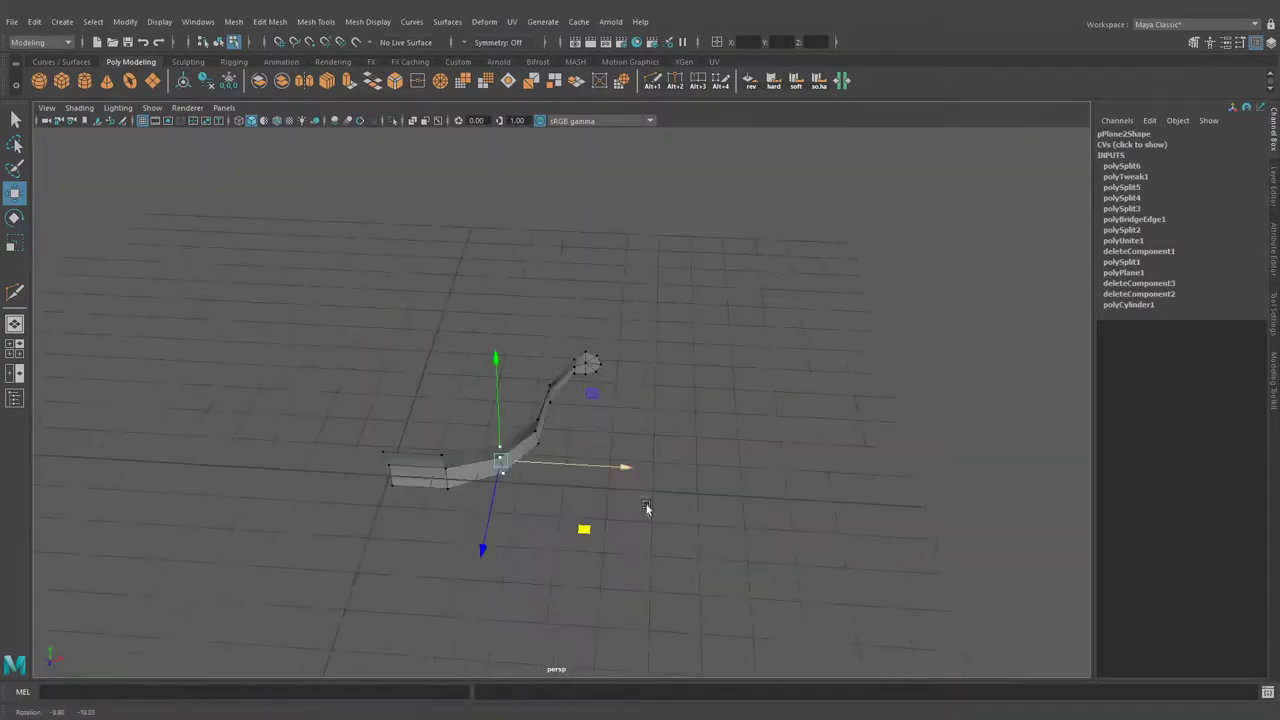
pyautogui.keyDown('alt'); pyautogui.moveTo(676, 487); pyautogui.dragTo(674, 449); pyautogui.keyUp('alt')
# Reposition the vertices near the strip's back end.
pyautogui.press('F8')
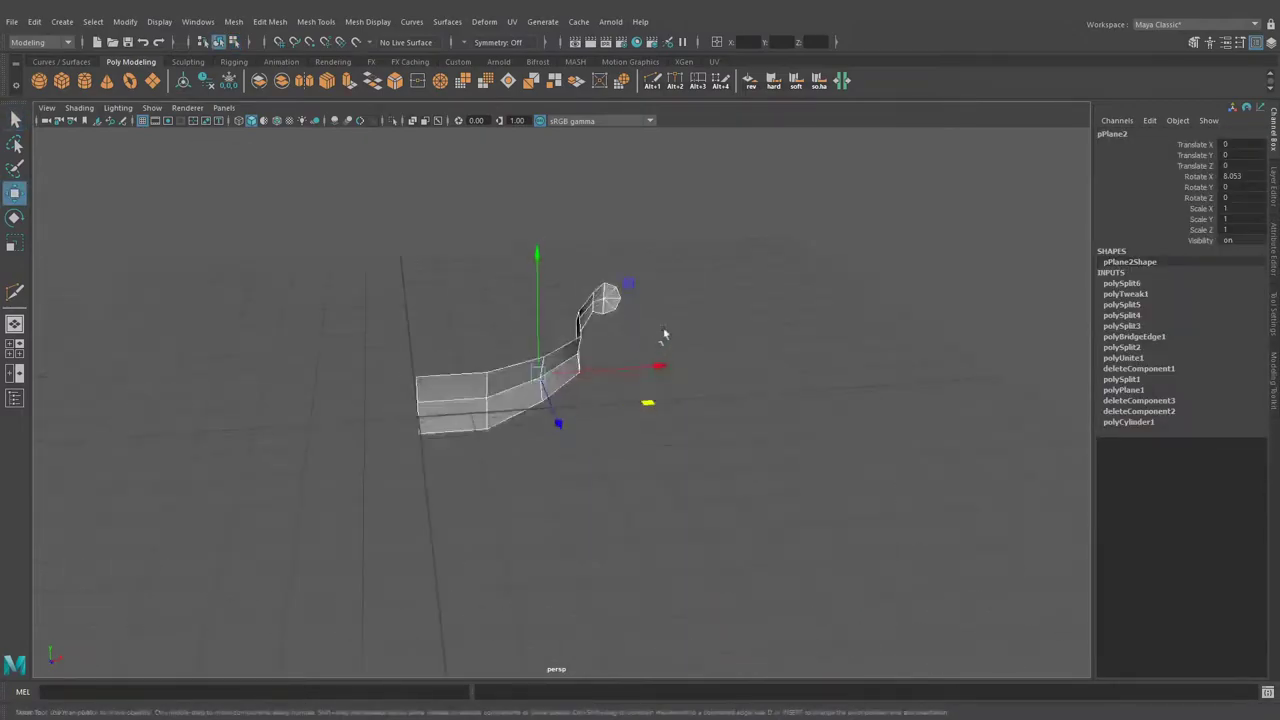
pyautogui.keyDown('alt'); pyautogui.moveTo(536, 387); pyautogui.dragTo(600, 380); pyautogui.keyUp('alt')
pyautogui.press('F8')
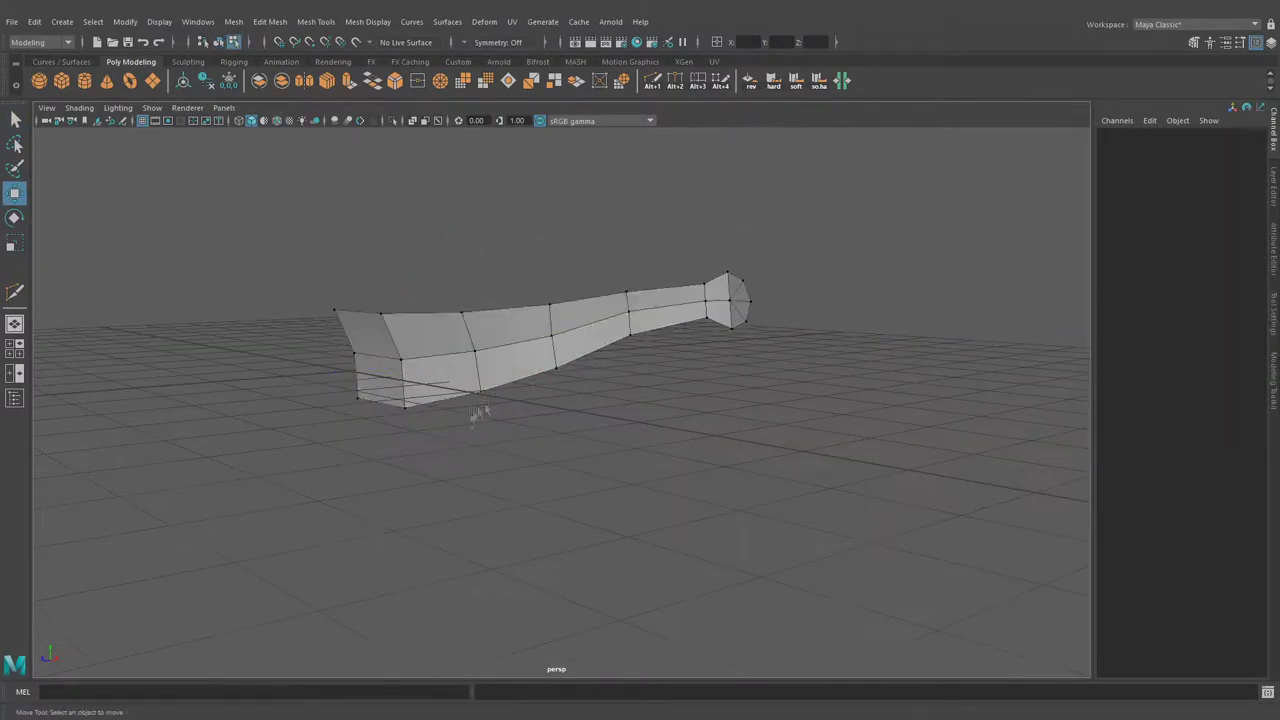
pyautogui.moveTo(380, 260); pyautogui.dragTo(480, 420)
pyautogui.keyDown('alt'); pyautogui.moveTo(600, 300); pyautogui.dragTo(632, 280); pyautogui.keyUp('alt')
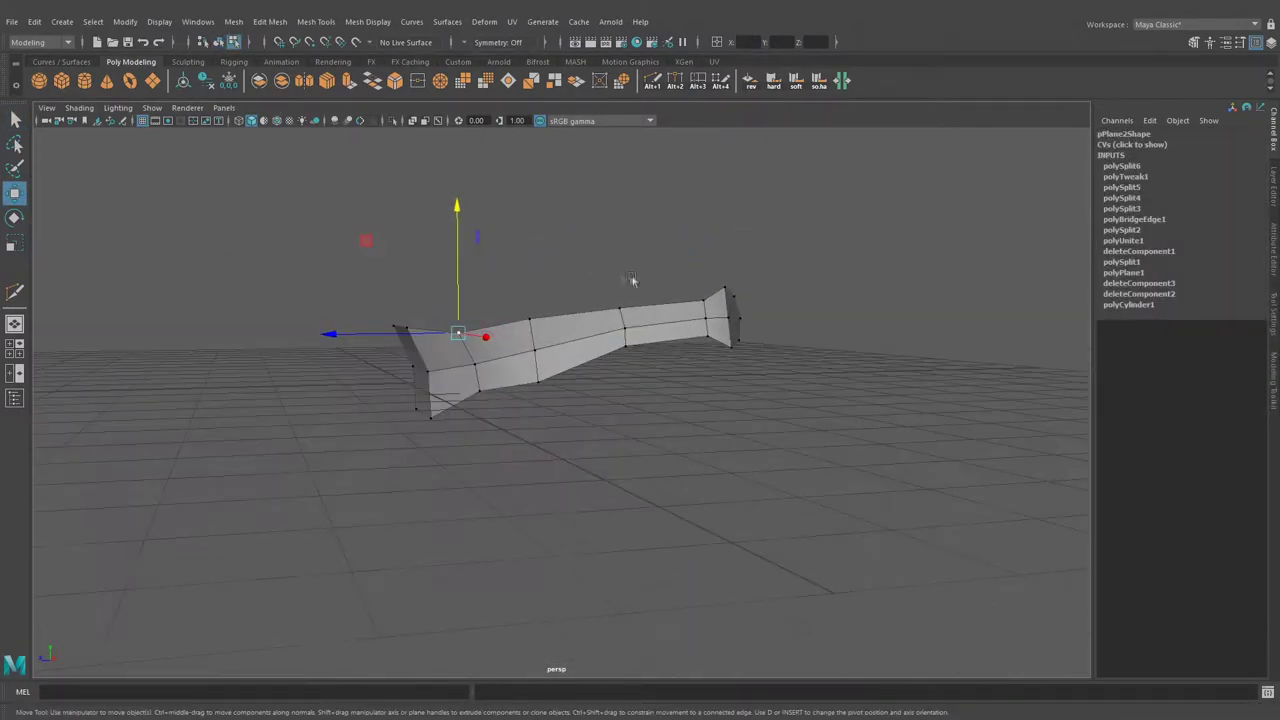
# Mirror the bent mesh to create the opposite side.
pyautogui.keyDown('alt'); pyautogui.moveTo(639, 330); pyautogui.dragTo(611, 455); pyautogui.keyUp('alt')
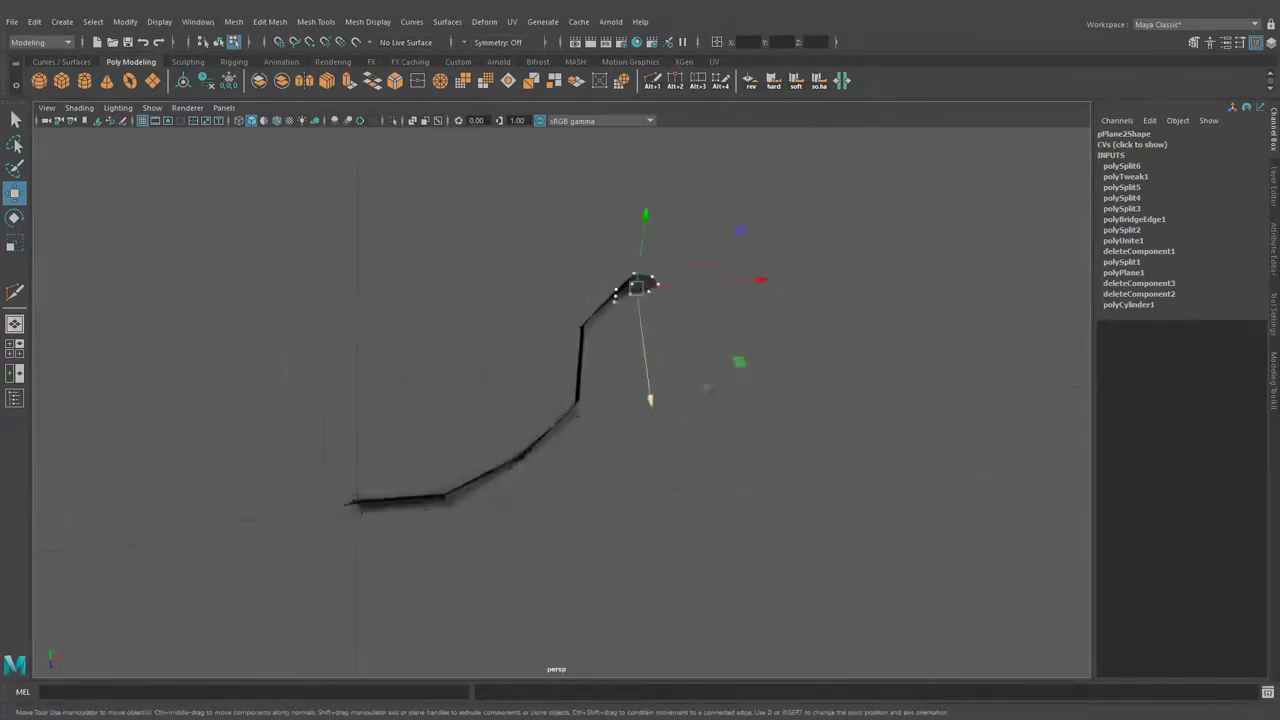
pyautogui.press('q')
pyautogui.moveTo(710, 450)
pyautogui.keyDown('alt'); pyautogui.mouseDown()
pyautogui.moveTo(666, 406)
pyautogui.moveTo(700, 380)
pyautogui.mouseUp(); pyautogui.keyUp('alt')
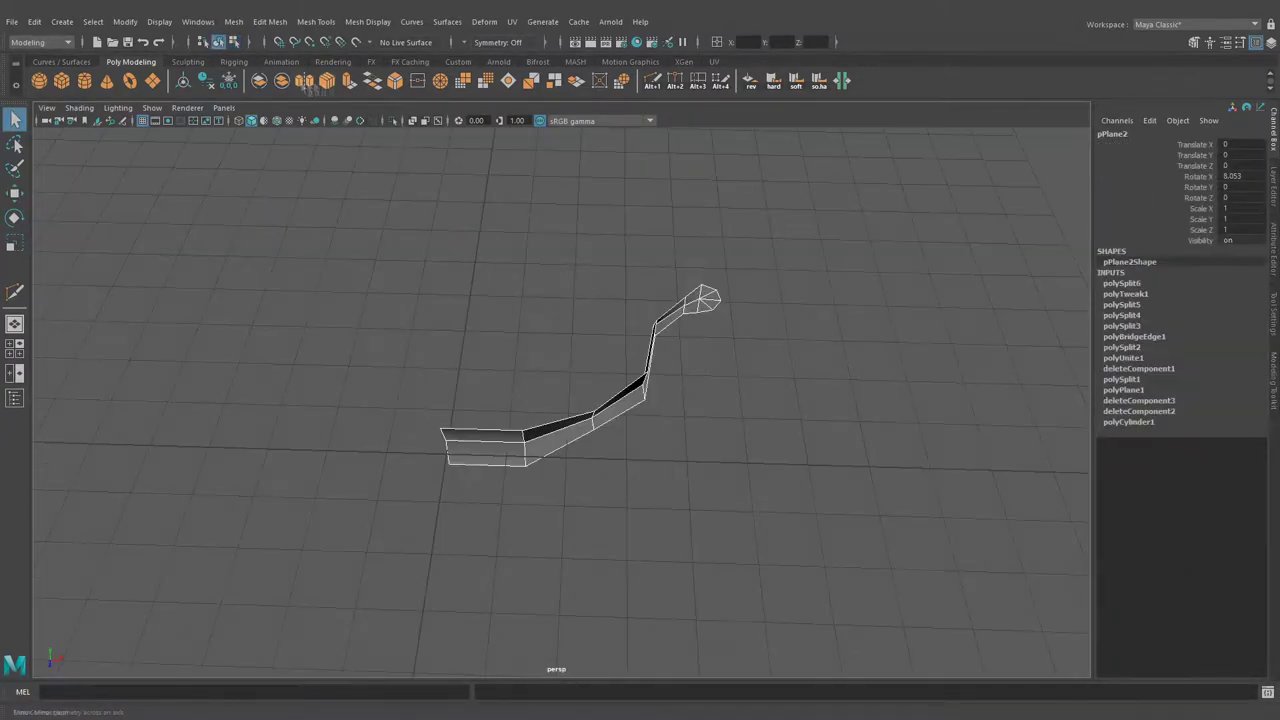
pyautogui.click(842, 81)
# Enter vertex mode with Object X symmetry from the Modeling Toolkit and inspect the mirrored strip.
pyautogui.moveTo(1062, 383)
pyautogui.keyDown('alt'); pyautogui.mouseDown()
pyautogui.moveTo(766, 477)
pyautogui.moveTo(494, 309)
pyautogui.mouseUp(); pyautogui.keyUp('alt')
pyautogui.press('F9')
pyautogui.click(1276, 370)
pyautogui.keyDown('alt'); pyautogui.moveTo(620, 320); pyautogui.dragTo(605, 448); pyautogui.keyUp('alt')
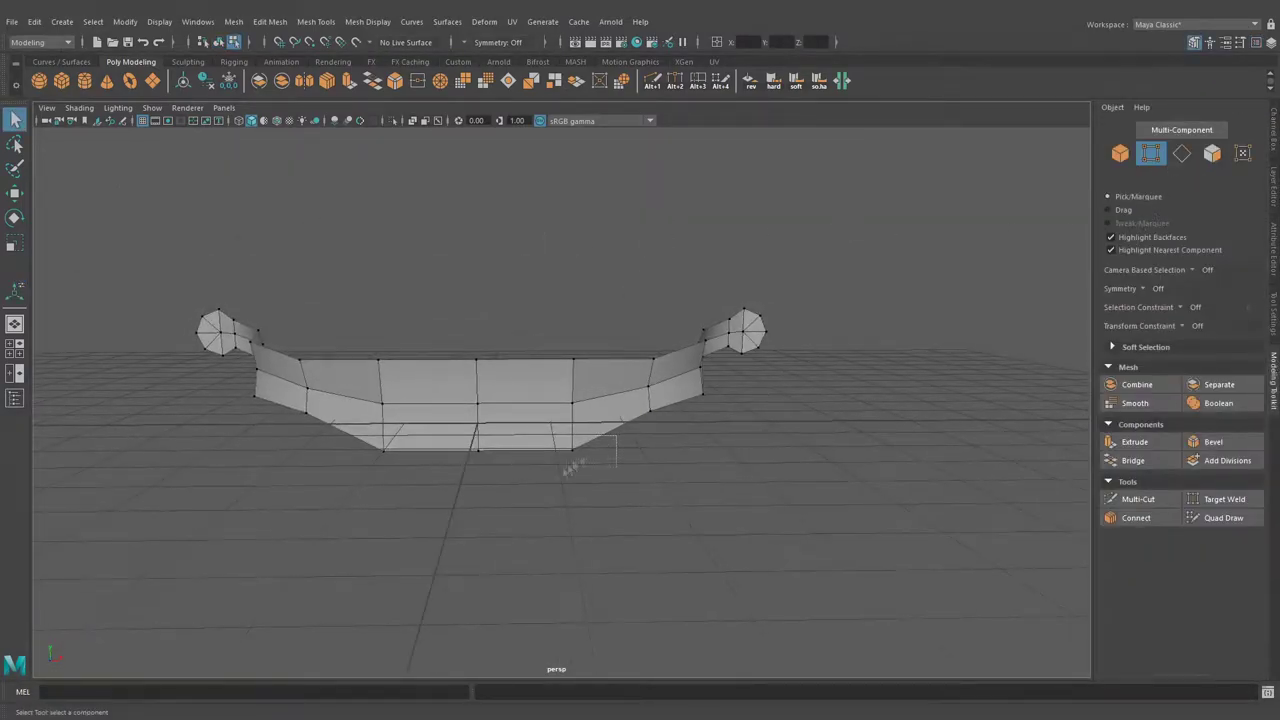
pyautogui.keyDown('alt'); pyautogui.moveTo(517, 404); pyautogui.dragTo(614, 393); pyautogui.keyUp('alt')
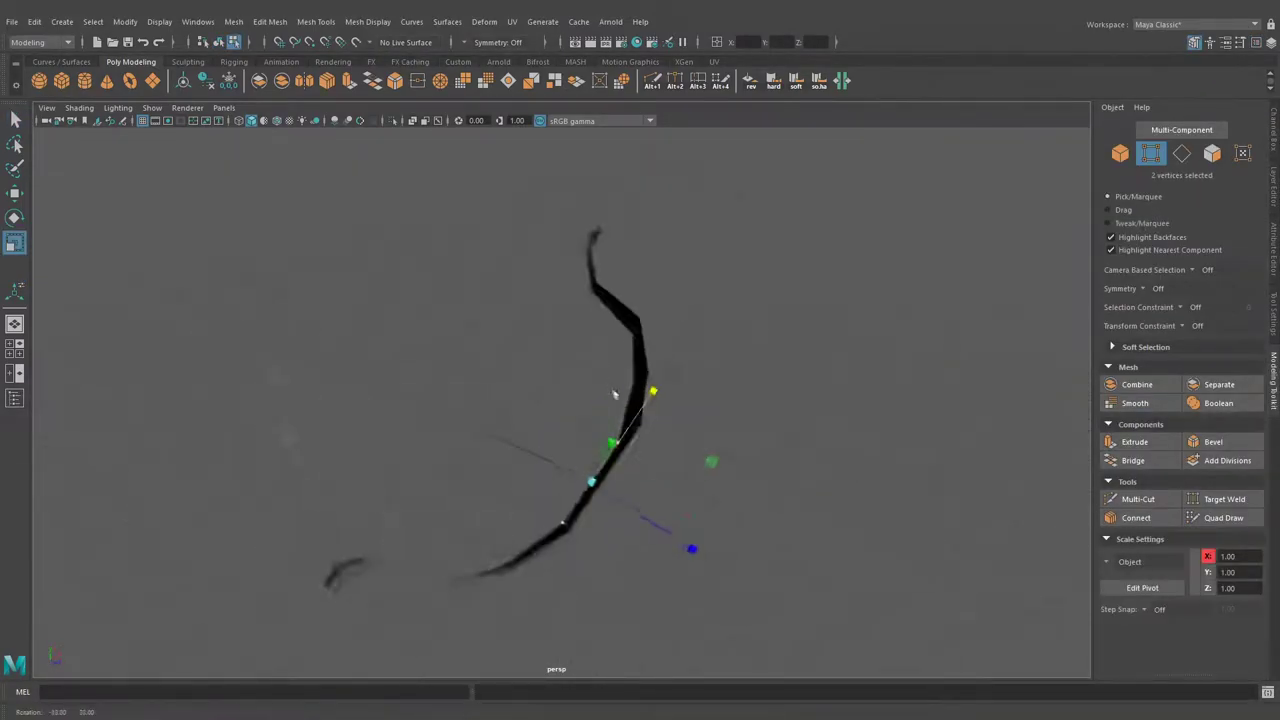
pyautogui.keyDown('alt'); pyautogui.moveTo(709, 387); pyautogui.dragTo(795, 453); pyautogui.keyUp('alt')
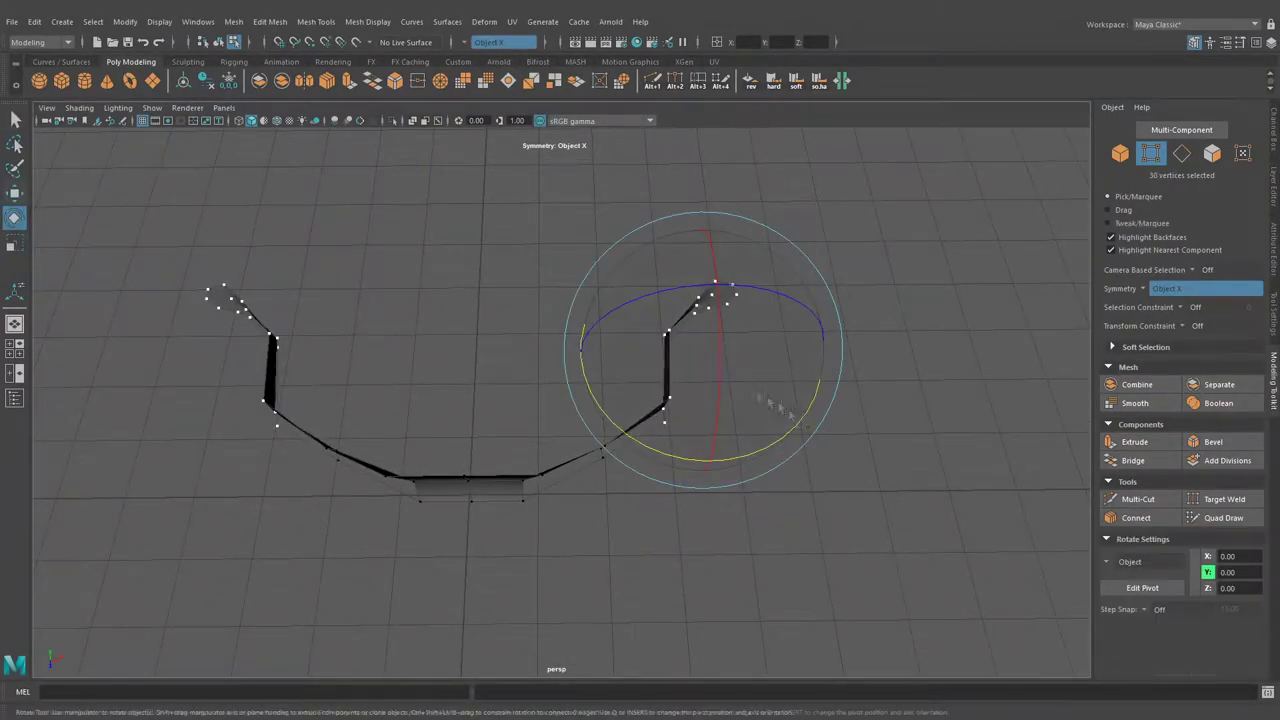
pyautogui.keyDown('alt'); pyautogui.moveTo(825, 404); pyautogui.dragTo(752, 470); pyautogui.keyUp('alt')
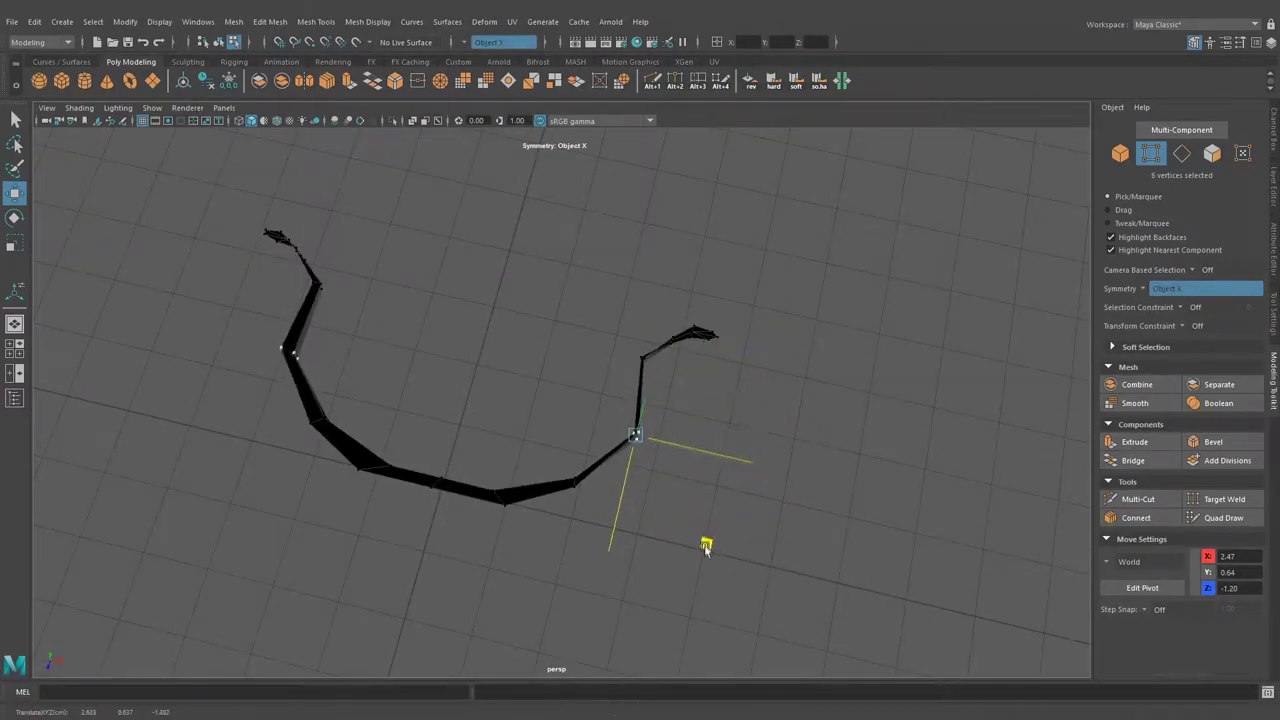
pyautogui.keyDown('alt'); pyautogui.moveTo(706, 541); pyautogui.dragTo(736, 443); pyautogui.keyUp('alt')
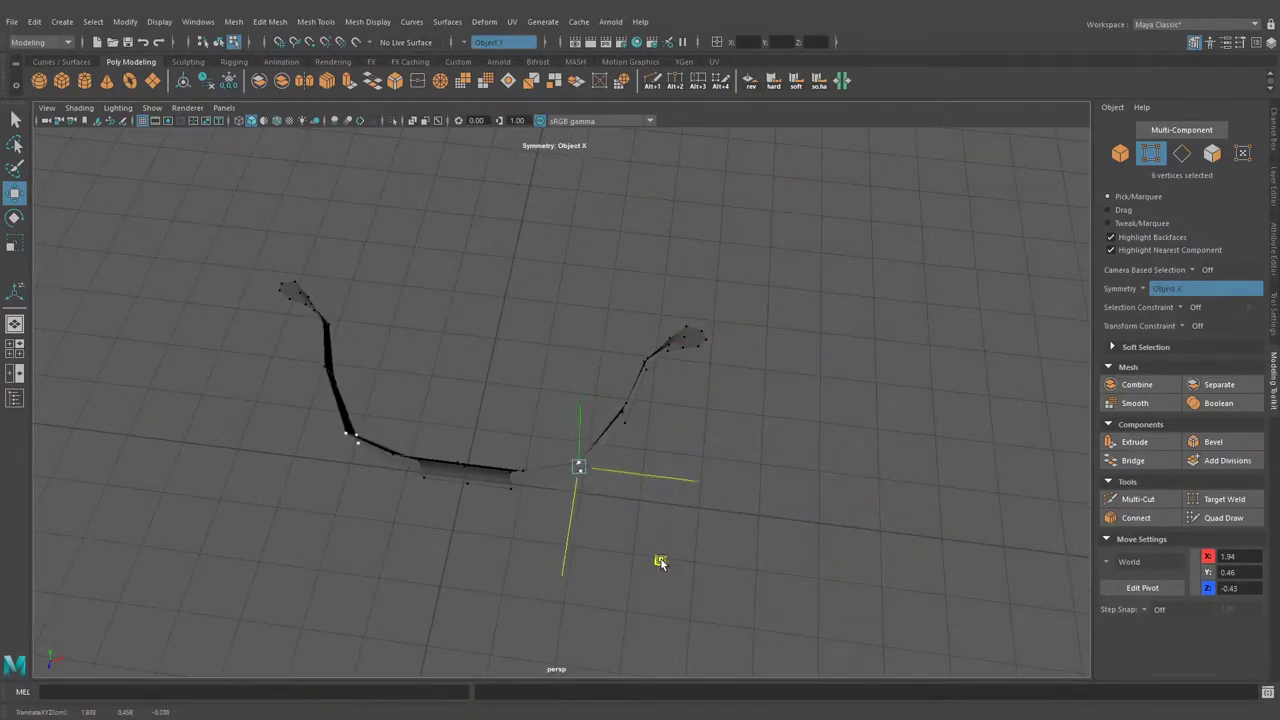
pyautogui.keyDown('alt'); pyautogui.moveTo(708, 504); pyautogui.dragTo(705, 295); pyautogui.keyUp('alt')
pyautogui.keyDown('alt'); pyautogui.moveTo(705, 381); pyautogui.dragTo(680, 470); pyautogui.keyUp('alt')
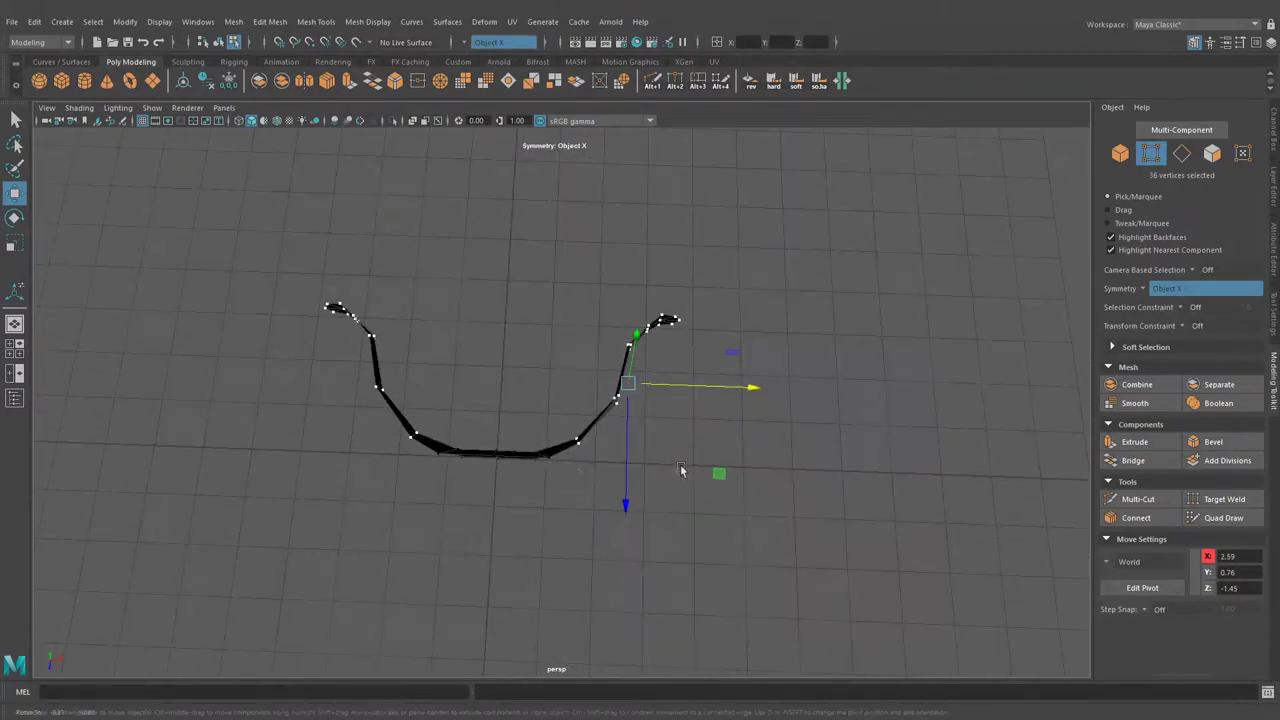
pyautogui.moveTo(495, 502)
pyautogui.keyDown('alt'); pyautogui.mouseDown()
pyautogui.moveTo(491, 386)
pyautogui.moveTo(677, 434)
pyautogui.moveTo(580, 477)
pyautogui.moveTo(530, 462)
pyautogui.mouseUp(); pyautogui.keyUp('alt')
# Scale the selected vertices to widen the strip into an arched band, then extrude its faces.
pyautogui.press('r')
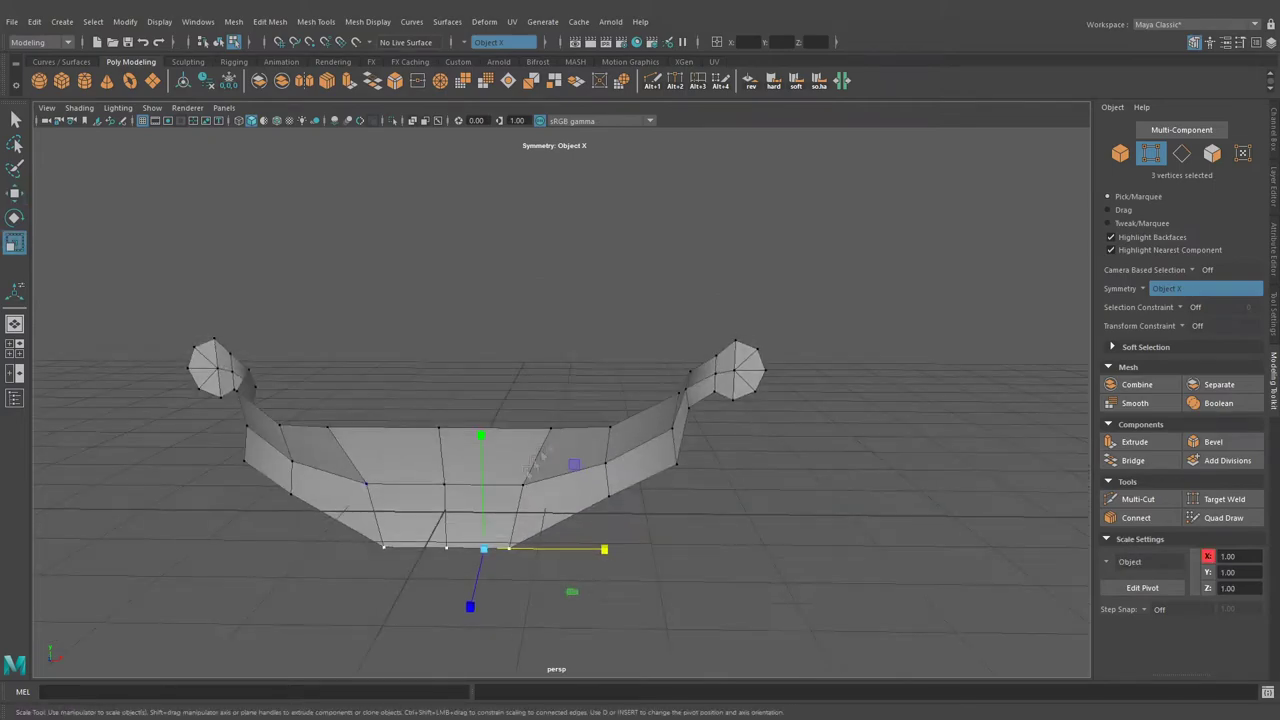
pyautogui.press('r')
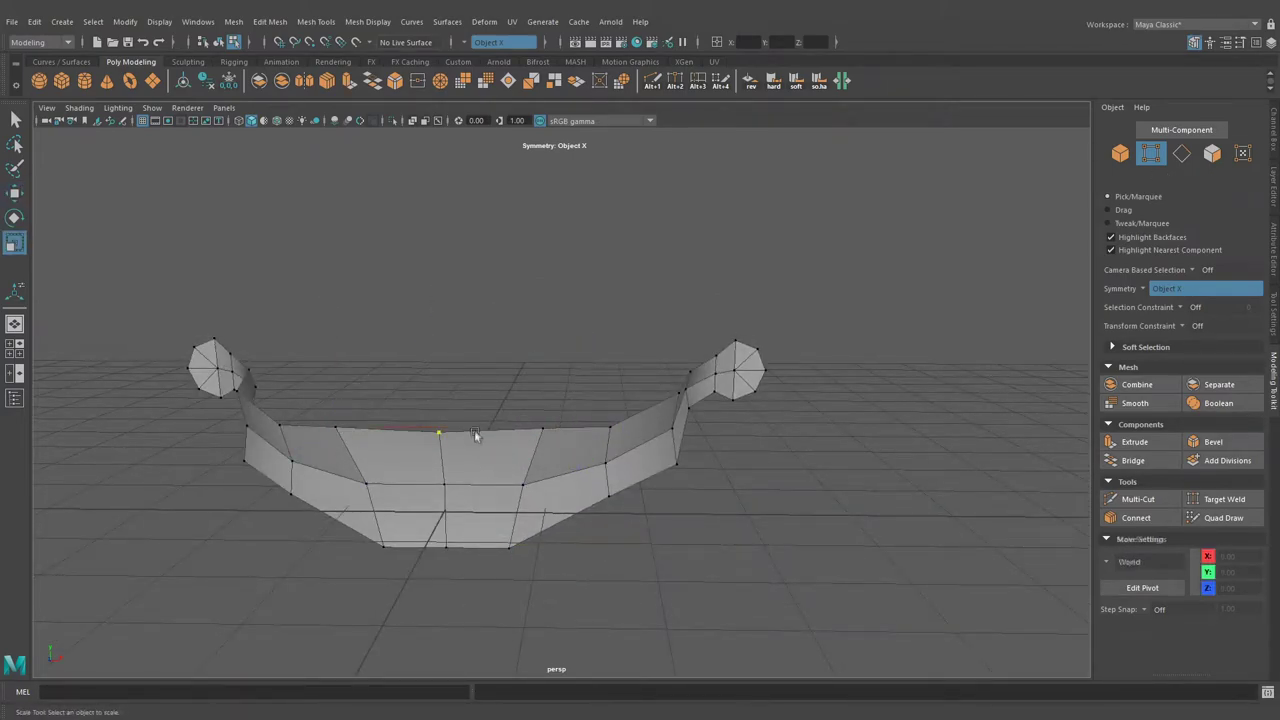
pyautogui.moveTo(531, 386)
pyautogui.keyDown('alt'); pyautogui.mouseDown()
pyautogui.moveTo(678, 487)
pyautogui.moveTo(685, 560)
pyautogui.moveTo(663, 482)
pyautogui.moveTo(737, 466)
pyautogui.moveTo(561, 471)
pyautogui.moveTo(683, 494)
pyautogui.moveTo(720, 420)
pyautogui.mouseUp(); pyautogui.keyUp('alt')
pyautogui.hotkey('ctrl', 'e')
# Set the extrusion thickness to about -0.26 and bevel the band's top edge loop at fraction 0.5.
pyautogui.moveTo(812, 180)
pyautogui.mouseDown()
pyautogui.moveTo(643, 251)
pyautogui.moveTo(733, 265)
pyautogui.mouseUp()
pyautogui.press('q')
pyautogui.press('F10')
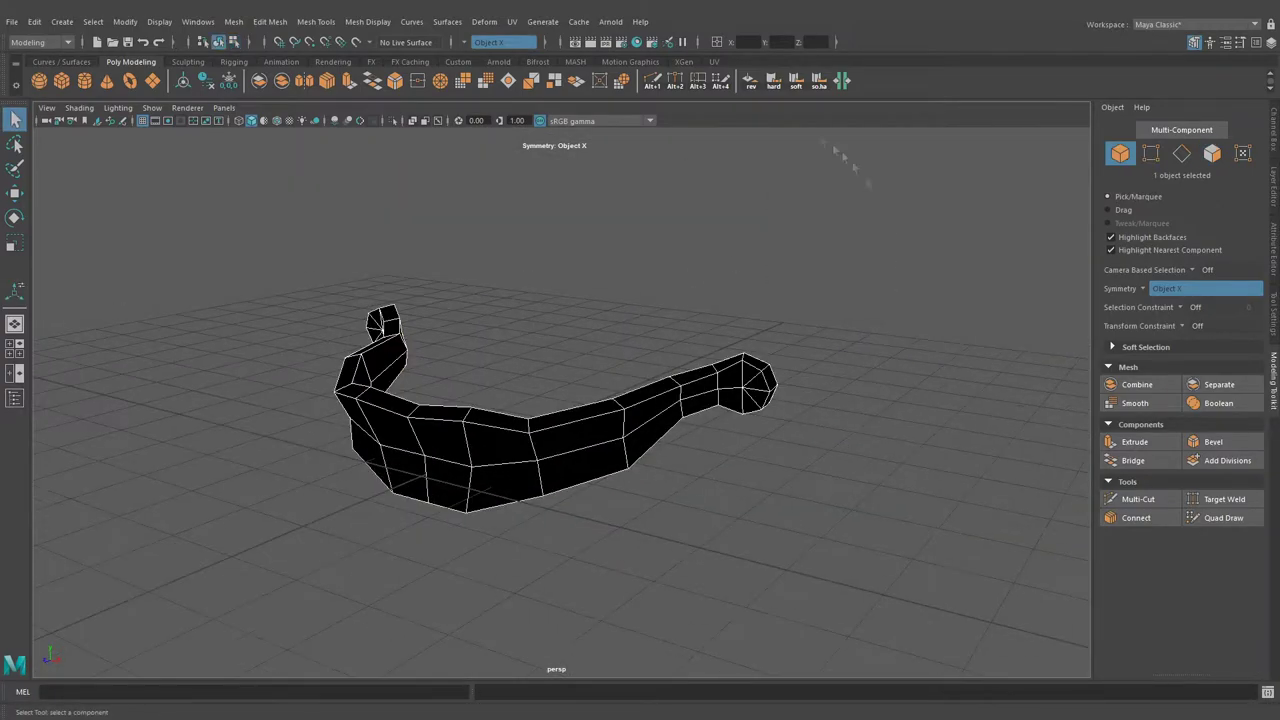
pyautogui.moveTo(877, 196)
pyautogui.keyDown('alt'); pyautogui.mouseDown()
pyautogui.moveTo(692, 392)
pyautogui.moveTo(678, 245)
pyautogui.moveTo(836, 186)
pyautogui.mouseUp(); pyautogui.keyUp('alt')
pyautogui.doubleClick(692, 392)
pyautogui.hotkey('ctrl', 'b')
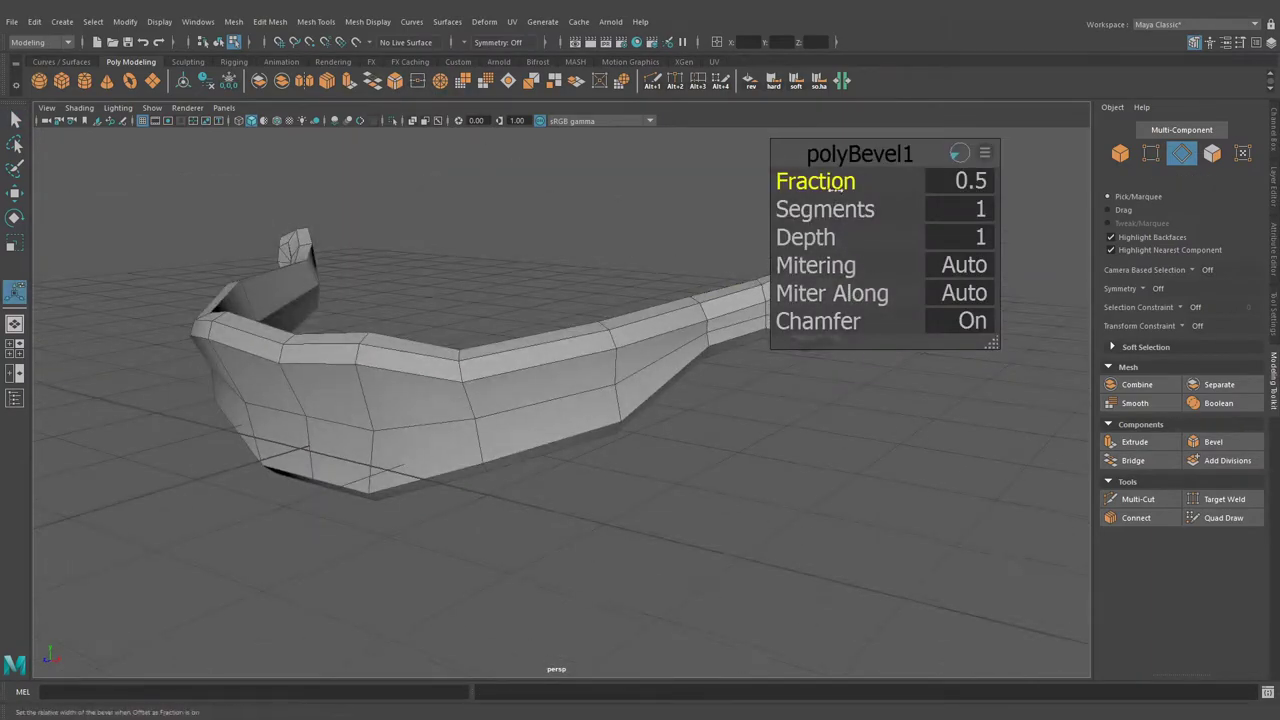
# Move vertices near the band's bend and nudge the rounded-end vertex down and outward.
pyautogui.press('F9')
pyautogui.keyDown('alt'); pyautogui.moveTo(727, 215); pyautogui.dragTo(460, 420); pyautogui.keyUp('alt')
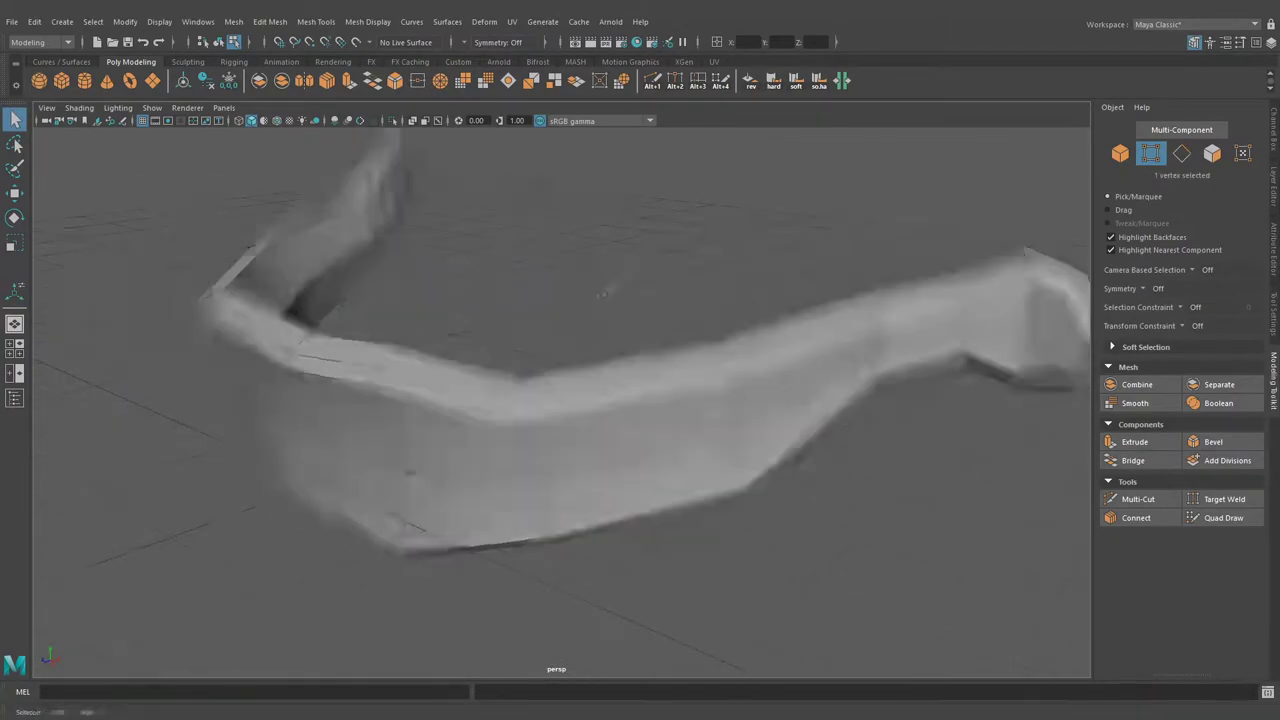
pyautogui.click(460, 420)
pyautogui.press('w')
pyautogui.keyDown('alt'); pyautogui.moveTo(488, 357); pyautogui.dragTo(662, 392); pyautogui.keyUp('alt')
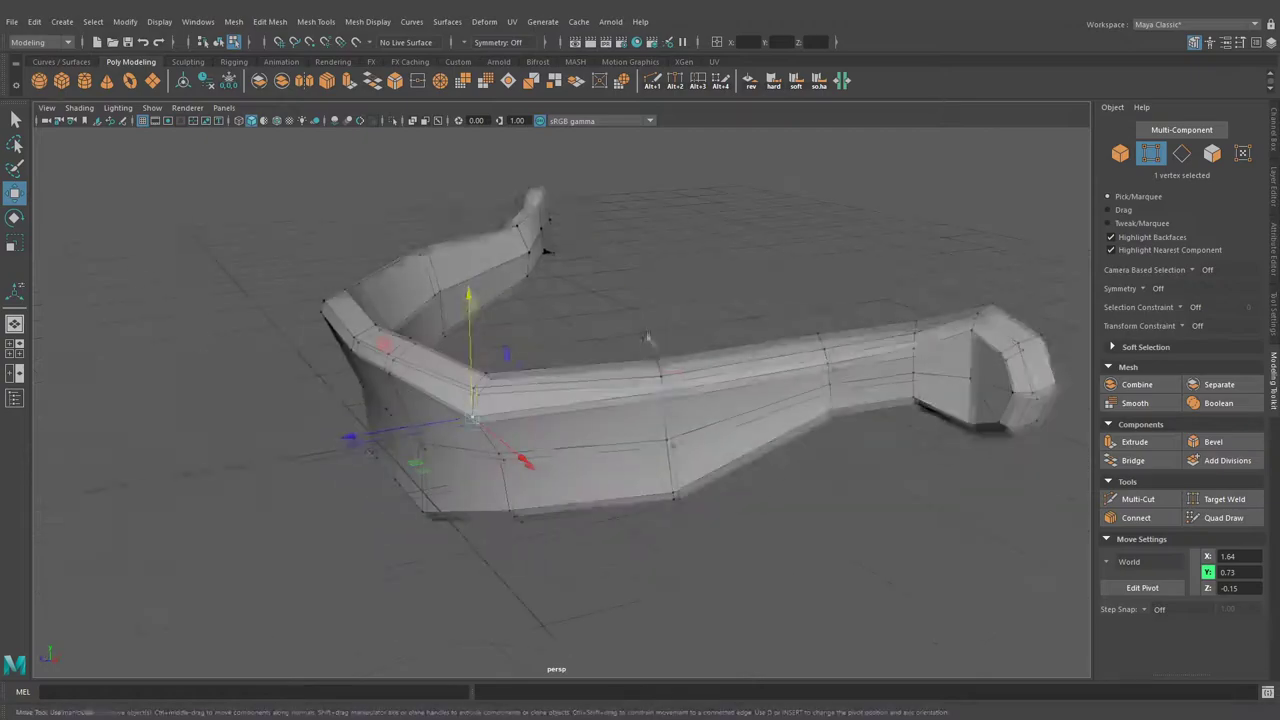
pyautogui.click(810, 384)
pyautogui.keyDown('alt'); pyautogui.moveTo(810, 395); pyautogui.dragTo(805, 391); pyautogui.keyUp('alt')
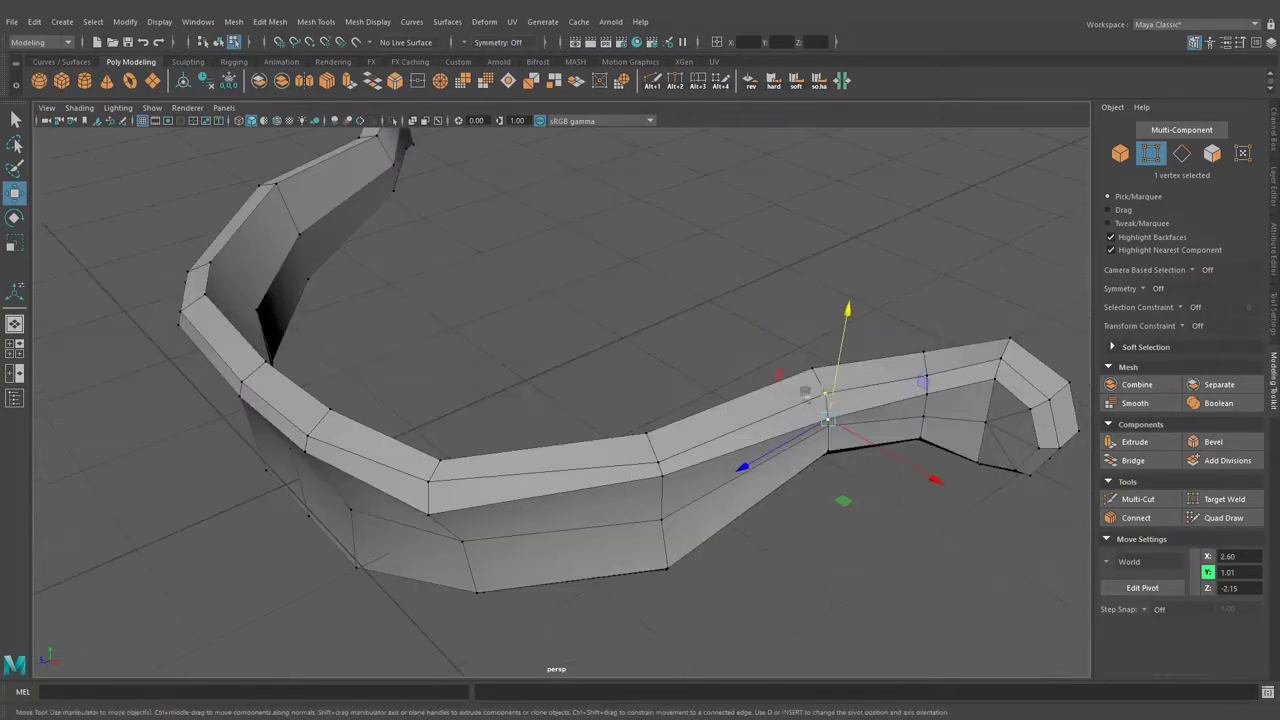
pyautogui.keyDown('alt'); pyautogui.moveTo(657, 553); pyautogui.dragTo(642, 481); pyautogui.keyUp('alt')
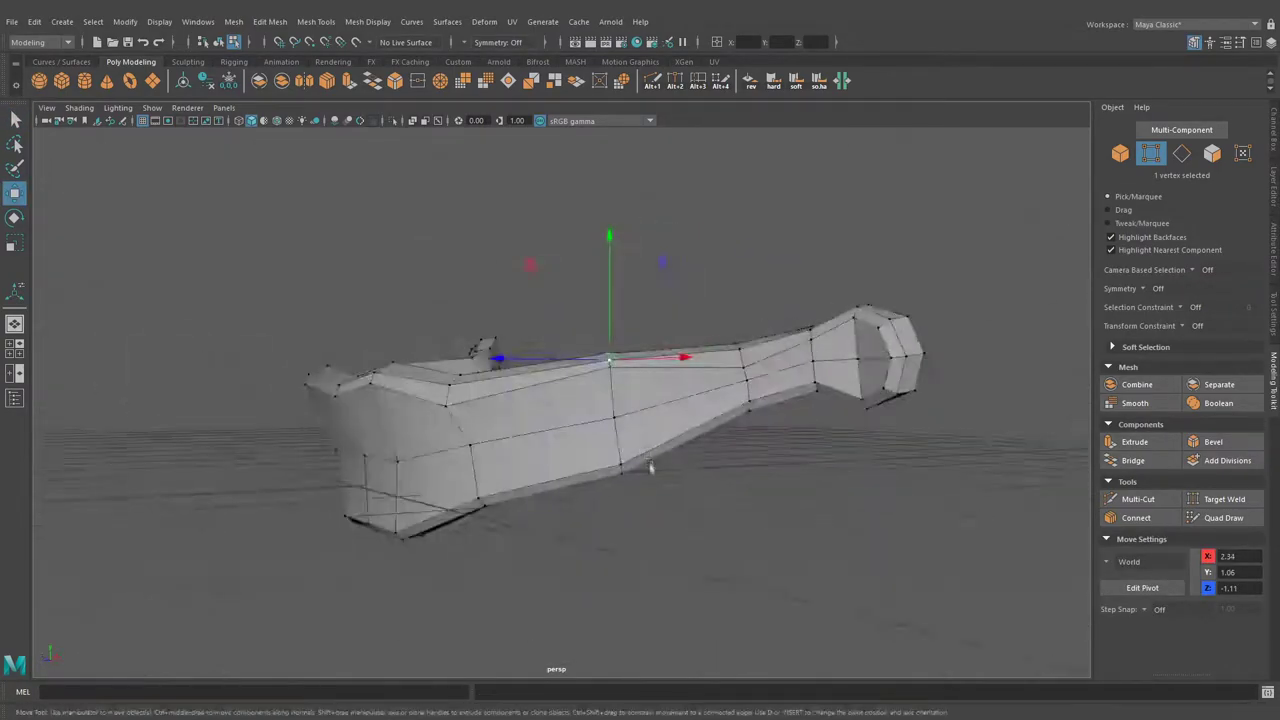
pyautogui.moveTo(843, 395)
pyautogui.keyDown('alt'); pyautogui.mouseDown()
pyautogui.moveTo(794, 331)
pyautogui.moveTo(785, 295)
pyautogui.mouseUp(); pyautogui.keyUp('alt')
pyautogui.click(794, 331)
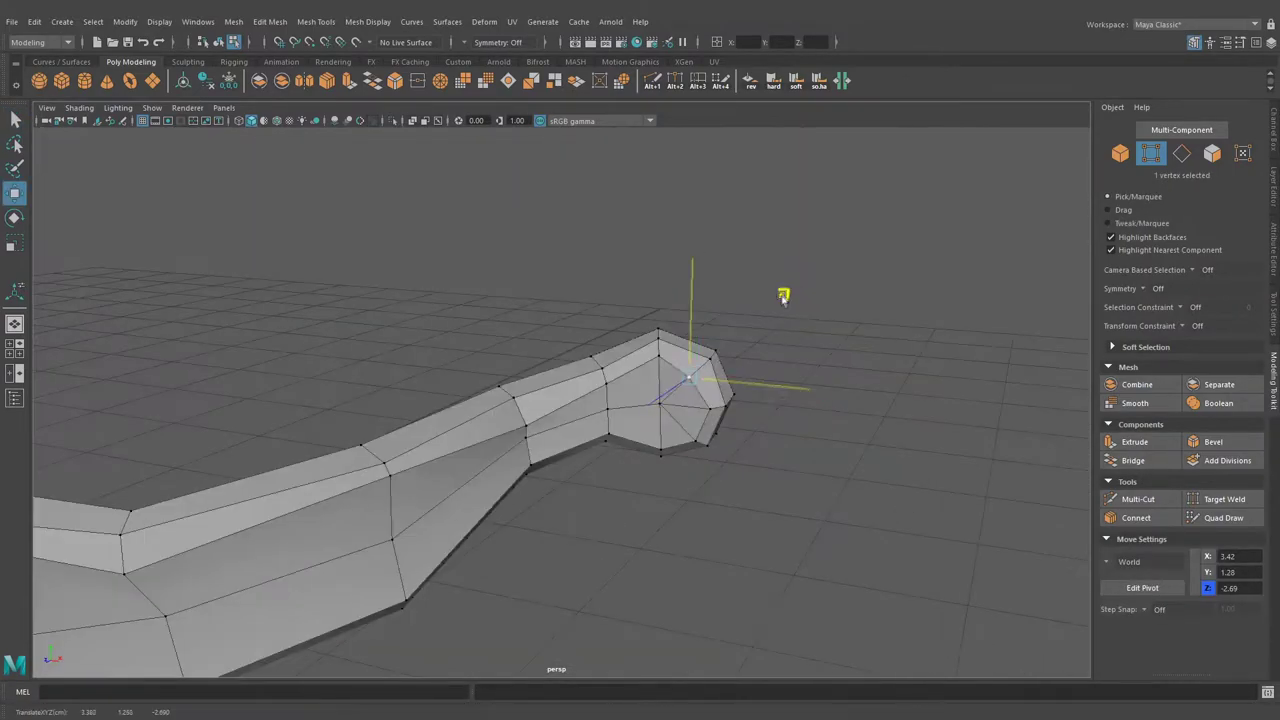
pyautogui.moveTo(785, 295); pyautogui.dragTo(771, 260, button='middle')
pyautogui.moveTo(771, 260)
pyautogui.keyDown('alt'); pyautogui.mouseDown()
pyautogui.moveTo(843, 277)
pyautogui.moveTo(834, 329)
pyautogui.moveTo(880, 293)
pyautogui.moveTo(814, 380)
pyautogui.moveTo(686, 429)
pyautogui.moveTo(529, 357)
pyautogui.moveTo(584, 226)
pyautogui.moveTo(583, 343)
pyautogui.moveTo(567, 352)
pyautogui.mouseUp(); pyautogui.keyUp('alt')
# Raise a vertex on the band slightly and adjust a single vertex on the arch.
pyautogui.click(529, 357)
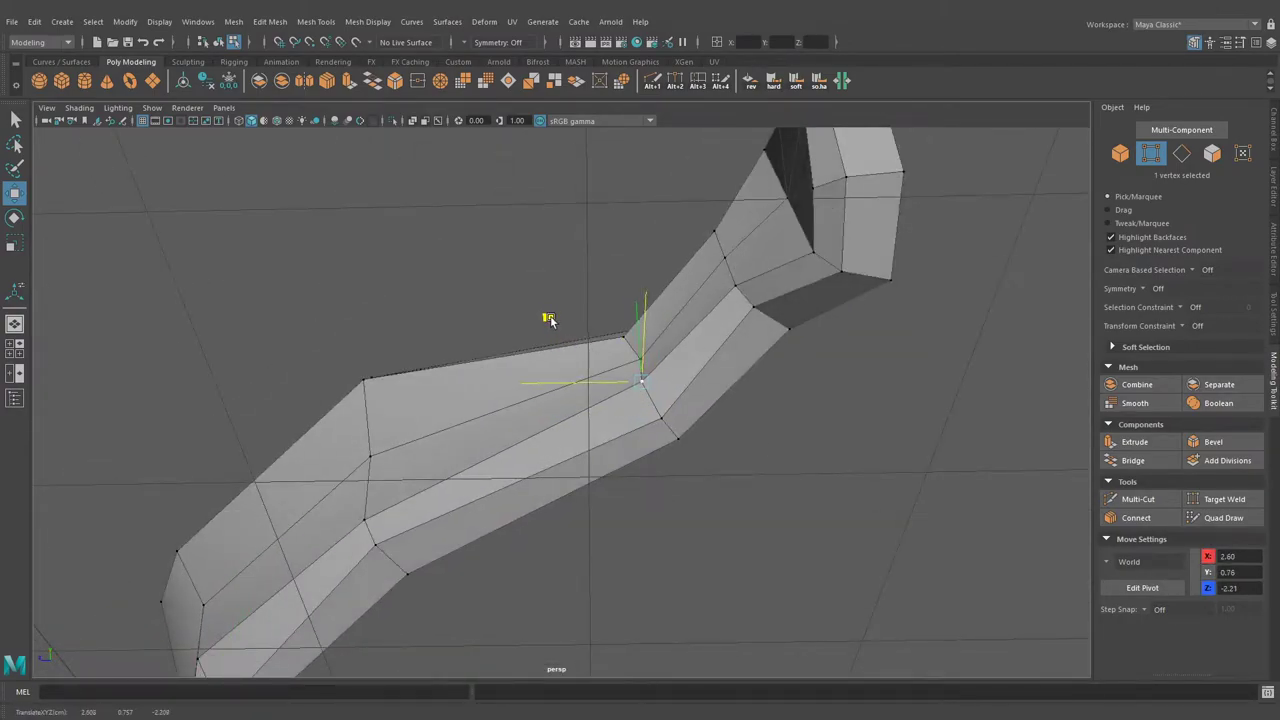
pyautogui.moveTo(635, 316); pyautogui.dragTo(636, 313)
pyautogui.moveTo(636, 313)
pyautogui.keyDown('alt'); pyautogui.mouseDown()
pyautogui.moveTo(778, 386)
pyautogui.moveTo(686, 429)
pyautogui.moveTo(600, 400)
pyautogui.moveTo(651, 600)
pyautogui.moveTo(765, 505)
pyautogui.moveTo(418, 442)
pyautogui.mouseUp(); pyautogui.keyUp('alt')
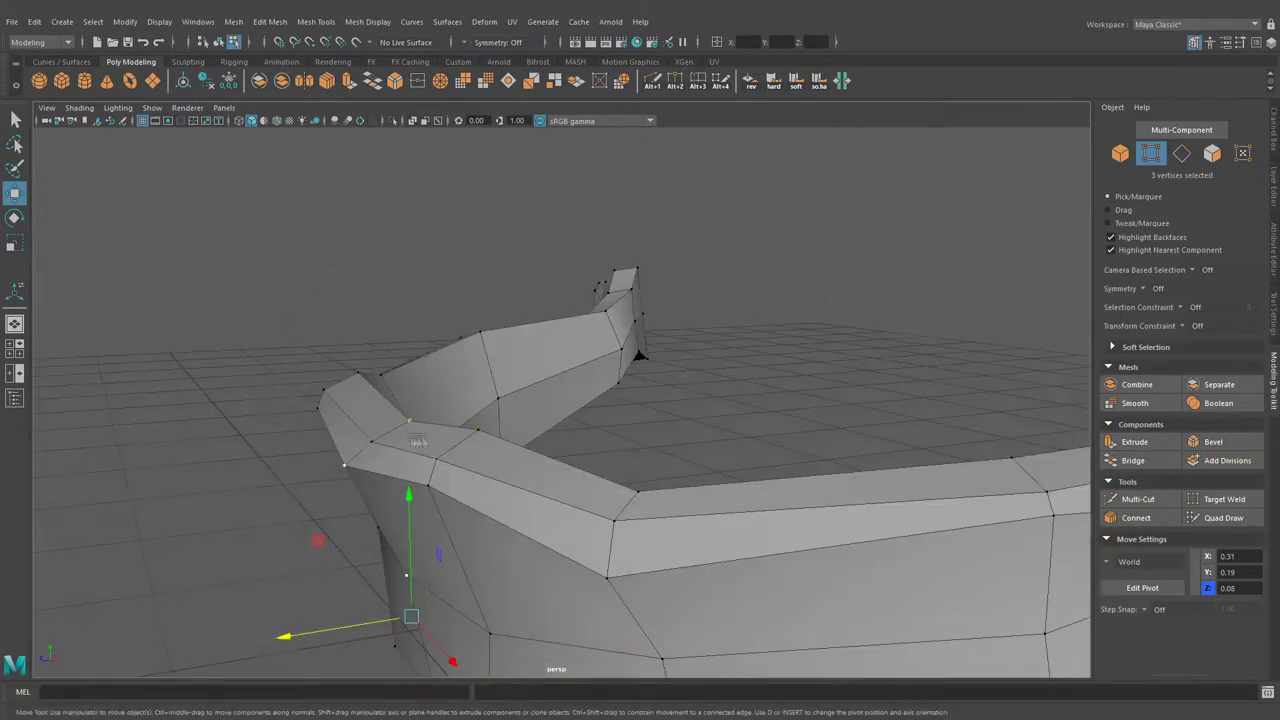
pyautogui.moveTo(257, 360)
pyautogui.keyDown('alt'); pyautogui.mouseDown()
pyautogui.moveTo(620, 400)
pyautogui.moveTo(760, 397)
pyautogui.moveTo(367, 310)
pyautogui.mouseUp(); pyautogui.keyUp('alt')
pyautogui.moveTo(632, 400)
pyautogui.keyDown('alt'); pyautogui.mouseDown()
pyautogui.moveTo(866, 451)
pyautogui.moveTo(551, 569)
pyautogui.mouseUp(); pyautogui.keyUp('alt')
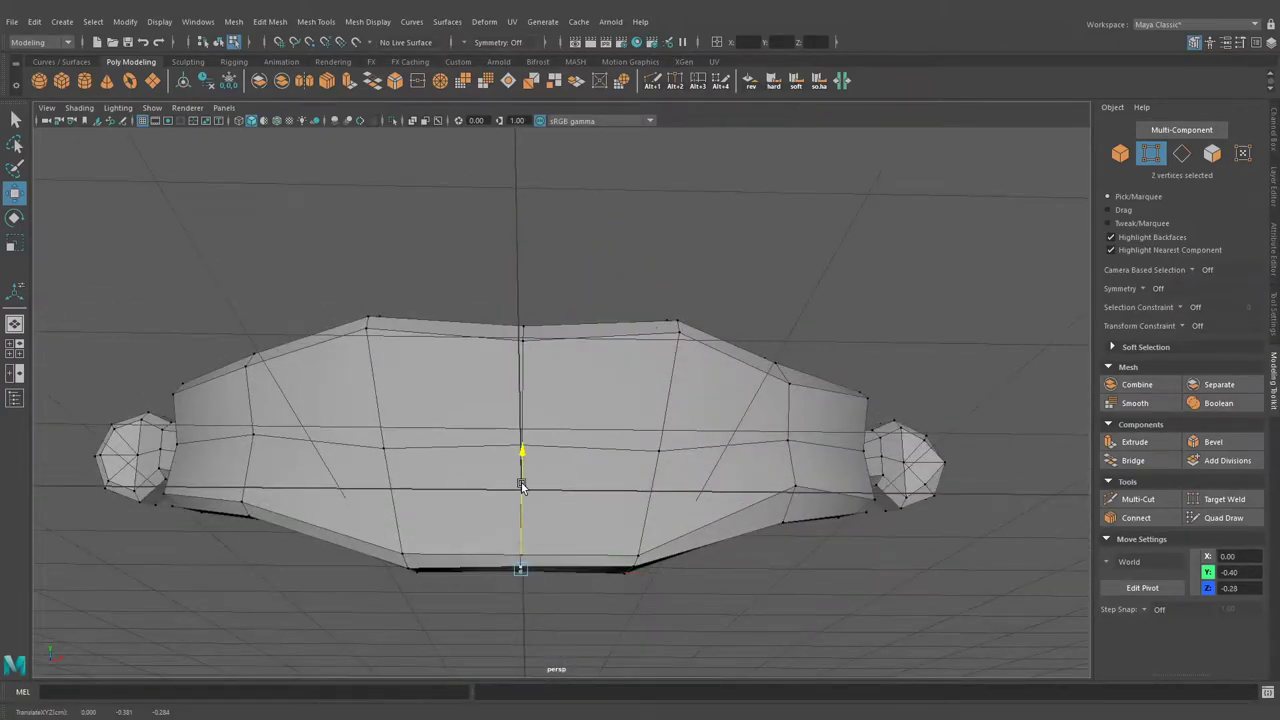
pyautogui.keyDown('alt'); pyautogui.moveTo(521, 486); pyautogui.dragTo(497, 515); pyautogui.keyUp('alt')
pyautogui.moveTo(553, 640)
pyautogui.keyDown('alt'); pyautogui.mouseDown()
pyautogui.moveTo(450, 500)
pyautogui.moveTo(400, 471)
pyautogui.moveTo(512, 300)
pyautogui.moveTo(517, 426)
pyautogui.moveTo(554, 432)
pyautogui.moveTo(471, 491)
pyautogui.moveTo(360, 371)
pyautogui.moveTo(443, 366)
pyautogui.moveTo(778, 415)
pyautogui.mouseUp(); pyautogui.keyUp('alt')
pyautogui.click(400, 471)
pyautogui.click(778, 415)
# Frame the arch, bevel the selected edges, and raise a vertex slightly.
pyautogui.press('f')
pyautogui.press('F8')
pyautogui.moveTo(114, 229)
pyautogui.mouseDown()
pyautogui.moveTo(486, 566)
pyautogui.moveTo(745, 508)
pyautogui.moveTo(686, 471)
pyautogui.mouseUp()
pyautogui.keyDown('alt'); pyautogui.moveTo(554, 326); pyautogui.dragTo(640, 320); pyautogui.keyUp('alt')
pyautogui.hotkey('ctrl', 'b')
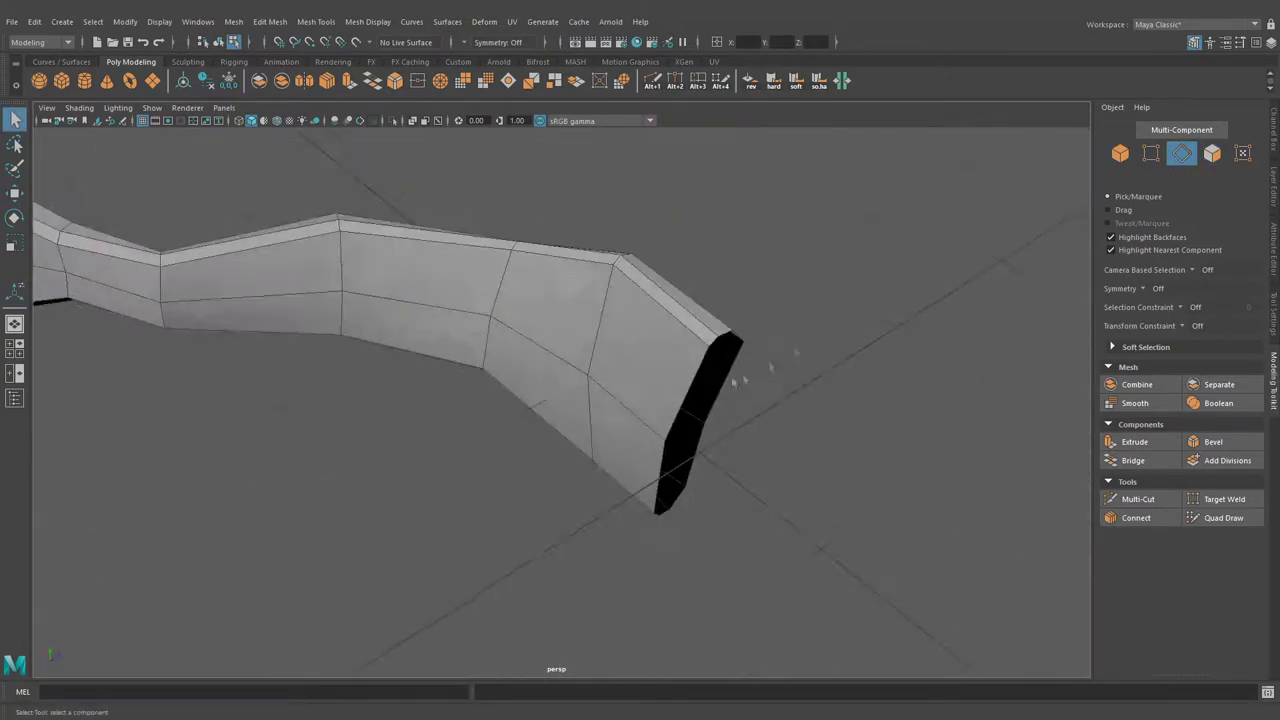
pyautogui.moveTo(617, 321)
pyautogui.keyDown('alt'); pyautogui.mouseDown()
pyautogui.moveTo(543, 309)
pyautogui.moveTo(663, 360)
pyautogui.moveTo(640, 347)
pyautogui.mouseUp(); pyautogui.keyUp('alt')
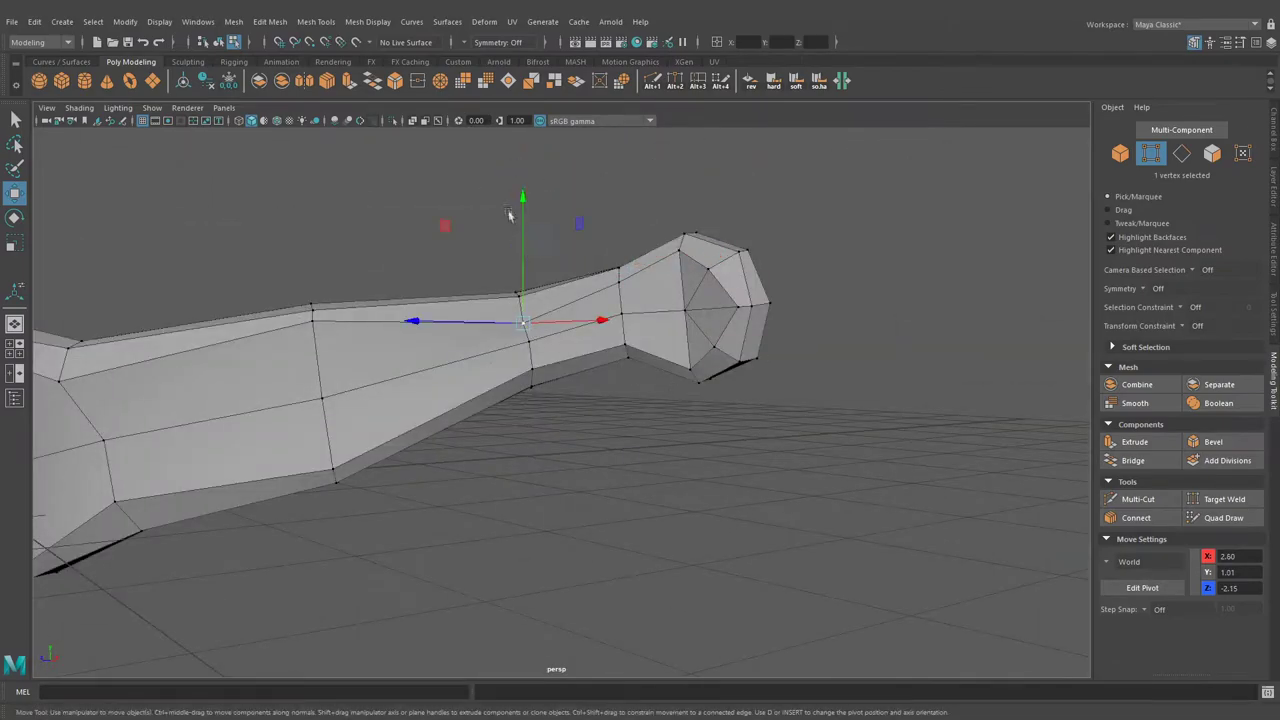
pyautogui.moveTo(509, 215); pyautogui.dragTo(593, 358)
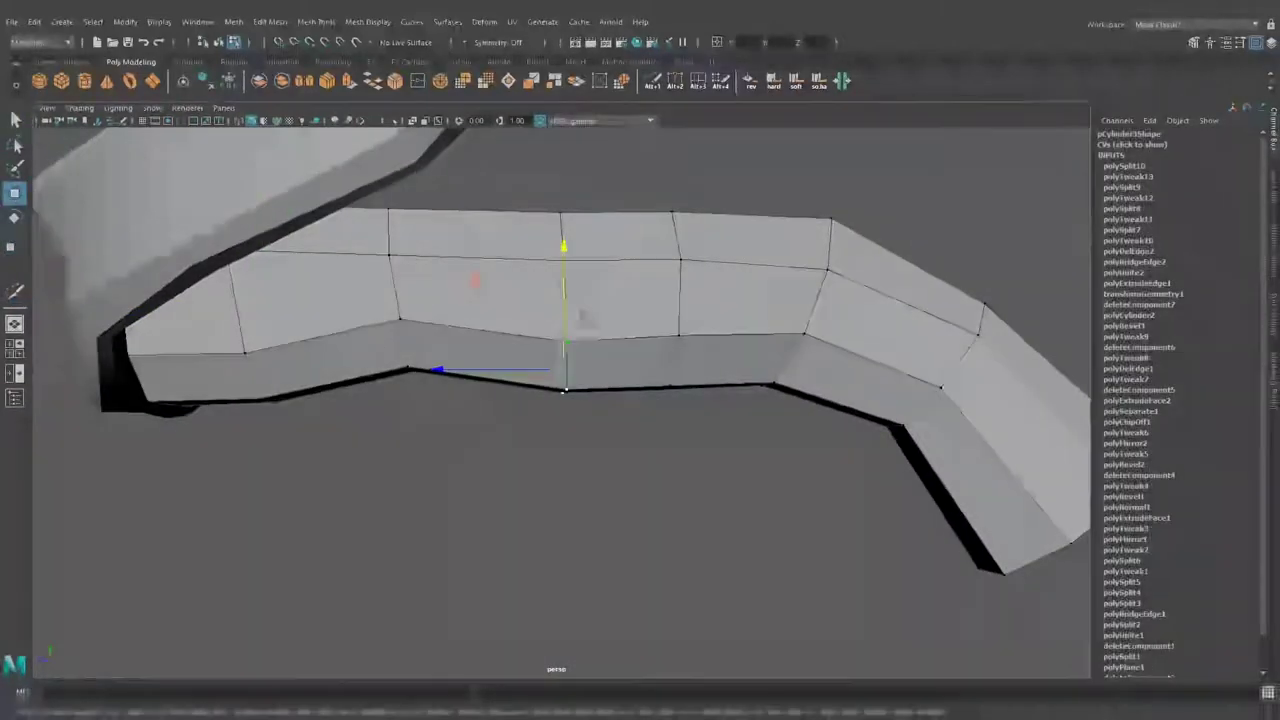
# Move the bottom vertex up to reshape the lower edge, then select a vertex near the top edge.
pyautogui.moveTo(581, 317); pyautogui.dragTo(580, 286)
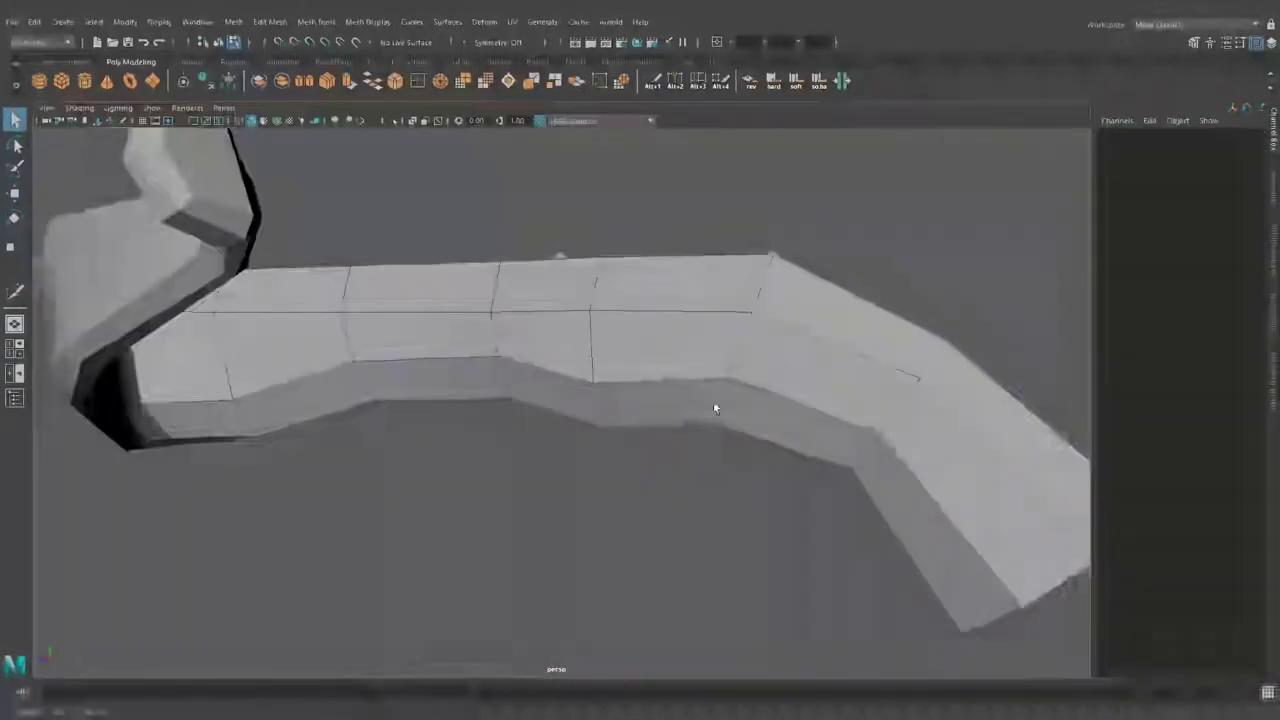
pyautogui.click(589, 245)
pyautogui.press('w')
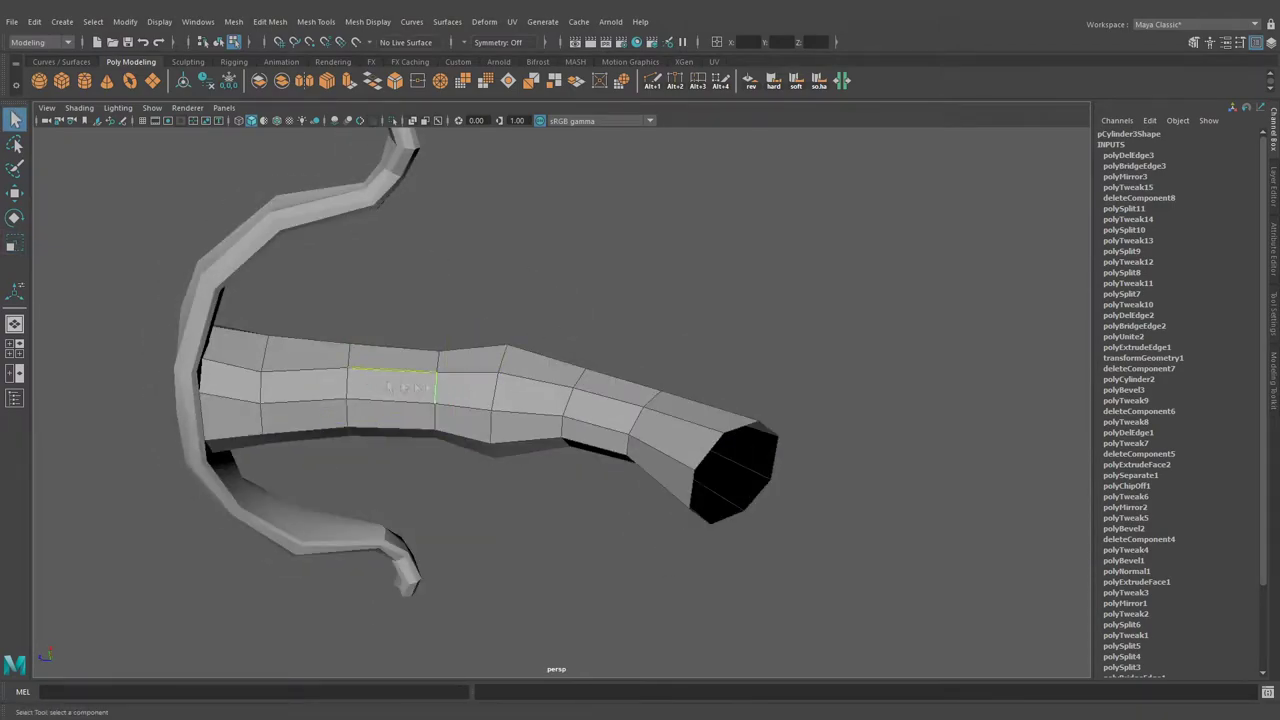
# Select an edge loop around the rod and scale it to taper the profile.
pyautogui.keyDown('alt'); pyautogui.moveTo(567, 403); pyautogui.dragTo(276, 330); pyautogui.keyUp('alt')
pyautogui.doubleClick(576, 372)
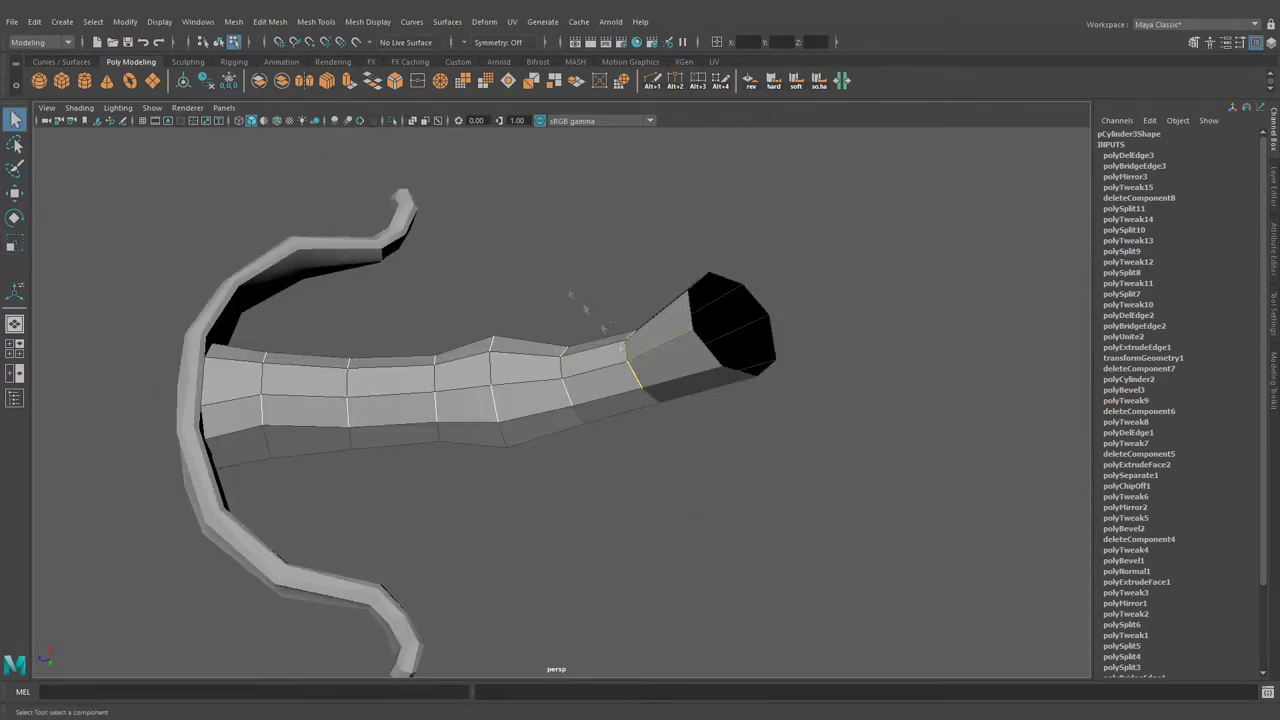
pyautogui.keyDown('alt'); pyautogui.moveTo(576, 372); pyautogui.dragTo(451, 333); pyautogui.keyUp('alt')
pyautogui.press('r')
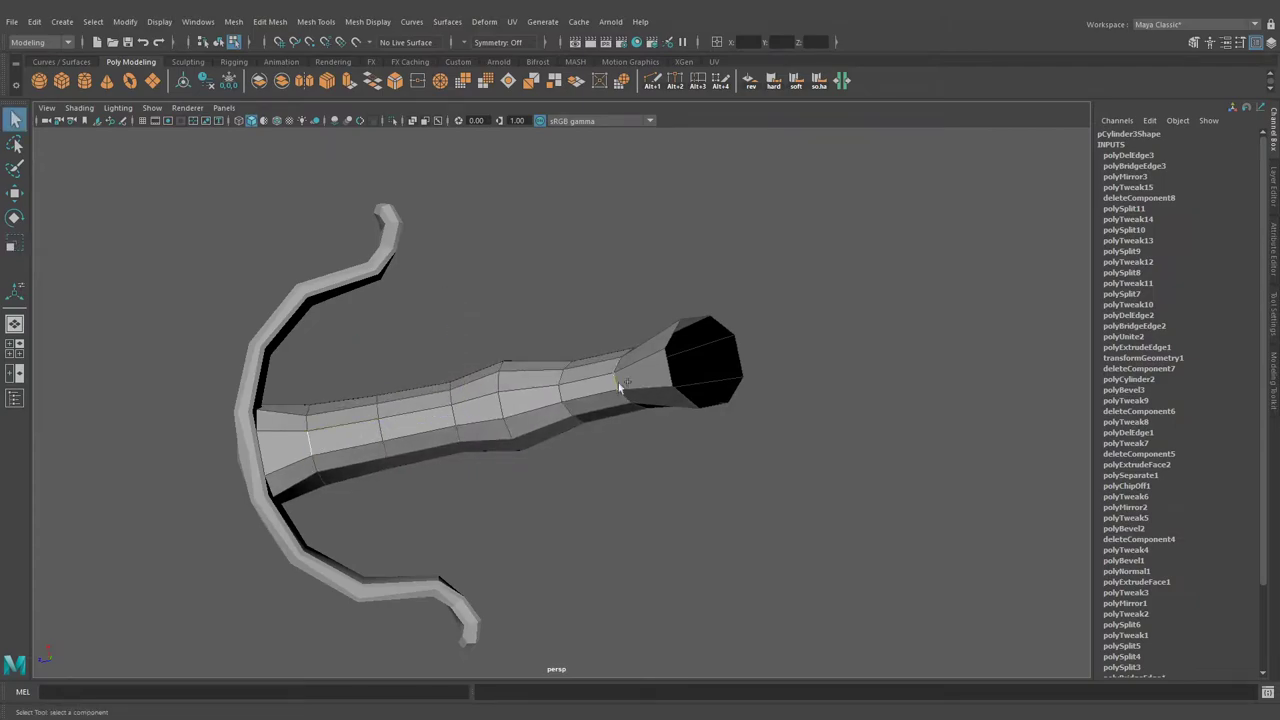
pyautogui.keyDown('alt'); pyautogui.moveTo(444, 328); pyautogui.dragTo(395, 464); pyautogui.keyUp('alt')
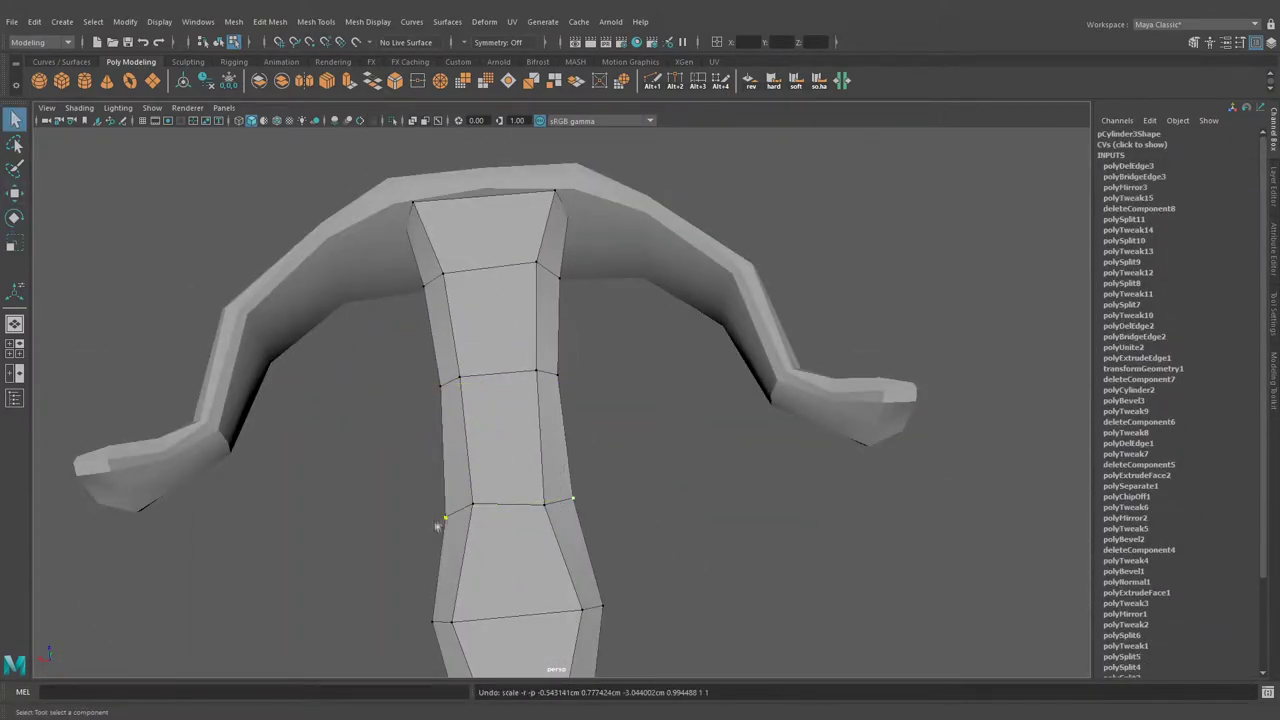
pyautogui.moveTo(449, 515)
pyautogui.keyDown('alt'); pyautogui.mouseDown()
pyautogui.moveTo(677, 500)
pyautogui.moveTo(449, 491)
pyautogui.moveTo(686, 387)
pyautogui.moveTo(632, 529)
pyautogui.moveTo(520, 470)
pyautogui.moveTo(525, 480)
pyautogui.moveTo(766, 480)
pyautogui.moveTo(600, 422)
pyautogui.mouseUp(); pyautogui.keyUp('alt')
# Move the rod's edge loop so the rod bends downward toward its far end.
pyautogui.press('w')
pyautogui.scroll(5, 754, 466)
pyautogui.keyDown('alt'); pyautogui.moveTo(680, 385); pyautogui.dragTo(559, 367); pyautogui.keyUp('alt')
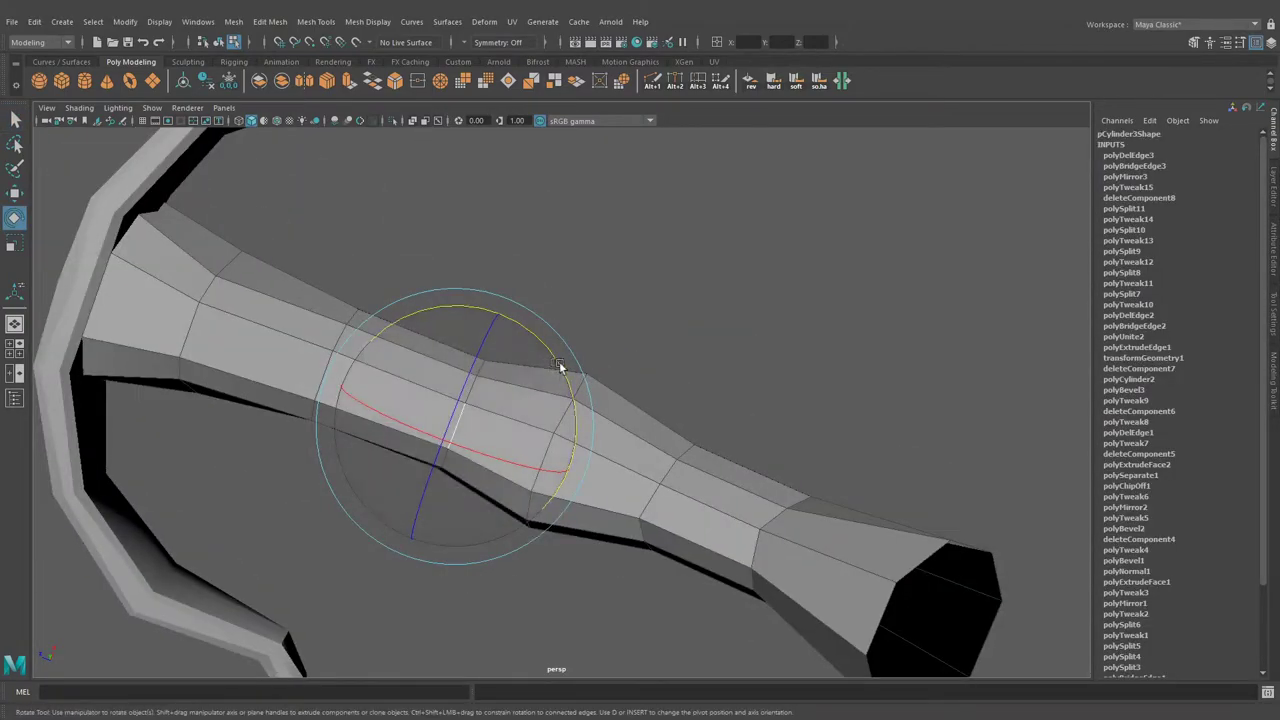
pyautogui.moveTo(410, 303)
pyautogui.keyDown('alt'); pyautogui.mouseDown()
pyautogui.moveTo(574, 320)
pyautogui.moveTo(381, 482)
pyautogui.mouseUp(); pyautogui.keyUp('alt')
pyautogui.moveTo(255, 587)
pyautogui.keyDown('alt'); pyautogui.mouseDown()
pyautogui.moveTo(489, 451)
pyautogui.moveTo(696, 464)
pyautogui.moveTo(563, 461)
pyautogui.moveTo(700, 428)
pyautogui.moveTo(754, 486)
pyautogui.moveTo(717, 375)
pyautogui.mouseUp(); pyautogui.keyUp('alt')
pyautogui.click(700, 428)
pyautogui.hotkey('ctrl', 'z')
pyautogui.press('r')
# Move a vertex near the tip to reshape the bend, then check the capped end.
pyautogui.click(700, 469)
pyautogui.click(725, 417)
pyautogui.press('w')
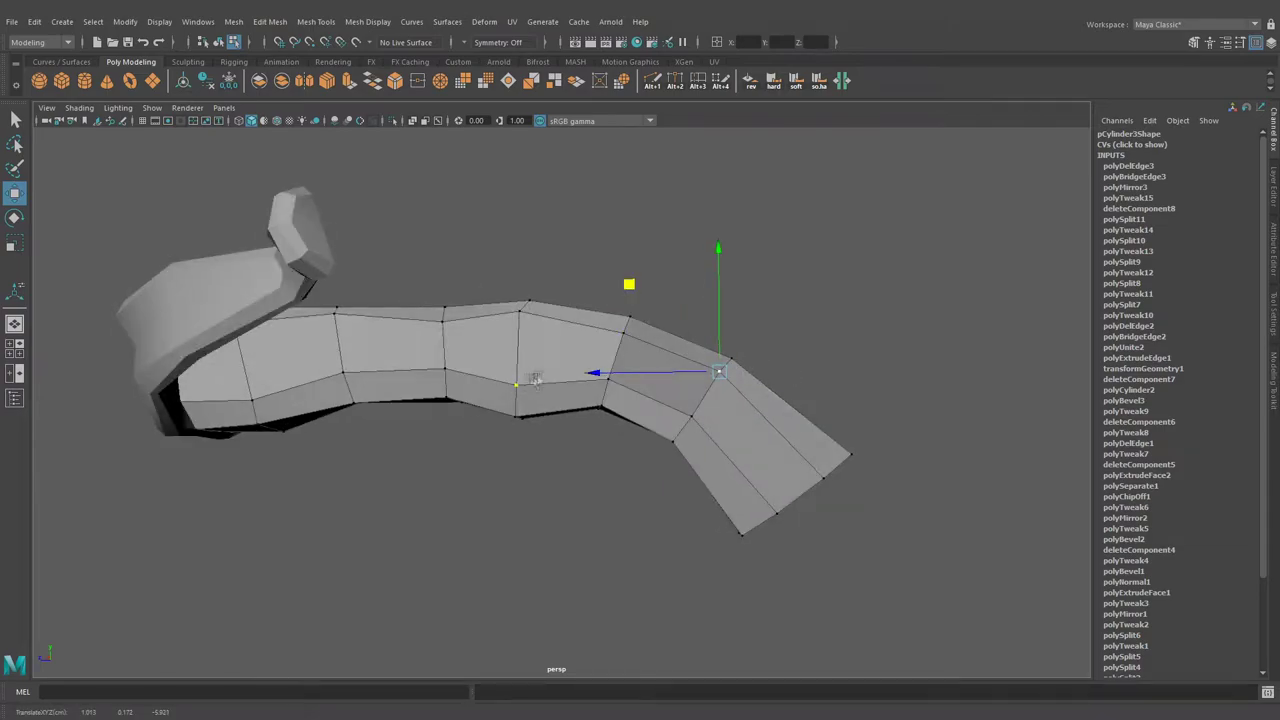
pyautogui.moveTo(535, 379)
pyautogui.keyDown('alt'); pyautogui.mouseDown()
pyautogui.moveTo(740, 399)
pyautogui.moveTo(590, 427)
pyautogui.mouseUp(); pyautogui.keyUp('alt')
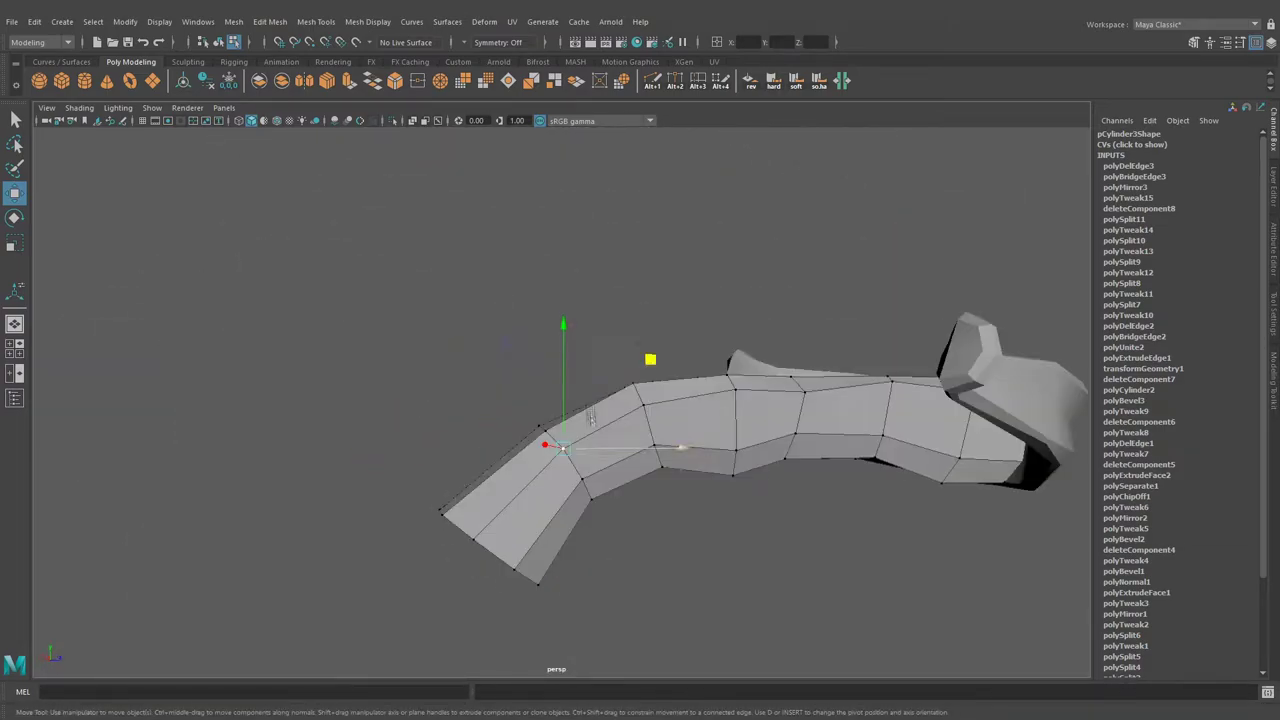
pyautogui.keyDown('alt'); pyautogui.moveTo(575, 481); pyautogui.dragTo(805, 461); pyautogui.keyUp('alt')
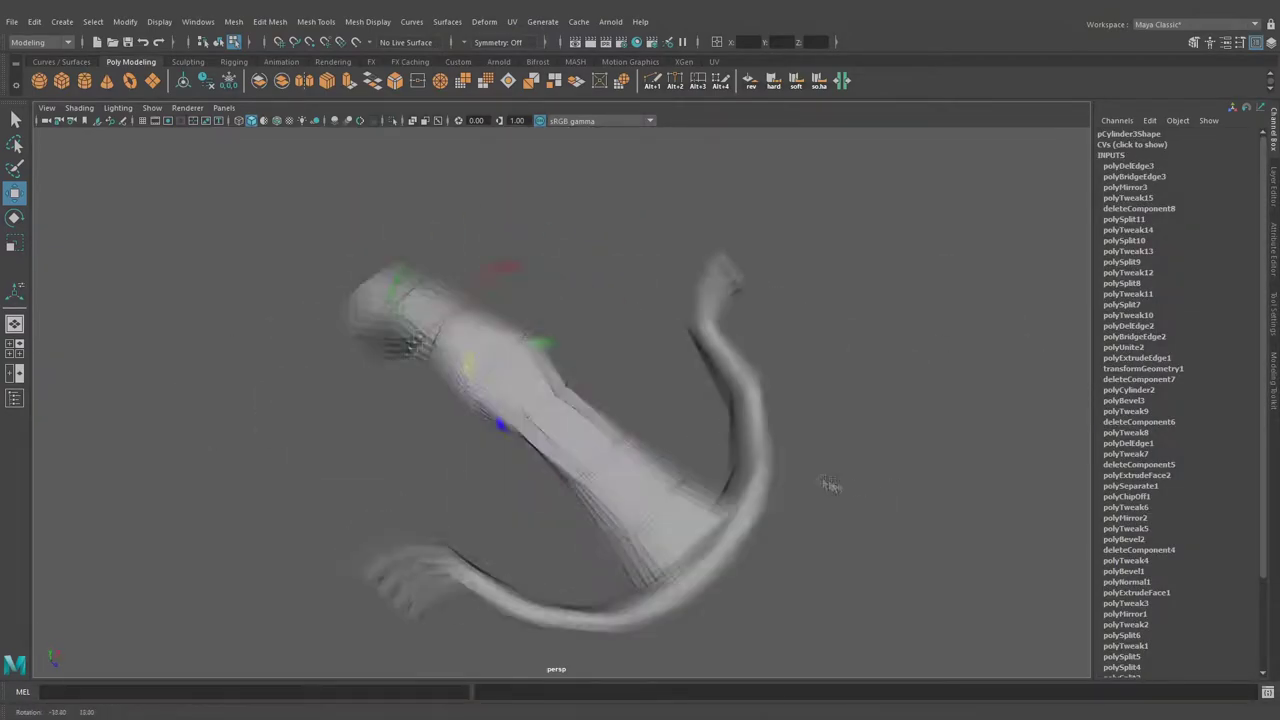
pyautogui.keyDown('alt'); pyautogui.moveTo(805, 461); pyautogui.dragTo(638, 299); pyautogui.keyUp('alt')
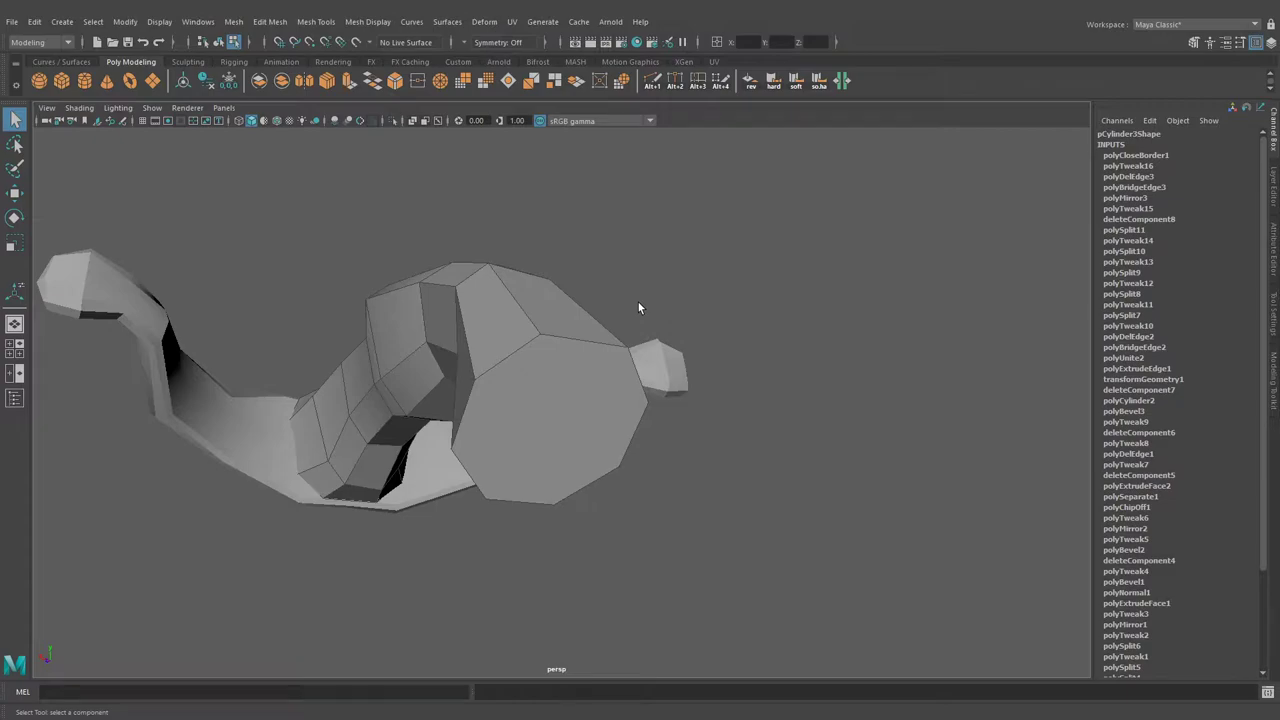
pyautogui.moveTo(508, 294)
pyautogui.keyDown('alt'); pyautogui.mouseDown()
pyautogui.moveTo(565, 409)
pyautogui.moveTo(552, 322)
pyautogui.mouseUp(); pyautogui.keyUp('alt')
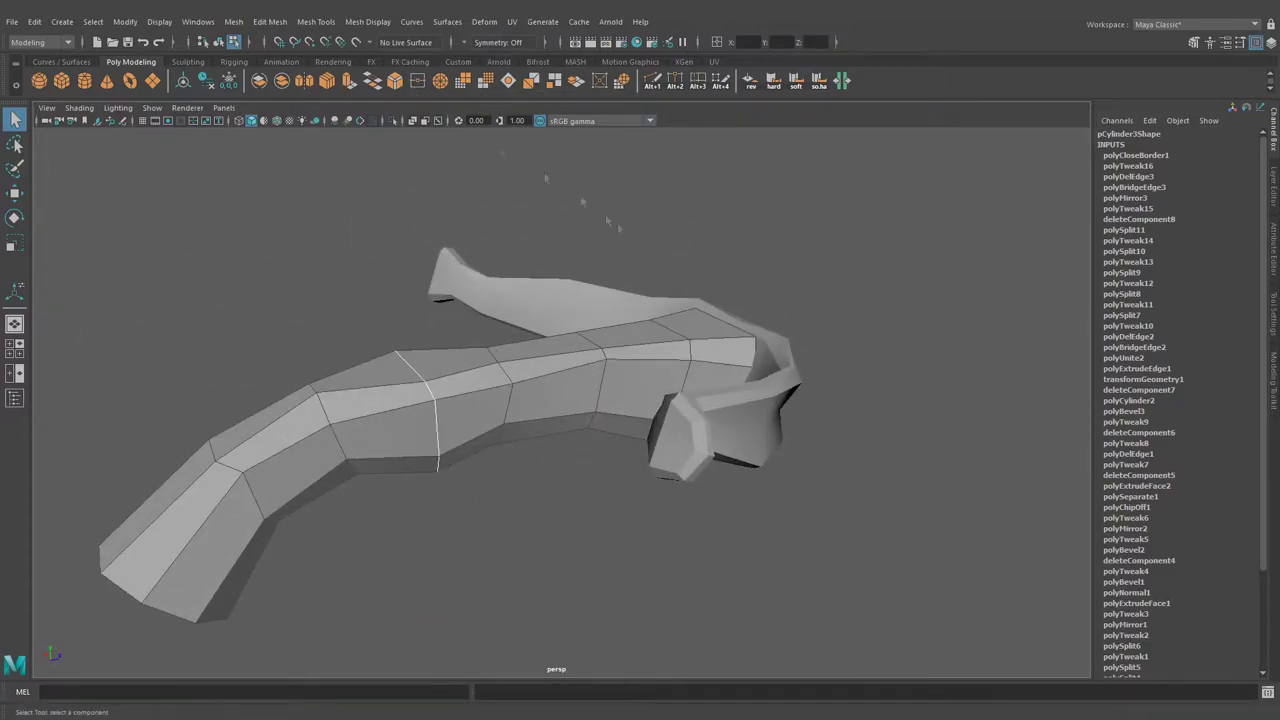
# Bevel the stock's middle edge loop, narrowing the bevel fraction to 0.425.
pyautogui.hotkey('ctrl', 'b')
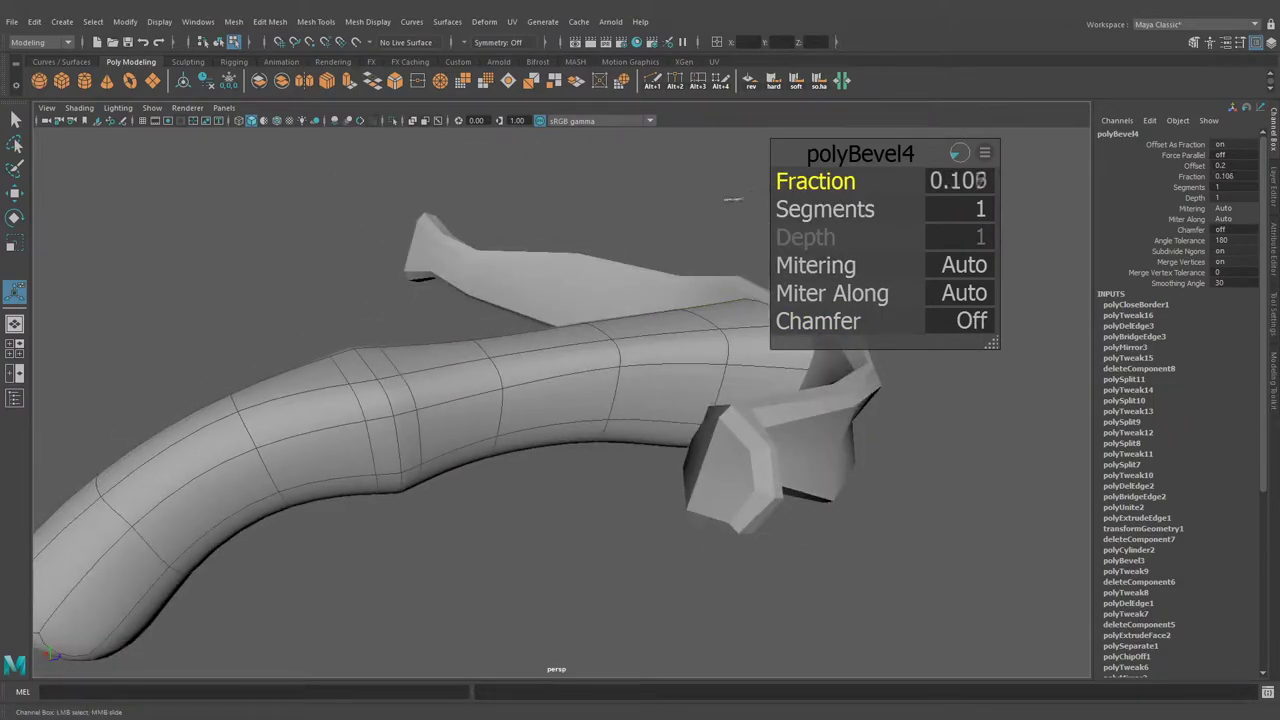
pyautogui.scroll(5, 730, 428)
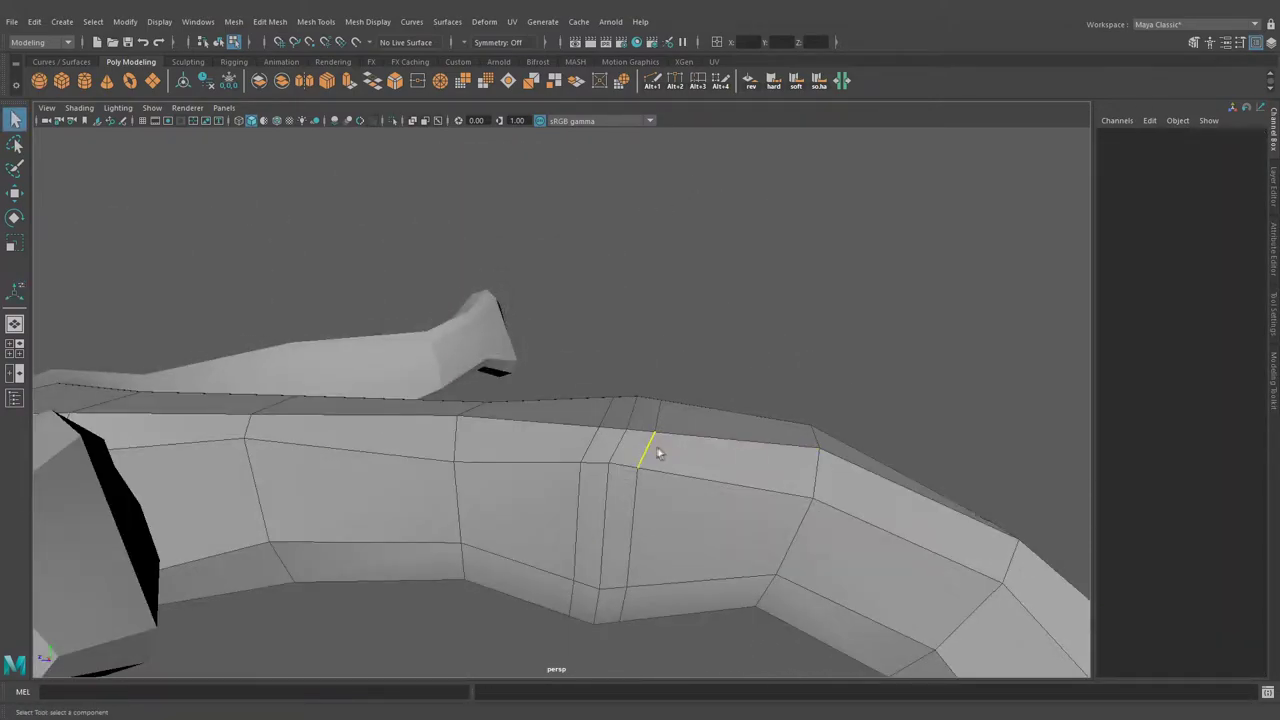
pyautogui.keyDown('alt'); pyautogui.moveTo(658, 446); pyautogui.dragTo(722, 402); pyautogui.keyUp('alt')
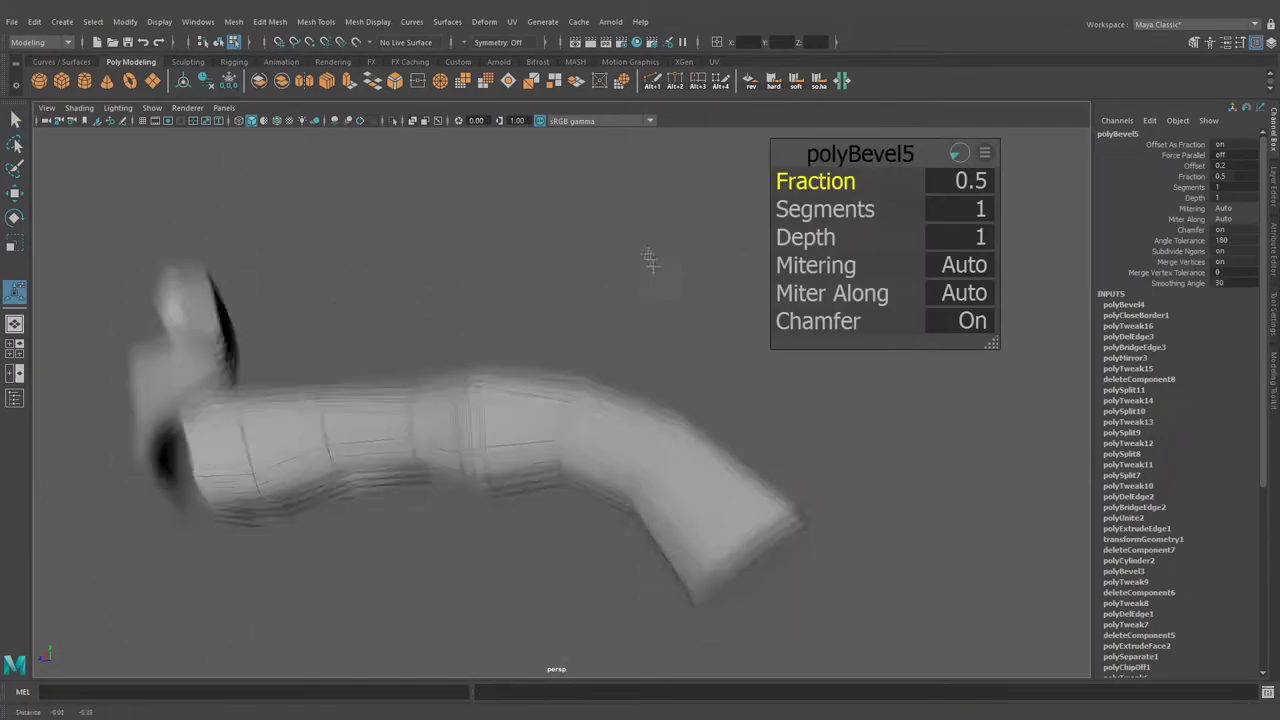
pyautogui.moveTo(816, 181); pyautogui.dragTo(722, 191)
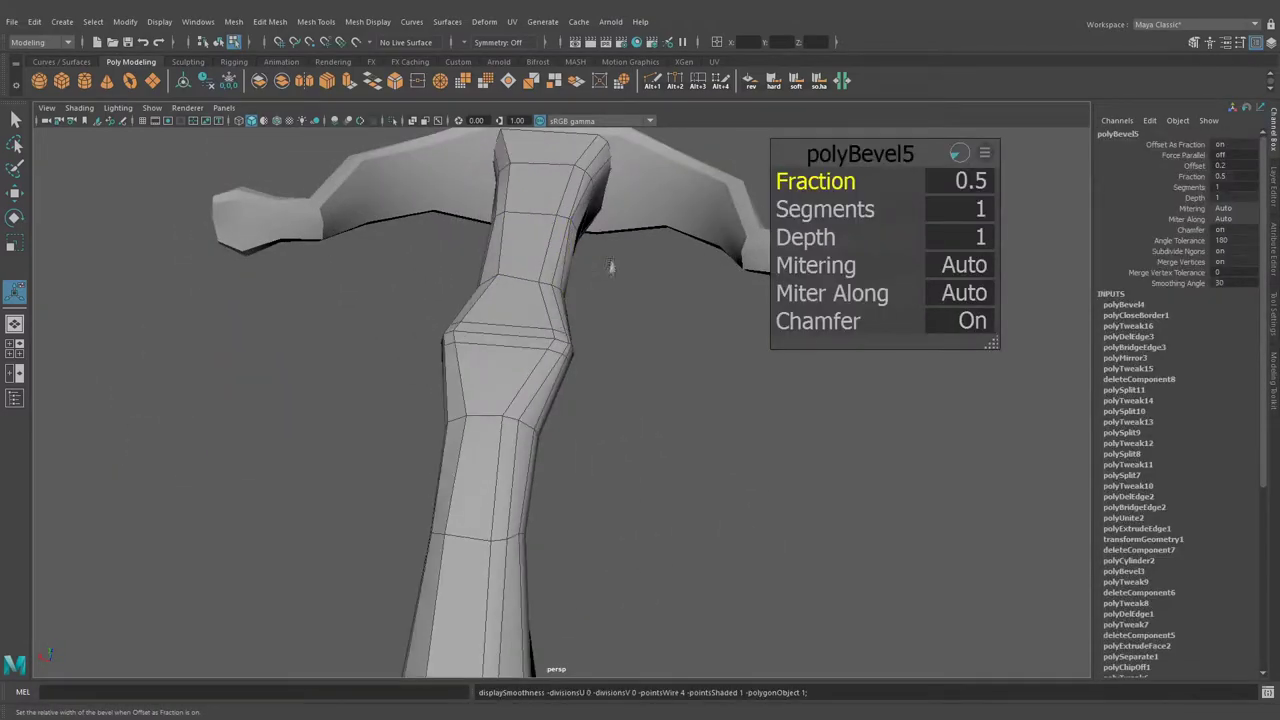
pyautogui.moveTo(486, 366)
pyautogui.keyDown('alt'); pyautogui.mouseDown()
pyautogui.moveTo(740, 266)
pyautogui.moveTo(728, 287)
pyautogui.mouseUp(); pyautogui.keyUp('alt')
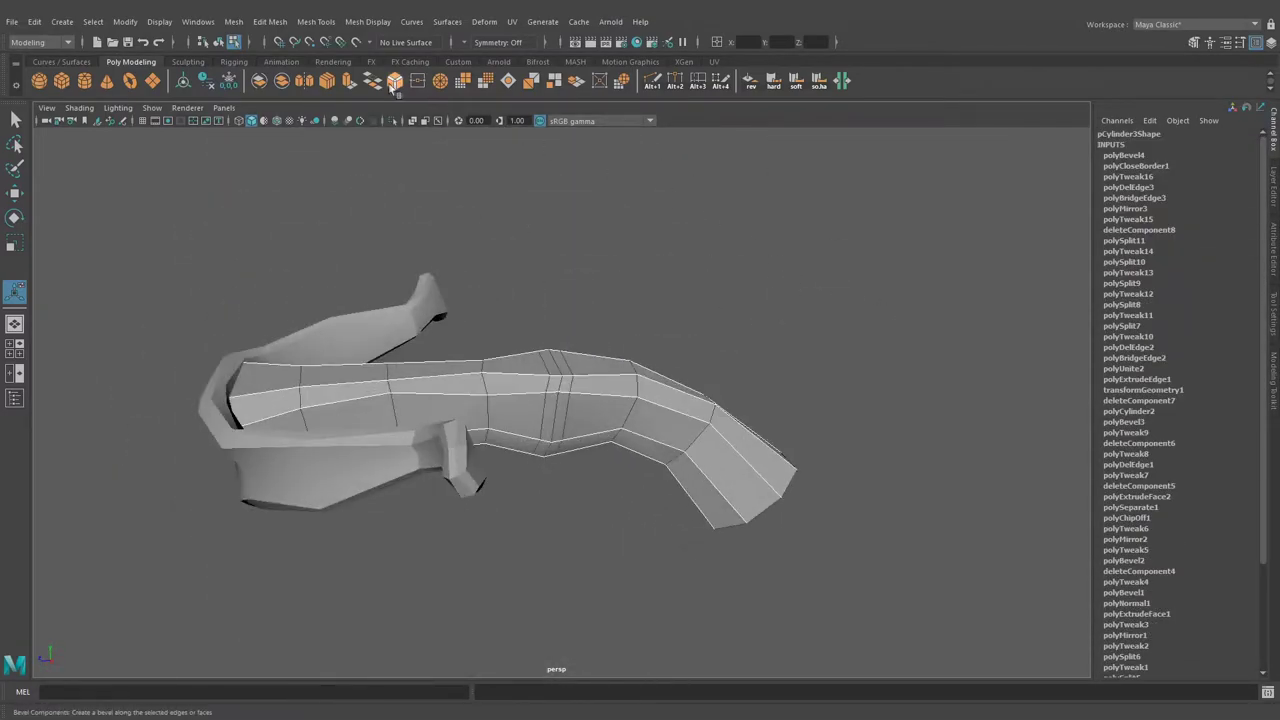
pyautogui.click(394, 82)
pyautogui.moveTo(678, 213)
pyautogui.keyDown('alt'); pyautogui.mouseDown()
pyautogui.moveTo(814, 349)
pyautogui.moveTo(811, 300)
pyautogui.moveTo(886, 210)
pyautogui.moveTo(838, 440)
pyautogui.mouseUp(); pyautogui.keyUp('alt')
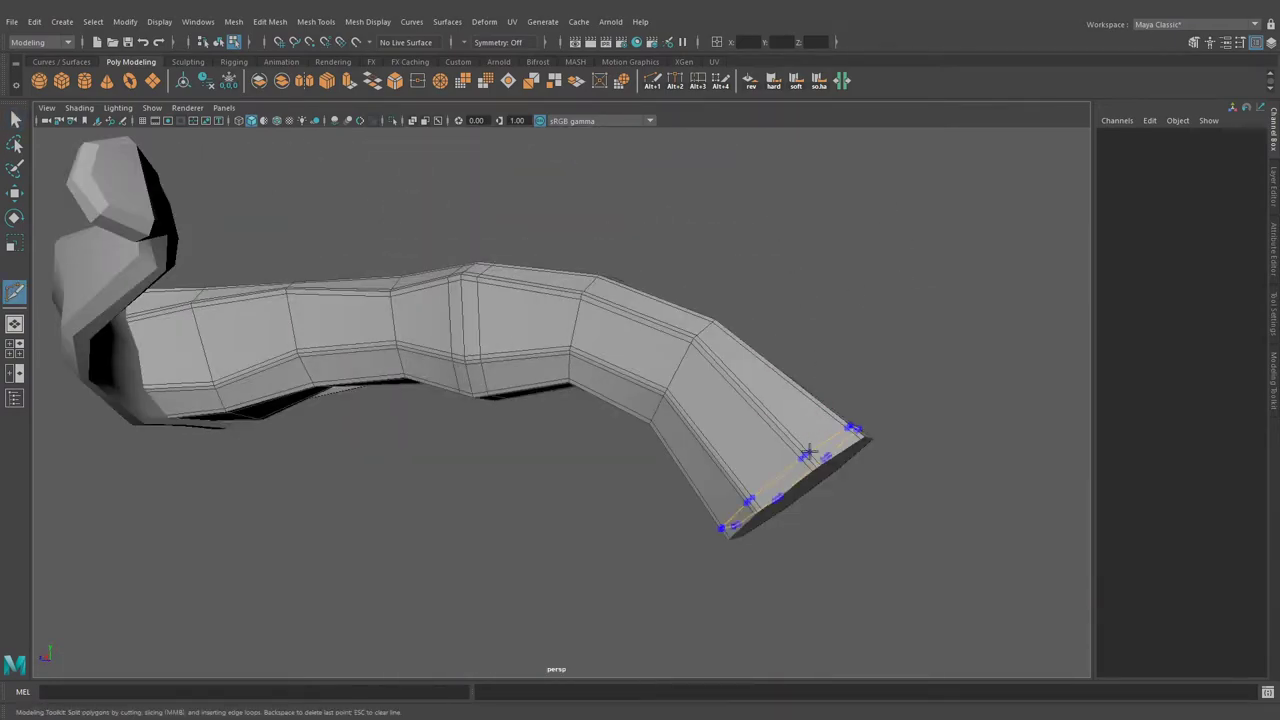
# Shrink the stock's end cap face inward toward its centre.
pyautogui.scroll(3, 822, 349)
pyautogui.moveTo(822, 349)
pyautogui.keyDown('alt'); pyautogui.mouseDown()
pyautogui.moveTo(786, 323)
pyautogui.moveTo(917, 220)
pyautogui.moveTo(757, 234)
pyautogui.moveTo(656, 360)
pyautogui.moveTo(851, 277)
pyautogui.moveTo(643, 380)
pyautogui.moveTo(772, 318)
pyautogui.mouseUp(); pyautogui.keyUp('alt')
pyautogui.click(656, 360)
pyautogui.press('r')
pyautogui.moveTo(481, 373); pyautogui.dragTo(553, 361)
pyautogui.moveTo(453, 400)
pyautogui.keyDown('alt'); pyautogui.mouseDown()
pyautogui.moveTo(654, 353)
pyautogui.moveTo(600, 300)
pyautogui.moveTo(660, 390)
pyautogui.mouseUp(); pyautogui.keyUp('alt')
pyautogui.press('q')
# Adjust a corner vertex and the stock's middle edge loops by scaling and moving them.
pyautogui.moveTo(910, 297)
pyautogui.keyDown('alt'); pyautogui.mouseDown()
pyautogui.moveTo(683, 374)
pyautogui.moveTo(814, 243)
pyautogui.moveTo(834, 283)
pyautogui.moveTo(836, 265)
pyautogui.moveTo(700, 500)
pyautogui.moveTo(553, 437)
pyautogui.mouseUp(); pyautogui.keyUp('alt')
pyautogui.press('w')
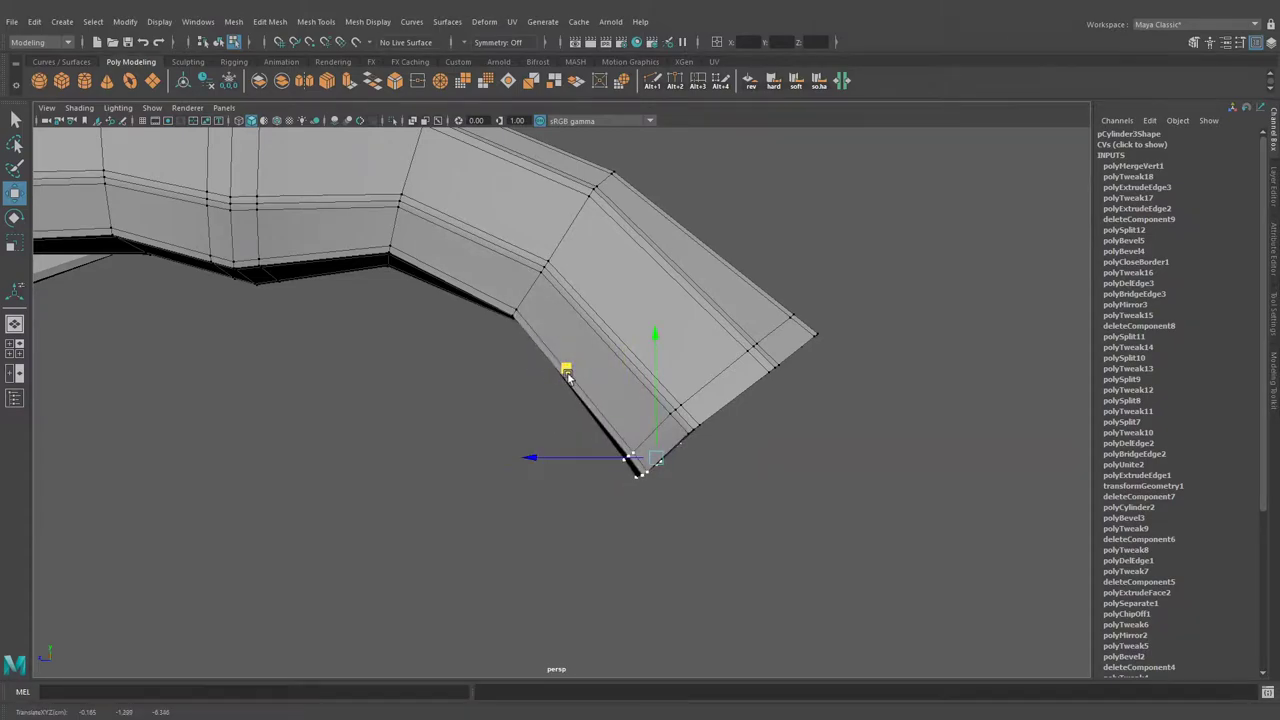
pyautogui.click(566, 374)
pyautogui.keyDown('alt'); pyautogui.moveTo(566, 374); pyautogui.dragTo(665, 477); pyautogui.keyUp('alt')
pyautogui.doubleClick(530, 355)
pyautogui.press('r')
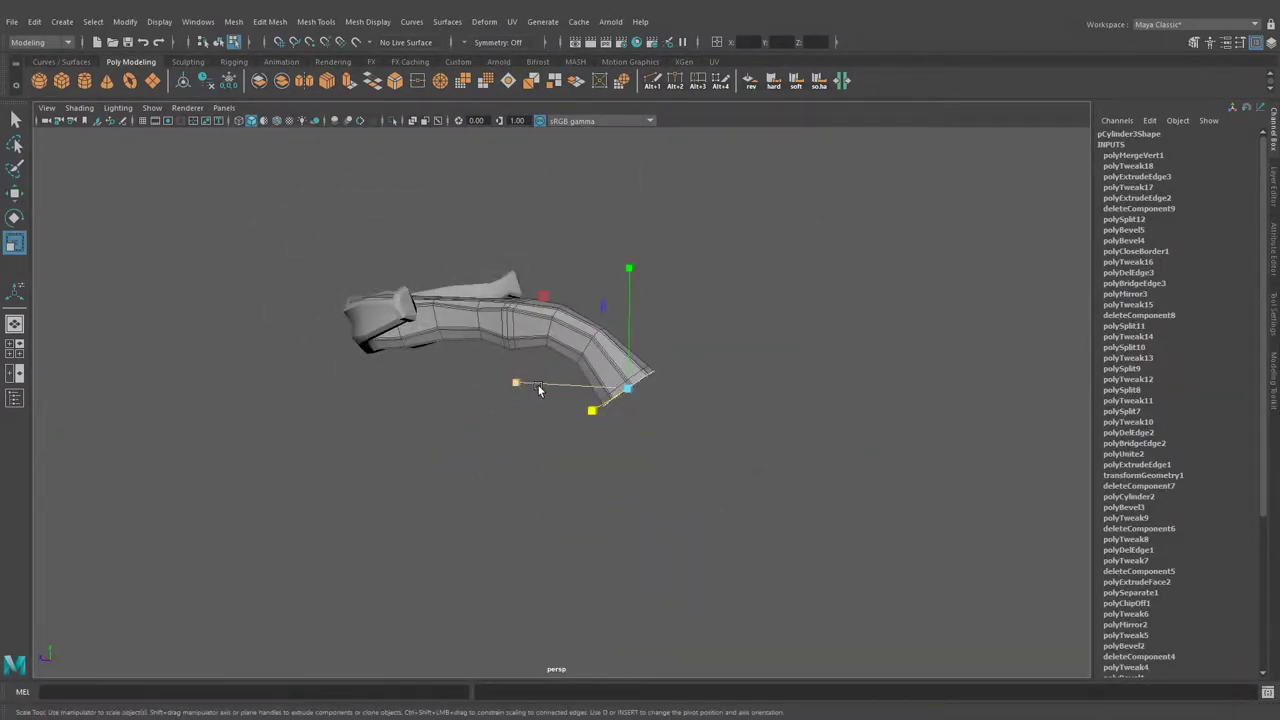
pyautogui.moveTo(660, 387)
pyautogui.keyDown('alt'); pyautogui.mouseDown()
pyautogui.moveTo(443, 314)
pyautogui.moveTo(463, 466)
pyautogui.moveTo(560, 400)
pyautogui.mouseUp(); pyautogui.keyUp('alt')
pyautogui.doubleClick(503, 300)
pyautogui.press('w')
# Isolate the stock and merge its end-cap vertices at a 0.121 threshold.
pyautogui.click(637, 362)
pyautogui.hotkey('ctrl', '1')
pyautogui.keyDown('alt'); pyautogui.moveTo(637, 362); pyautogui.dragTo(641, 436); pyautogui.keyUp('alt')
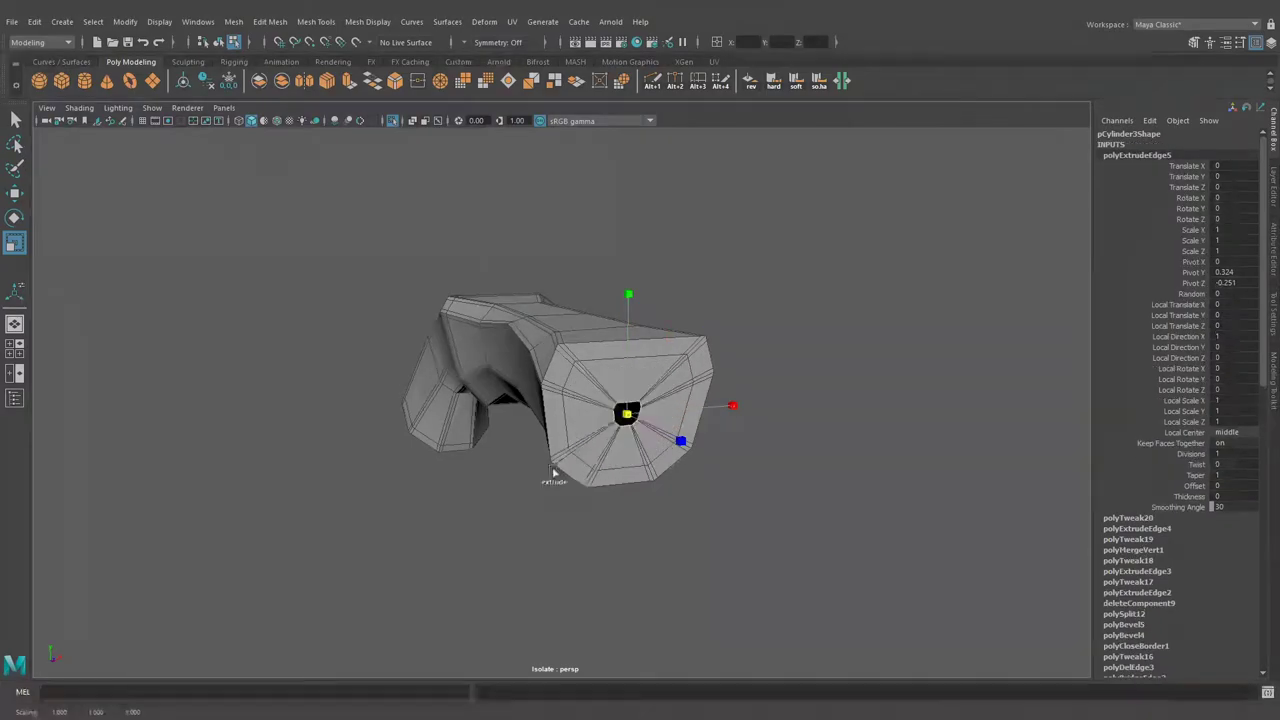
pyautogui.moveTo(637, 428)
pyautogui.keyDown('alt'); pyautogui.mouseDown()
pyautogui.moveTo(761, 311)
pyautogui.moveTo(860, 334)
pyautogui.mouseUp(); pyautogui.keyUp('alt')
pyautogui.keyDown('shift'); pyautogui.moveTo(860, 334); pyautogui.dragTo(668, 300, button='right'); pyautogui.keyUp('shift')
pyautogui.keyDown('alt'); pyautogui.moveTo(668, 300); pyautogui.dragTo(649, 408); pyautogui.keyUp('alt')
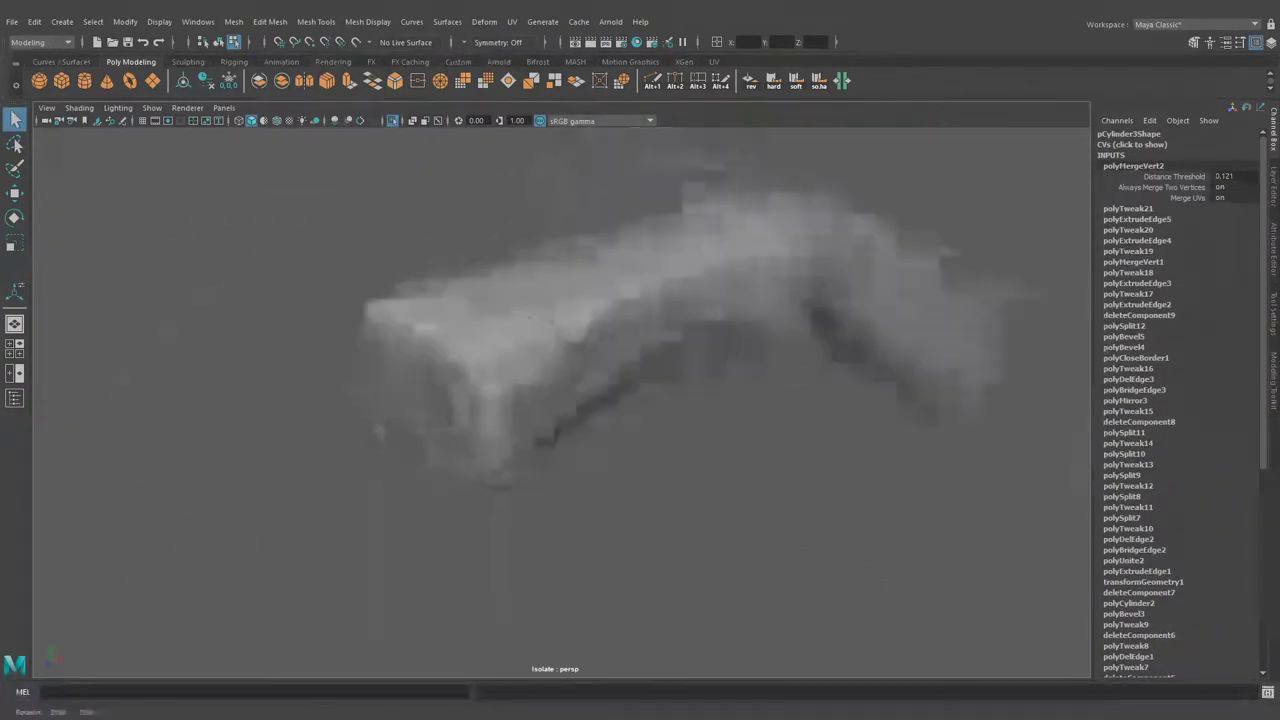
pyautogui.press('q')
pyautogui.keyDown('alt'); pyautogui.moveTo(590, 396); pyautogui.dragTo(862, 378); pyautogui.keyUp('alt')
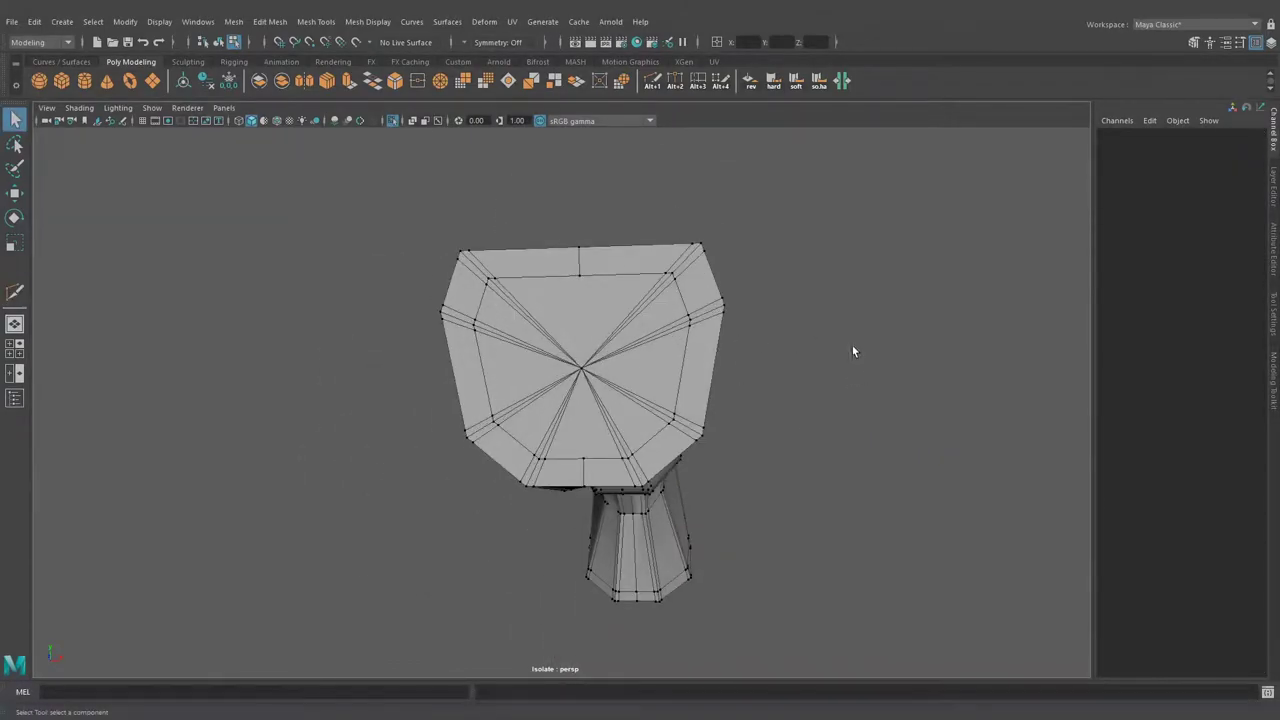
pyautogui.click(581, 369)
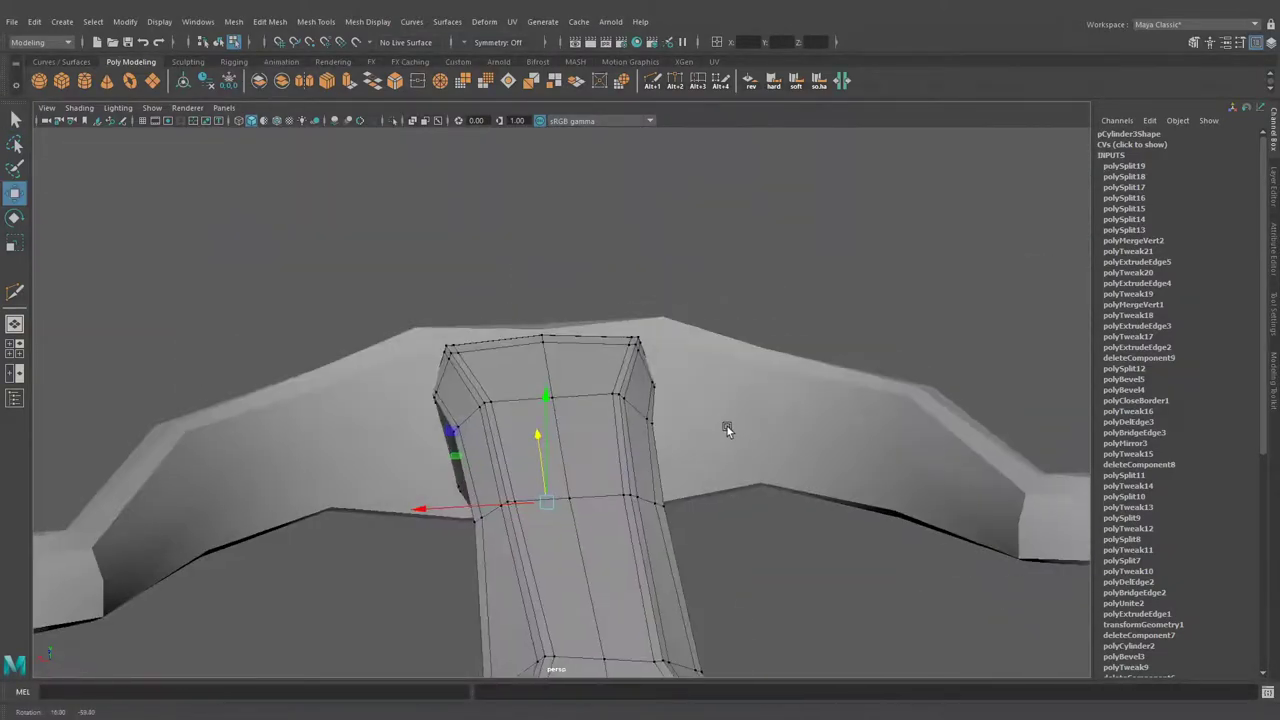
pyautogui.moveTo(576, 378); pyautogui.dragTo(525, 428)
pyautogui.moveTo(556, 357)
pyautogui.keyDown('alt'); pyautogui.mouseDown()
pyautogui.moveTo(616, 481)
pyautogui.moveTo(647, 353)
pyautogui.moveTo(786, 366)
pyautogui.moveTo(670, 382)
pyautogui.moveTo(862, 361)
pyautogui.moveTo(856, 390)
pyautogui.moveTo(760, 400)
pyautogui.moveTo(638, 340)
pyautogui.mouseUp(); pyautogui.keyUp('alt')
# Bevel an edge loop on the curved limb with fraction 0.074.
pyautogui.press('q')
pyautogui.click(777, 374)
pyautogui.moveTo(638, 342); pyautogui.dragTo(640, 300, button='right')
pyautogui.keyDown('alt'); pyautogui.moveTo(640, 300); pyautogui.dragTo(520, 340); pyautogui.keyUp('alt')
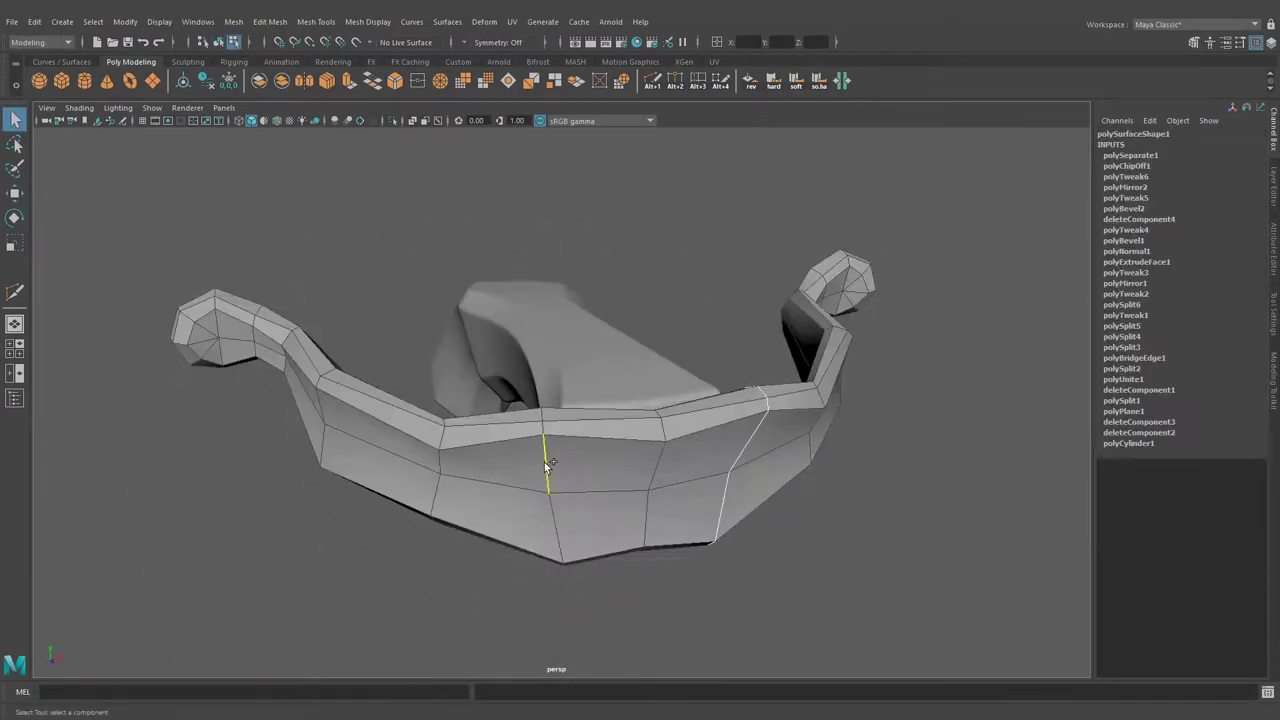
pyautogui.click(396, 83)
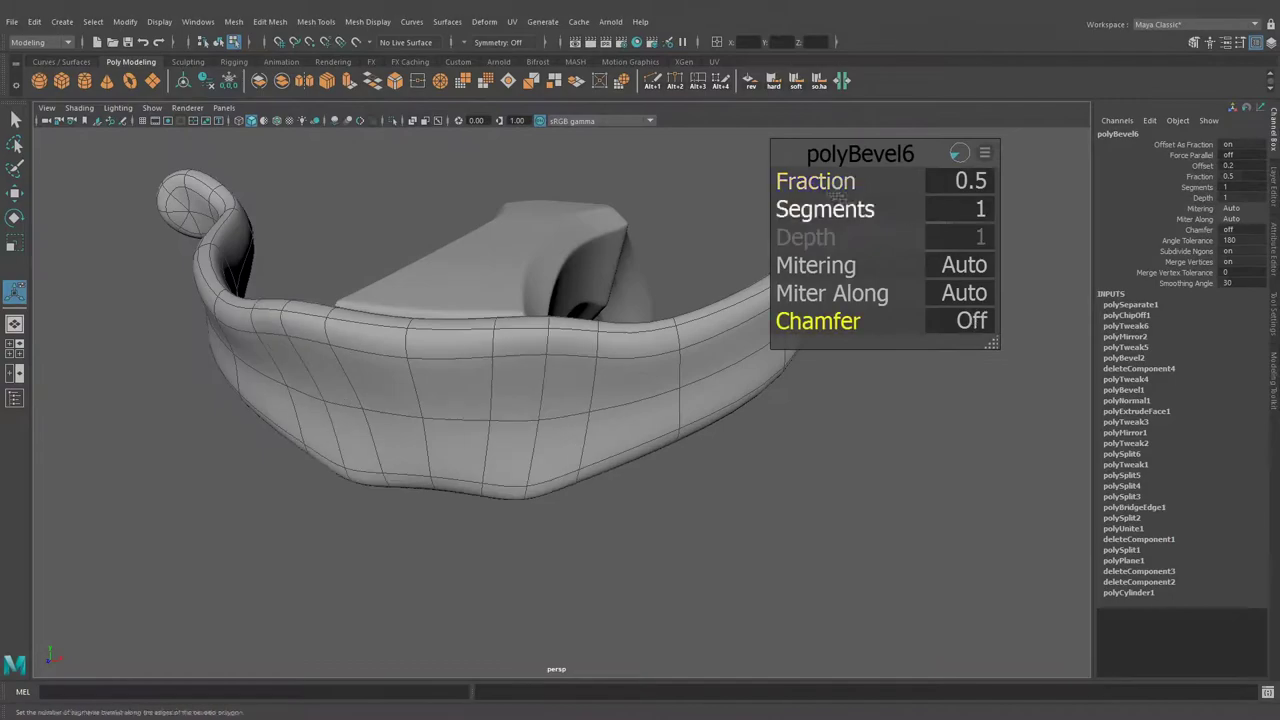
pyautogui.moveTo(477, 257)
pyautogui.mouseDown()
pyautogui.moveTo(537, 206)
pyautogui.moveTo(820, 386)
pyautogui.moveTo(553, 452)
pyautogui.moveTo(600, 400)
pyautogui.mouseUp()
pyautogui.press('q')
# Bevel another limb edge loop with Chamfer off and fraction 0.283.
pyautogui.click(396, 83)
pyautogui.click(818, 320)
pyautogui.keyDown('alt'); pyautogui.moveTo(818, 320); pyautogui.dragTo(751, 475); pyautogui.keyUp('alt')
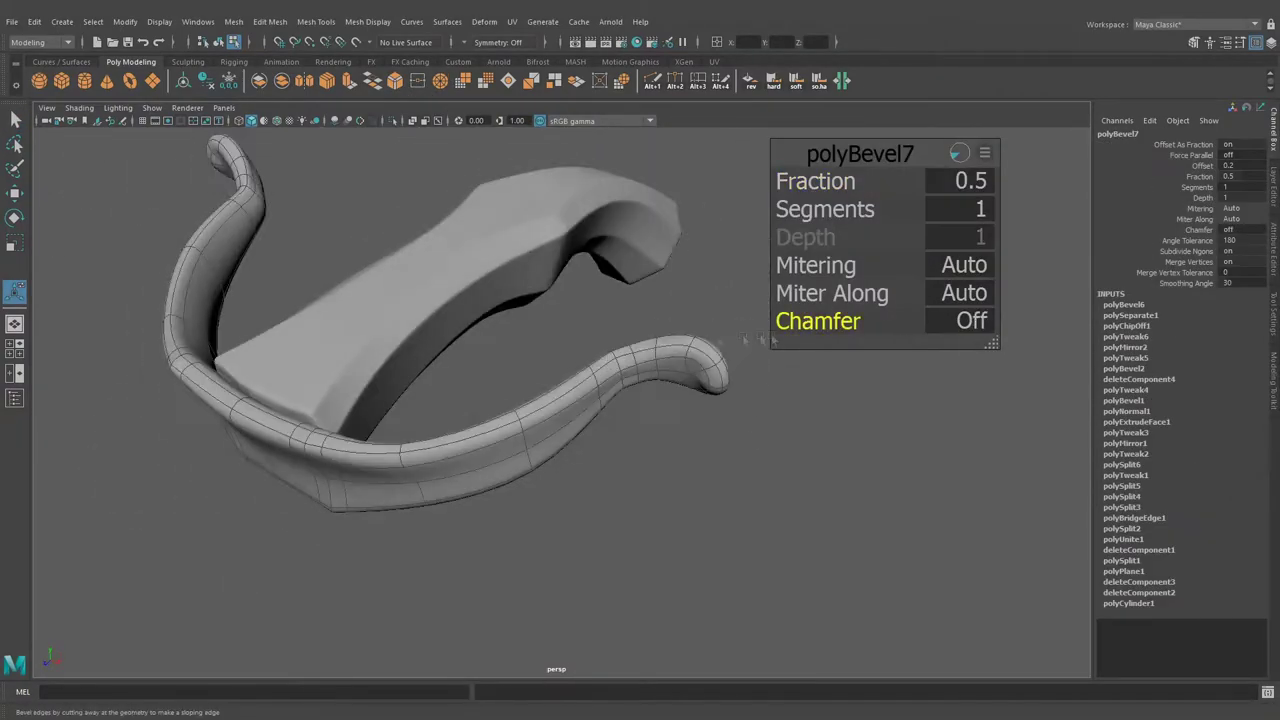
pyautogui.moveTo(815, 181); pyautogui.dragTo(680, 236)
pyautogui.press('q')
# Select the limb's hooked tip vertices and move them into a new position.
pyautogui.click(714, 527)
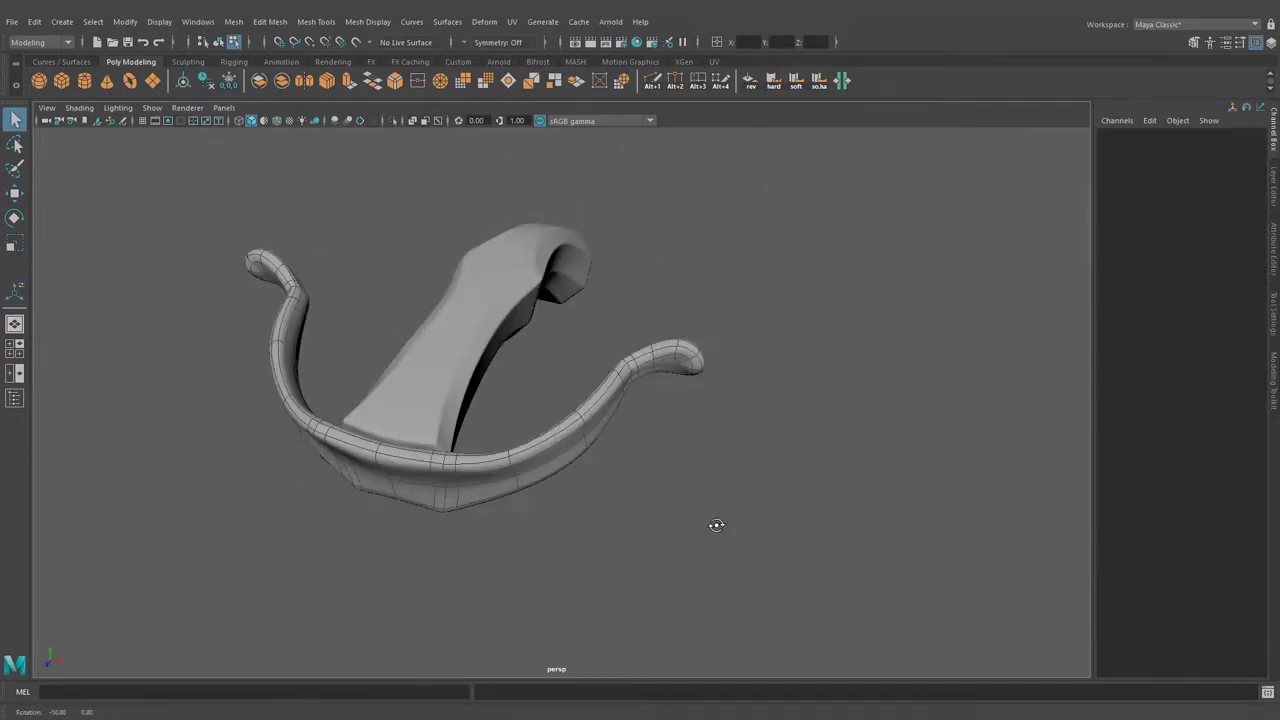
pyautogui.scroll(5, 670, 507)
pyautogui.moveTo(774, 406)
pyautogui.mouseDown()
pyautogui.moveTo(652, 566)
pyautogui.moveTo(722, 262)
pyautogui.mouseUp()
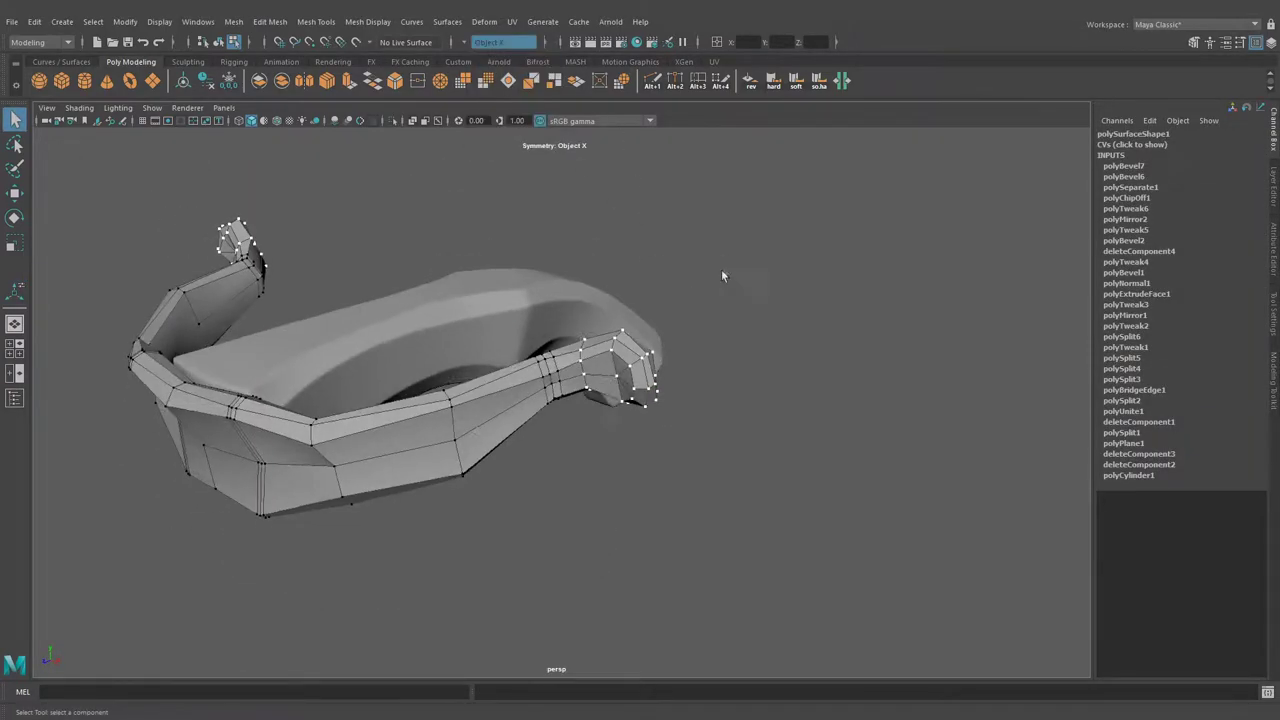
pyautogui.press('w')
pyautogui.scroll(5, 719, 259)
pyautogui.moveTo(718, 212); pyautogui.dragTo(700, 195, button='middle')
pyautogui.moveTo(700, 195)
pyautogui.keyDown('alt'); pyautogui.mouseDown()
pyautogui.moveTo(560, 380)
pyautogui.moveTo(539, 341)
pyautogui.moveTo(600, 300)
pyautogui.mouseUp(); pyautogui.keyUp('alt')
pyautogui.press('q')
pyautogui.click(533, 352)
# Bevel the selected limb edges with Chamfer off and fraction 0.487.
pyautogui.hotkey('ctrl', 'b')
pyautogui.click(957, 321)
pyautogui.moveTo(800, 200)
pyautogui.mouseDown(button='middle')
pyautogui.moveTo(742, 199)
pyautogui.moveTo(790, 230)
pyautogui.mouseUp(button='middle')
pyautogui.keyDown('alt'); pyautogui.moveTo(829, 523); pyautogui.dragTo(640, 437); pyautogui.keyUp('alt')
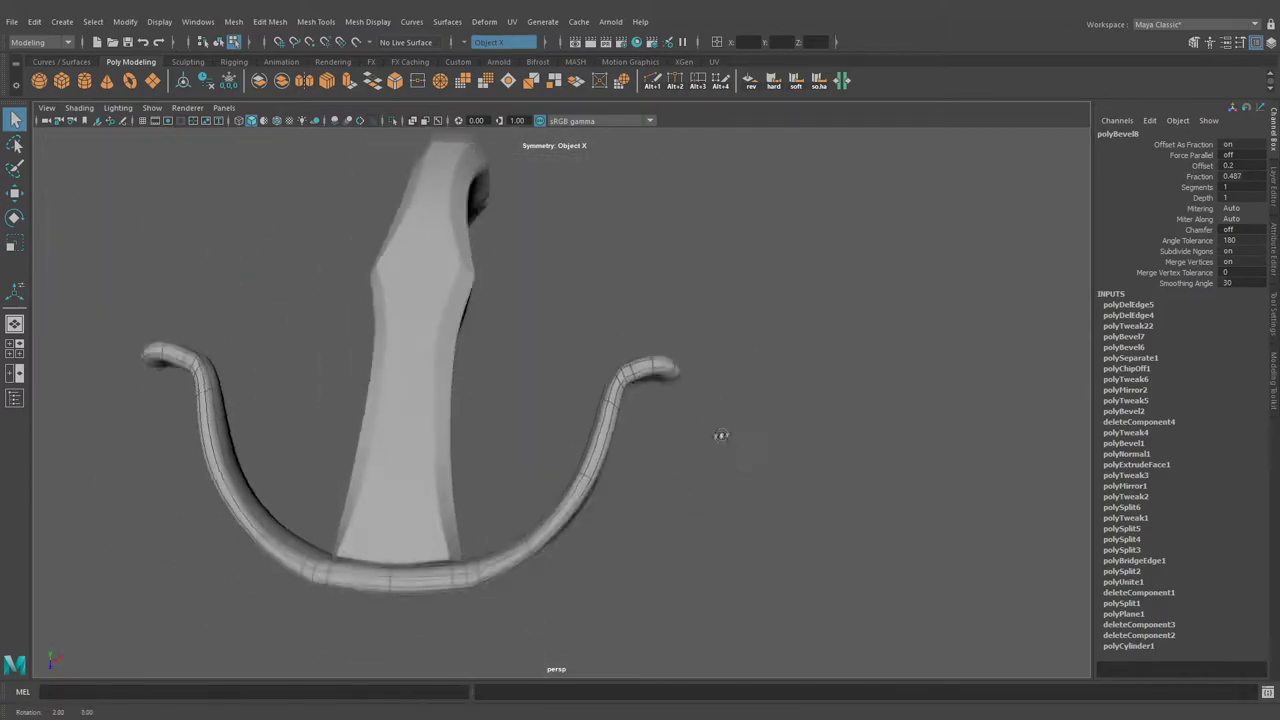
pyautogui.scroll(5, 700, 400)
# Rotate the hook tip vertices and delete the extra edges at the tip.
pyautogui.moveTo(740, 252); pyautogui.dragTo(609, 420)
pyautogui.press('e')
pyautogui.scroll(3, 761, 478)
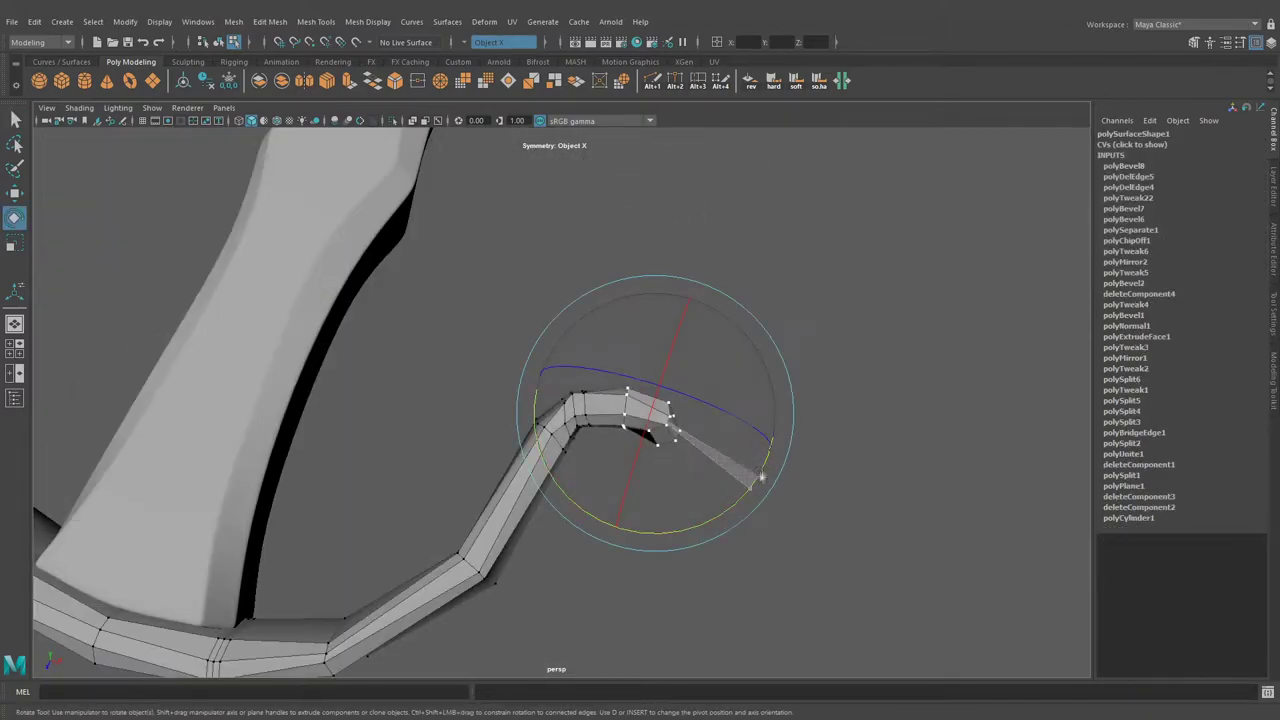
pyautogui.hotkey('ctrl', 'Delete')
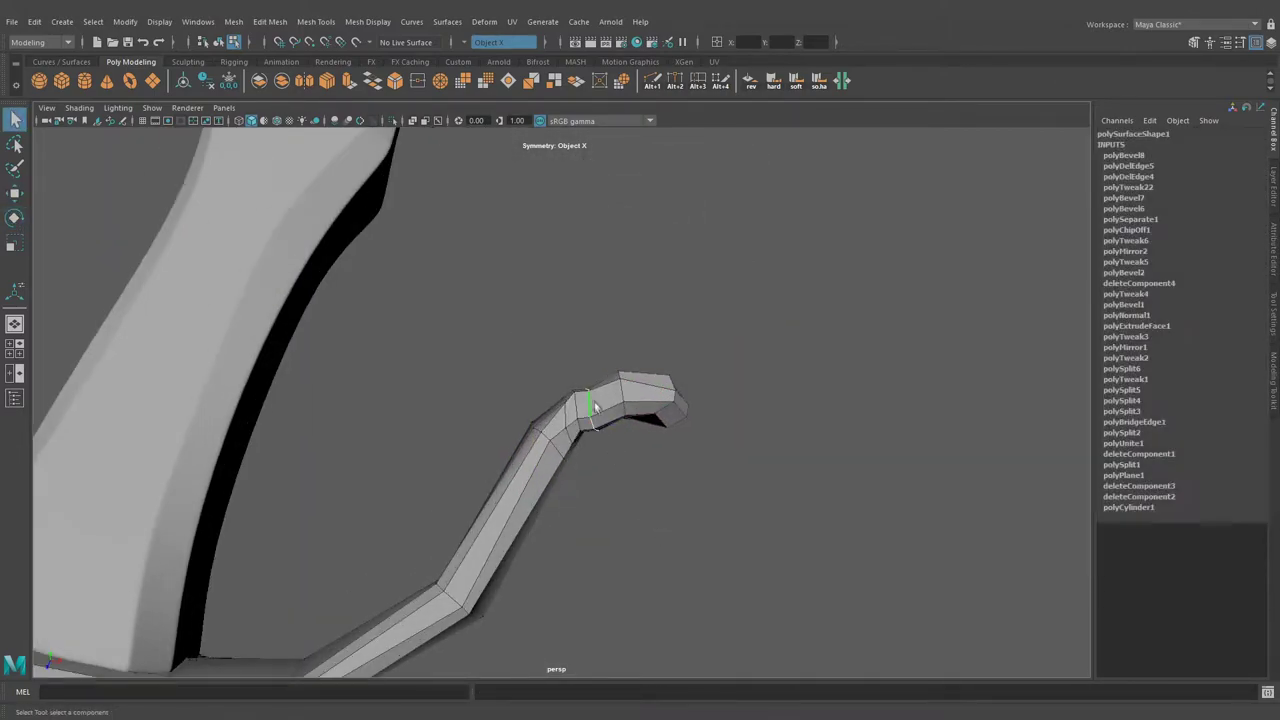
pyautogui.keyDown('alt'); pyautogui.moveTo(674, 477); pyautogui.dragTo(540, 320); pyautogui.keyUp('alt')
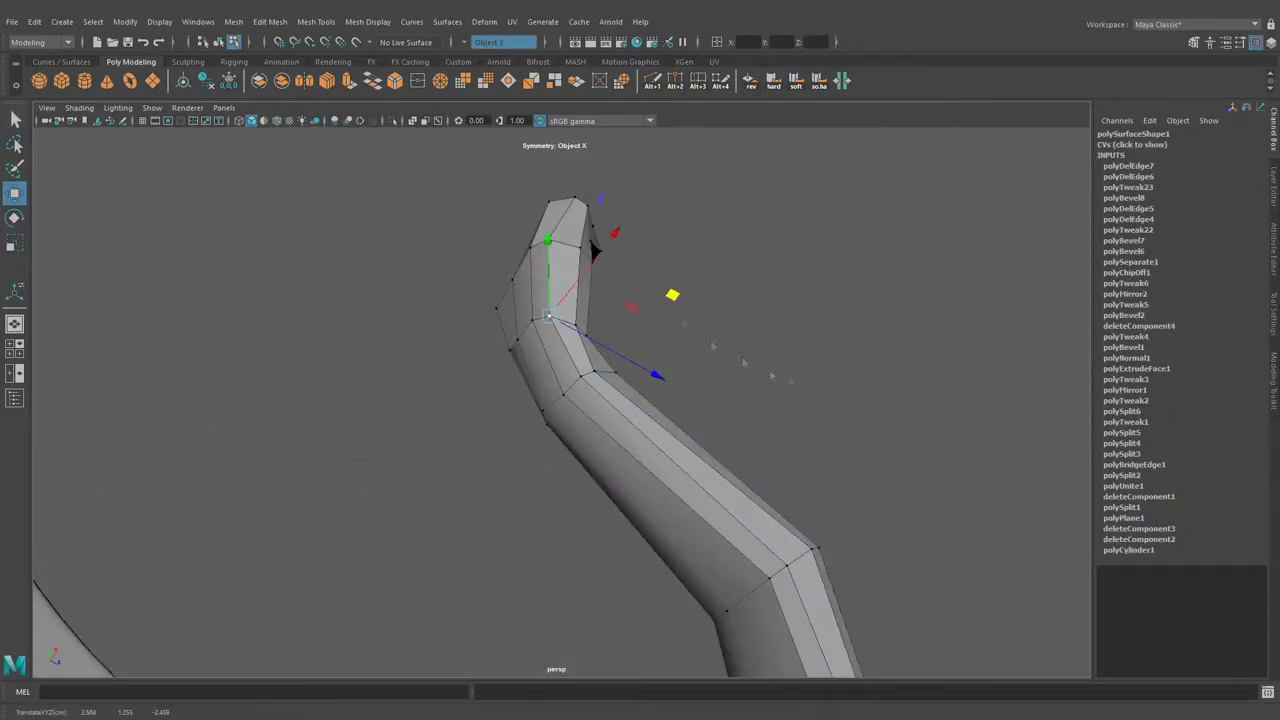
pyautogui.click(673, 297)
pyautogui.scroll(-5, 673, 297)
pyautogui.keyDown('alt'); pyautogui.moveTo(673, 297); pyautogui.dragTo(681, 355); pyautogui.keyUp('alt')
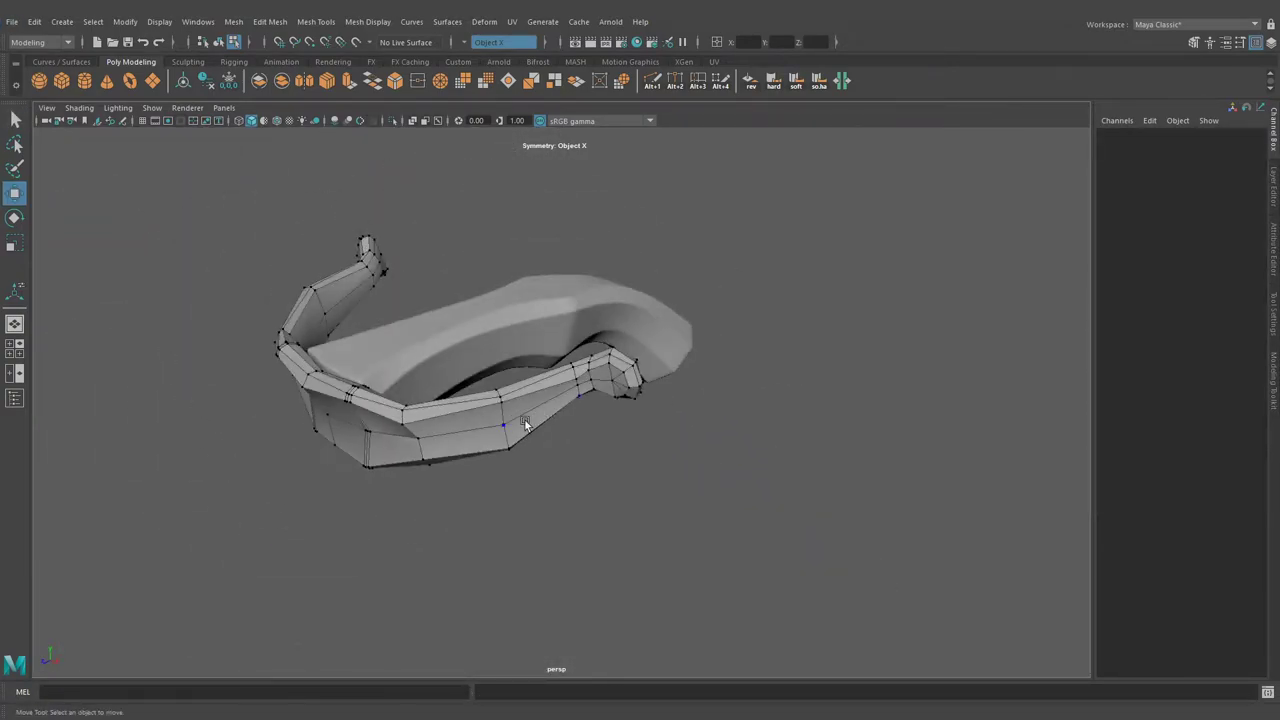
# Bevel another edge loop along the limb.
pyautogui.doubleClick(525, 420)
pyautogui.keyDown('alt'); pyautogui.moveTo(525, 420); pyautogui.dragTo(686, 406); pyautogui.keyUp('alt')
pyautogui.hotkey('ctrl', 'b')
pyautogui.keyDown('alt'); pyautogui.moveTo(693, 208); pyautogui.dragTo(760, 437); pyautogui.keyUp('alt')
pyautogui.click(760, 437)
# Bevel the limb's rim edge loop with fraction 0.425.
pyautogui.doubleClick(513, 362)
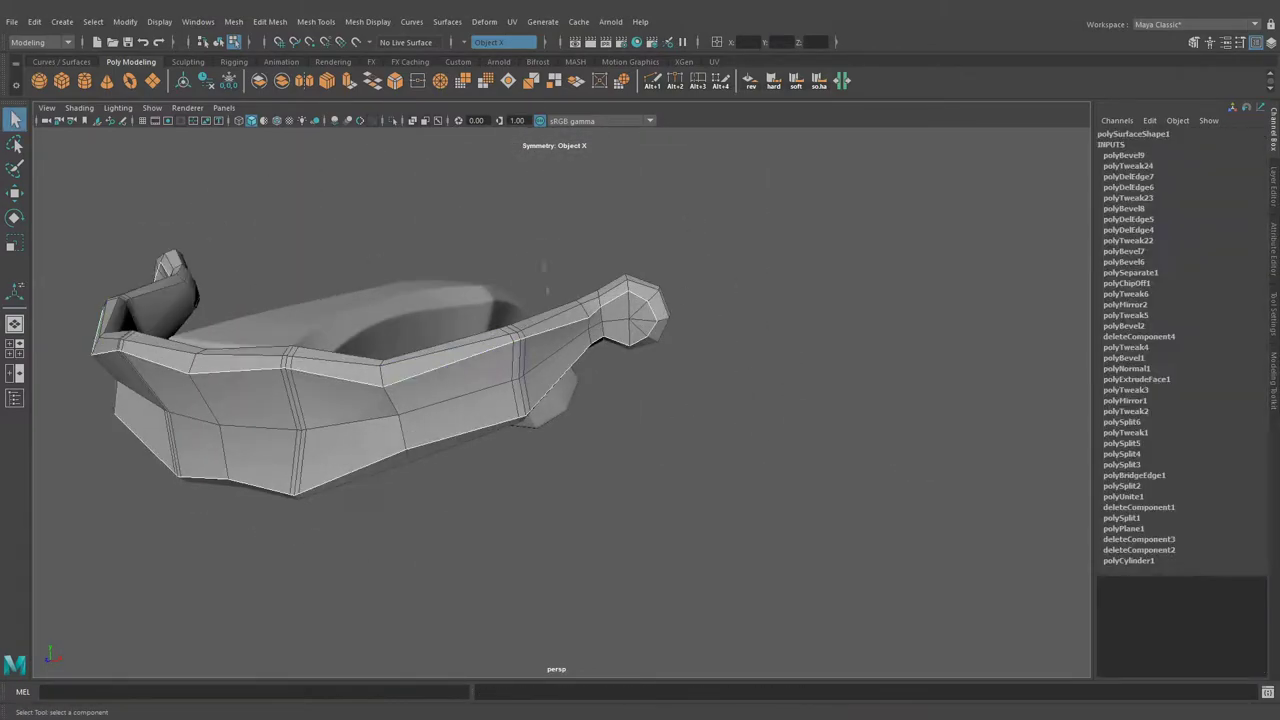
pyautogui.press('f')
pyautogui.keyDown('alt'); pyautogui.moveTo(513, 362); pyautogui.dragTo(629, 300); pyautogui.keyUp('alt')
pyautogui.scroll(-5, 829, 337)
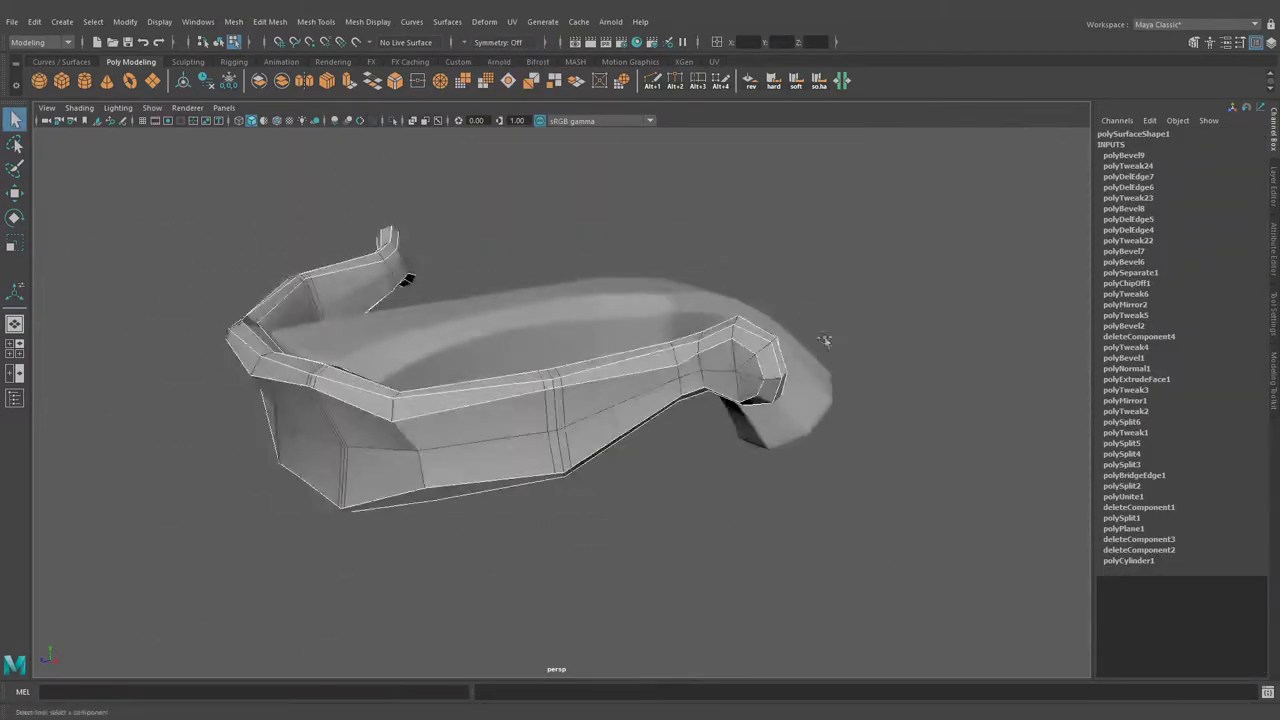
pyautogui.press('3')
pyautogui.click(396, 82)
pyautogui.keyDown('alt'); pyautogui.moveTo(590, 229); pyautogui.dragTo(812, 184); pyautogui.keyUp('alt')
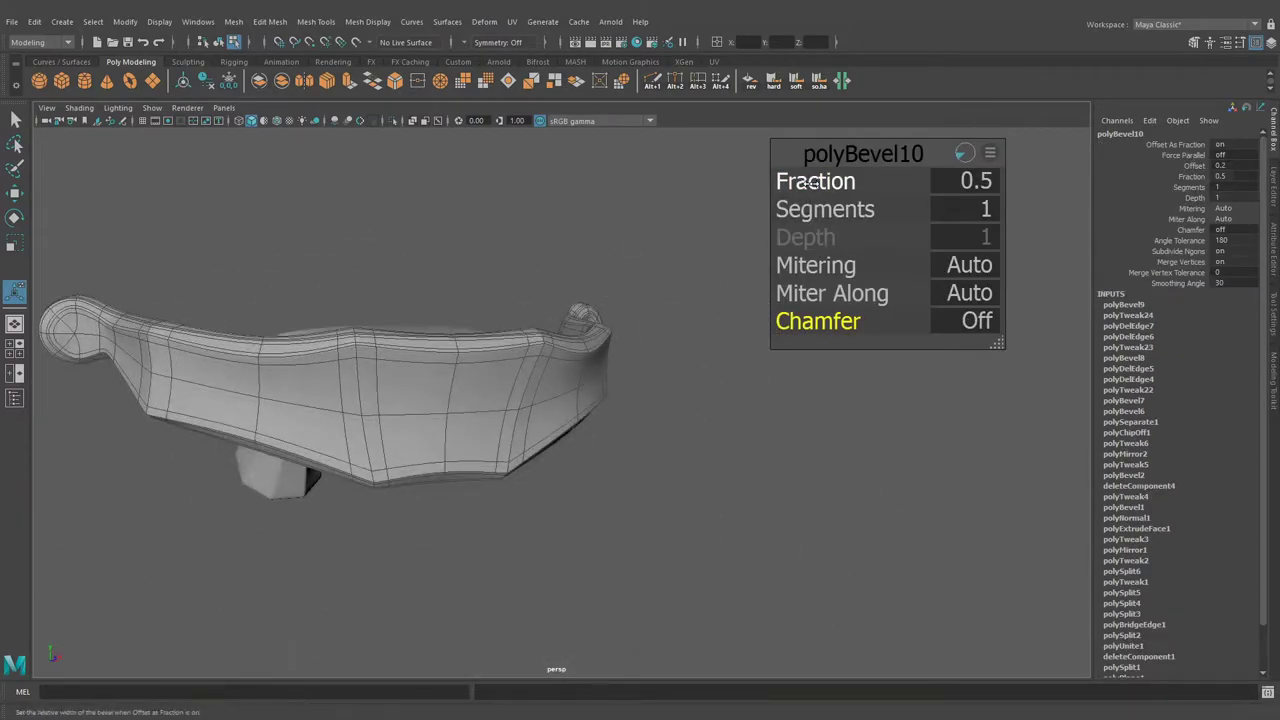
pyautogui.moveTo(676, 235); pyautogui.dragTo(730, 235, button='middle')
pyautogui.moveTo(730, 235)
pyautogui.keyDown('alt'); pyautogui.mouseDown()
pyautogui.moveTo(650, 330)
pyautogui.moveTo(709, 455)
pyautogui.moveTo(742, 390)
pyautogui.mouseUp(); pyautogui.keyUp('alt')
pyautogui.press('q')
pyautogui.click(650, 330)
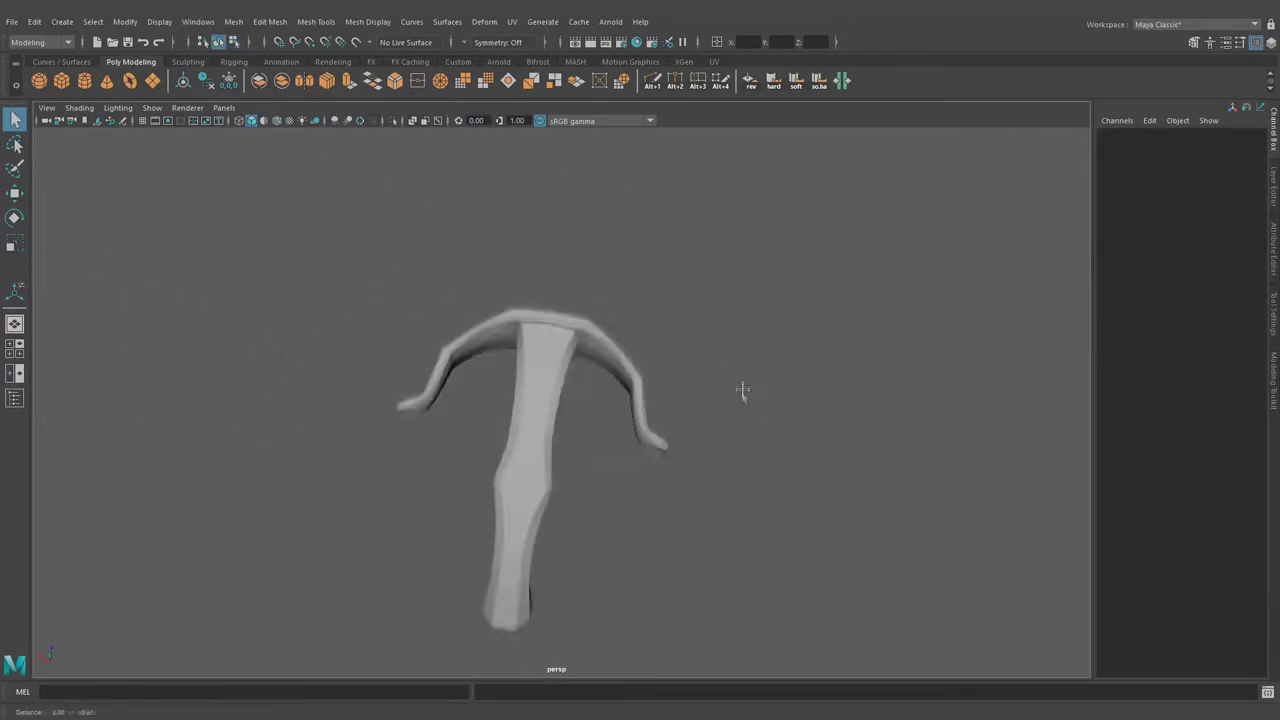
# Deselect the mesh and bring the thin rod beside the limb into close view.
pyautogui.moveTo(813, 357)
pyautogui.keyDown('alt'); pyautogui.mouseDown()
pyautogui.moveTo(549, 363)
pyautogui.moveTo(853, 389)
pyautogui.mouseUp(); pyautogui.keyUp('alt')
pyautogui.scroll(5, 549, 363)
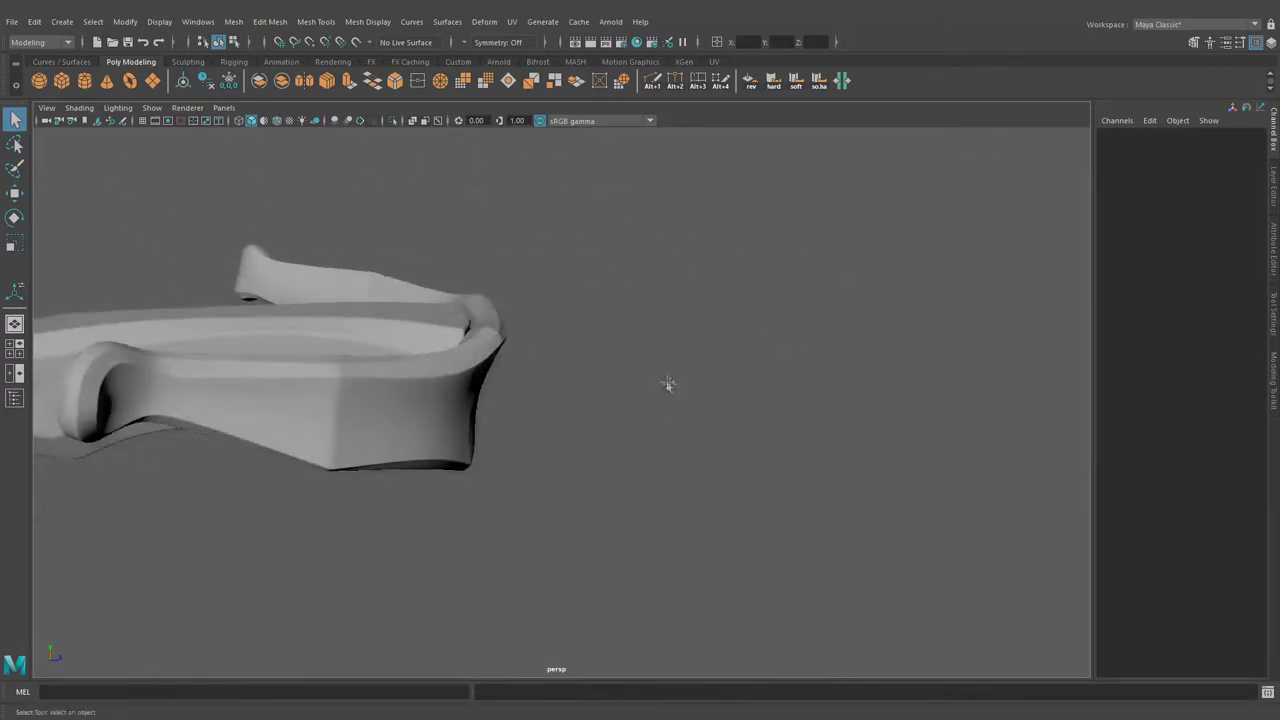
pyautogui.keyDown('alt'); pyautogui.moveTo(668, 384); pyautogui.dragTo(650, 366); pyautogui.keyUp('alt')
pyautogui.hotkey('ctrl', 'z')
pyautogui.press('w')
pyautogui.click(640, 371)
pyautogui.keyDown('alt'); pyautogui.moveTo(729, 406); pyautogui.dragTo(567, 423); pyautogui.keyUp('alt')
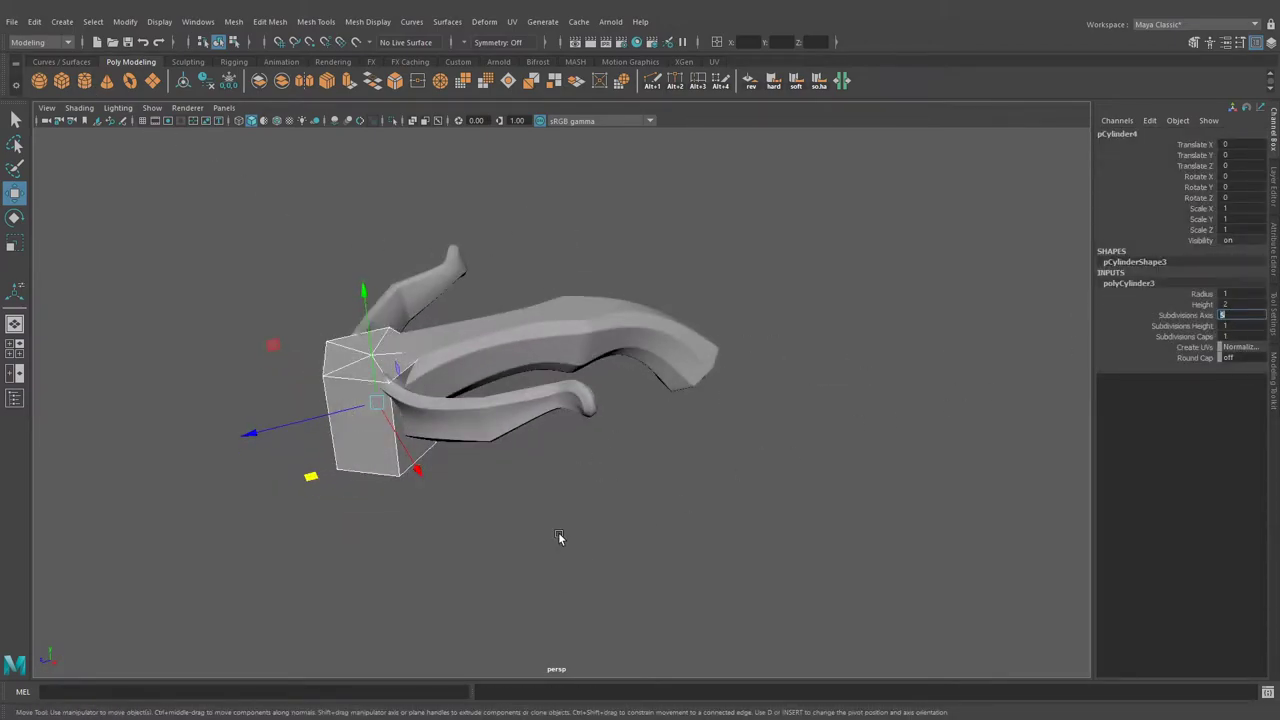
pyautogui.keyDown('alt'); pyautogui.moveTo(558, 538); pyautogui.dragTo(520, 437); pyautogui.keyUp('alt')
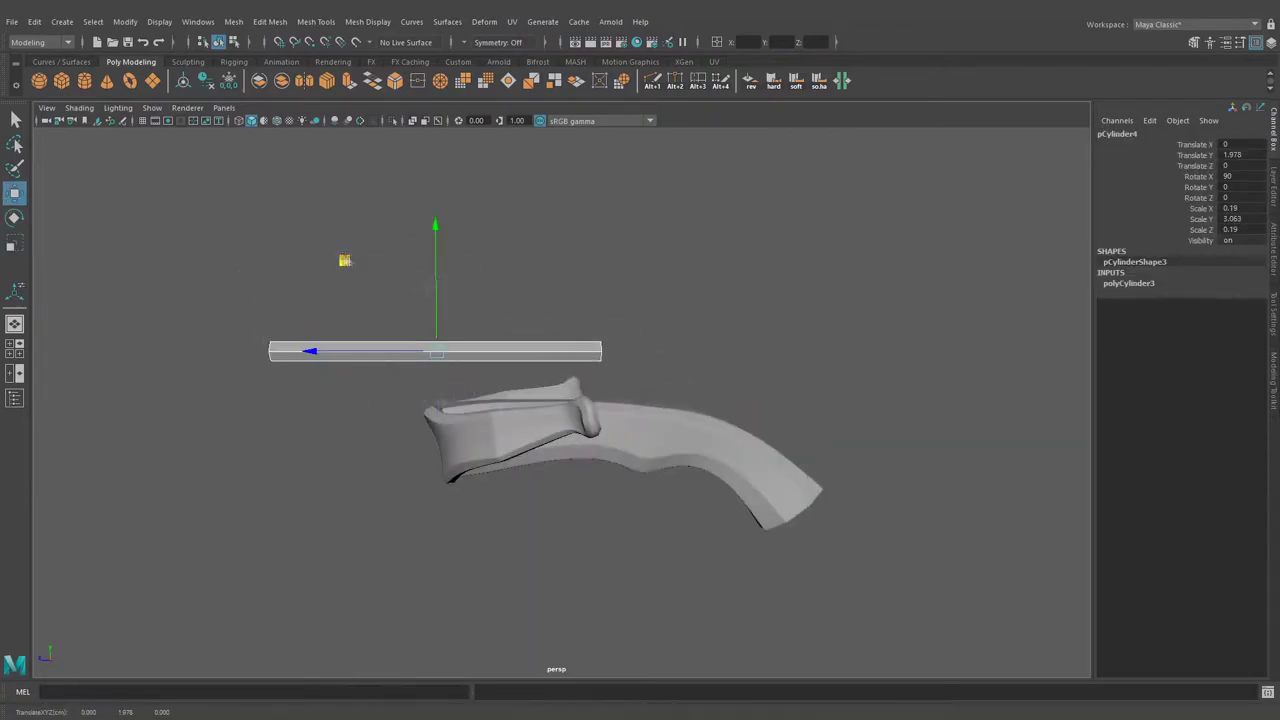
pyautogui.keyDown('alt'); pyautogui.moveTo(510, 460); pyautogui.dragTo(548, 388); pyautogui.keyUp('alt')
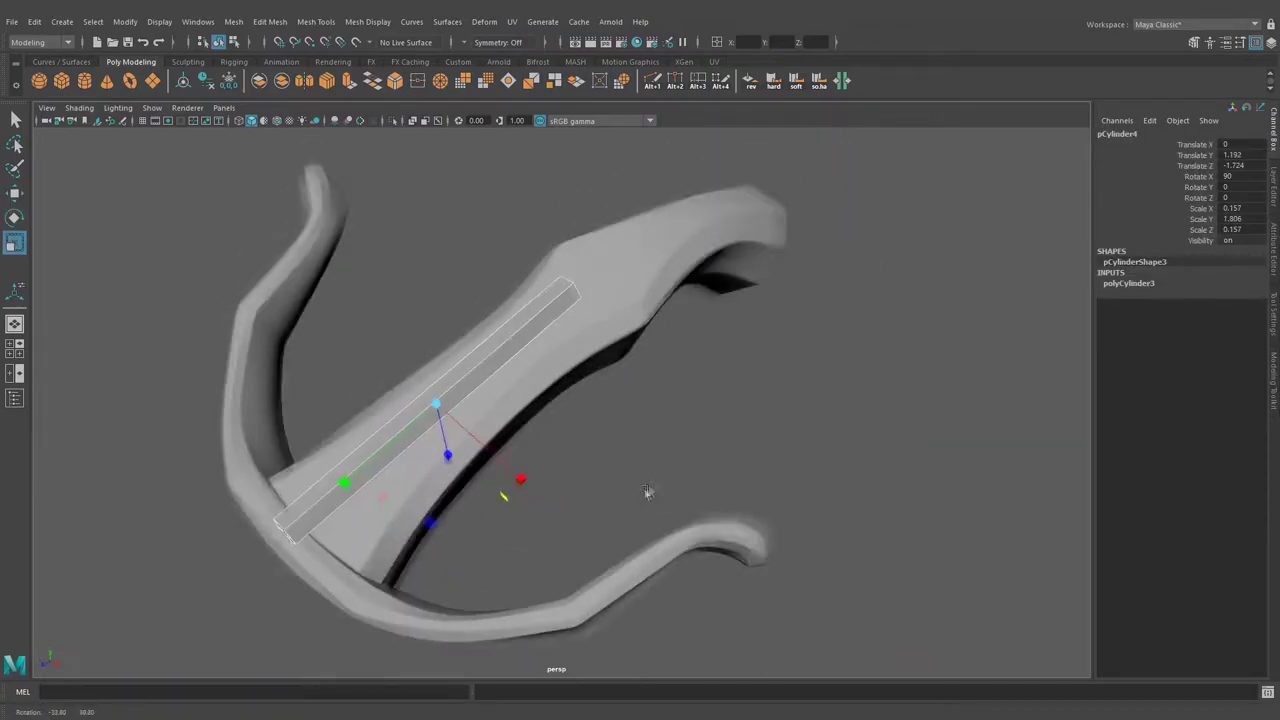
# Insert three edge loops across the thin square rod.
pyautogui.press('F11')
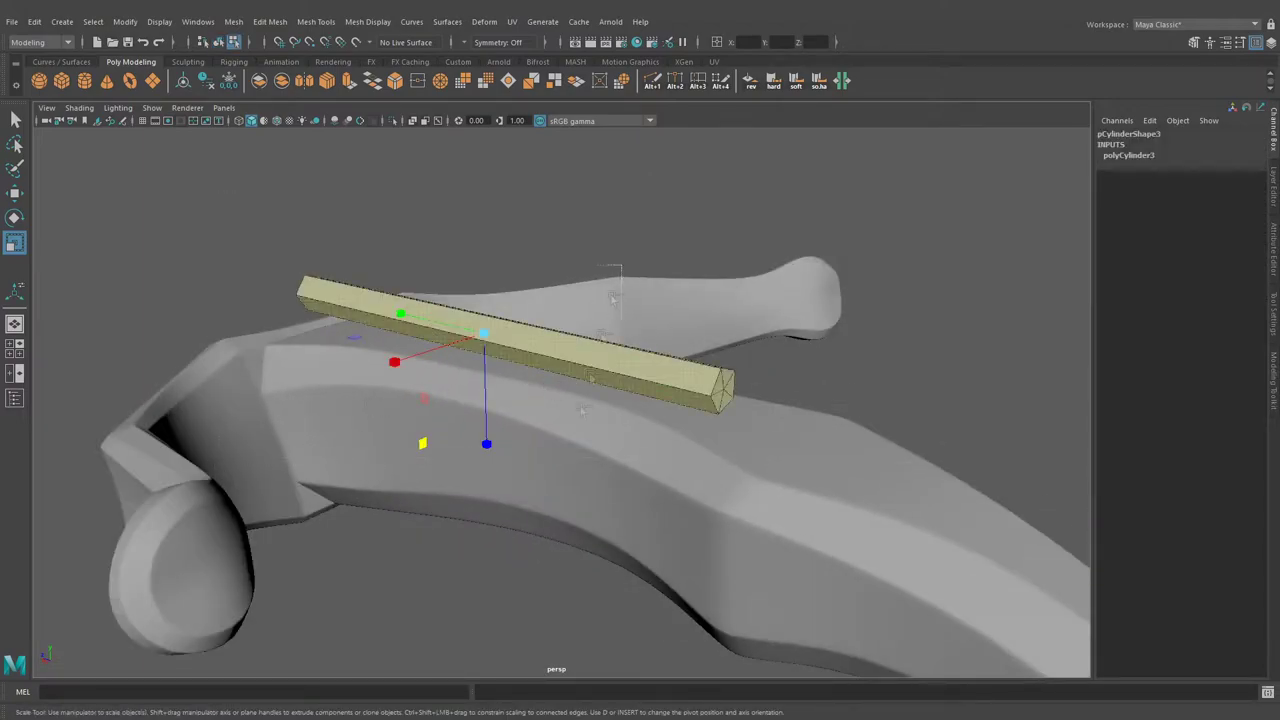
pyautogui.press('q')
pyautogui.keyDown('alt'); pyautogui.moveTo(548, 385); pyautogui.dragTo(671, 429); pyautogui.keyUp('alt')
pyautogui.keyDown('alt'); pyautogui.moveTo(588, 389); pyautogui.dragTo(640, 375); pyautogui.keyUp('alt')
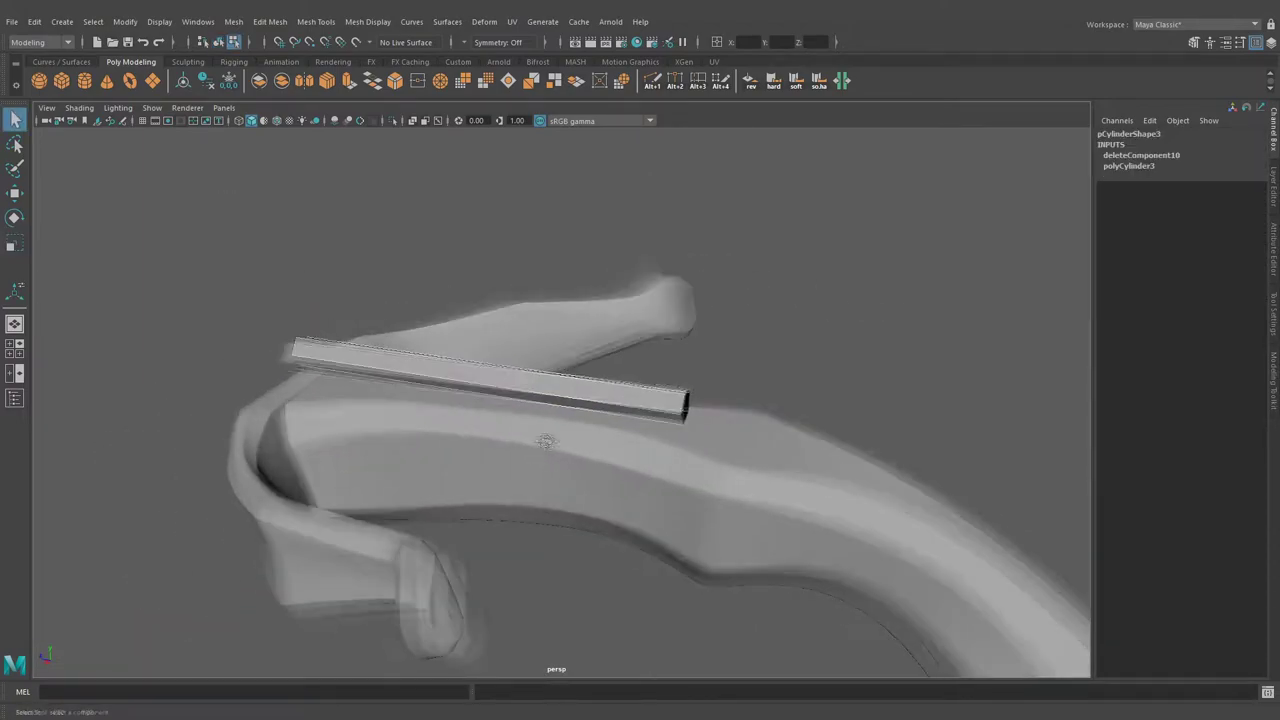
pyautogui.click(586, 371)
# Select the vertices at one end of the rod and rotate them to bend it.
pyautogui.press('q')
pyautogui.keyDown('alt'); pyautogui.moveTo(822, 354); pyautogui.dragTo(837, 262); pyautogui.keyUp('alt')
pyautogui.moveTo(837, 262)
pyautogui.mouseDown()
pyautogui.moveTo(333, 505)
pyautogui.moveTo(508, 306)
pyautogui.moveTo(603, 423)
pyautogui.moveTo(551, 457)
pyautogui.moveTo(592, 325)
pyautogui.moveTo(600, 405)
pyautogui.moveTo(903, 546)
pyautogui.moveTo(679, 484)
pyautogui.moveTo(640, 440)
pyautogui.mouseUp()
pyautogui.press('e')
pyautogui.press('q')
# Move a group of rod vertices so the rod follows the stock's curve.
pyautogui.keyDown('alt'); pyautogui.moveTo(650, 357); pyautogui.dragTo(782, 364); pyautogui.keyUp('alt')
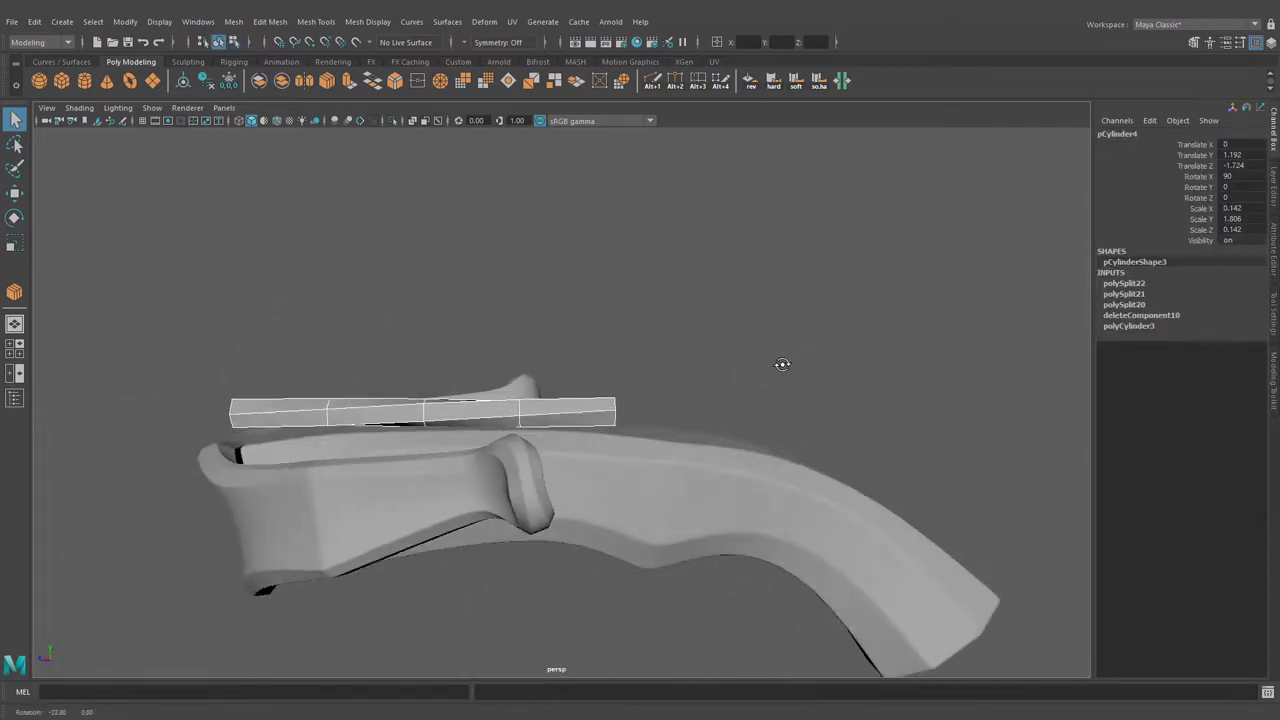
pyautogui.keyDown('alt'); pyautogui.moveTo(414, 410); pyautogui.dragTo(560, 420); pyautogui.keyUp('alt')
pyautogui.press('F9')
pyautogui.moveTo(694, 390)
pyautogui.mouseDown()
pyautogui.moveTo(598, 436)
pyautogui.moveTo(540, 335)
pyautogui.moveTo(772, 410)
pyautogui.moveTo(700, 470)
pyautogui.moveTo(626, 486)
pyautogui.moveTo(511, 414)
pyautogui.mouseUp()
pyautogui.press('F8')
pyautogui.click(620, 448)
pyautogui.click(772, 363)
pyautogui.keyDown('alt'); pyautogui.moveTo(772, 363); pyautogui.dragTo(780, 323); pyautogui.keyUp('alt')
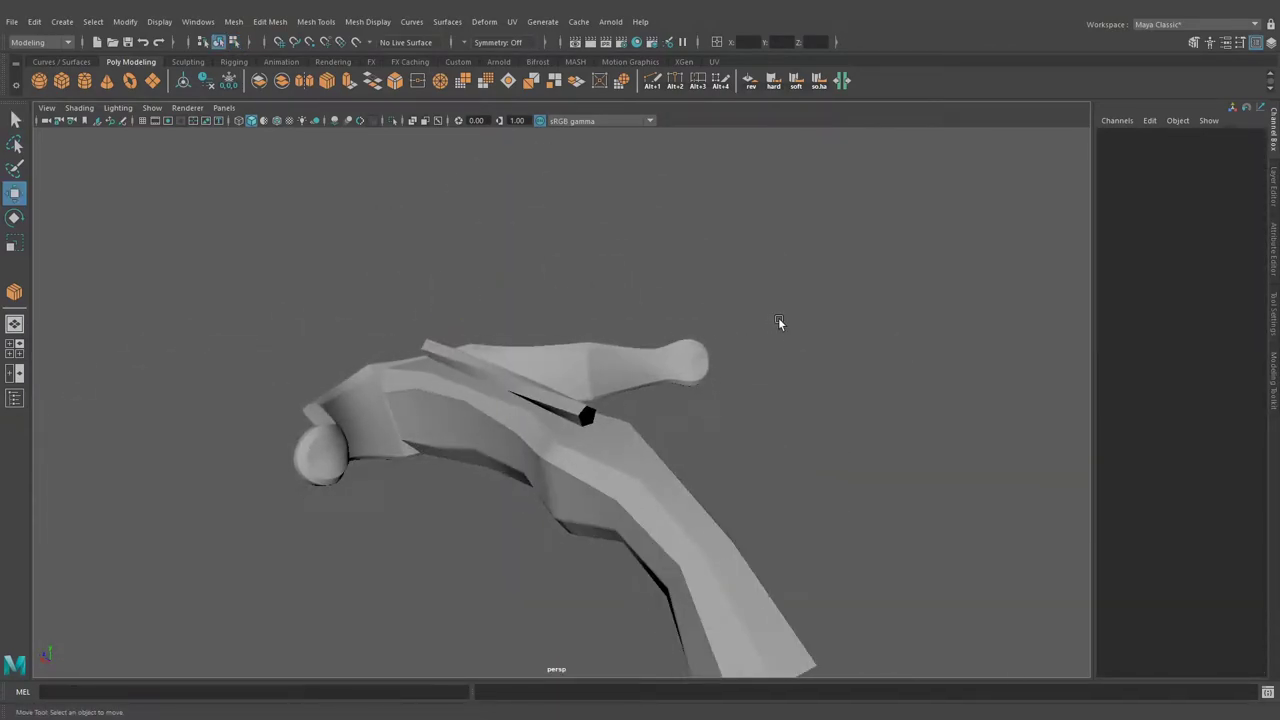
# Create a new polygon cylinder near the stock.
pyautogui.click(87, 84)
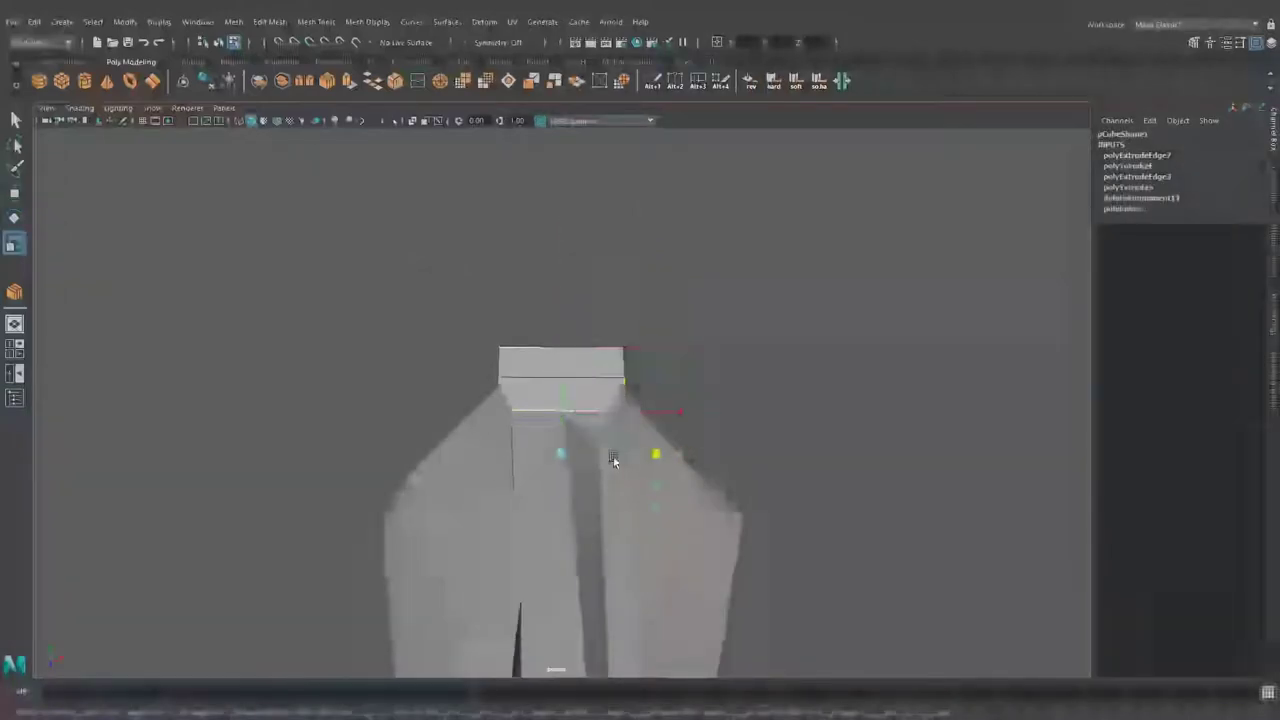
pyautogui.moveTo(622, 380)
pyautogui.keyDown('alt'); pyautogui.mouseDown()
pyautogui.moveTo(613, 318)
pyautogui.moveTo(591, 330)
pyautogui.mouseUp(); pyautogui.keyUp('alt')
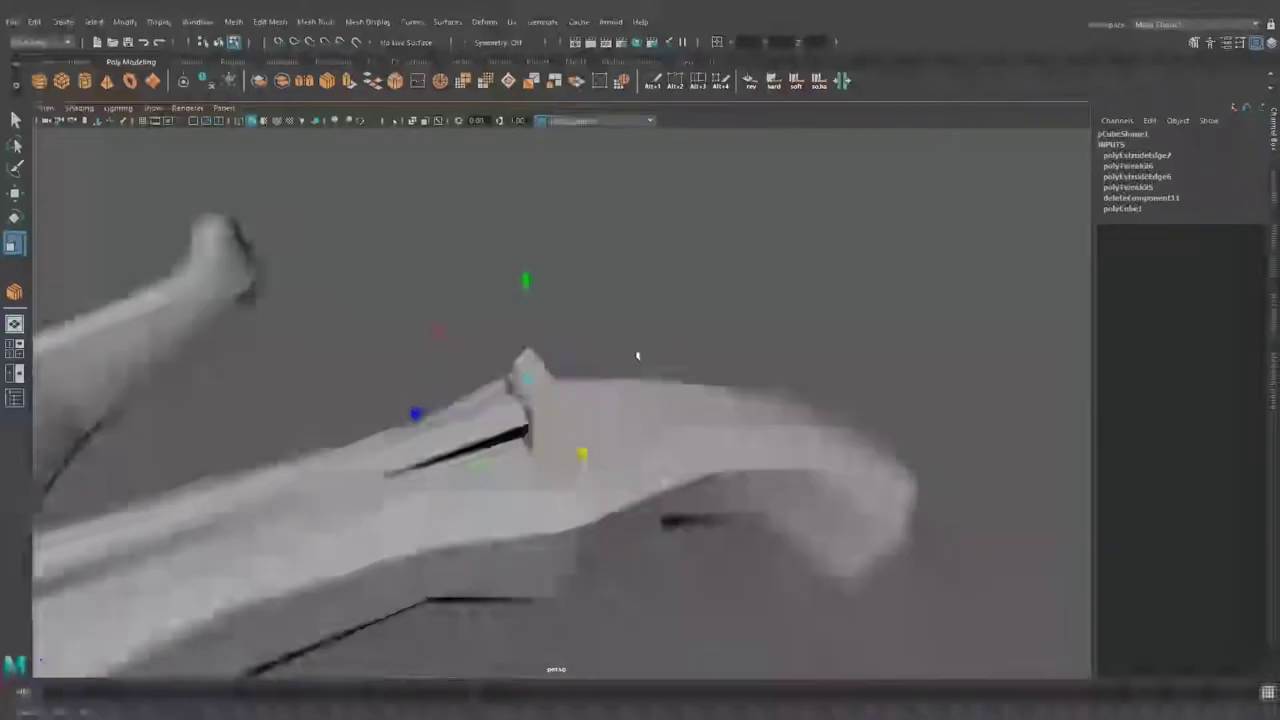
pyautogui.scroll(-3, 642, 356)
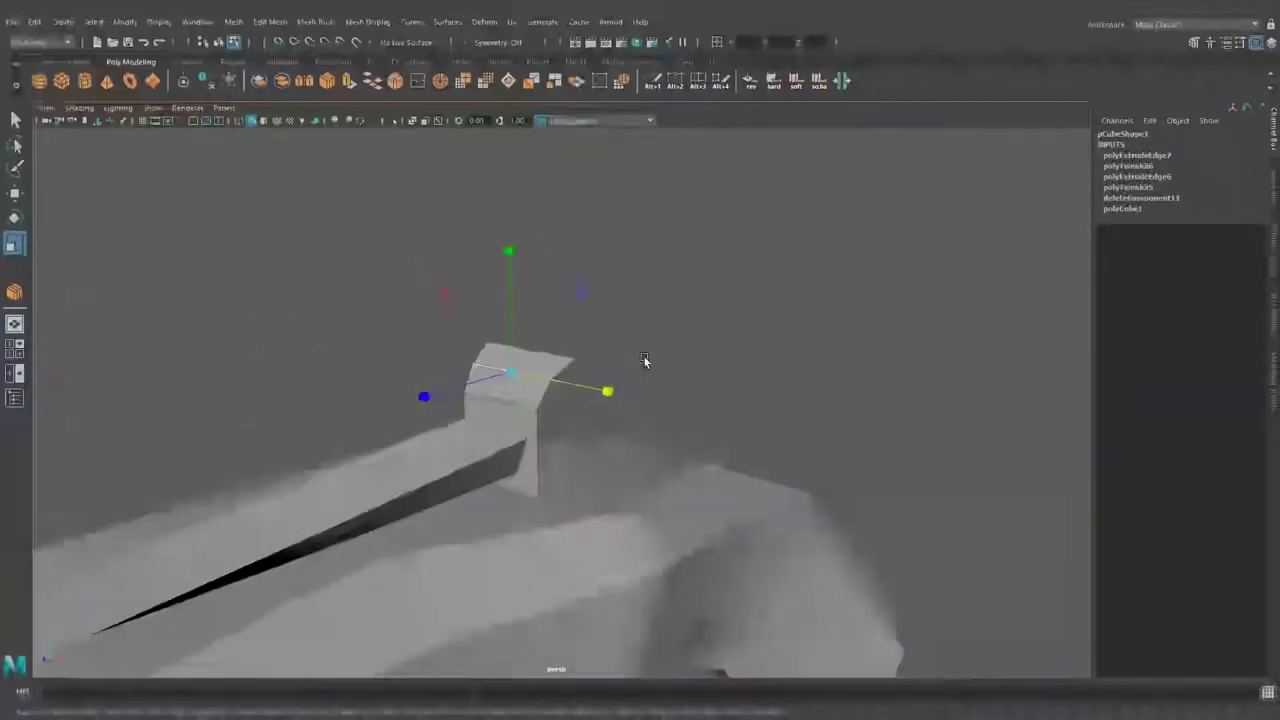
# Delete the rod's end face and extrude the cap faces downward.
pyautogui.moveTo(516, 377)
pyautogui.keyDown('alt'); pyautogui.mouseDown()
pyautogui.moveTo(559, 516)
pyautogui.moveTo(543, 440)
pyautogui.mouseUp(); pyautogui.keyUp('alt')
pyautogui.press('Delete')
pyautogui.hotkey('ctrl', 'e')
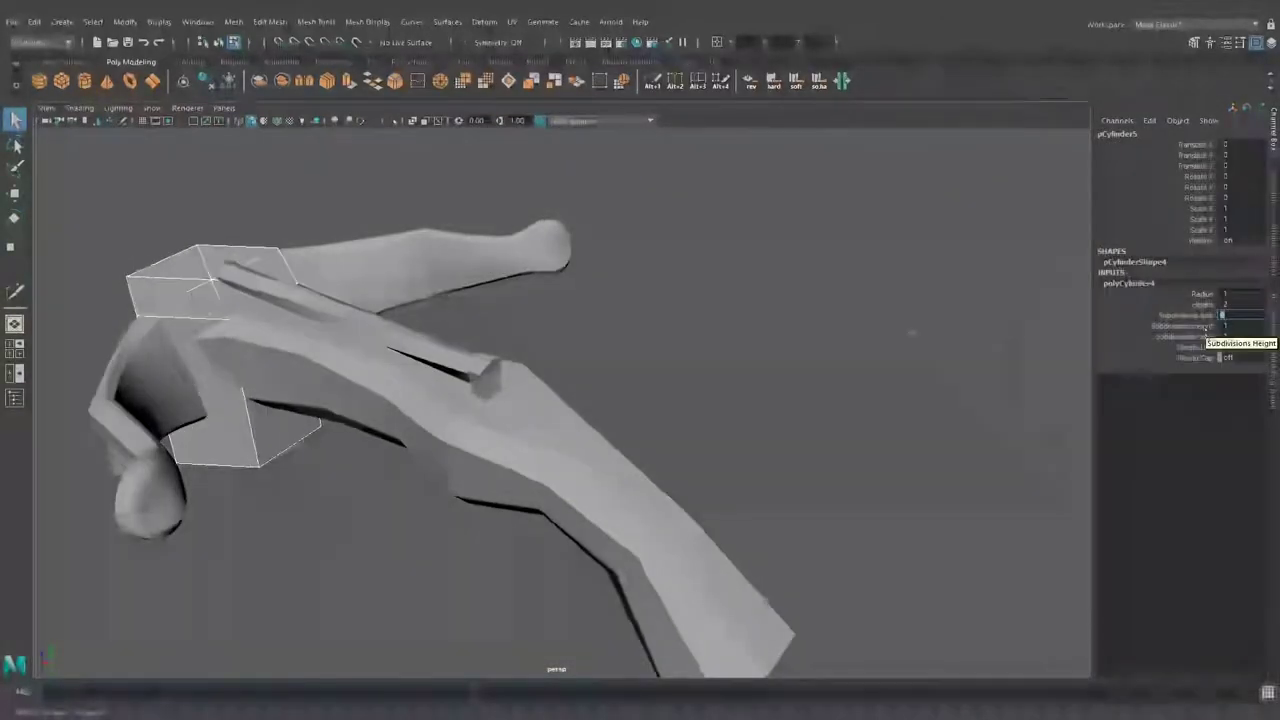
# Move and scale the new cylinder flat onto the stock, then extrude its face.
pyautogui.press('w')
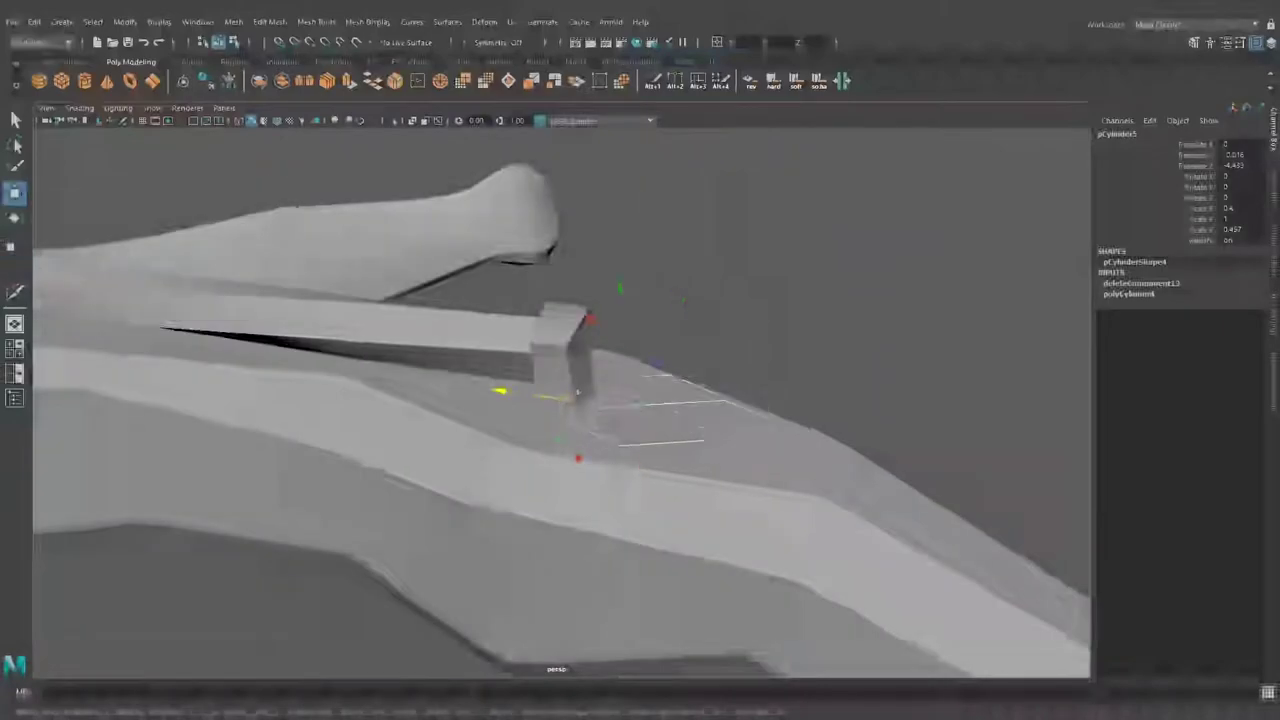
pyautogui.press('r')
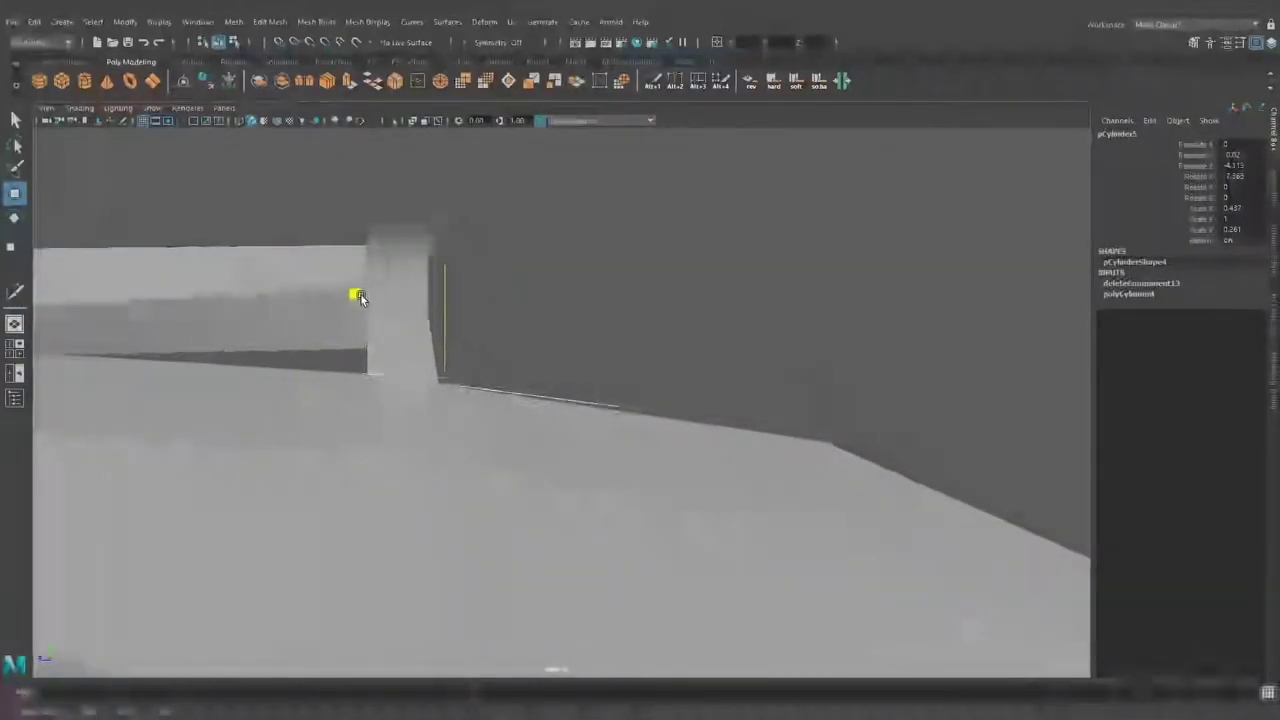
pyautogui.hotkey('ctrl', 'e')
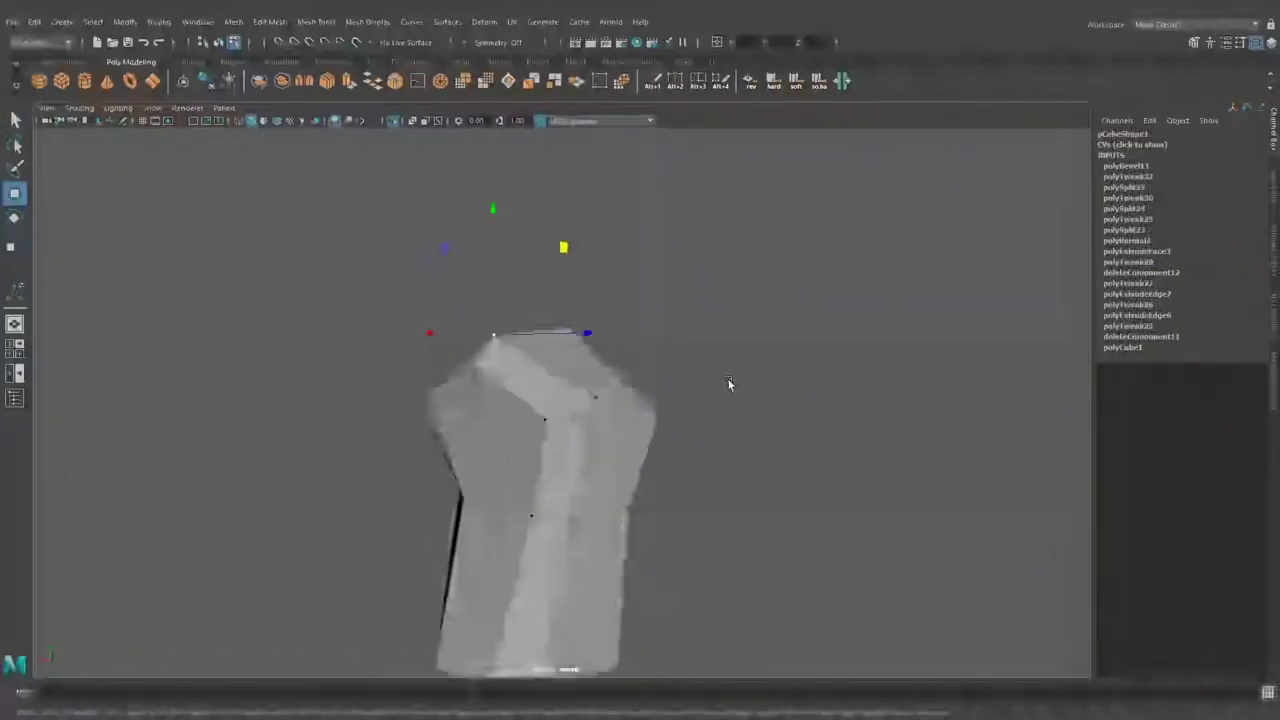
# Bevel the rod's end cap edges twice with Chamfer on.
pyautogui.press('q')
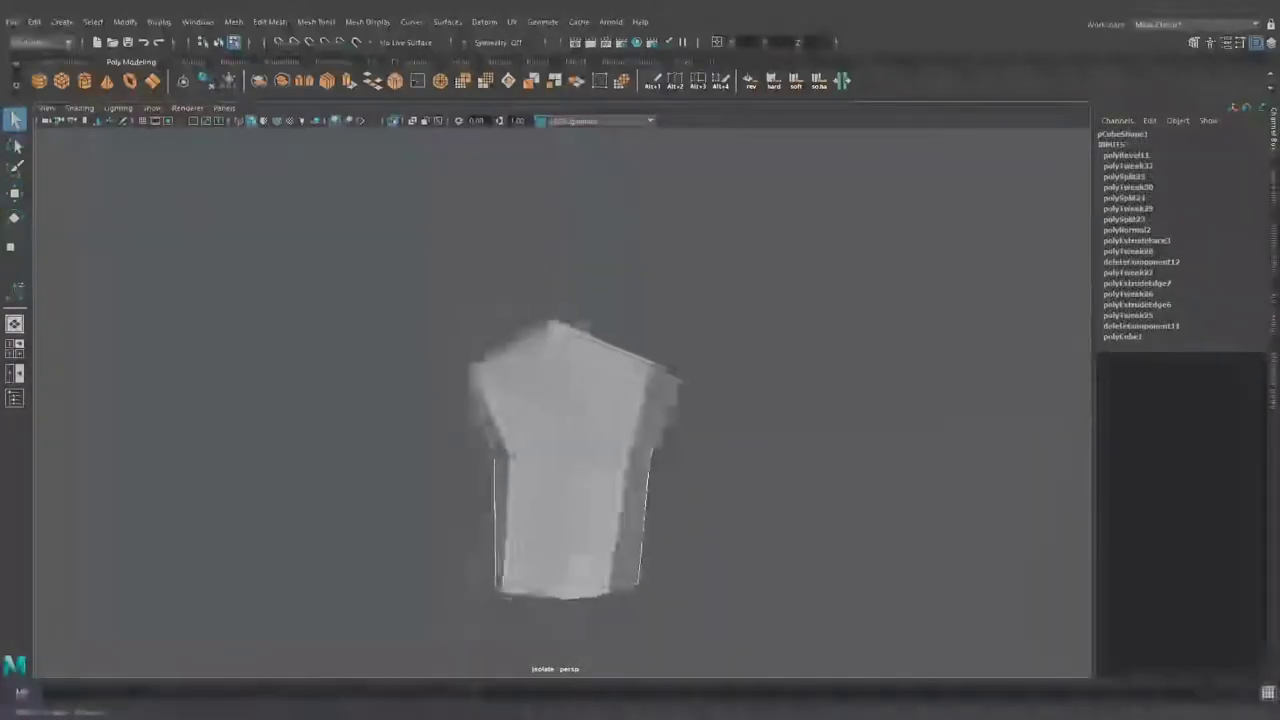
pyautogui.click(397, 86)
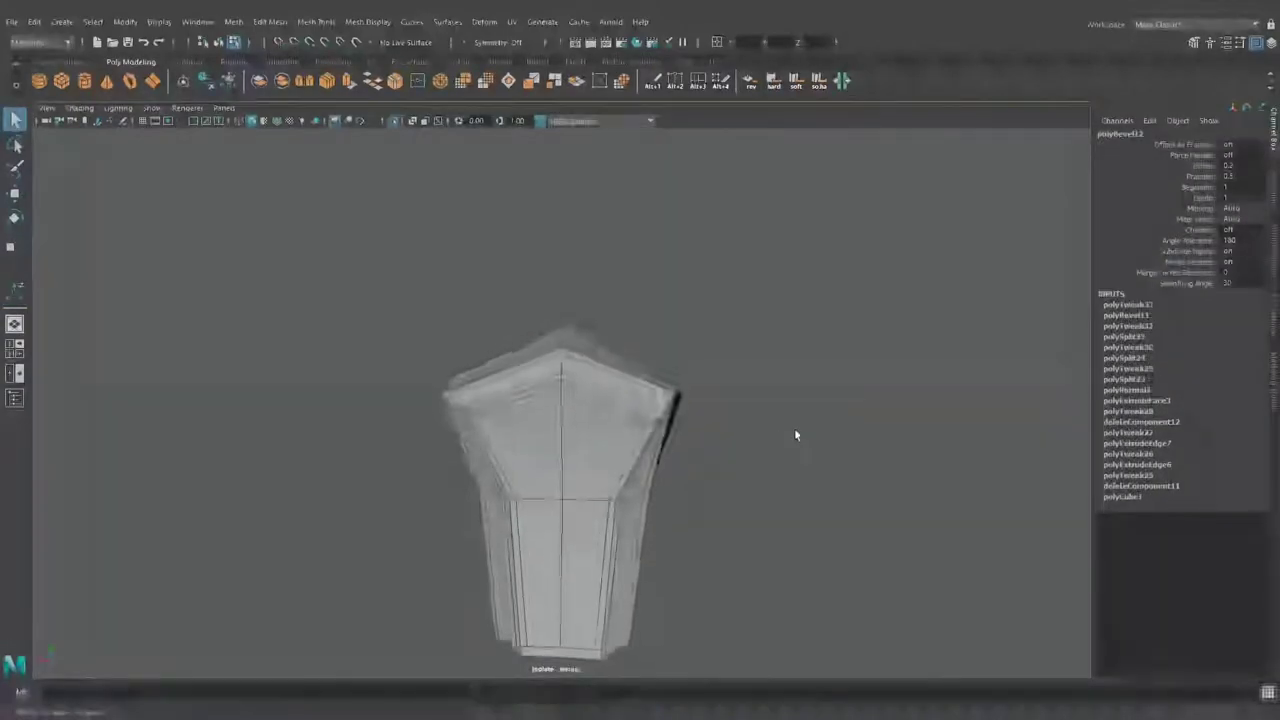
pyautogui.hotkey('ctrl', 'b')
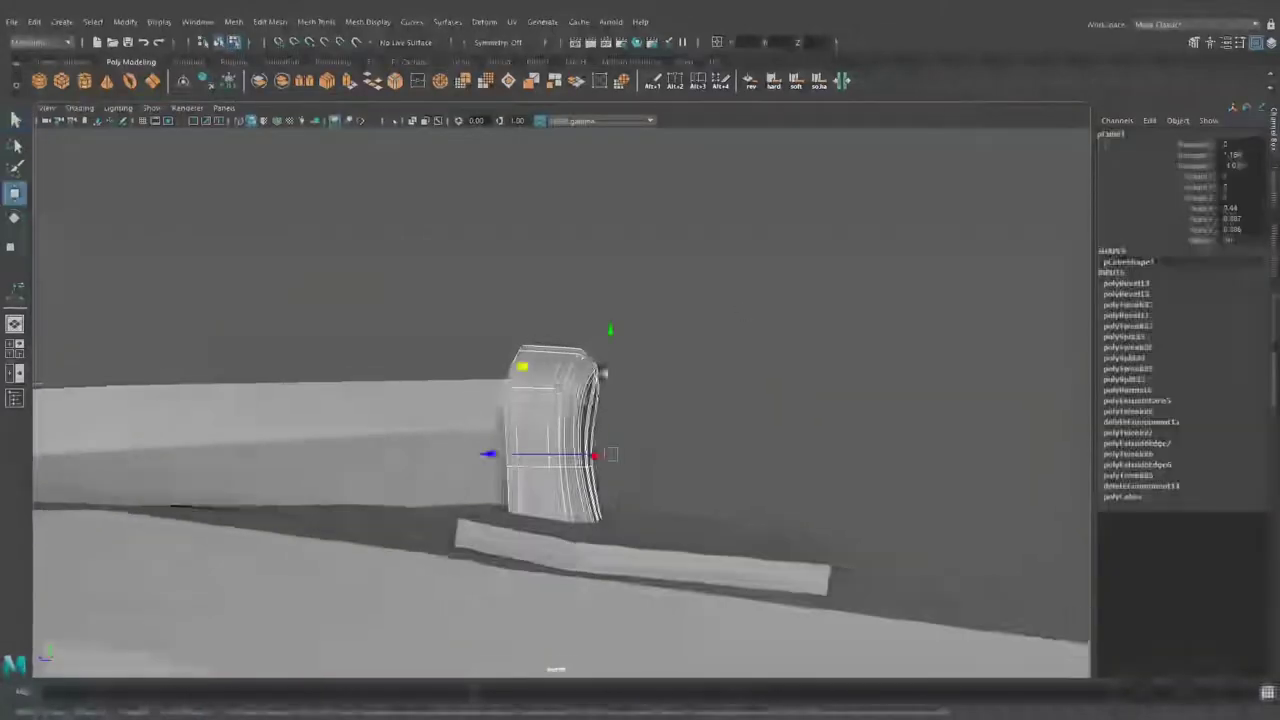
# Extrude the plate's top face to thicken it and bevel its outline at fraction 0.625.
pyautogui.keyDown('alt'); pyautogui.moveTo(604, 372); pyautogui.dragTo(745, 337); pyautogui.keyUp('alt')
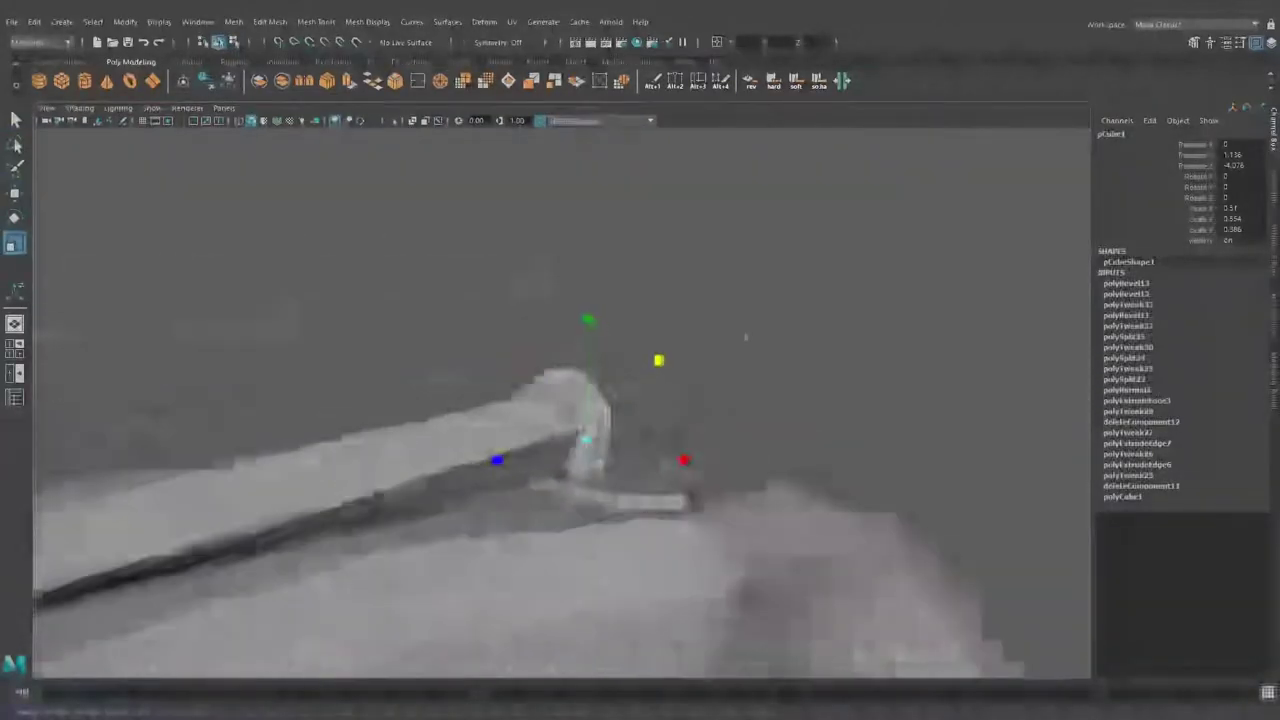
pyautogui.moveTo(745, 337)
pyautogui.keyDown('alt'); pyautogui.mouseDown()
pyautogui.moveTo(533, 378)
pyautogui.moveTo(706, 312)
pyautogui.moveTo(629, 352)
pyautogui.mouseUp(); pyautogui.keyUp('alt')
pyautogui.click(471, 385)
pyautogui.moveTo(471, 385)
pyautogui.keyDown('alt'); pyautogui.mouseDown()
pyautogui.moveTo(500, 350)
pyautogui.moveTo(517, 378)
pyautogui.moveTo(640, 340)
pyautogui.moveTo(729, 334)
pyautogui.moveTo(543, 437)
pyautogui.moveTo(653, 397)
pyautogui.mouseUp(); pyautogui.keyUp('alt')
pyautogui.hotkey('ctrl', 'e')
pyautogui.press('q')
pyautogui.hotkey('ctrl', 'b')
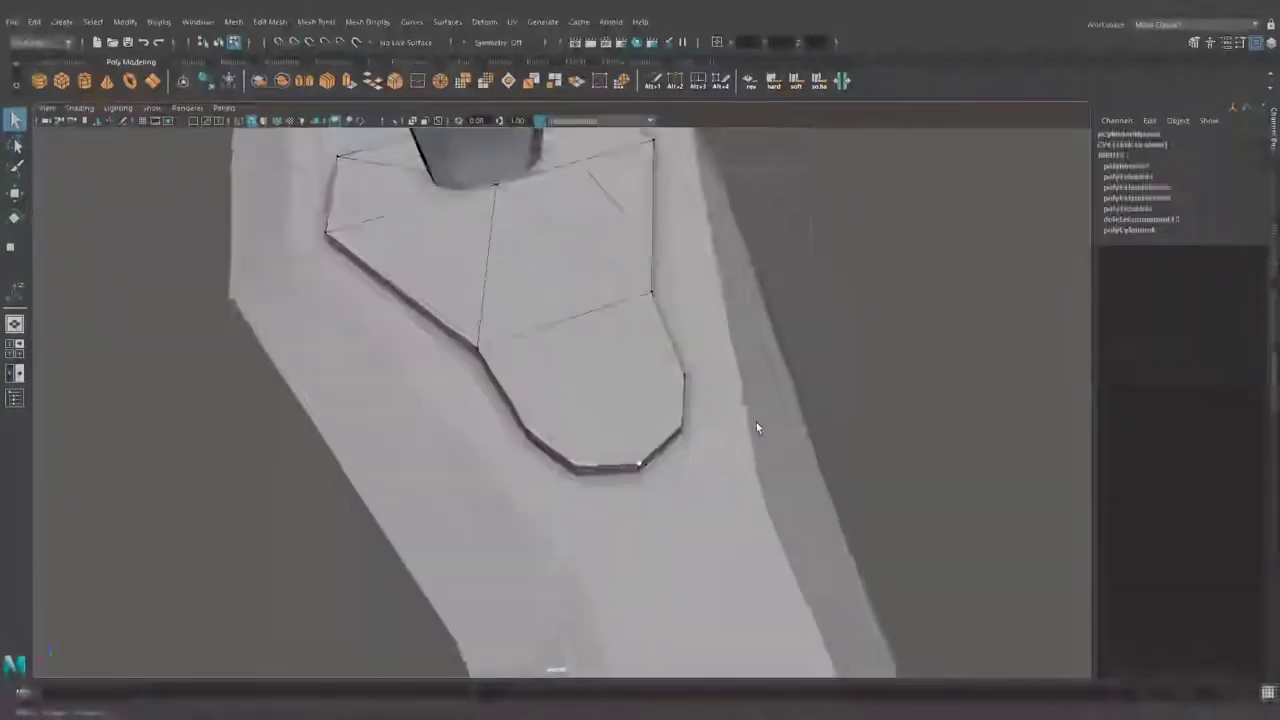
# Merge the plate's overlapping vertices and bevel its edges twice more, ending at fraction 0.5.
pyautogui.keyDown('shift'); pyautogui.moveTo(757, 423); pyautogui.dragTo(757, 383, button='right'); pyautogui.keyUp('shift')
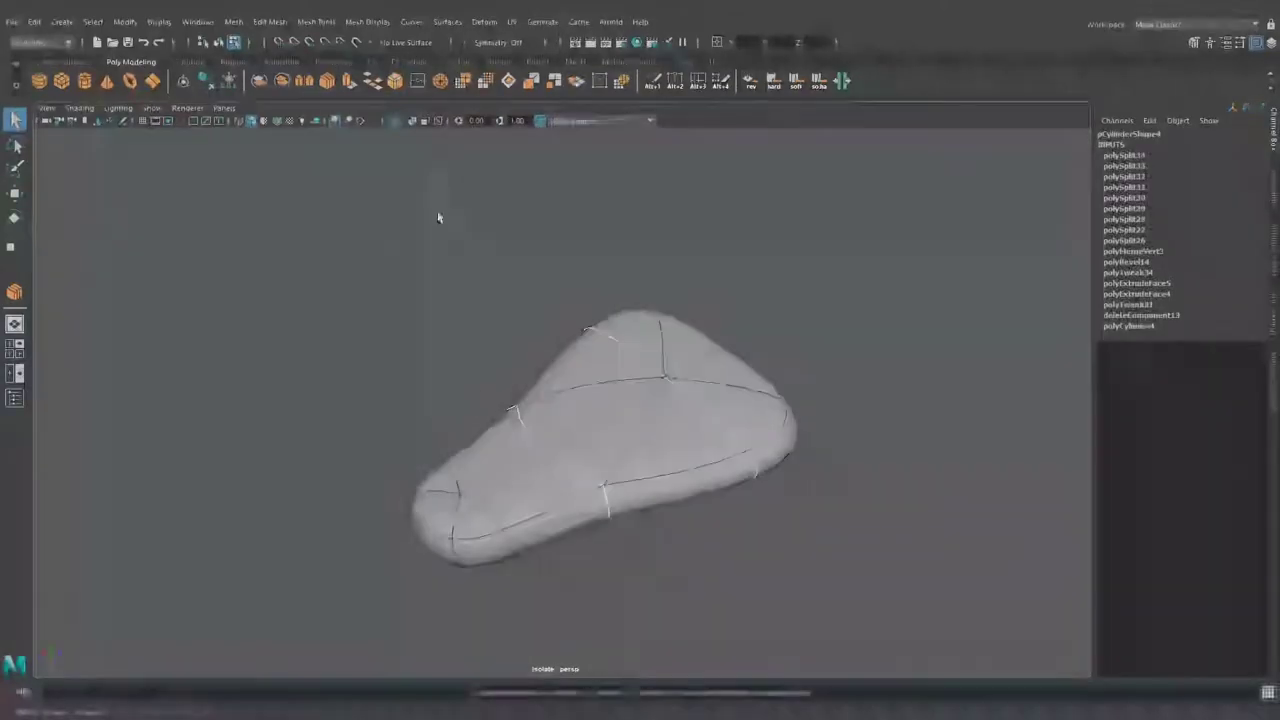
pyautogui.hotkey('ctrl', 'b')
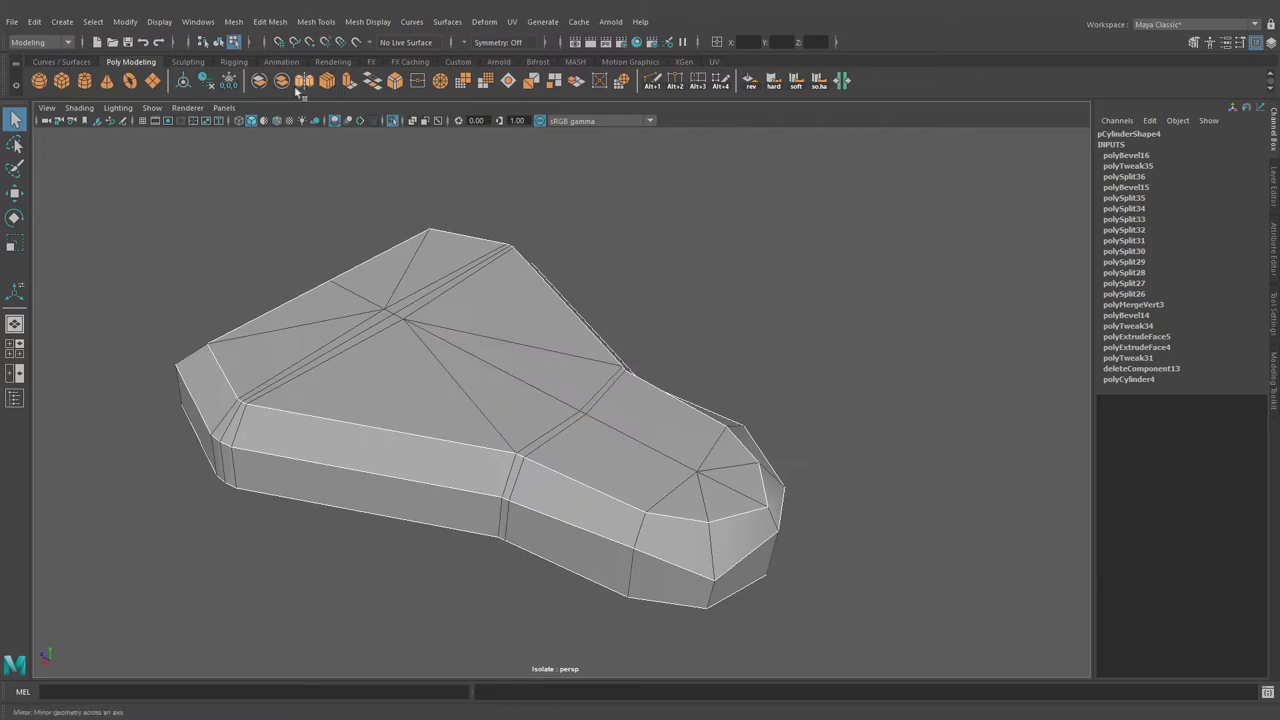
pyautogui.click(372, 82)
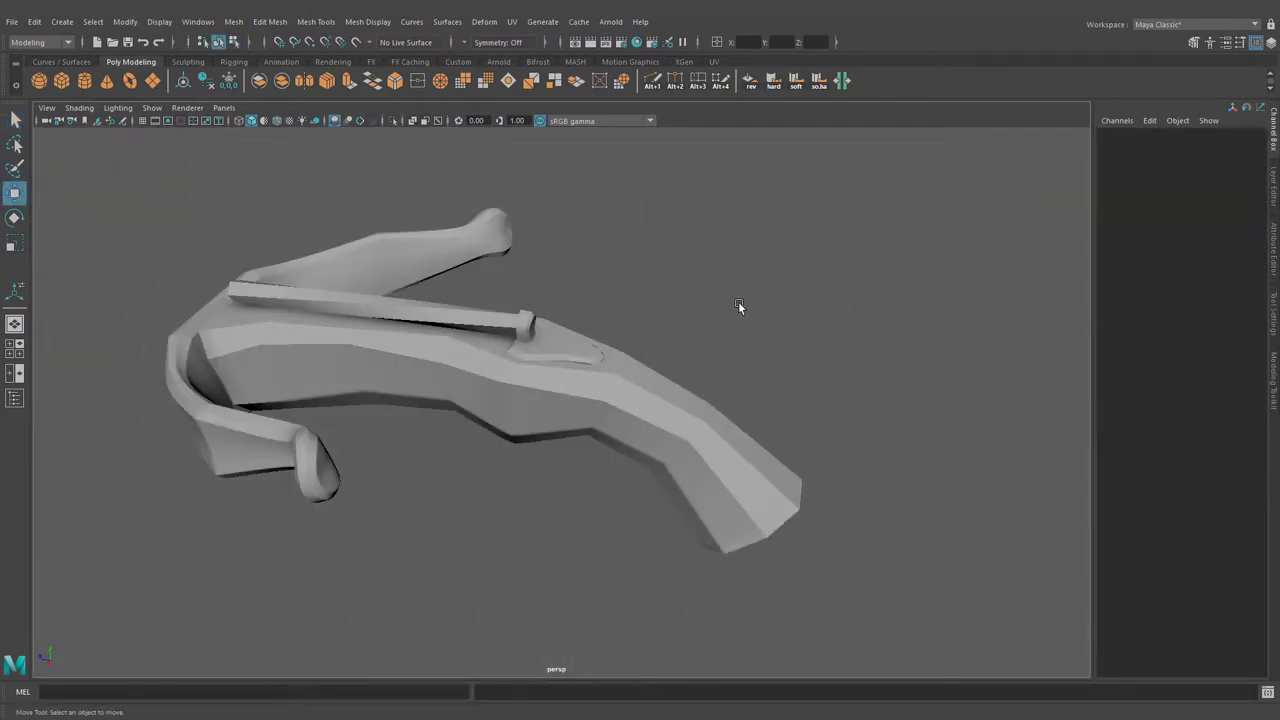
# Bevel the 8-sided cylinder's top edges three times to round it into a dome.
pyautogui.scroll(2, 738, 305)
pyautogui.scroll(2, 720, 350)
pyautogui.scroll(2, 686, 345)
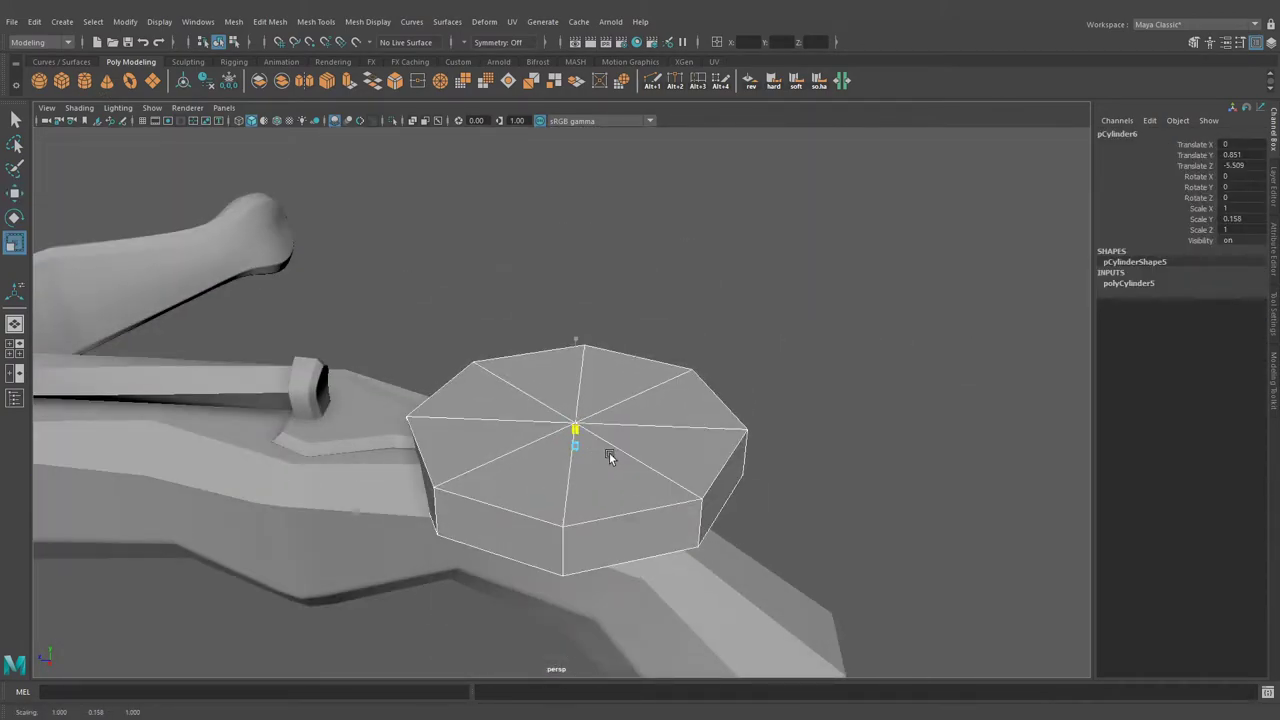
pyautogui.hotkey('ctrl', 'b')
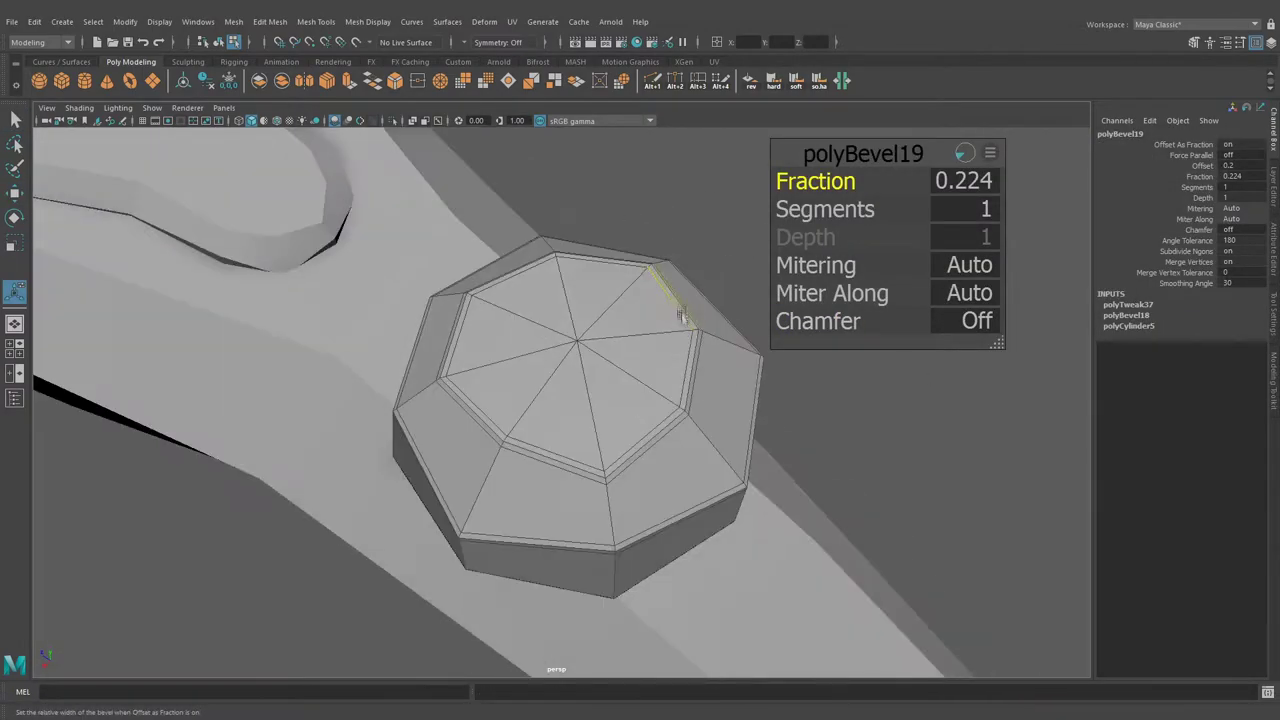
pyautogui.hotkey('ctrl', 'b')
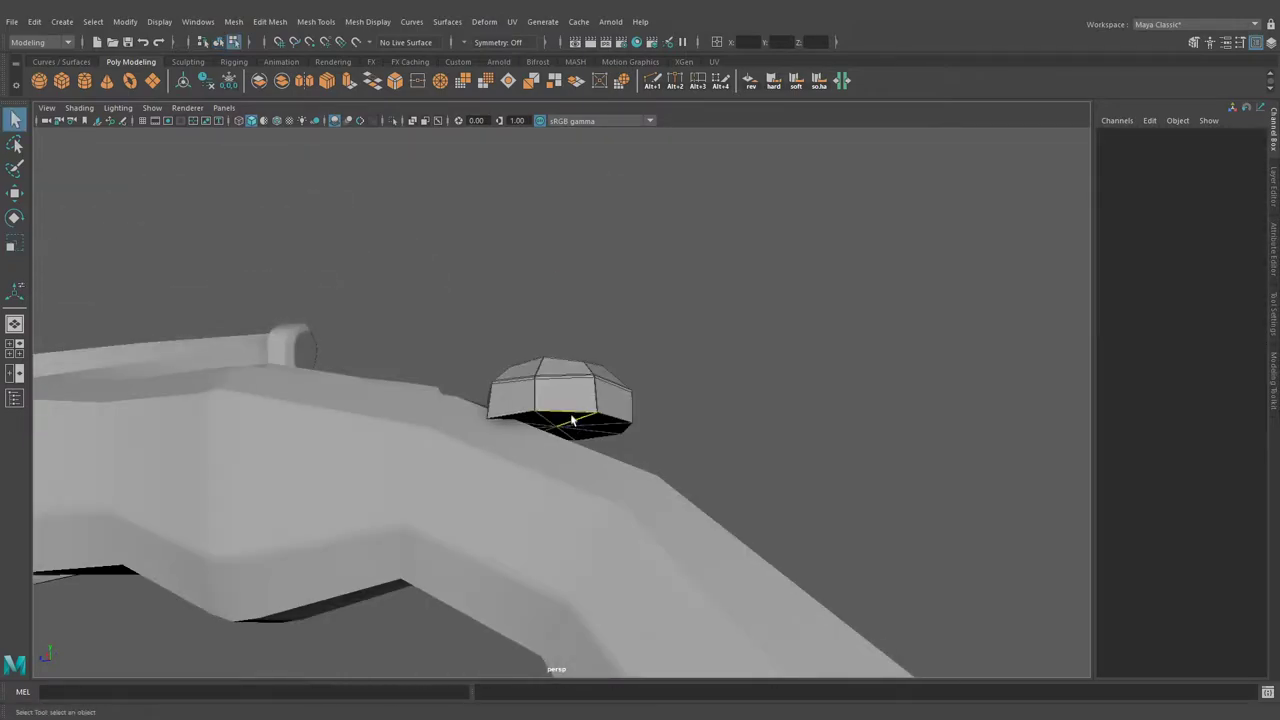
pyautogui.hotkey('ctrl', 'b')
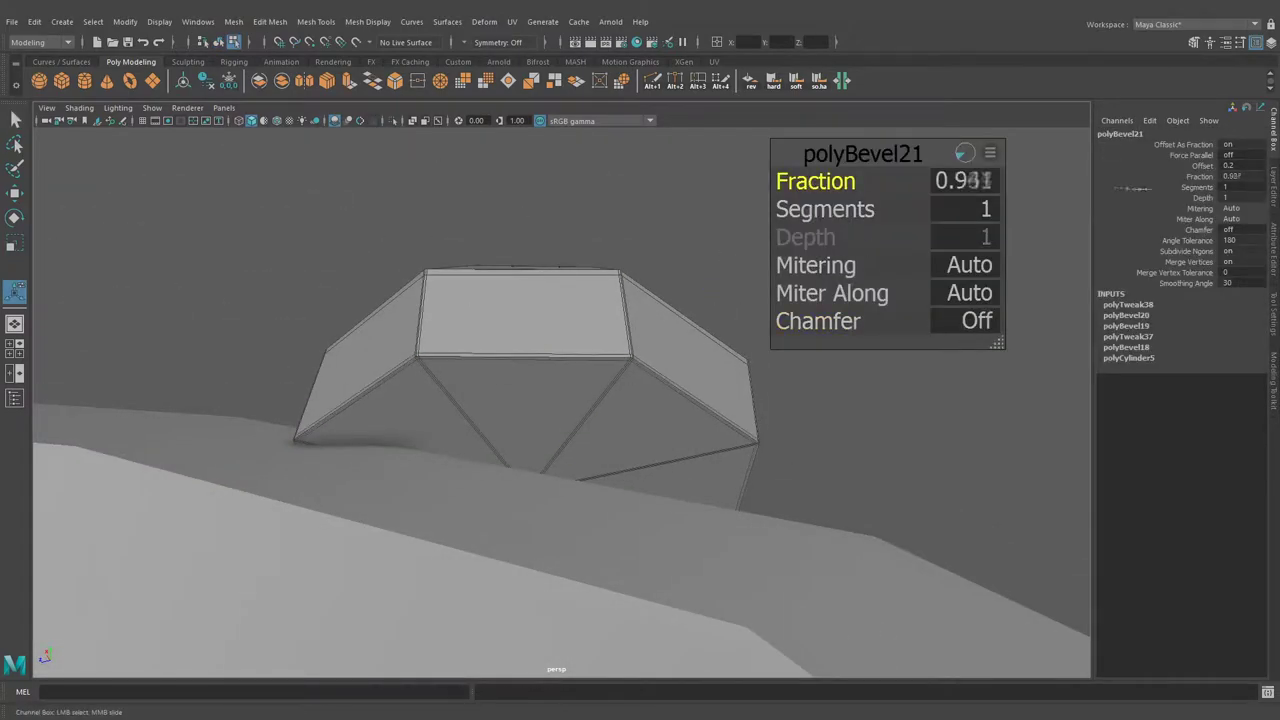
# Scale the domed bolt down and position and rotate it onto the plate.
pyautogui.press('F8')
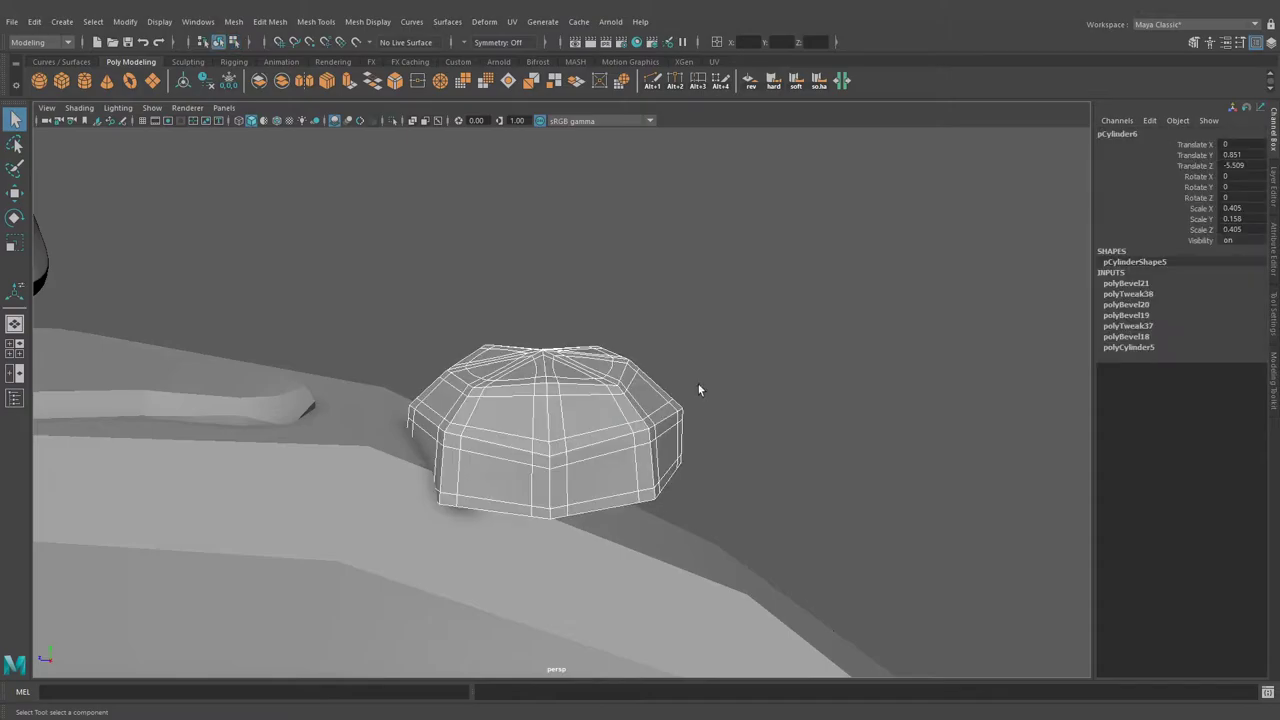
pyautogui.press('r')
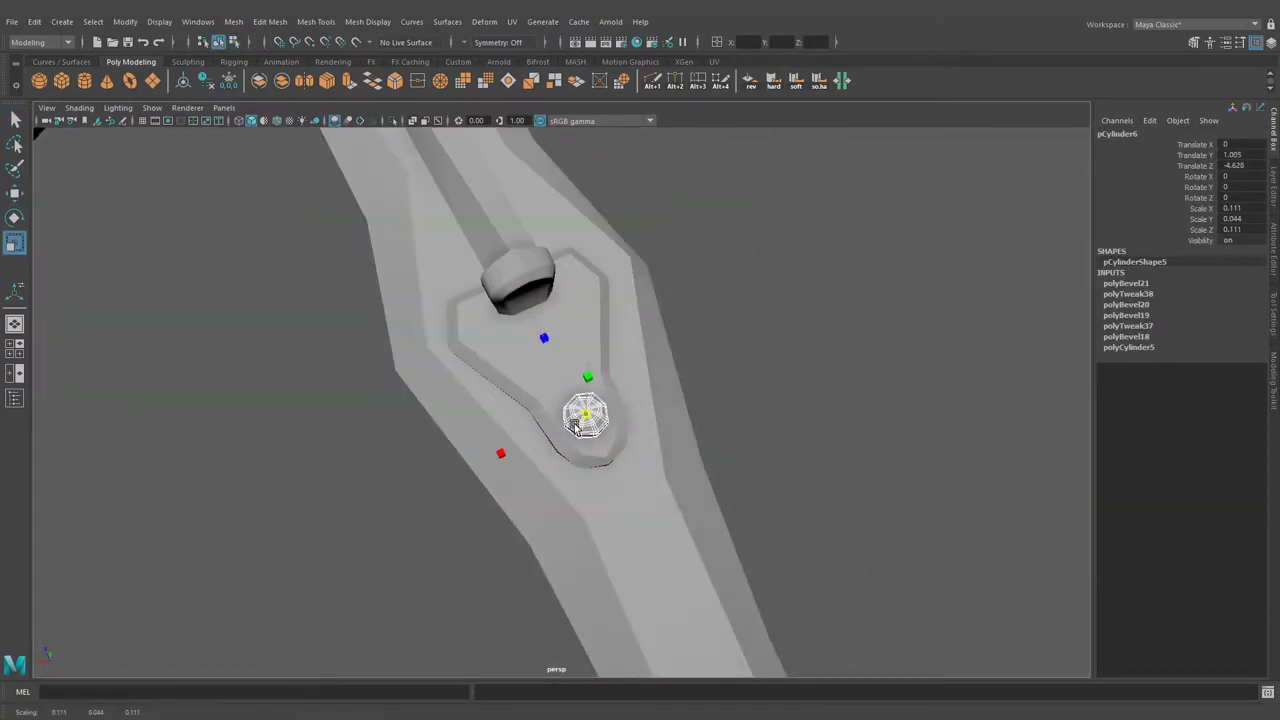
pyautogui.press('w')
pyautogui.keyDown('alt'); pyautogui.moveTo(576, 428); pyautogui.dragTo(746, 360); pyautogui.keyUp('alt')
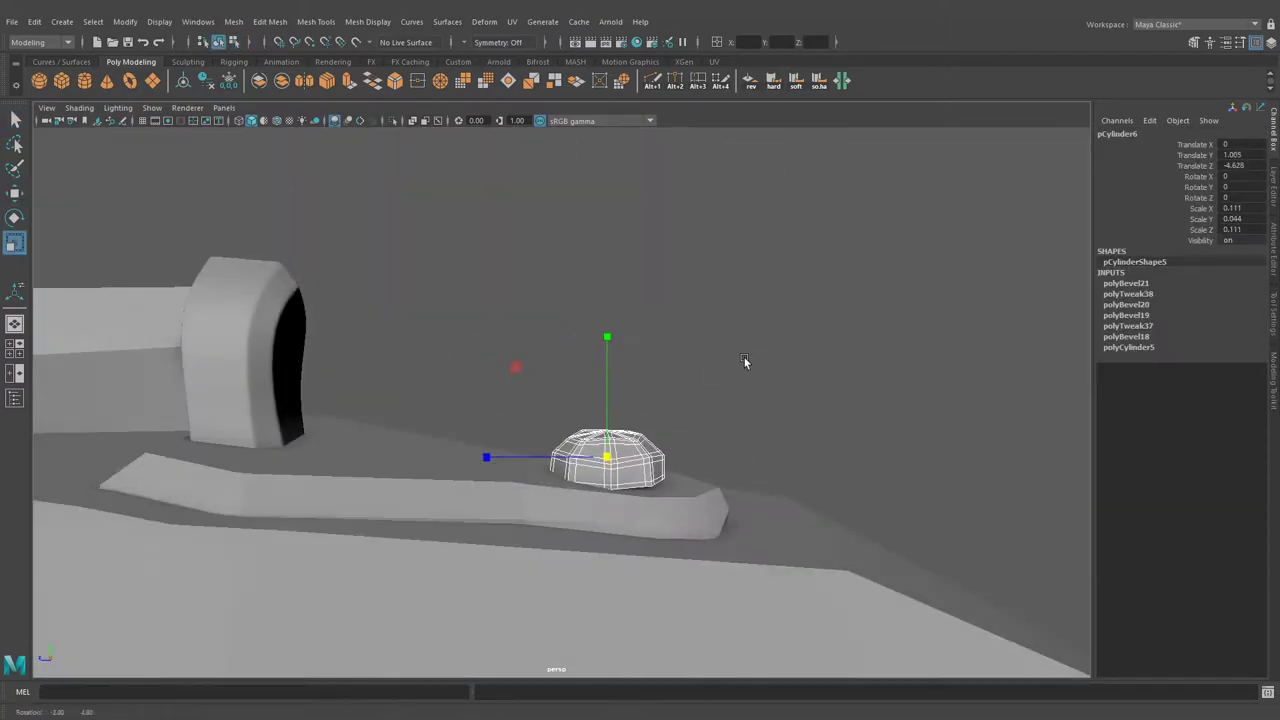
pyautogui.press('e')
pyautogui.press('space')
pyautogui.press('space')
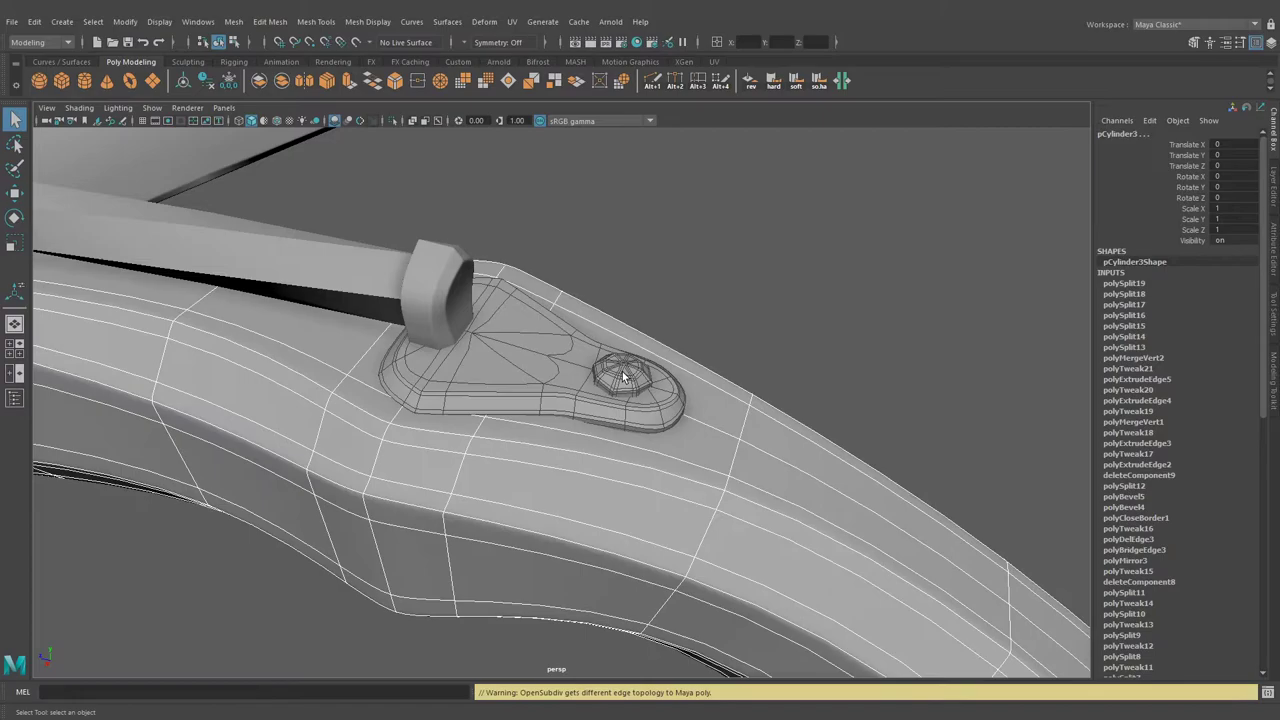
# Preview the bolt smoothed and finish the rod end's extrusion.
pyautogui.click(622, 378)
pyautogui.press('3')
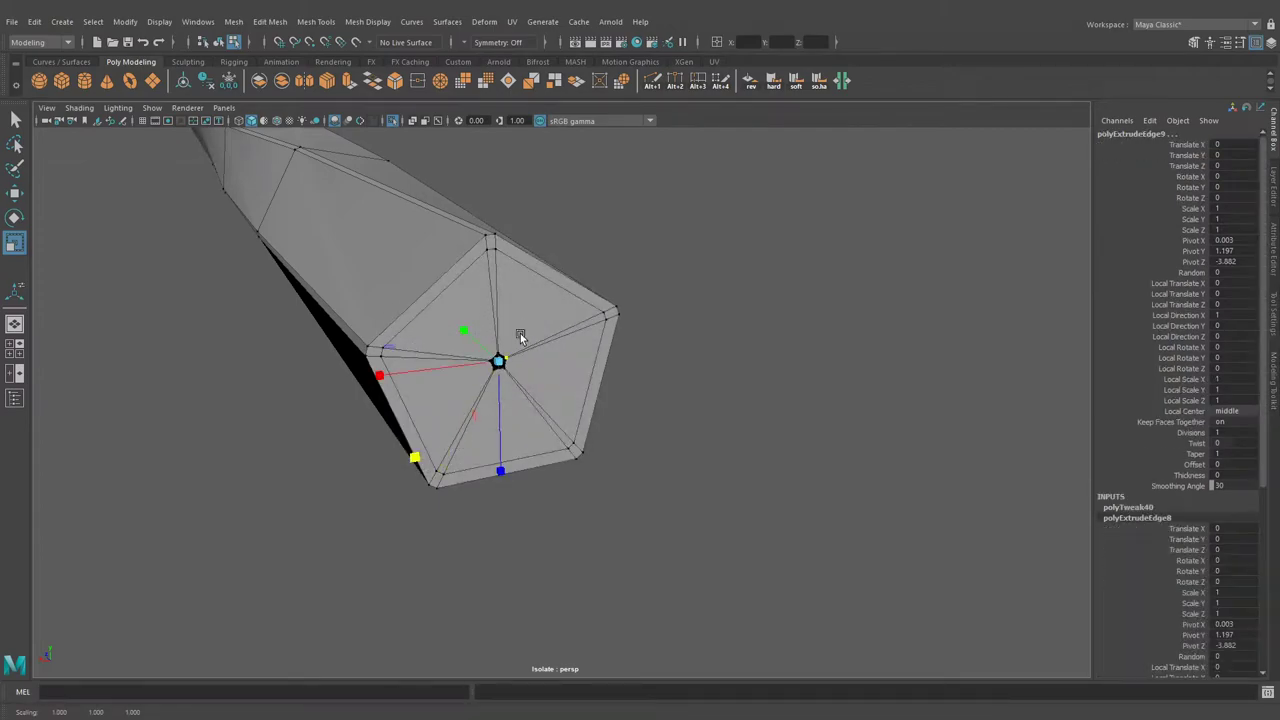
pyautogui.press('q')
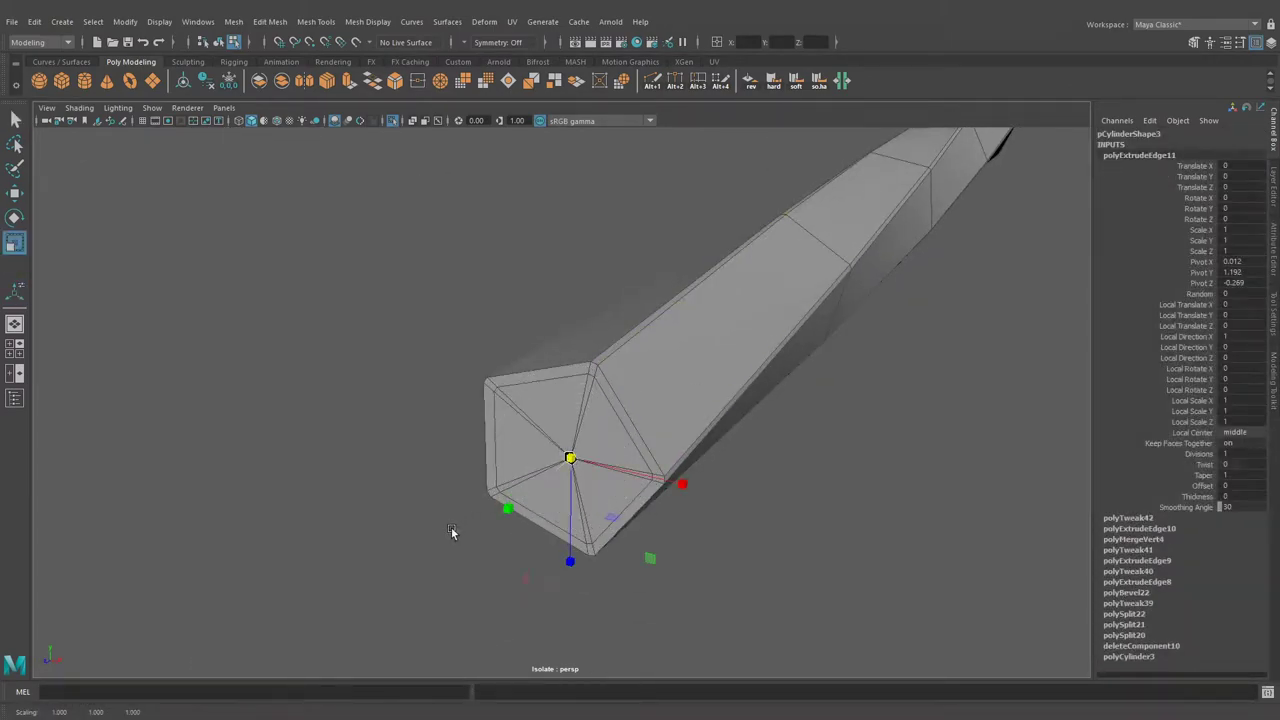
pyautogui.press('q')
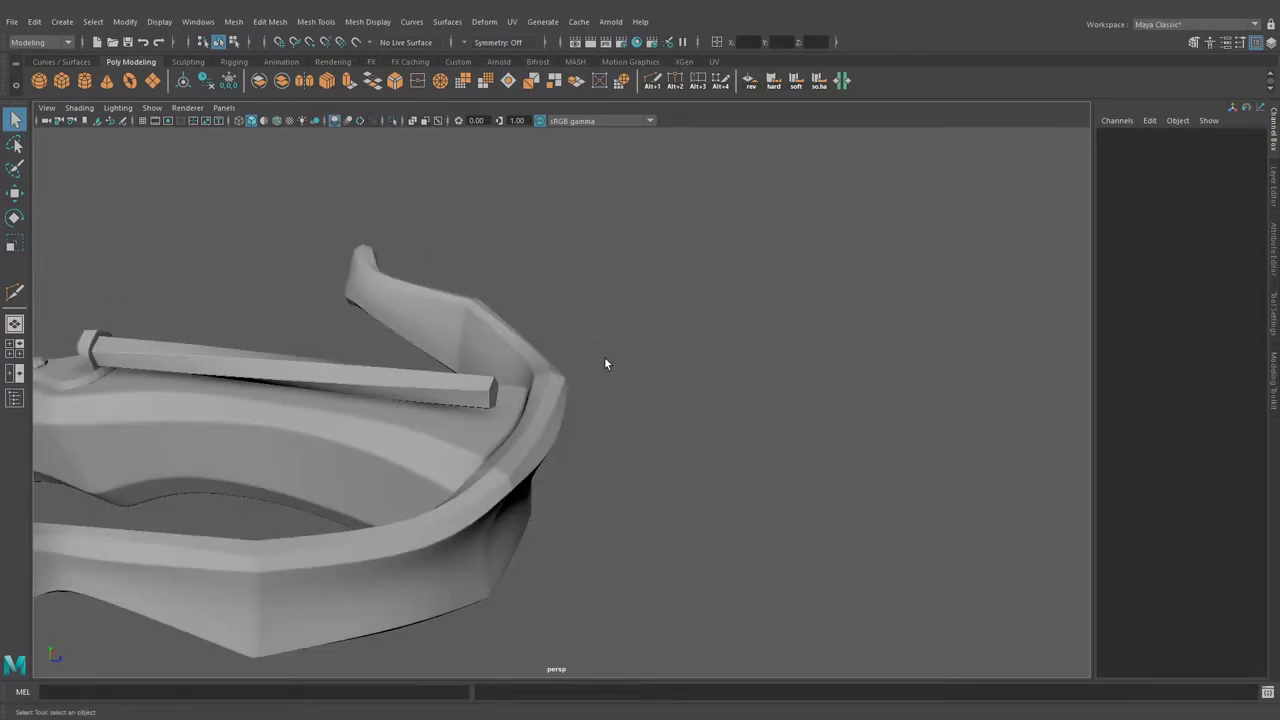
# Create a torus with 8 by 8 subdivisions and a 0.1 section radius.
pyautogui.moveTo(711, 323)
pyautogui.keyDown('alt'); pyautogui.mouseDown()
pyautogui.moveTo(673, 351)
pyautogui.moveTo(502, 567)
pyautogui.mouseUp(); pyautogui.keyUp('alt')
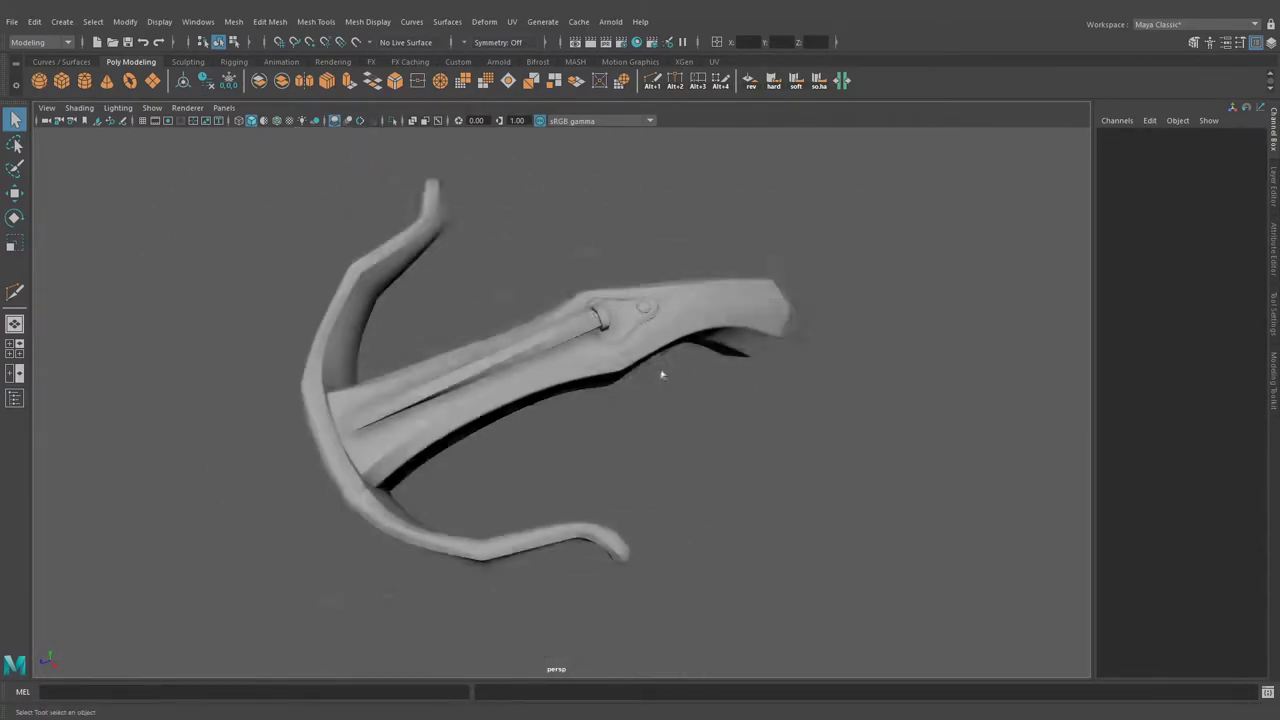
pyautogui.keyDown('alt'); pyautogui.moveTo(612, 390); pyautogui.dragTo(271, 263); pyautogui.keyUp('alt')
pyautogui.click(129, 80)
pyautogui.keyDown('alt'); pyautogui.moveTo(500, 237); pyautogui.dragTo(600, 452); pyautogui.keyUp('alt')
pyautogui.keyDown('alt'); pyautogui.moveTo(600, 452); pyautogui.dragTo(787, 416, button='right'); pyautogui.keyUp('alt')
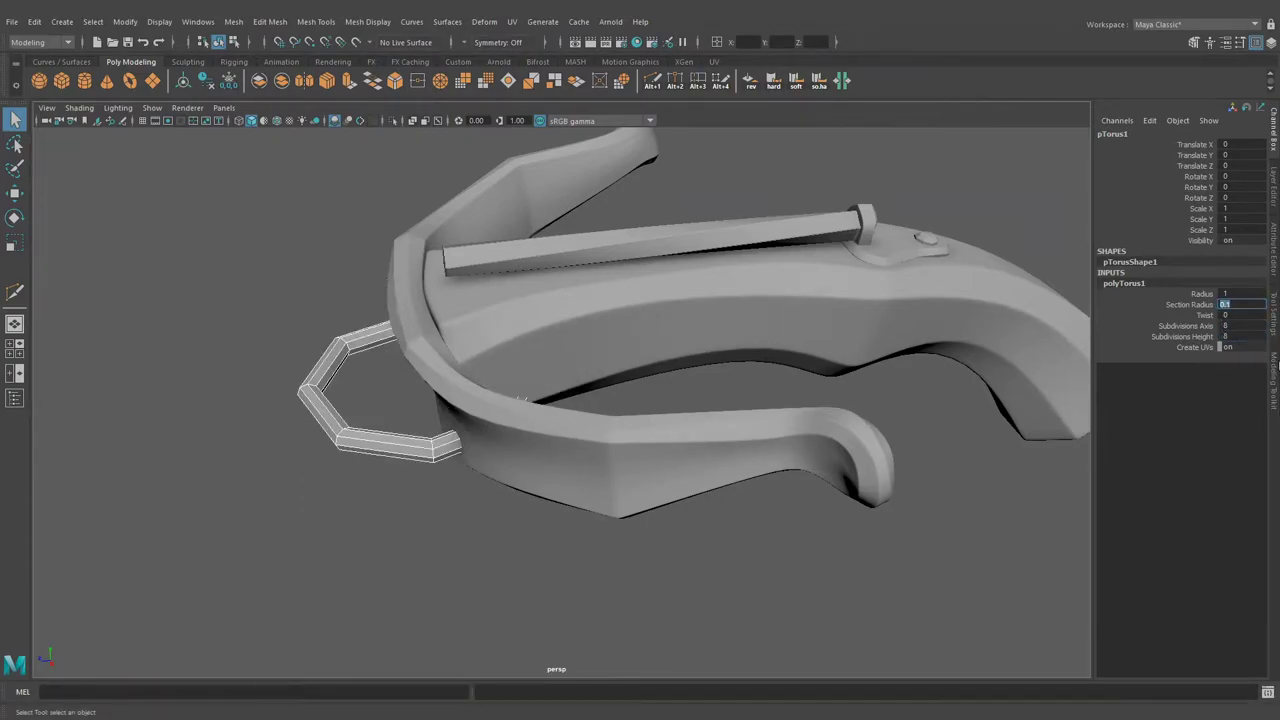
# Rotate and move the torus, scaled to 0.232, to loop around the rod's hook tip.
pyautogui.keyDown('alt'); pyautogui.moveTo(900, 470); pyautogui.dragTo(749, 537, button='right'); pyautogui.keyUp('alt')
pyautogui.keyDown('alt'); pyautogui.moveTo(749, 537); pyautogui.dragTo(627, 474); pyautogui.keyUp('alt')
pyautogui.press('e')
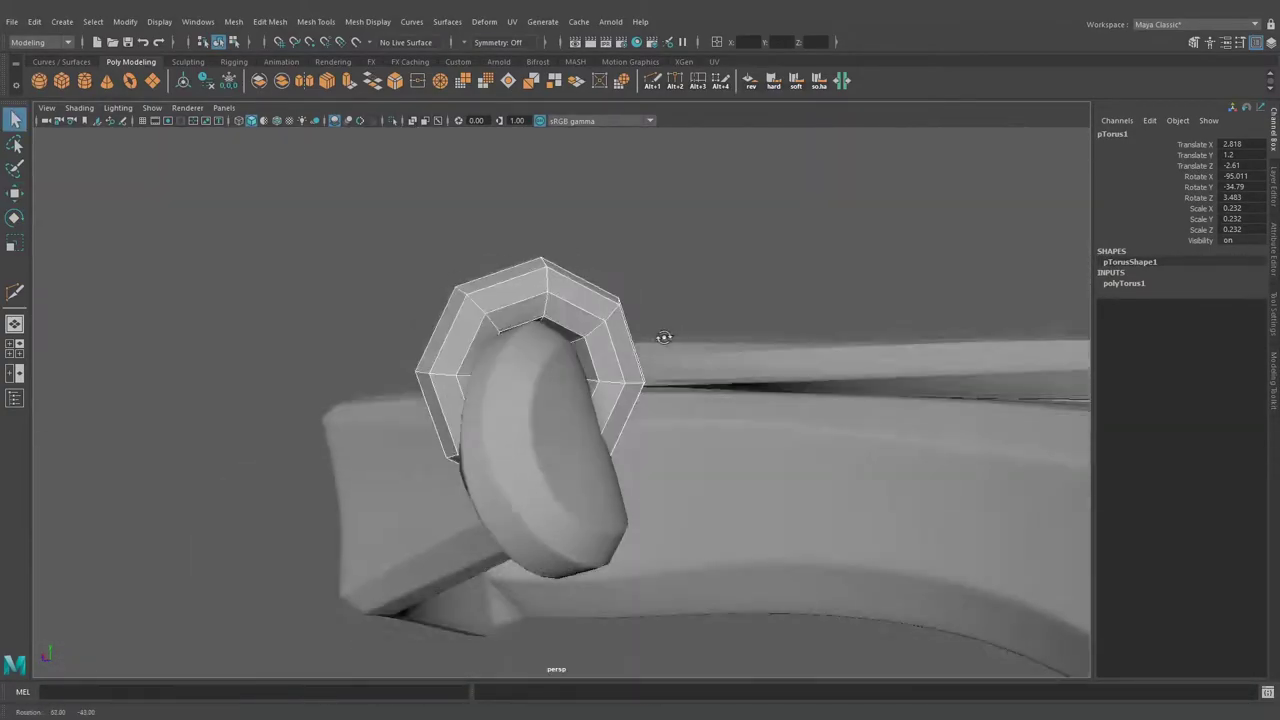
pyautogui.press('w')
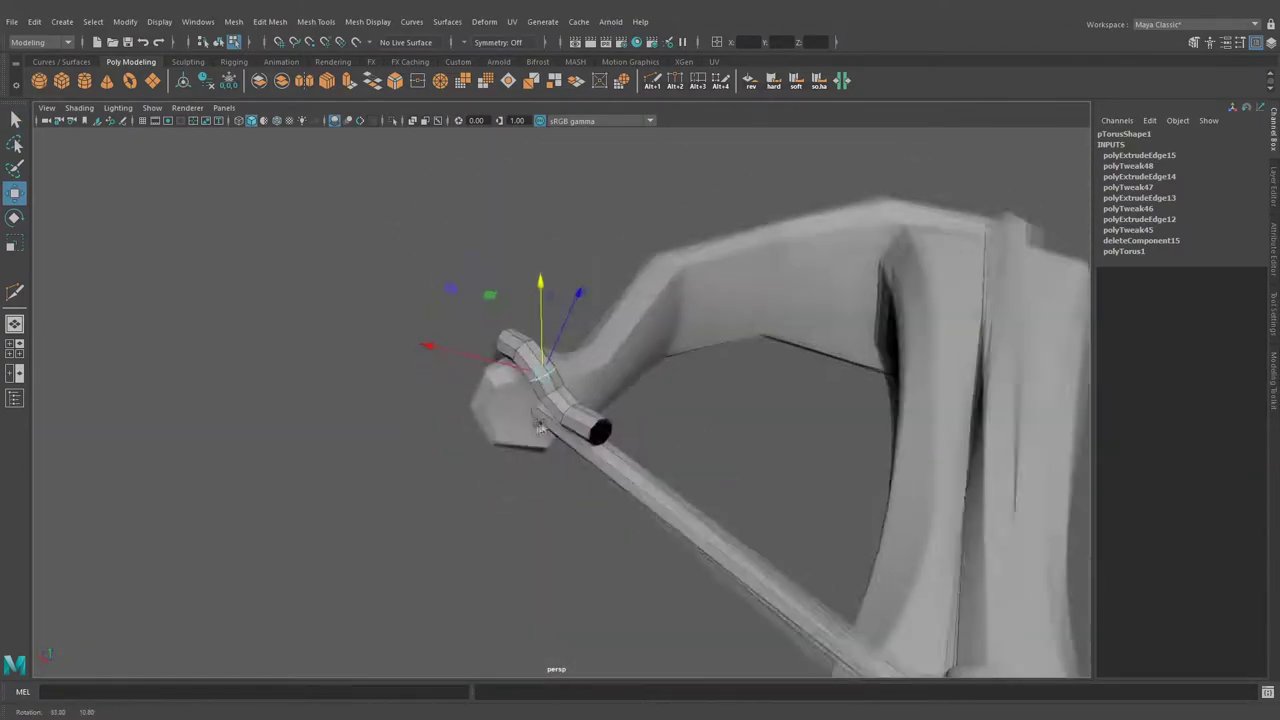
# Slide the wire strand's selected vertices further along the rod.
pyautogui.press('w')
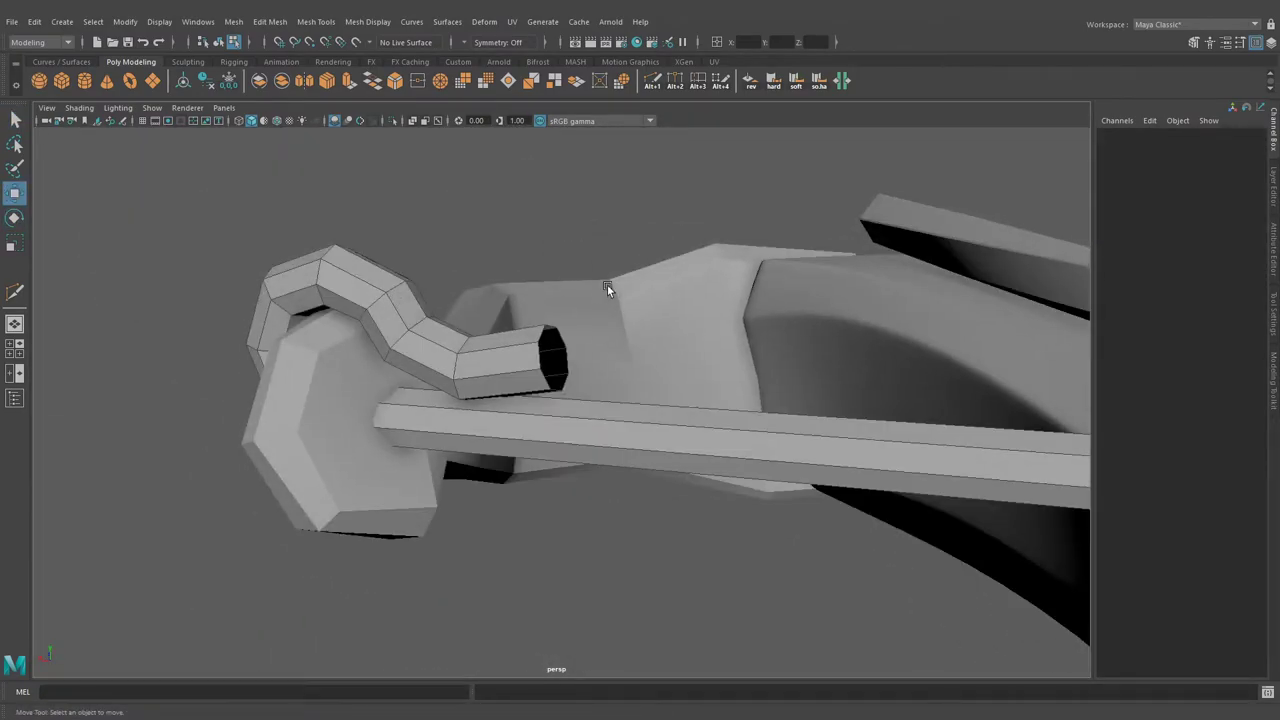
pyautogui.moveTo(607, 284)
pyautogui.keyDown('alt'); pyautogui.mouseDown()
pyautogui.moveTo(602, 191)
pyautogui.moveTo(600, 271)
pyautogui.moveTo(549, 323)
pyautogui.mouseUp(); pyautogui.keyUp('alt')
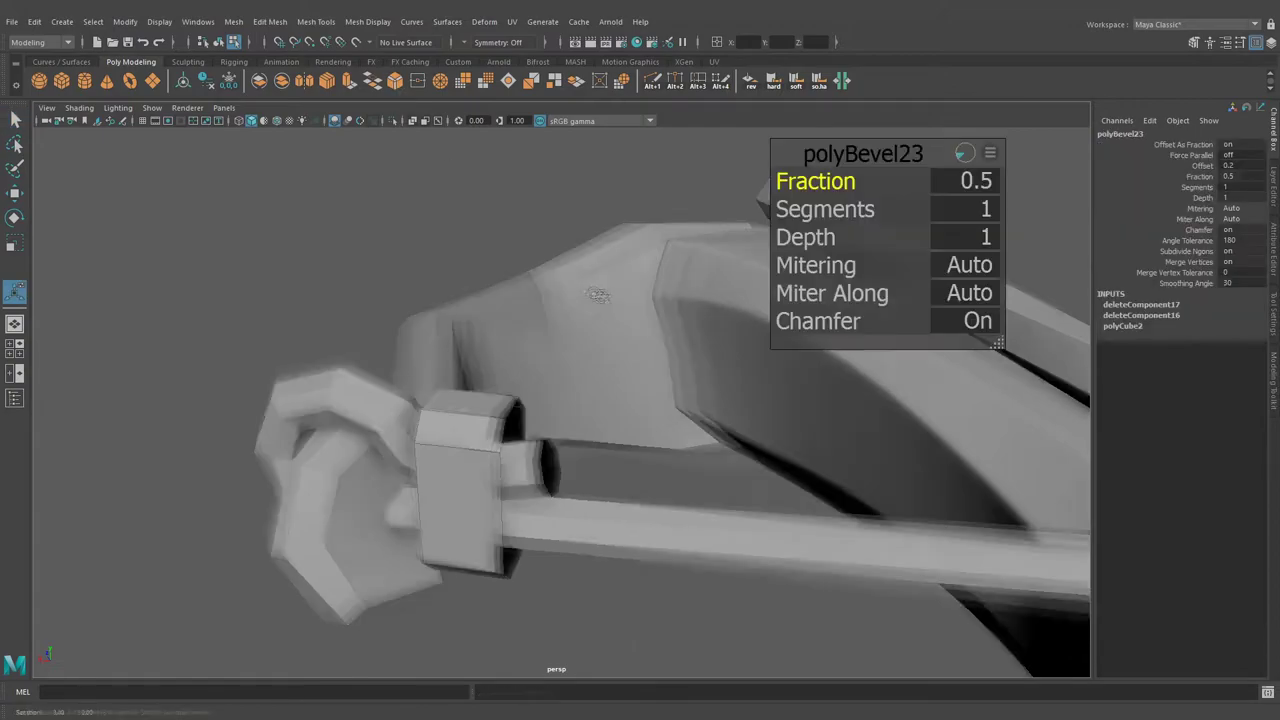
# Extrude the block's faces, bevel the edge ring around its hole at 0.5, then select the wire's hooked end.
pyautogui.keyDown('alt'); pyautogui.moveTo(645, 225); pyautogui.dragTo(584, 253); pyautogui.keyUp('alt')
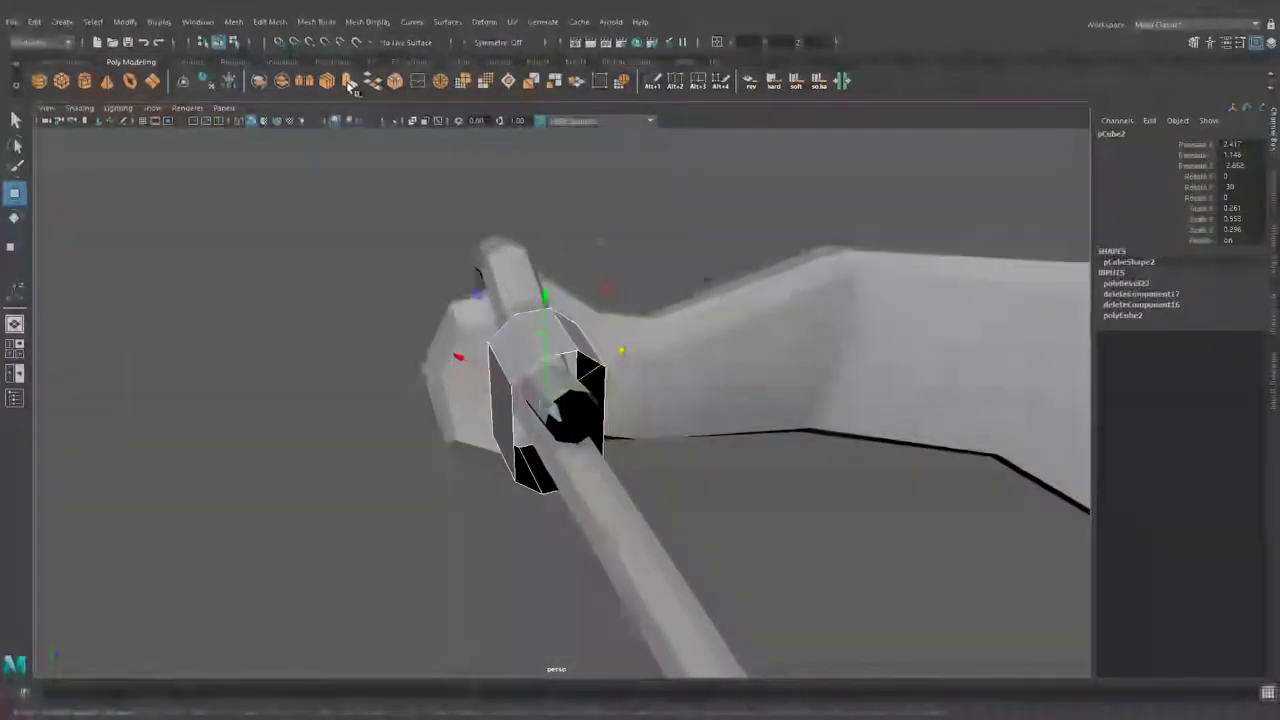
pyautogui.click(350, 85)
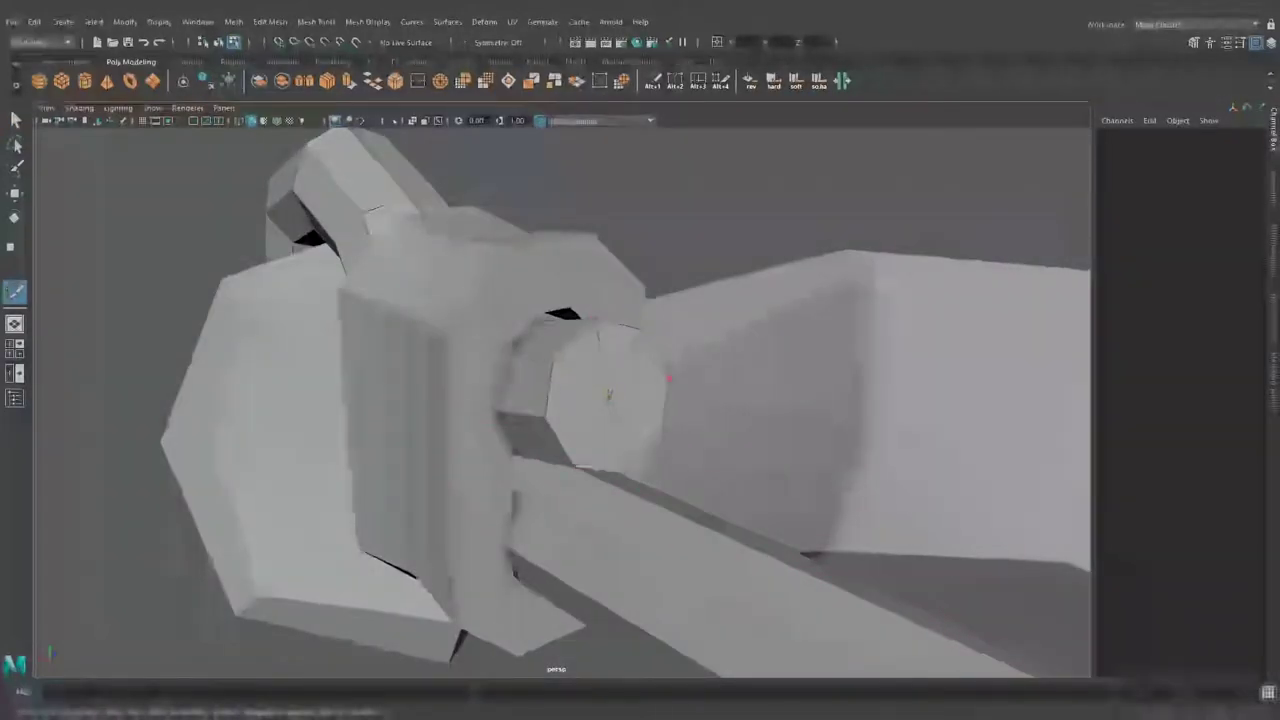
pyautogui.hotkey('ctrl', 'b')
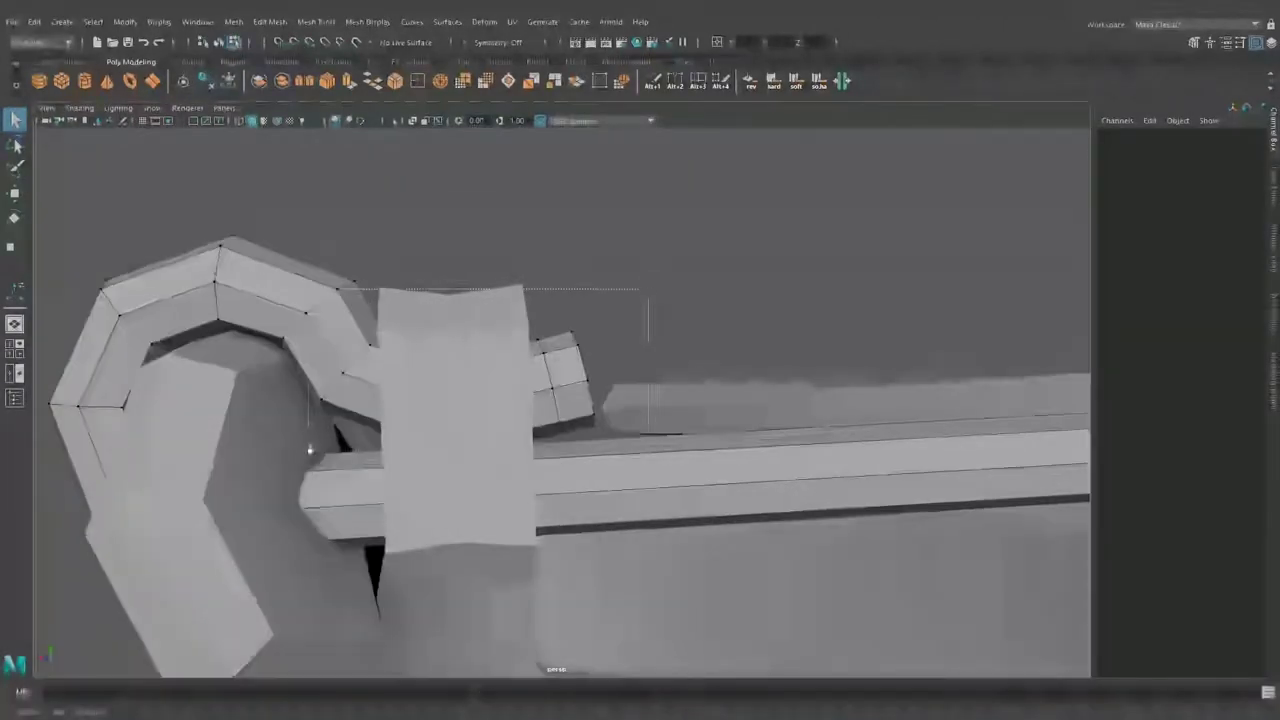
pyautogui.moveTo(648, 289); pyautogui.dragTo(310, 450)
pyautogui.press('w')
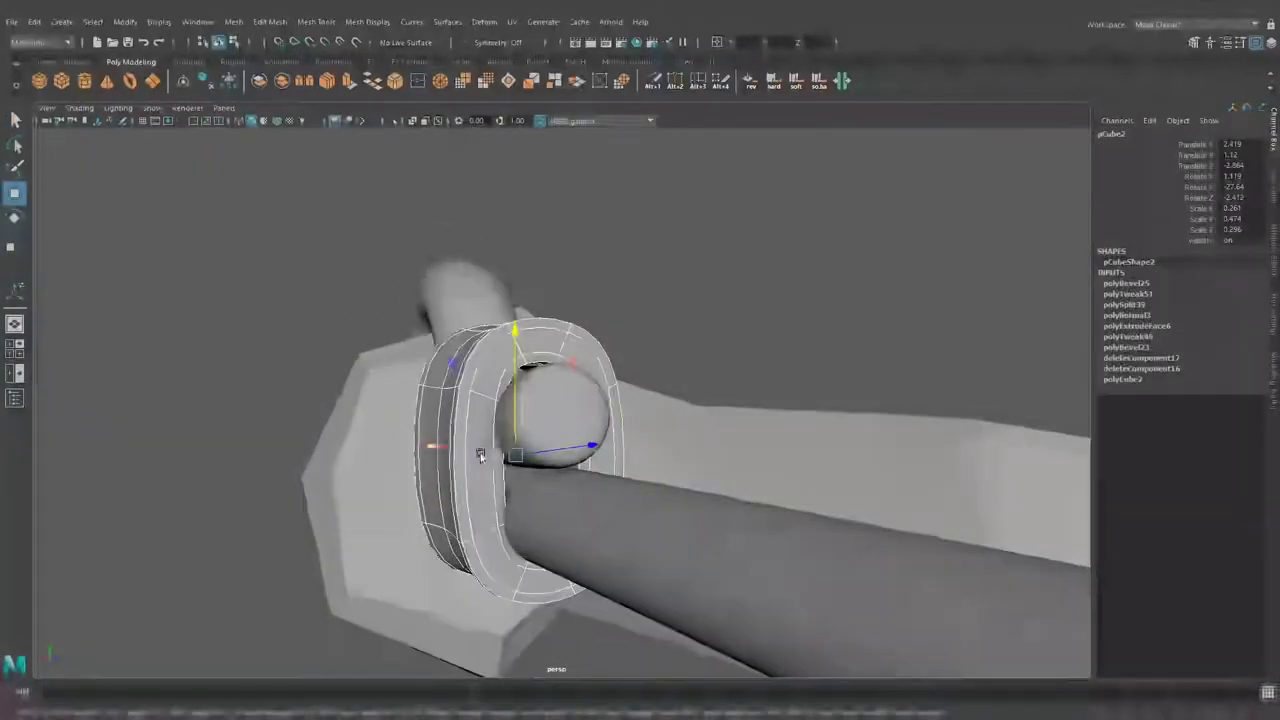
# Scale the wire's extruded end edges and show the tool settings.
pyautogui.press('r')
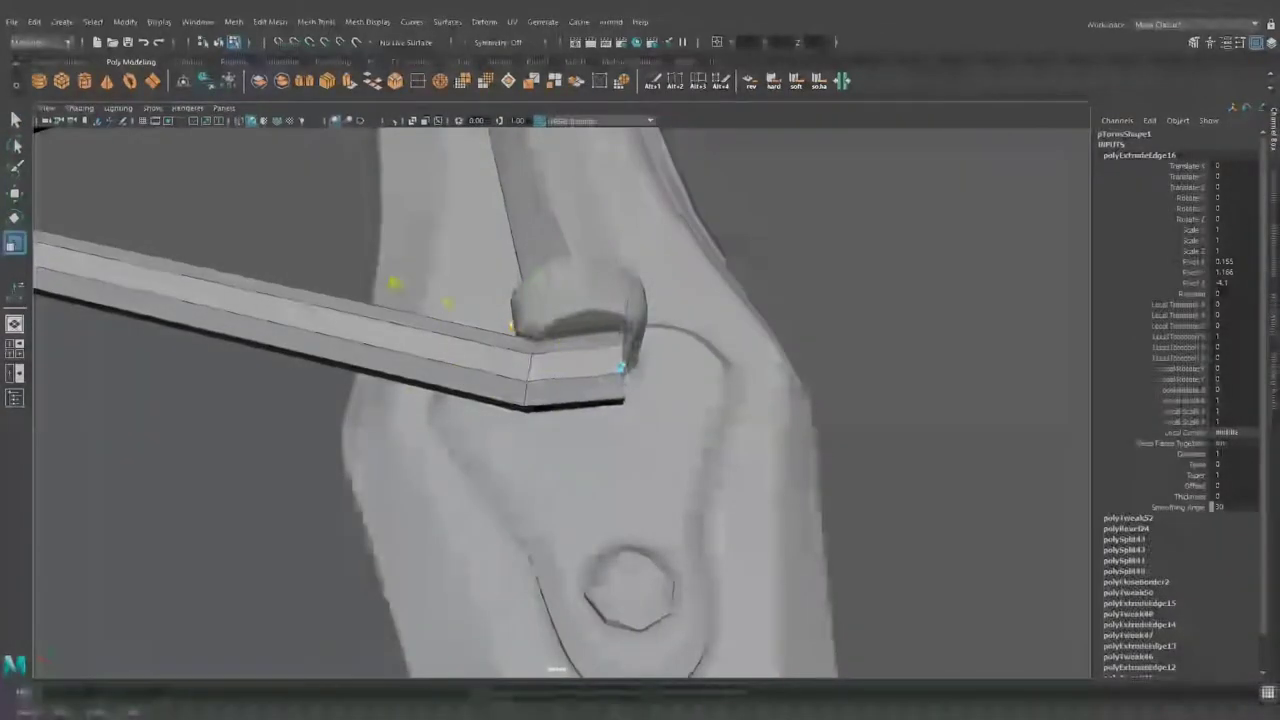
pyautogui.press('r')
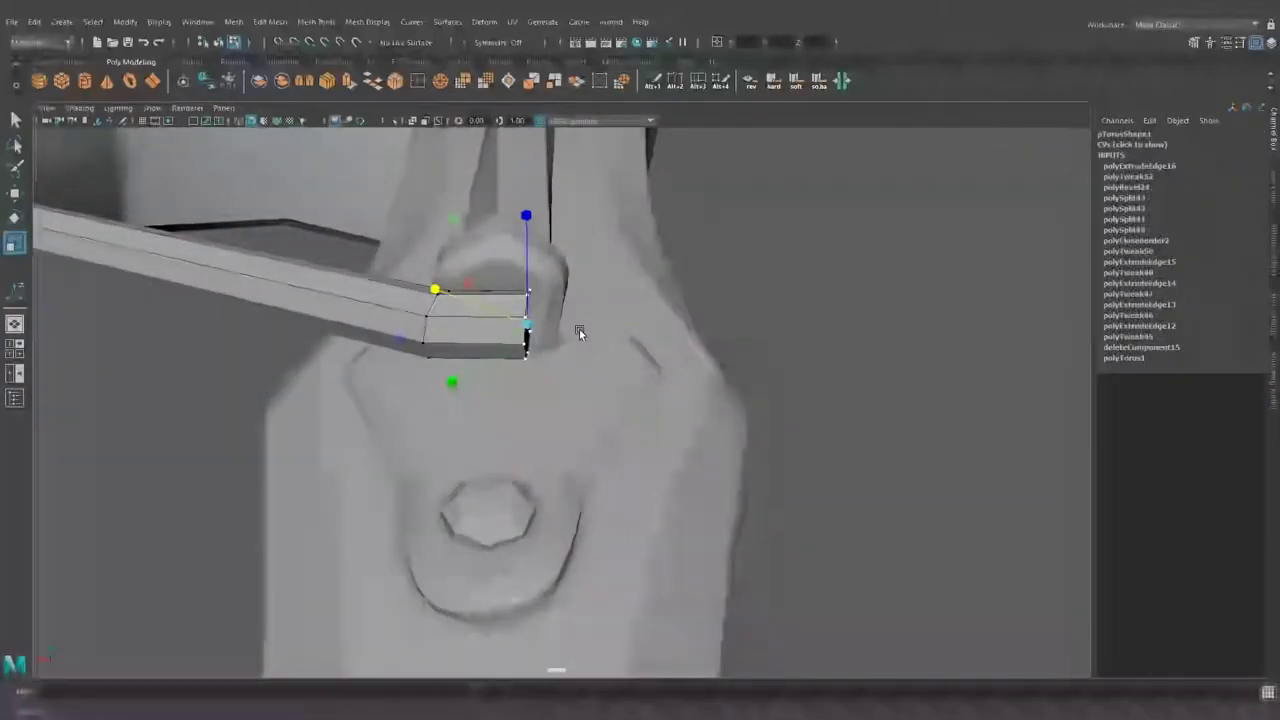
pyautogui.hotkey('ctrl', 'shift', 't')
pyautogui.press('w')
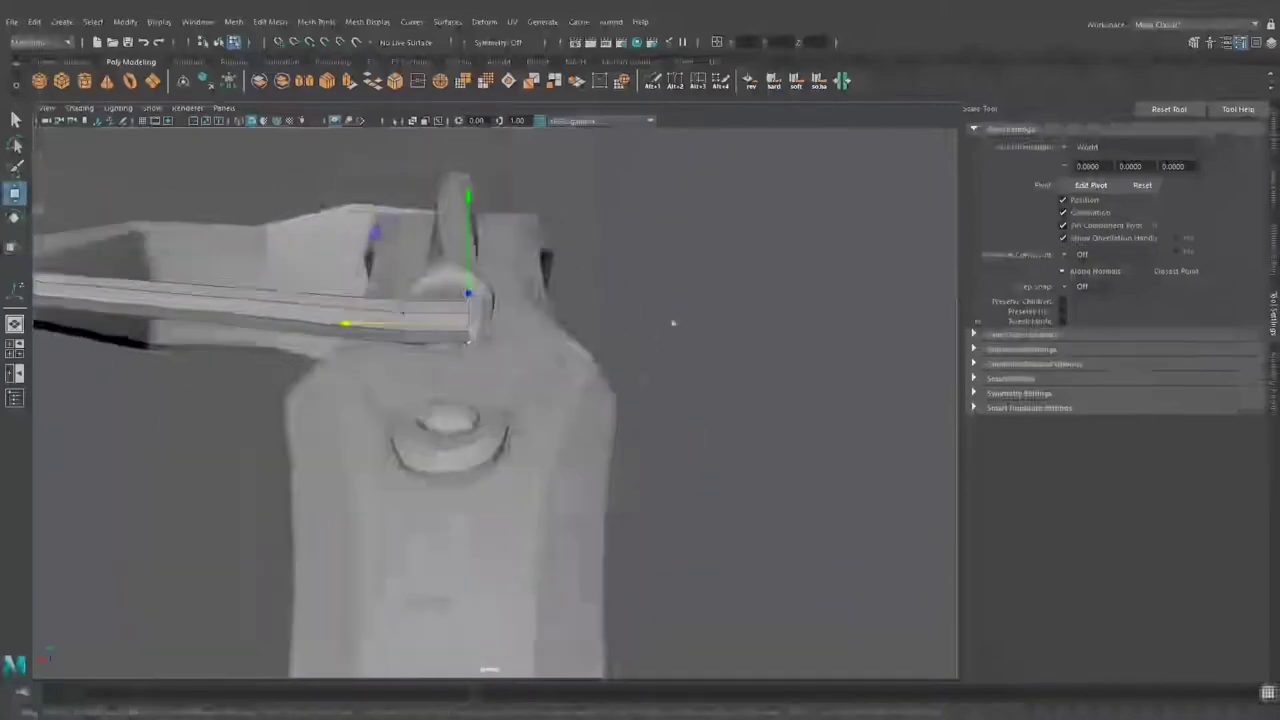
# Bevel the wire strip's end edges where it bends over the joint cap.
pyautogui.moveTo(386, 335)
pyautogui.keyDown('alt'); pyautogui.mouseDown()
pyautogui.moveTo(684, 296)
pyautogui.moveTo(588, 370)
pyautogui.mouseUp(); pyautogui.keyUp('alt')
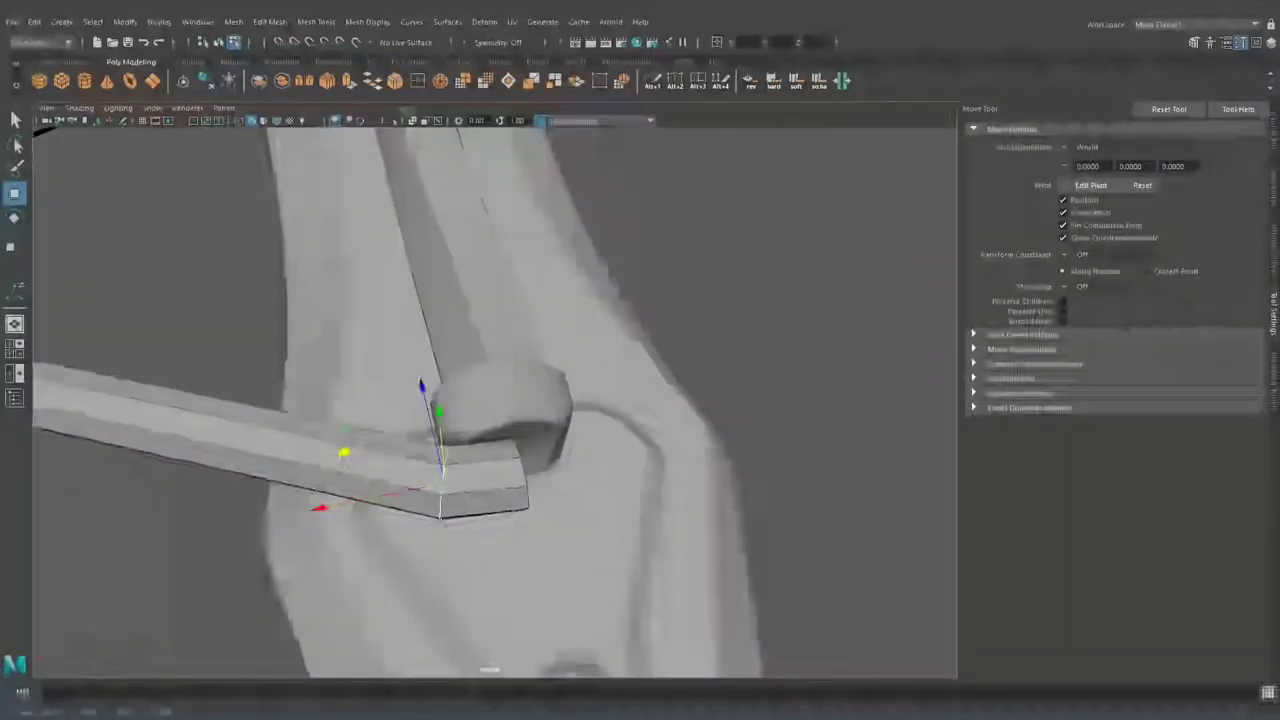
pyautogui.hotkey('ctrl', 'b')
pyautogui.press('q')
pyautogui.moveTo(648, 493)
pyautogui.keyDown('alt'); pyautogui.mouseDown()
pyautogui.moveTo(600, 420)
pyautogui.moveTo(655, 377)
pyautogui.moveTo(620, 340)
pyautogui.moveTo(591, 334)
pyautogui.moveTo(594, 290)
pyautogui.moveTo(783, 343)
pyautogui.moveTo(800, 529)
pyautogui.moveTo(790, 380)
pyautogui.mouseUp(); pyautogui.keyUp('alt')
pyautogui.press('w')
# Inspect the finished wire strip around the hook joint and add a new cylinder.
pyautogui.click(606, 297)
pyautogui.press('a')
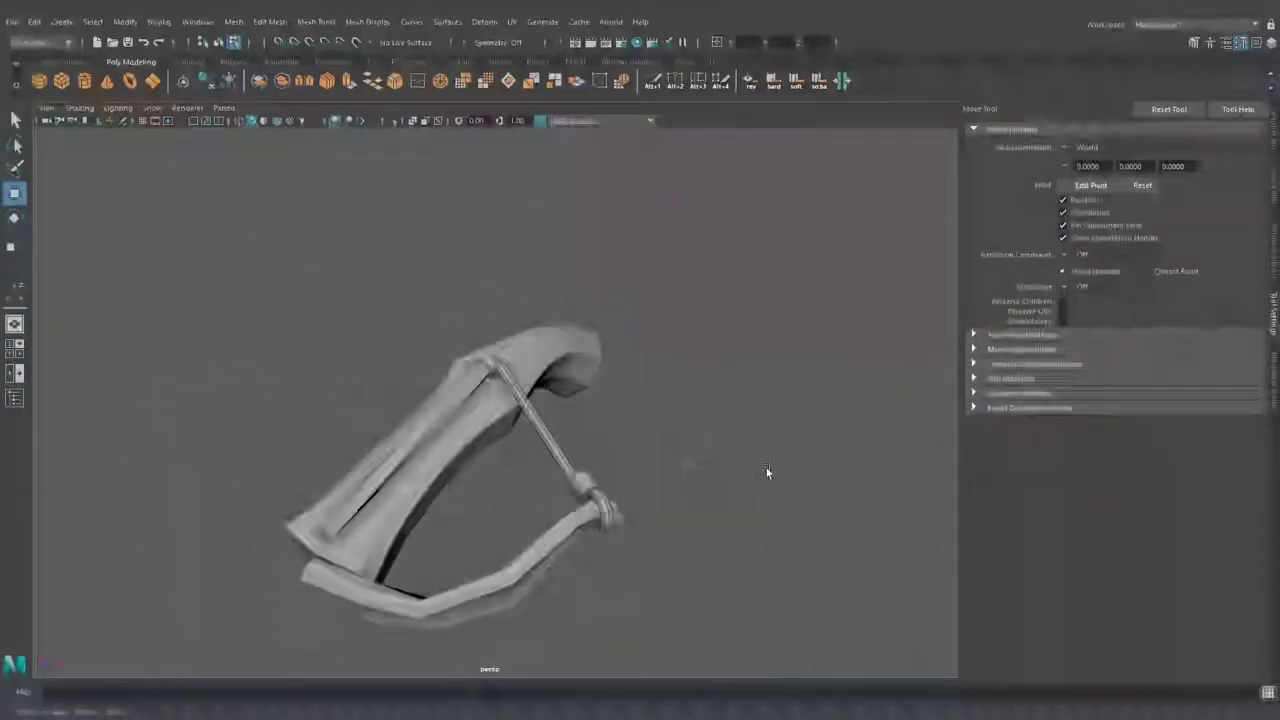
pyautogui.press('f')
pyautogui.press('f')
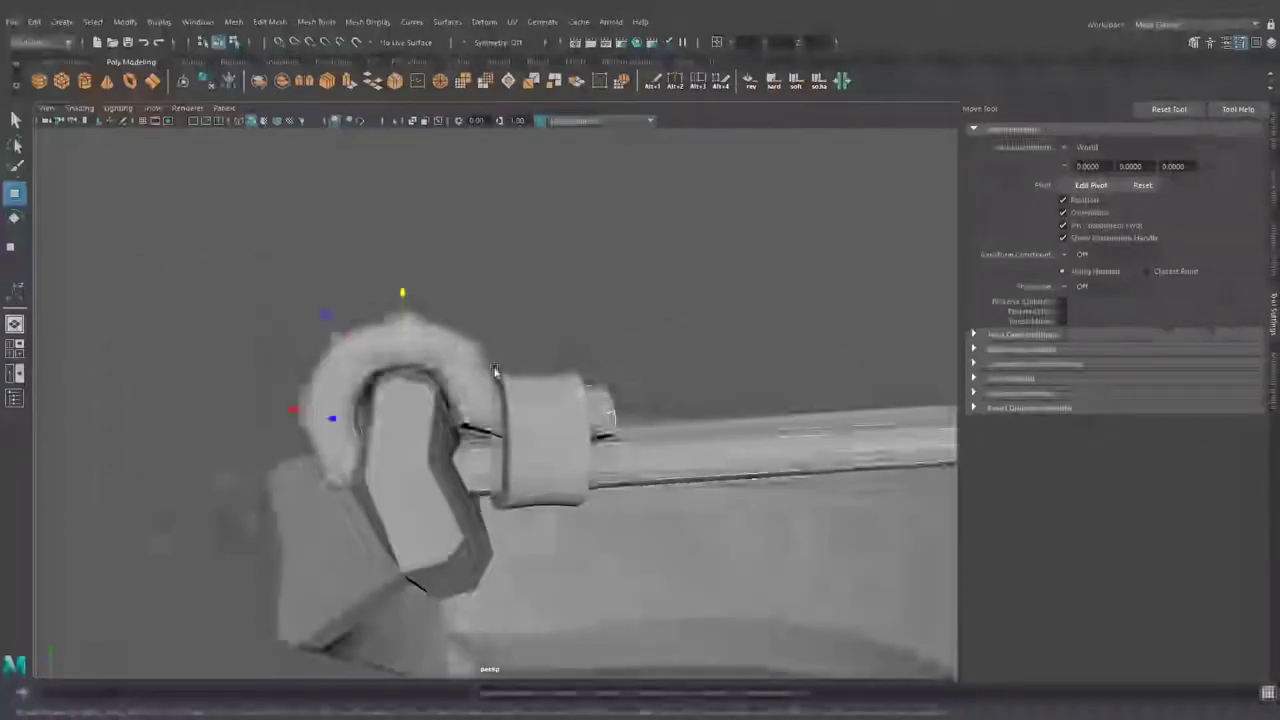
pyautogui.keyDown('alt'); pyautogui.moveTo(500, 400); pyautogui.dragTo(620, 360); pyautogui.keyUp('alt')
pyautogui.keyDown('alt'); pyautogui.moveTo(500, 400); pyautogui.dragTo(605, 373); pyautogui.keyUp('alt')
pyautogui.moveTo(817, 281)
pyautogui.keyDown('alt'); pyautogui.mouseDown()
pyautogui.moveTo(690, 481)
pyautogui.moveTo(551, 405)
pyautogui.moveTo(651, 380)
pyautogui.moveTo(629, 349)
pyautogui.moveTo(651, 400)
pyautogui.mouseUp(); pyautogui.keyUp('alt')
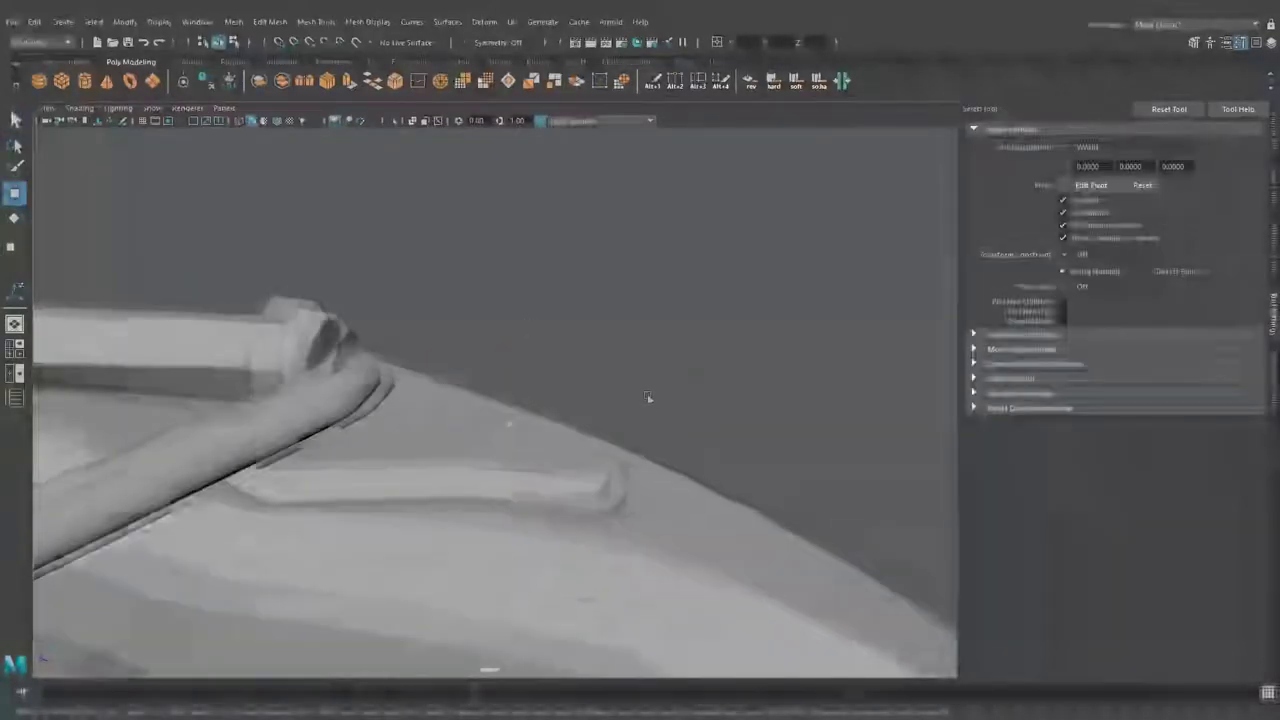
pyautogui.click(86, 82)
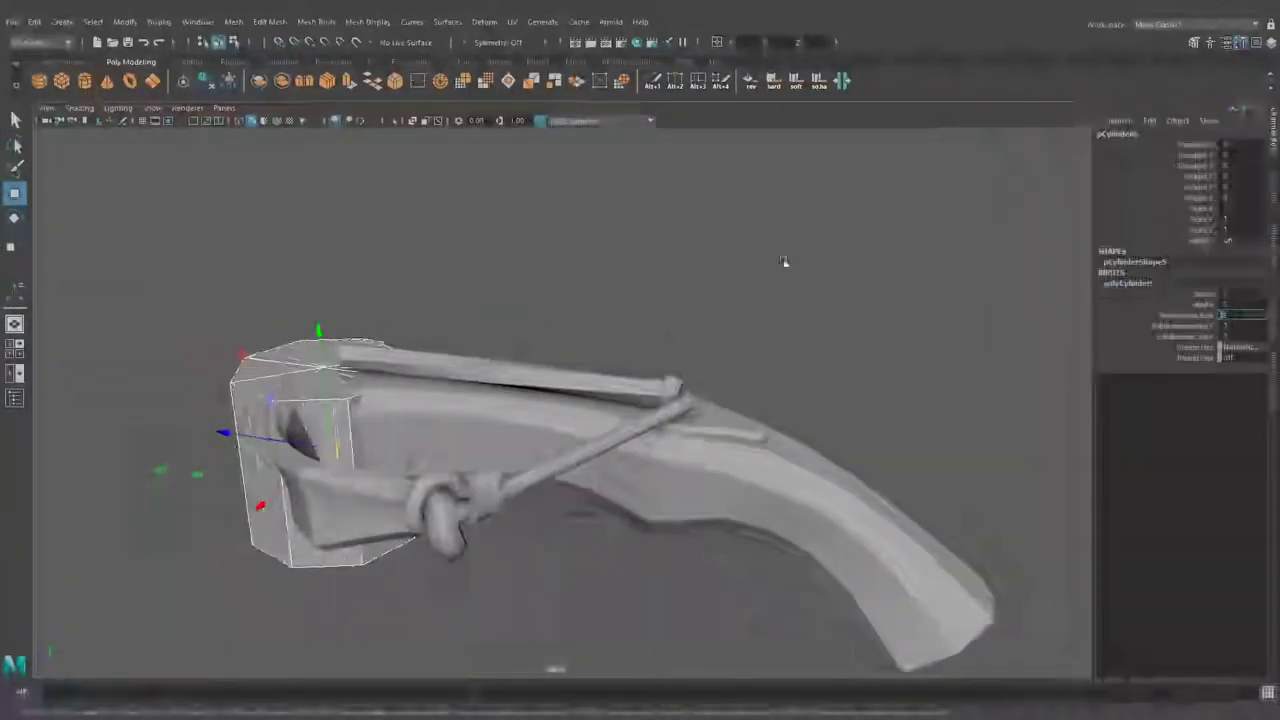
# Bevel the new cylinder's top edges to form an octagonal pivot cap.
pyautogui.press('f')
pyautogui.keyDown('alt'); pyautogui.moveTo(808, 320); pyautogui.dragTo(672, 348); pyautogui.keyUp('alt')
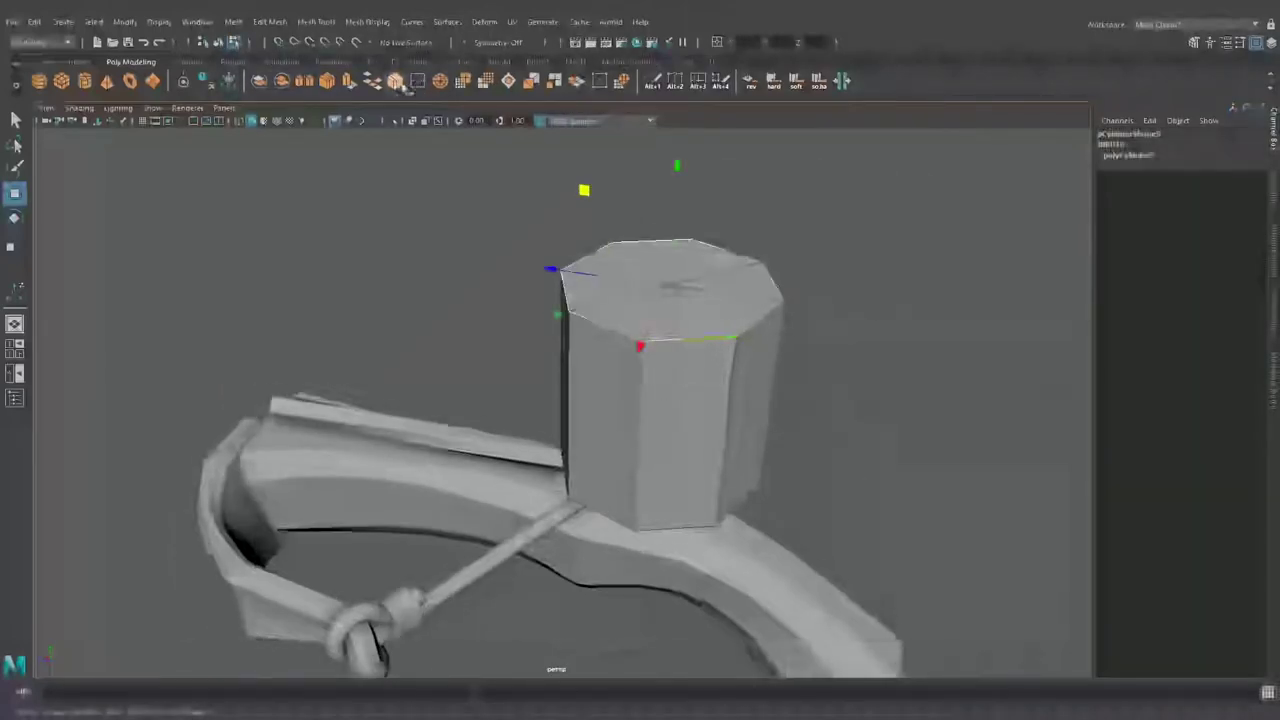
pyautogui.click(396, 82)
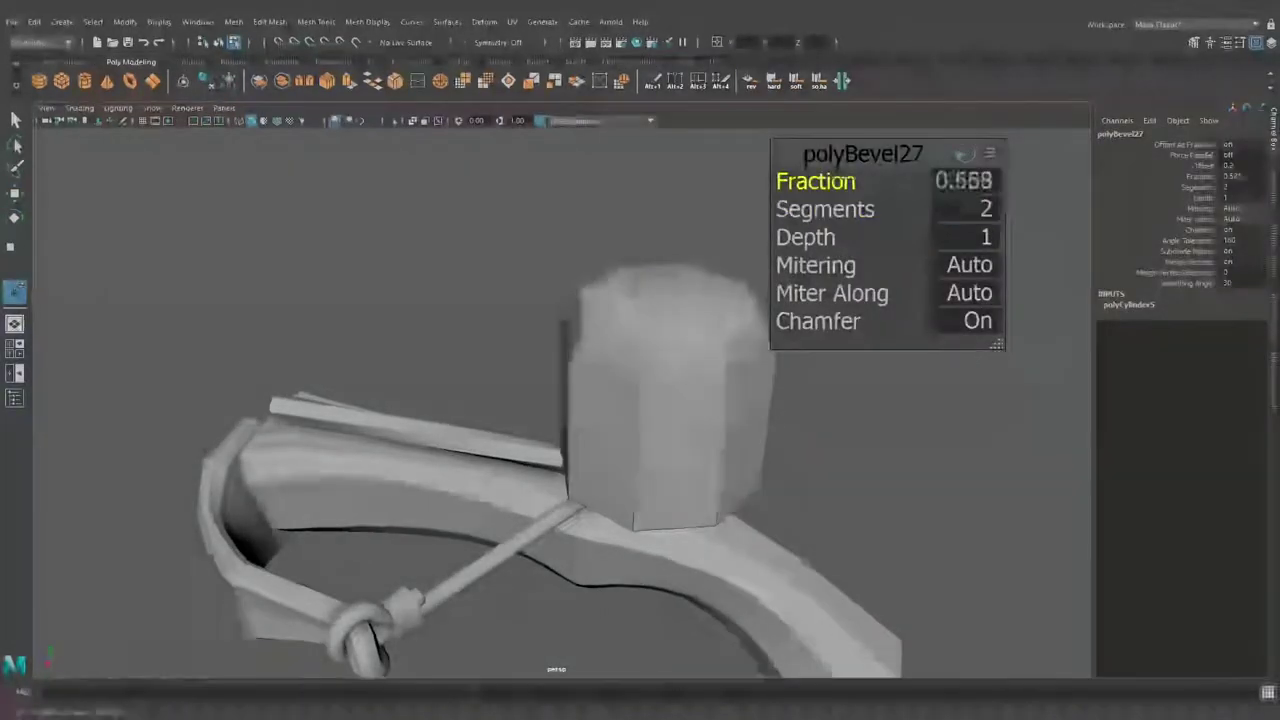
pyautogui.click(900, 210)
pyautogui.keyDown('alt'); pyautogui.moveTo(900, 210); pyautogui.dragTo(856, 231); pyautogui.keyUp('alt')
pyautogui.moveTo(560, 470)
pyautogui.keyDown('alt'); pyautogui.mouseDown()
pyautogui.moveTo(550, 413)
pyautogui.moveTo(530, 470)
pyautogui.mouseUp(); pyautogui.keyUp('alt')
pyautogui.press('q')
pyautogui.click(535, 410)
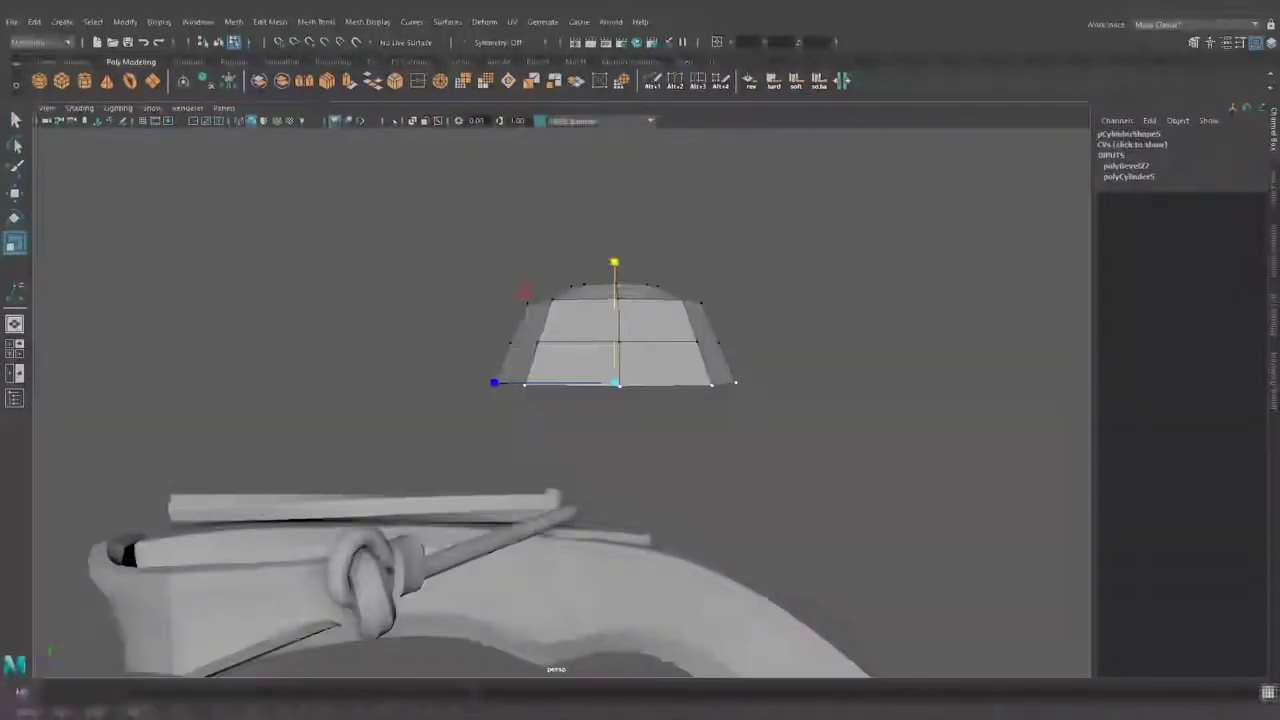
# Bevel the cap's edges again with 2 segments and return to object selection.
pyautogui.moveTo(680, 391)
pyautogui.keyDown('alt'); pyautogui.mouseDown()
pyautogui.moveTo(600, 420)
pyautogui.moveTo(622, 293)
pyautogui.mouseUp(); pyautogui.keyUp('alt')
pyautogui.hotkey('ctrl', 'b')
pyautogui.click(512, 325)
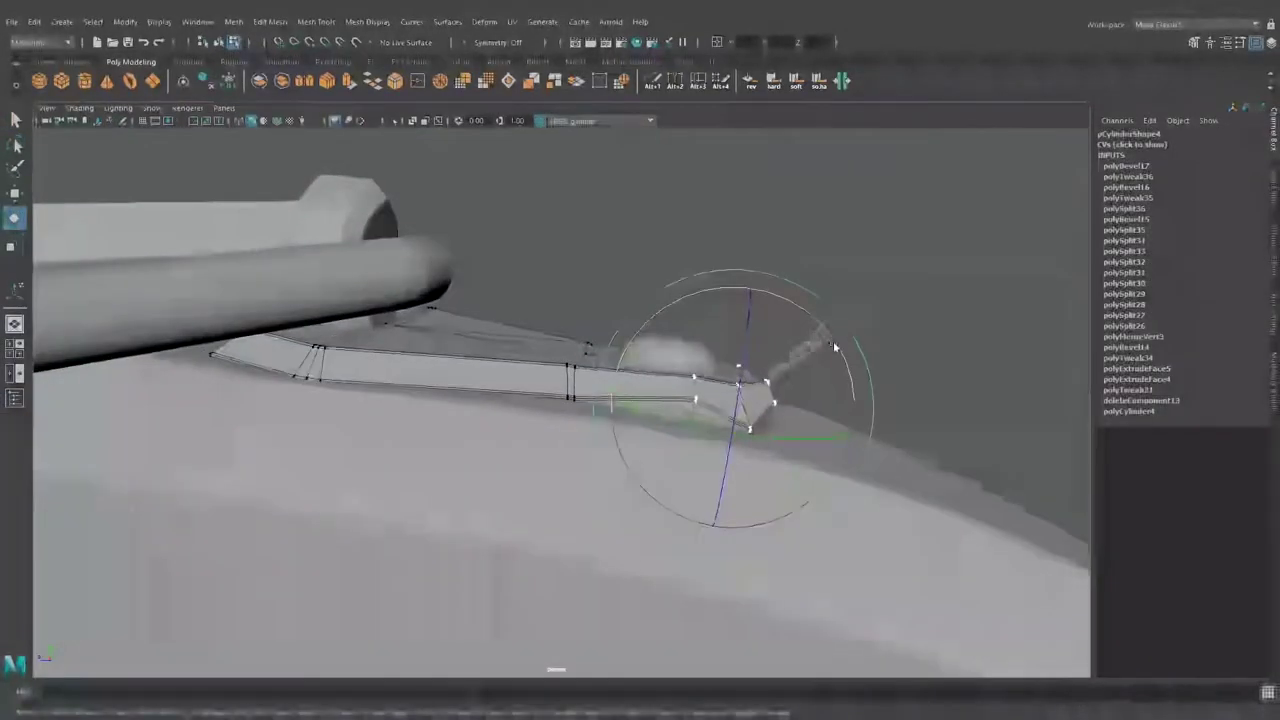
pyautogui.press('q')
pyautogui.press('F8')
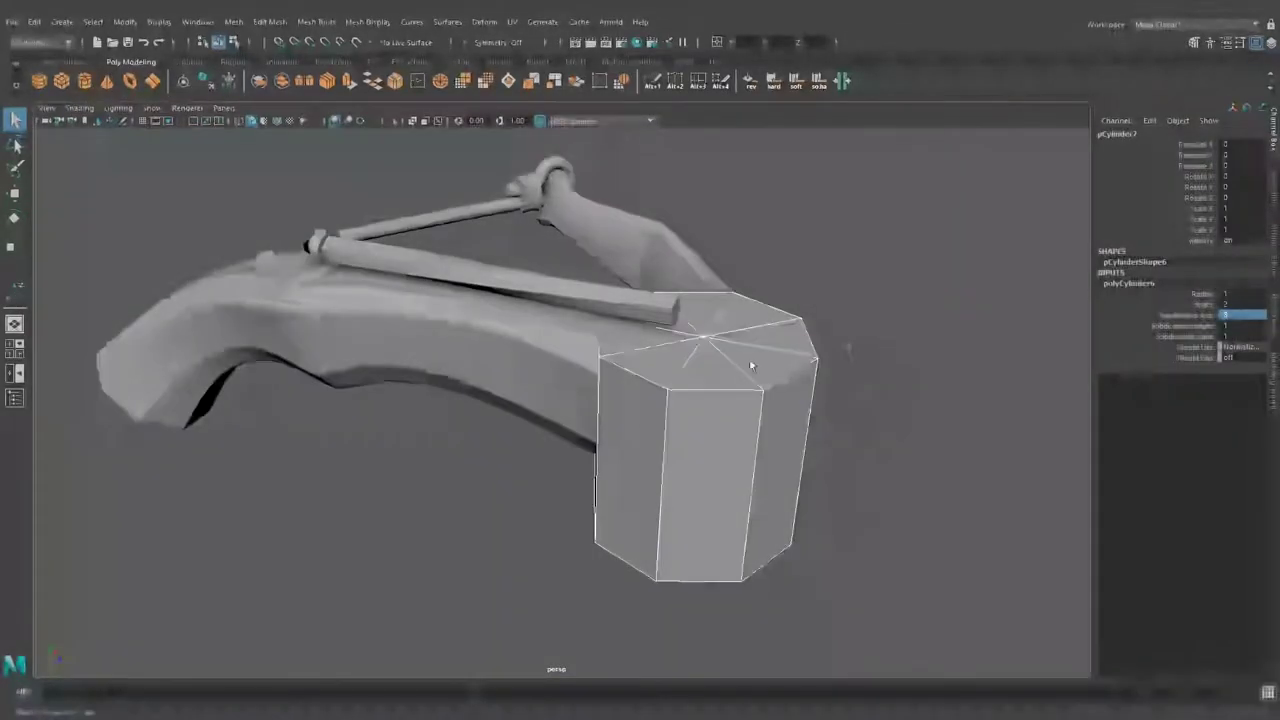
# Move the new cylinder away from the crossbow and look along its cone-shaped tip.
pyautogui.press('w')
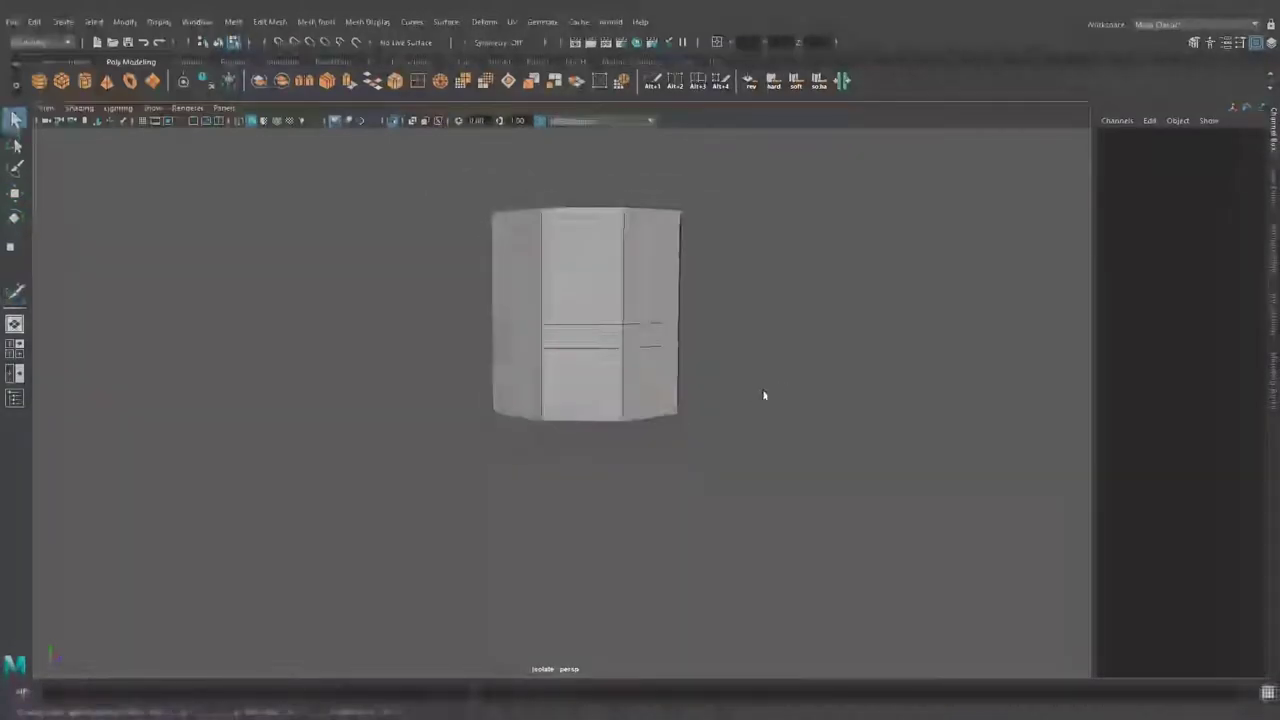
pyautogui.keyDown('alt'); pyautogui.moveTo(794, 325); pyautogui.dragTo(667, 429); pyautogui.keyUp('alt')
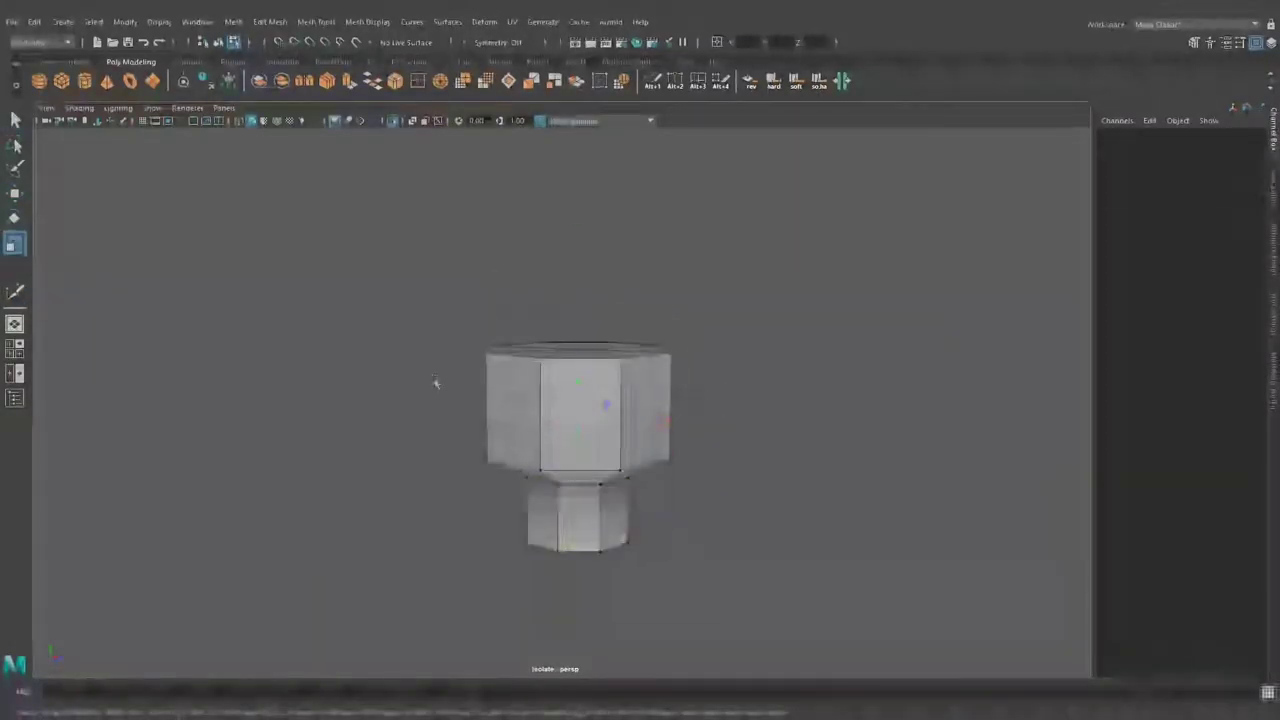
pyautogui.keyDown('alt'); pyautogui.moveTo(694, 258); pyautogui.dragTo(677, 432); pyautogui.keyUp('alt')
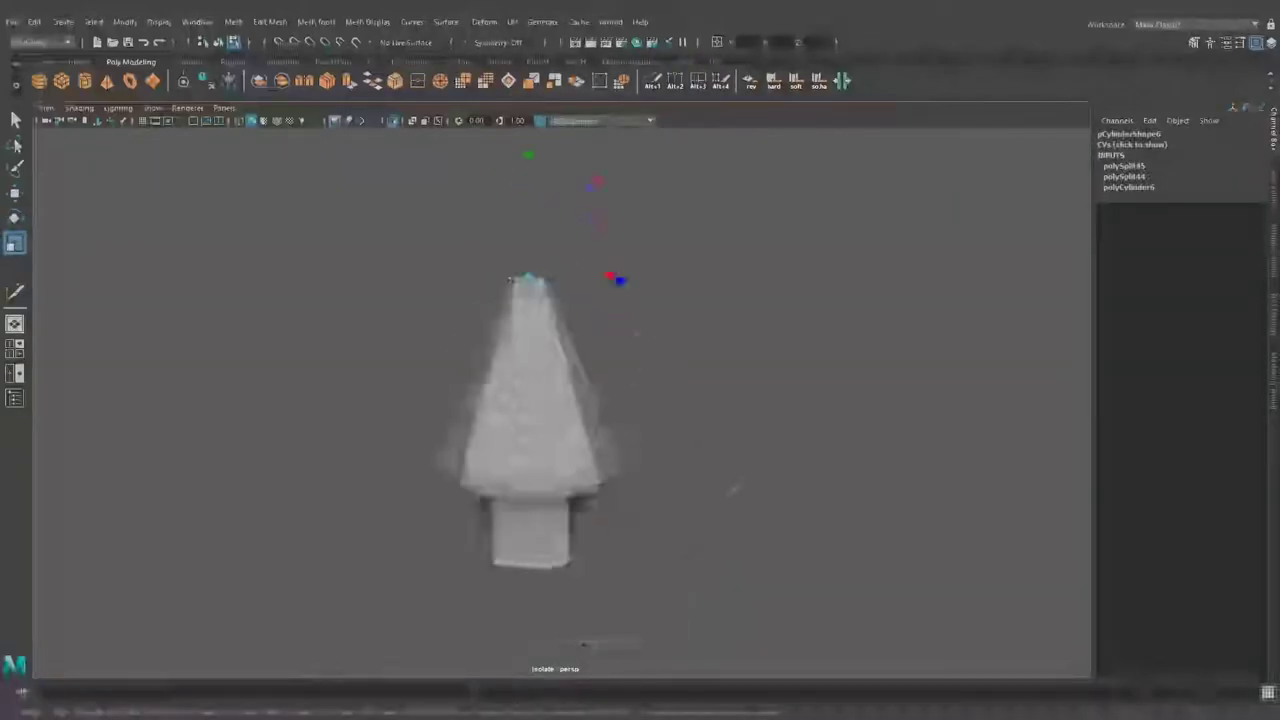
pyautogui.keyDown('alt'); pyautogui.moveTo(669, 344); pyautogui.dragTo(745, 333); pyautogui.keyUp('alt')
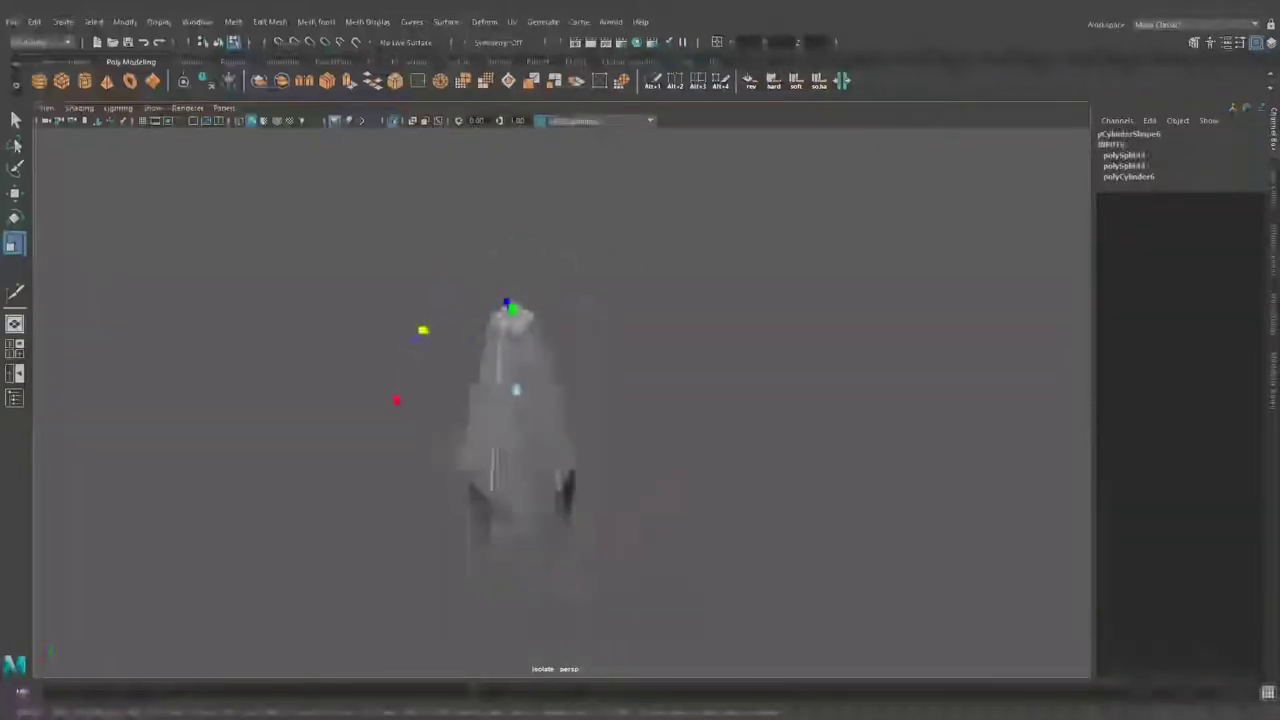
pyautogui.moveTo(435, 337)
pyautogui.keyDown('alt'); pyautogui.mouseDown()
pyautogui.moveTo(608, 289)
pyautogui.moveTo(663, 323)
pyautogui.moveTo(598, 637)
pyautogui.moveTo(610, 620)
pyautogui.mouseUp(); pyautogui.keyUp('alt')
# Select the vertices around the cone tip.
pyautogui.press('q')
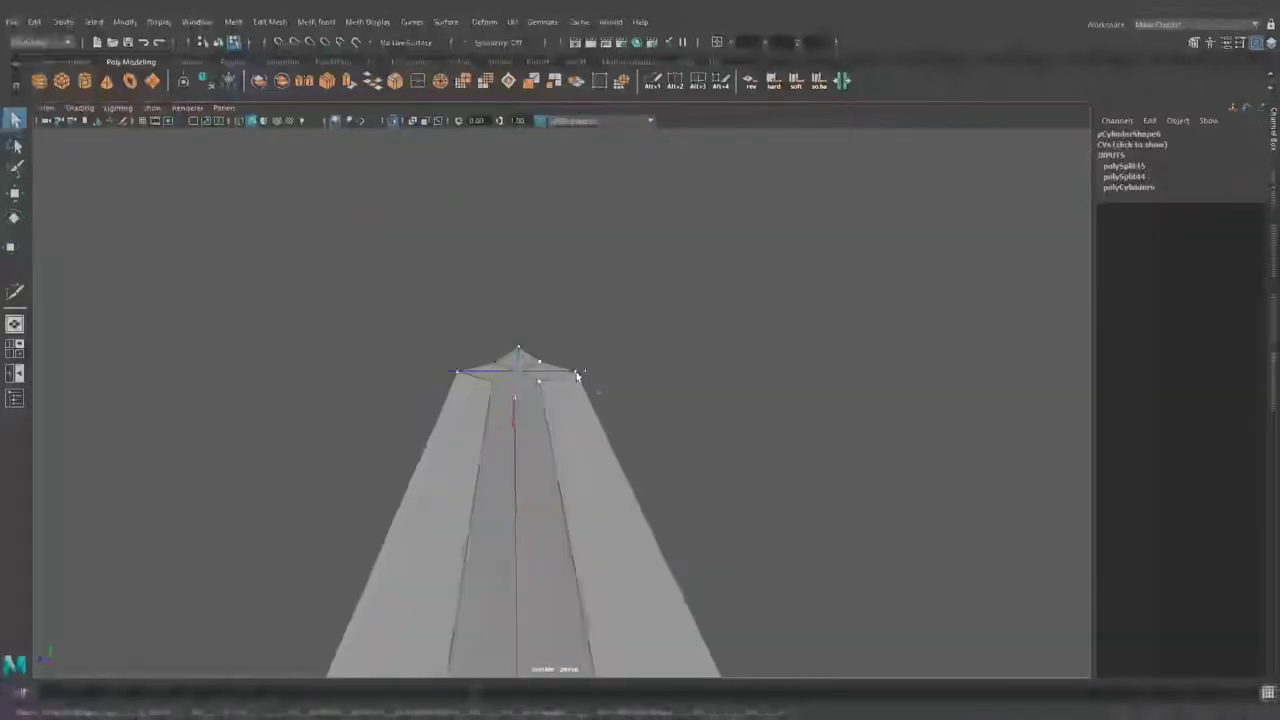
pyautogui.press('w')
pyautogui.moveTo(517, 263)
pyautogui.keyDown('alt'); pyautogui.mouseDown()
pyautogui.moveTo(600, 382)
pyautogui.moveTo(630, 296)
pyautogui.moveTo(484, 248)
pyautogui.mouseUp(); pyautogui.keyUp('alt')
pyautogui.press('q')
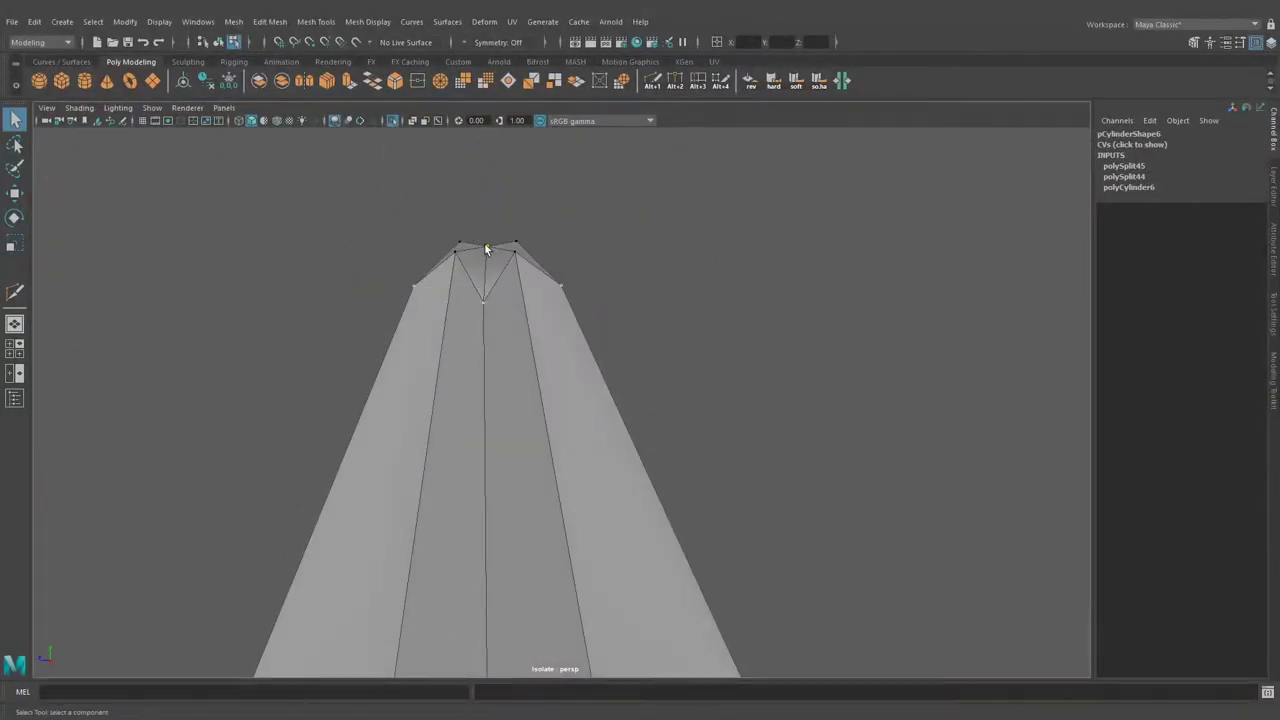
pyautogui.moveTo(481, 165)
pyautogui.keyDown('alt'); pyautogui.mouseDown()
pyautogui.moveTo(600, 251)
pyautogui.moveTo(620, 290)
pyautogui.moveTo(590, 306)
pyautogui.moveTo(558, 268)
pyautogui.mouseUp(); pyautogui.keyUp('alt')
pyautogui.moveTo(558, 268)
pyautogui.mouseDown()
pyautogui.moveTo(462, 299)
pyautogui.moveTo(626, 351)
pyautogui.moveTo(706, 326)
pyautogui.moveTo(652, 316)
pyautogui.moveTo(548, 343)
pyautogui.moveTo(500, 305)
pyautogui.moveTo(784, 342)
pyautogui.mouseUp()
pyautogui.press('F8')
# Try bevels on the cone's edges, undoing each attempt.
pyautogui.click(395, 80)
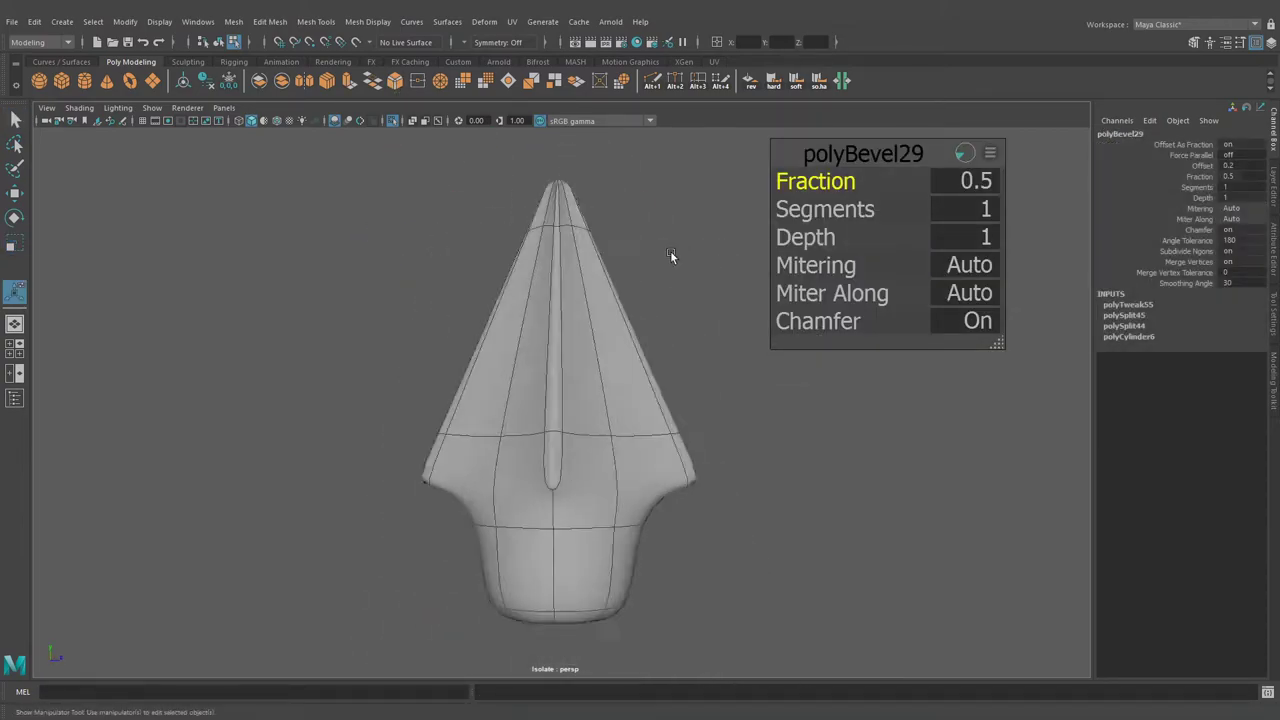
pyautogui.hotkey('ctrl', 'z')
pyautogui.keyDown('alt'); pyautogui.moveTo(588, 416); pyautogui.dragTo(646, 233); pyautogui.keyUp('alt')
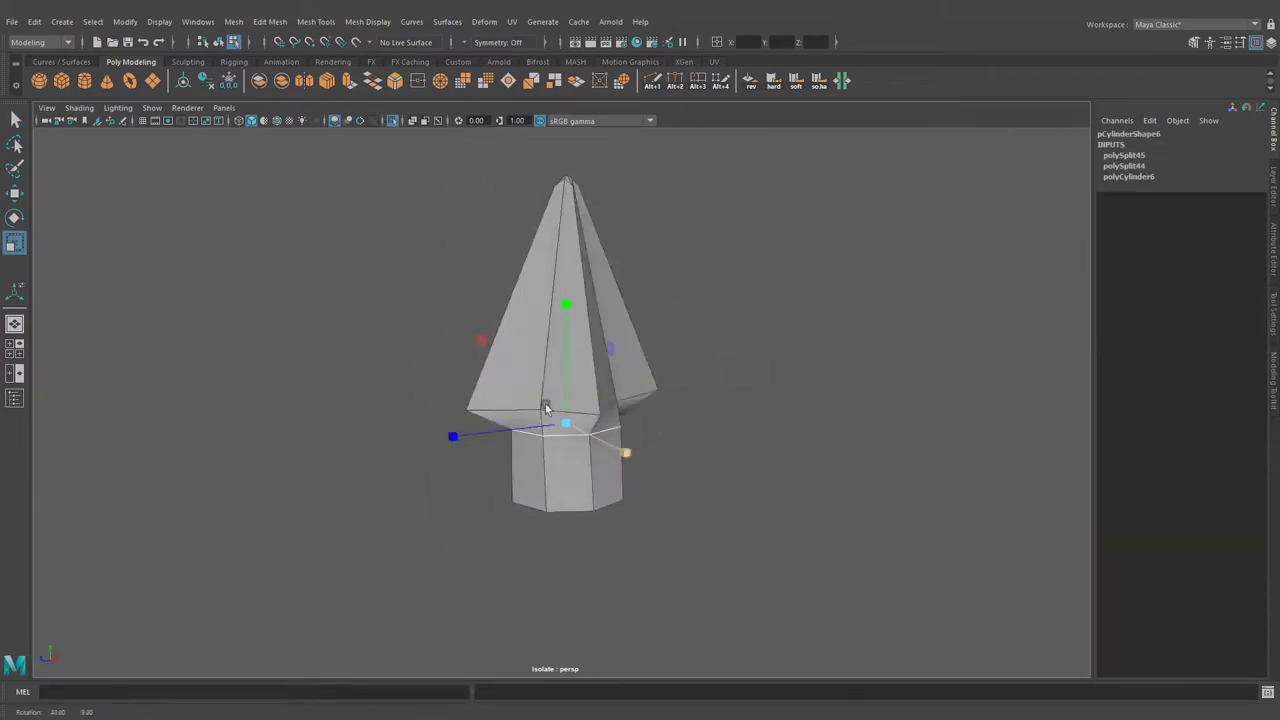
pyautogui.keyDown('alt'); pyautogui.moveTo(530, 430); pyautogui.dragTo(603, 362); pyautogui.keyUp('alt')
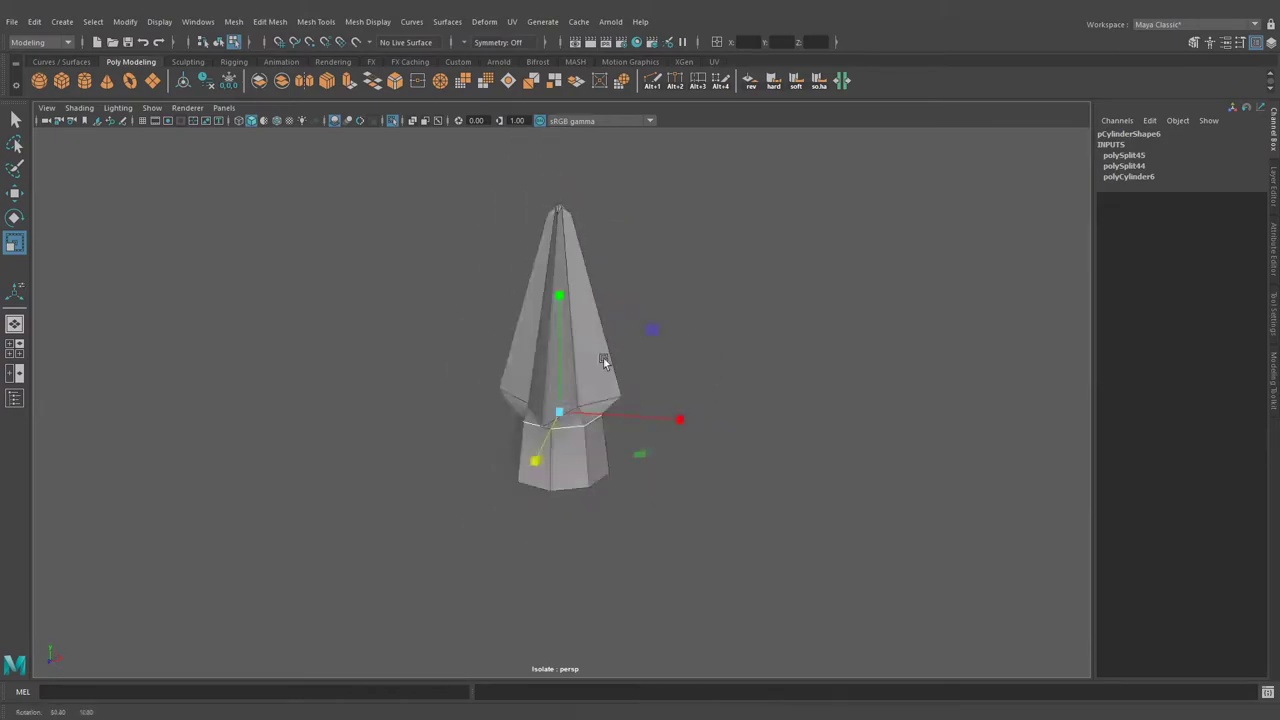
pyautogui.keyDown('alt'); pyautogui.moveTo(630, 455); pyautogui.dragTo(560, 400); pyautogui.keyUp('alt')
pyautogui.moveTo(594, 294); pyautogui.dragTo(482, 367)
pyautogui.moveTo(643, 337)
pyautogui.keyDown('alt'); pyautogui.mouseDown(button='right')
pyautogui.moveTo(645, 348)
pyautogui.moveTo(651, 313)
pyautogui.mouseUp(button='right'); pyautogui.keyUp('alt')
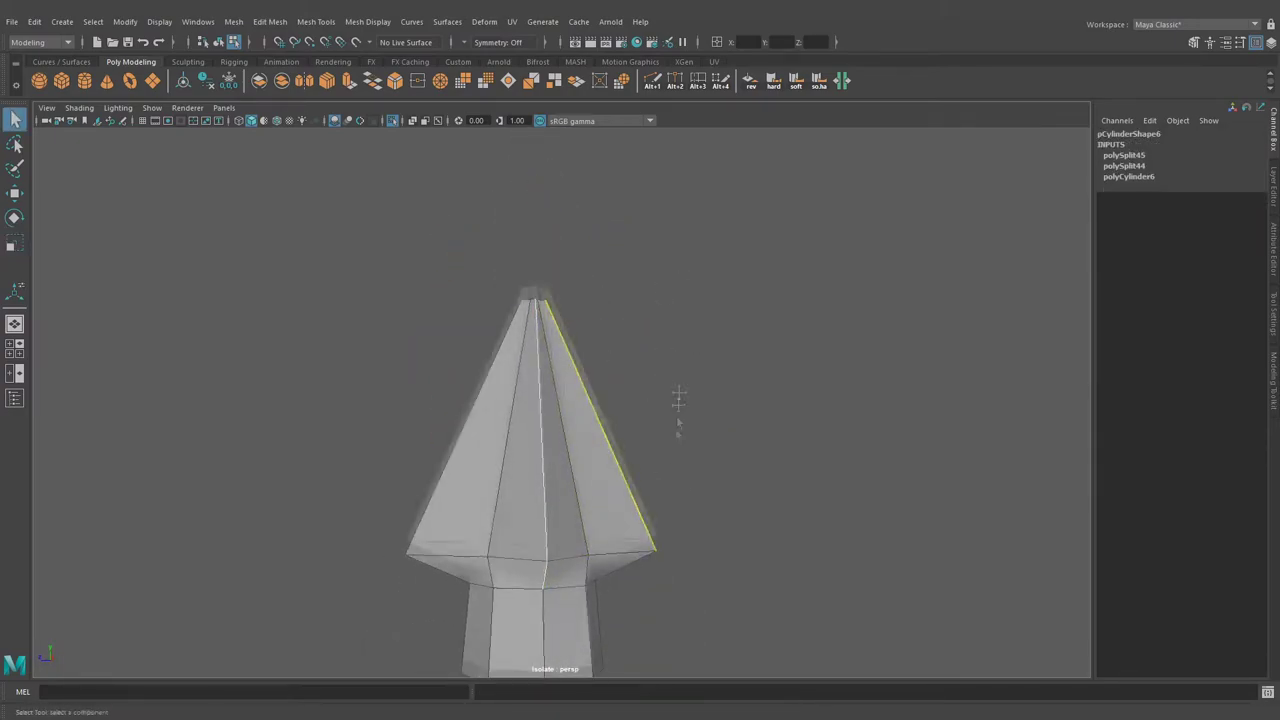
pyautogui.keyDown('alt'); pyautogui.moveTo(675, 450); pyautogui.dragTo(560, 487); pyautogui.keyUp('alt')
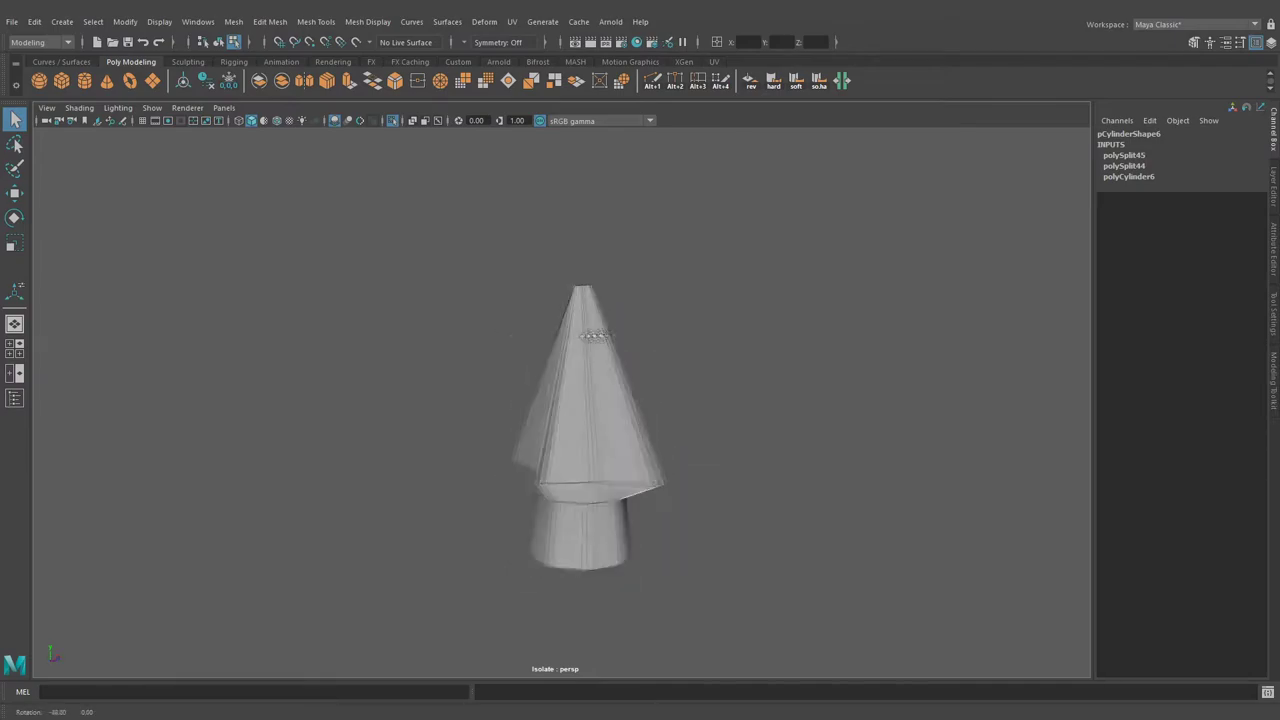
pyautogui.keyDown('alt'); pyautogui.moveTo(620, 400); pyautogui.dragTo(597, 210); pyautogui.keyUp('alt')
pyautogui.hotkey('ctrl', 'b')
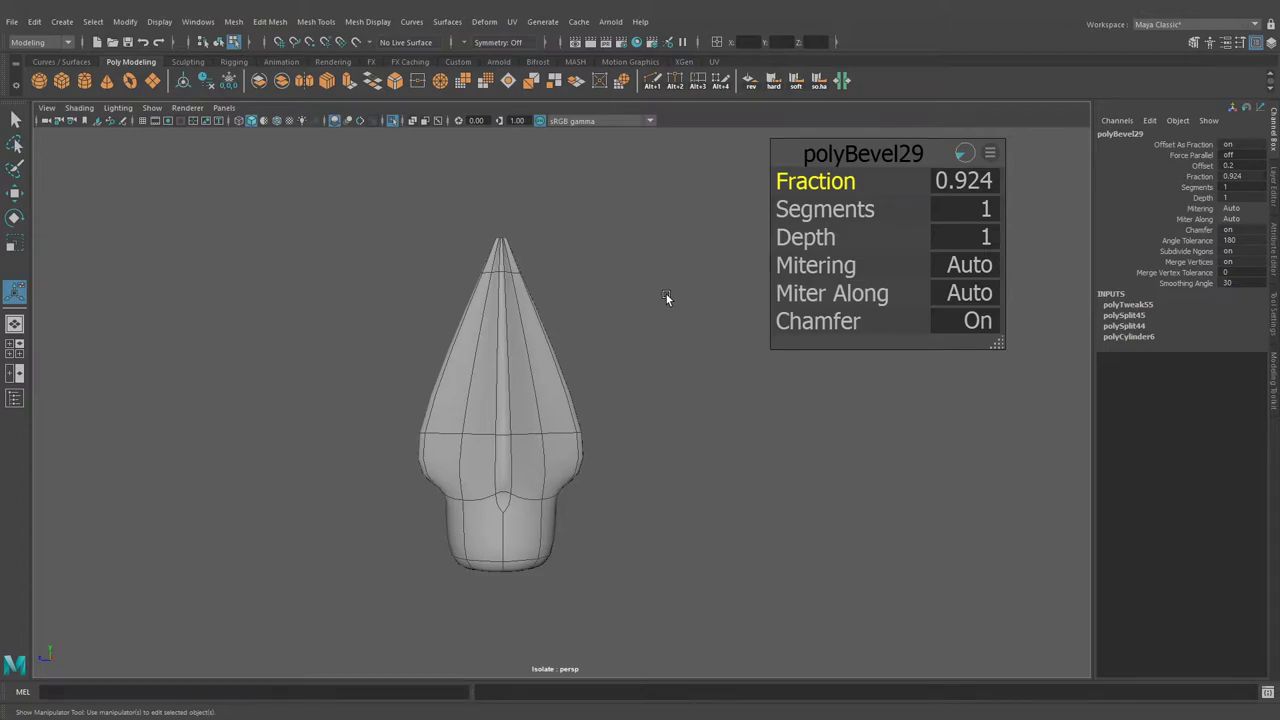
pyautogui.scroll(3, 571, 271)
pyautogui.scroll(2, 628, 286)
pyautogui.hotkey('ctrl', 'z')
# Merge the tip vertices into one point and pull the apex in the side view.
pyautogui.moveTo(717, 256)
pyautogui.keyDown('alt'); pyautogui.mouseDown()
pyautogui.moveTo(686, 314)
pyautogui.moveTo(686, 263)
pyautogui.moveTo(686, 371)
pyautogui.mouseUp(); pyautogui.keyUp('alt')
pyautogui.moveTo(703, 216); pyautogui.dragTo(437, 358)
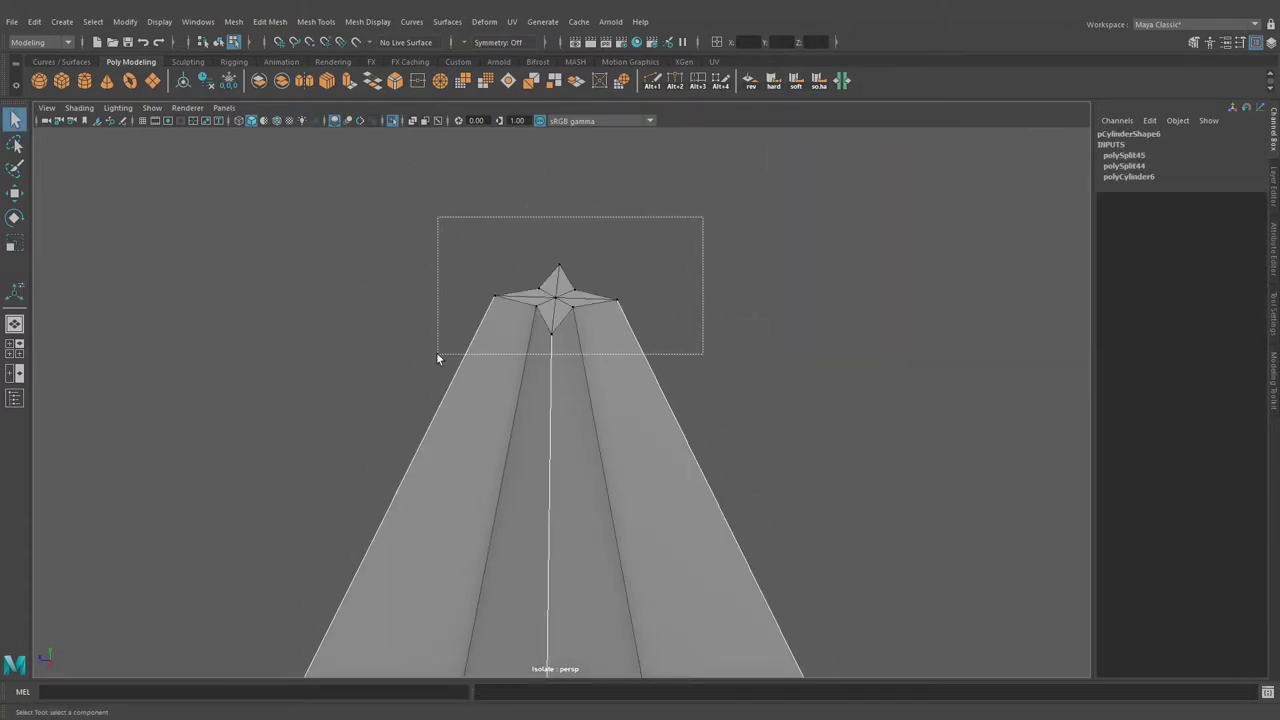
pyautogui.click(418, 81)
pyautogui.keyDown('alt'); pyautogui.moveTo(814, 343); pyautogui.dragTo(718, 304); pyautogui.keyUp('alt')
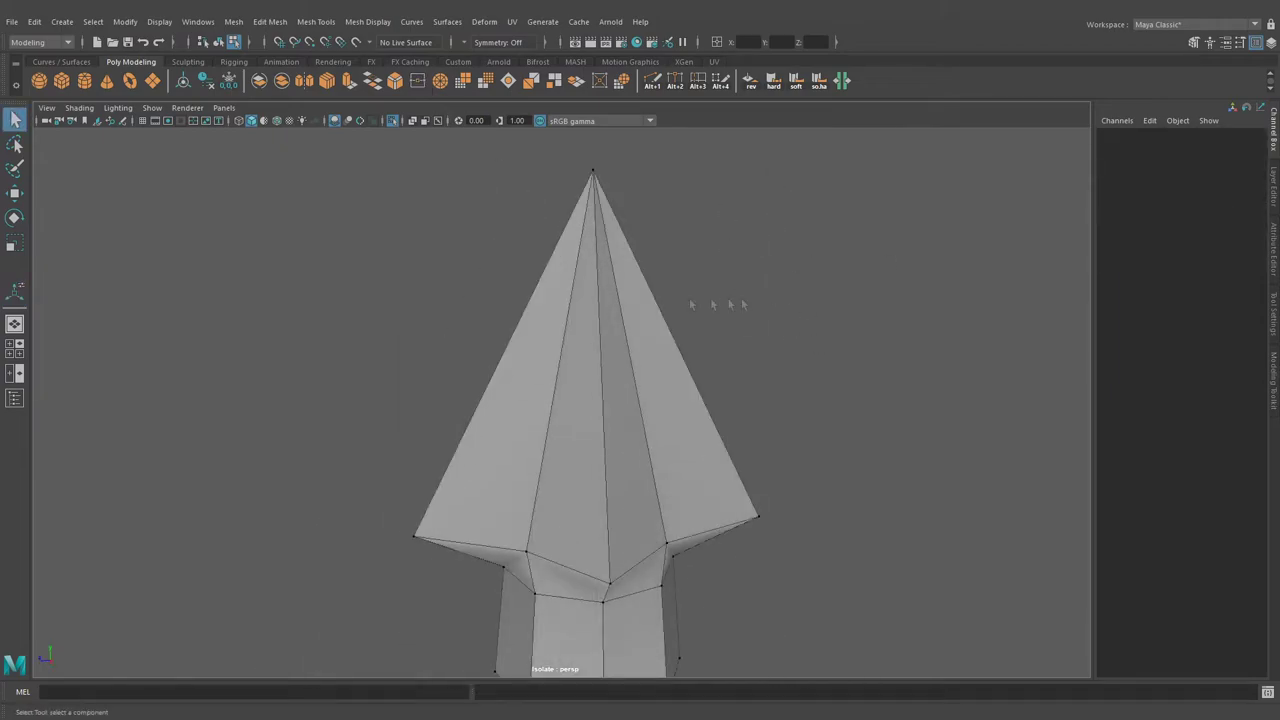
pyautogui.moveTo(814, 337); pyautogui.dragTo(152, 255)
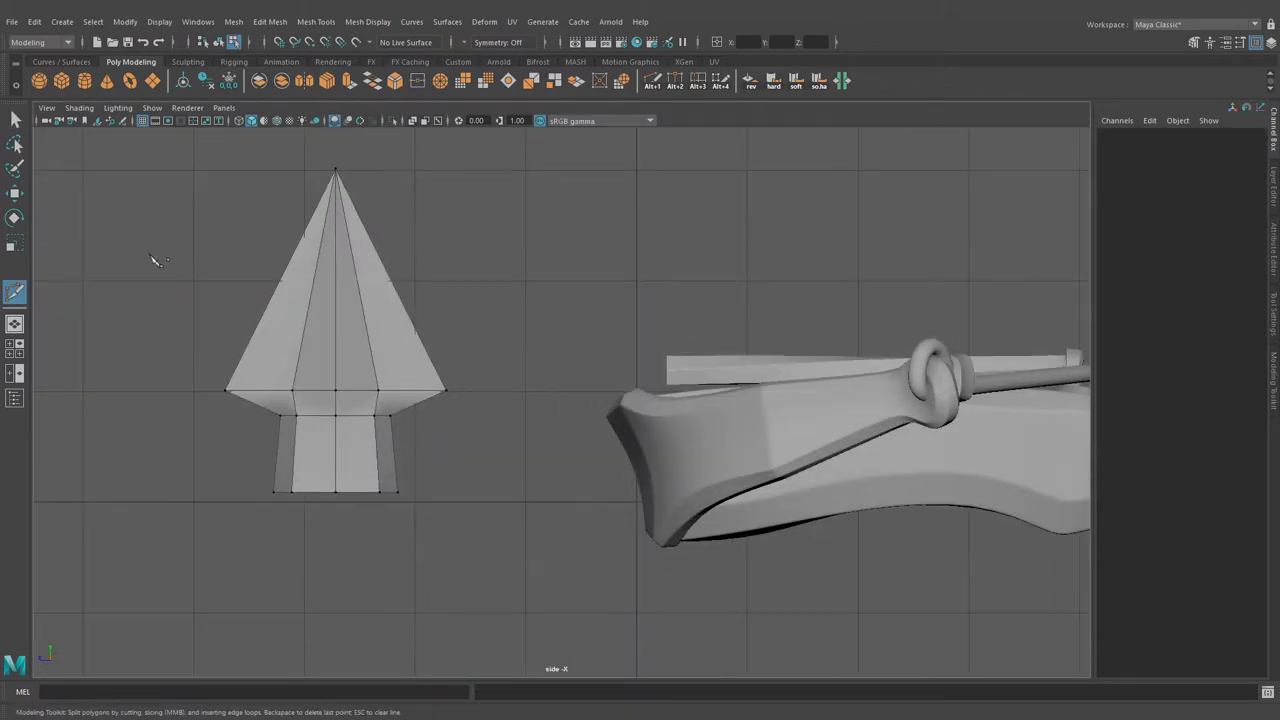
pyautogui.keyDown('alt'); pyautogui.moveTo(365, 263); pyautogui.dragTo(440, 326, button='middle'); pyautogui.keyUp('alt')
pyautogui.press('w')
pyautogui.click(410, 242)
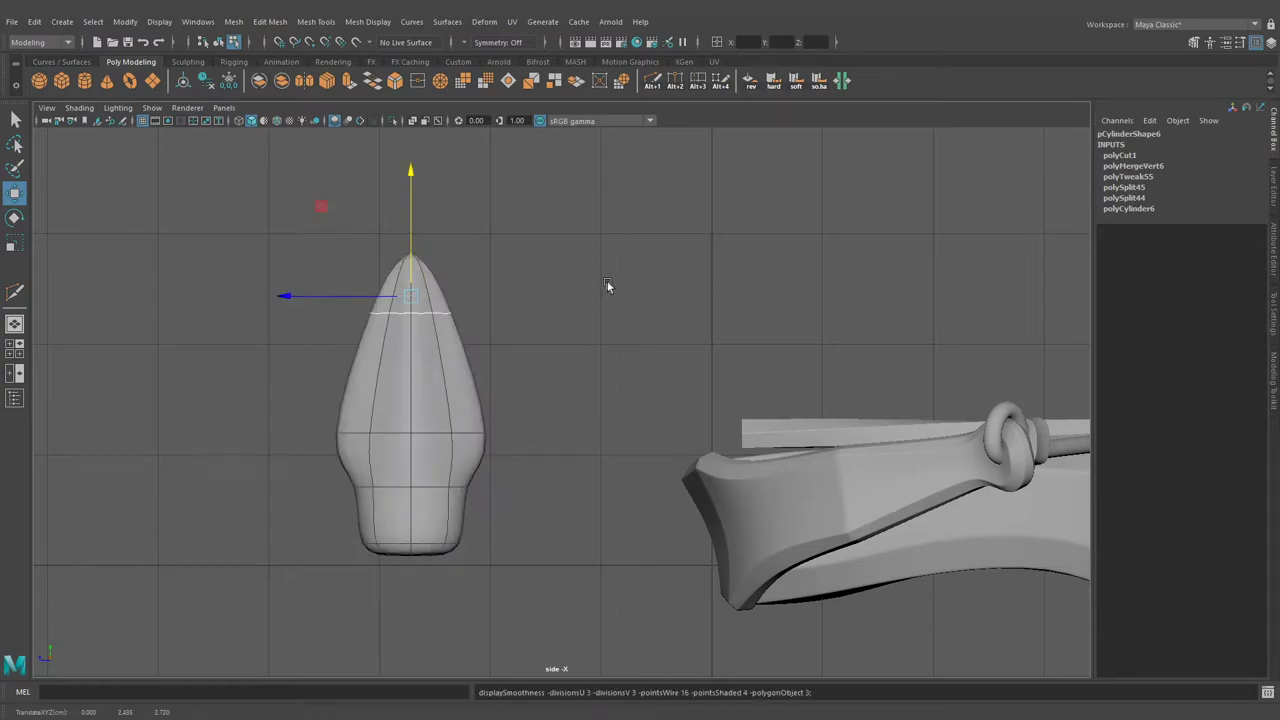
pyautogui.moveTo(342, 298); pyautogui.dragTo(348, 298)
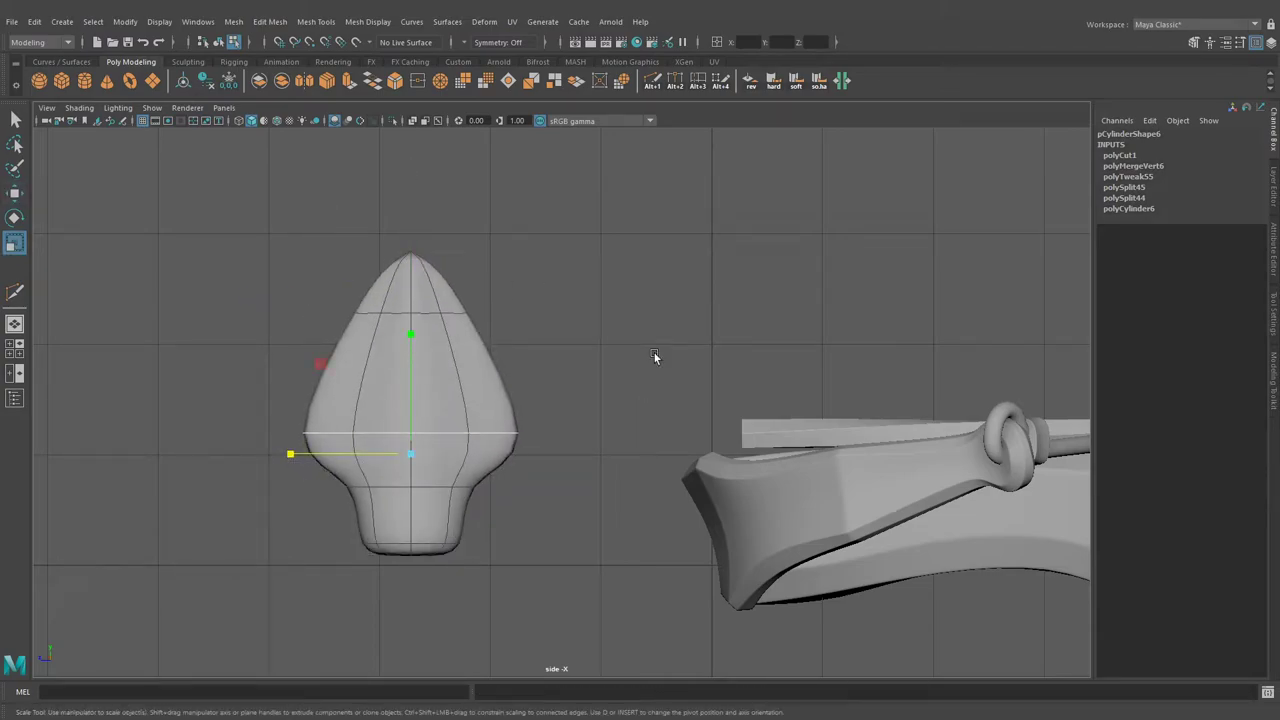
# Inspect the spike in isolation, then show the whole crossbow again.
pyautogui.hotkey('ctrl', '1')
pyautogui.keyDown('alt'); pyautogui.moveTo(795, 271); pyautogui.dragTo(604, 420); pyautogui.keyUp('alt')
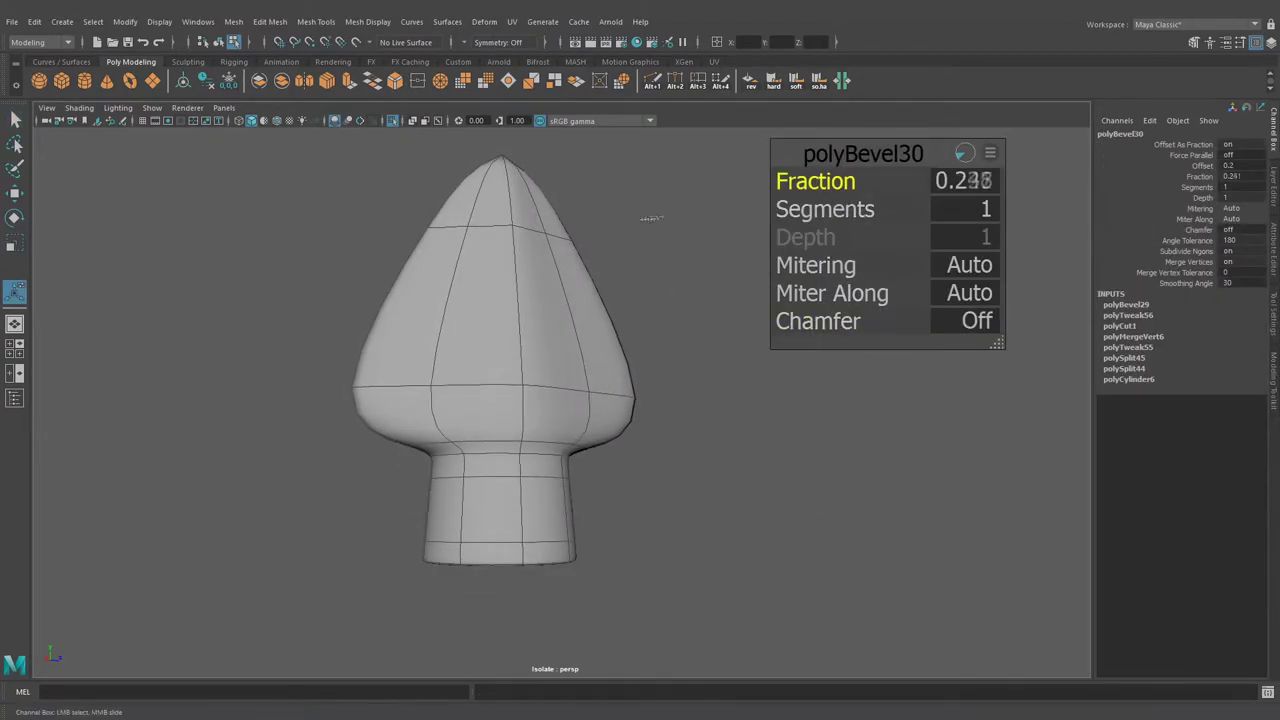
pyautogui.hotkey('ctrl', '1')
# Rotate the spike tip 90° in X and Z and scale it down to 0.317.
pyautogui.press('e')
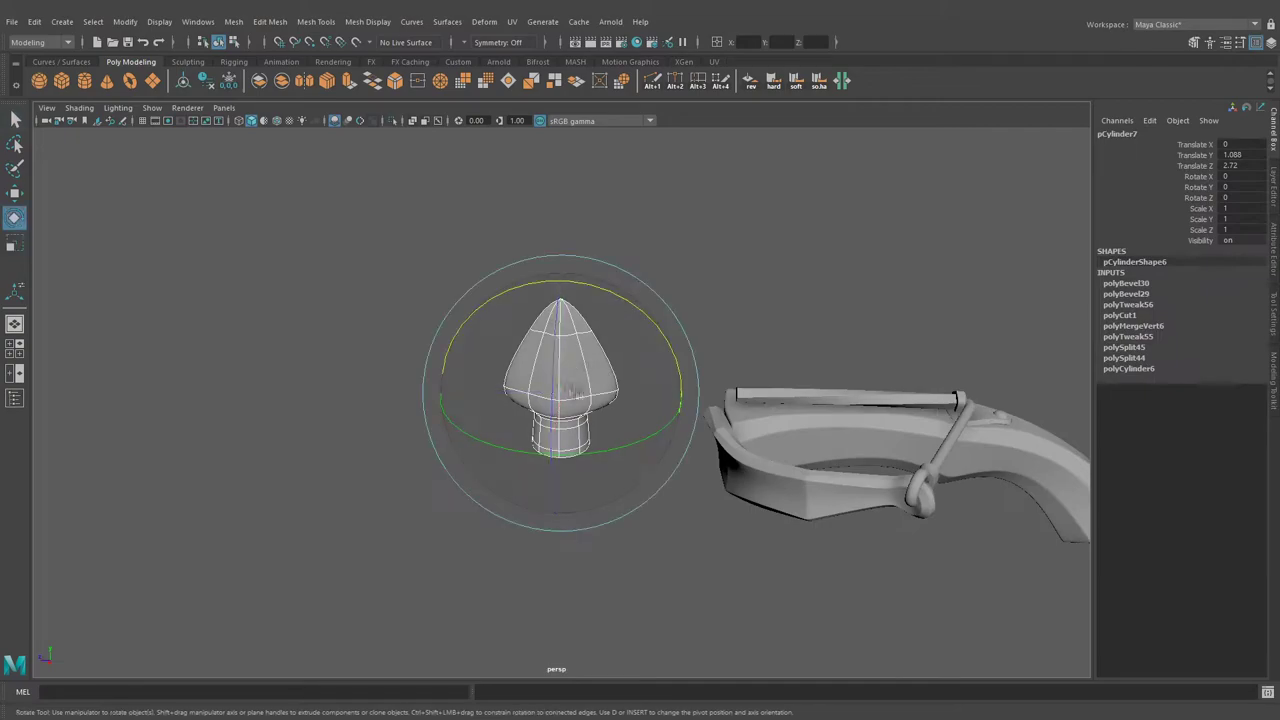
pyautogui.keyDown('alt'); pyautogui.moveTo(419, 330); pyautogui.dragTo(646, 345); pyautogui.keyUp('alt')
pyautogui.keyDown('alt'); pyautogui.moveTo(811, 375); pyautogui.dragTo(670, 342); pyautogui.keyUp('alt')
pyautogui.press('w')
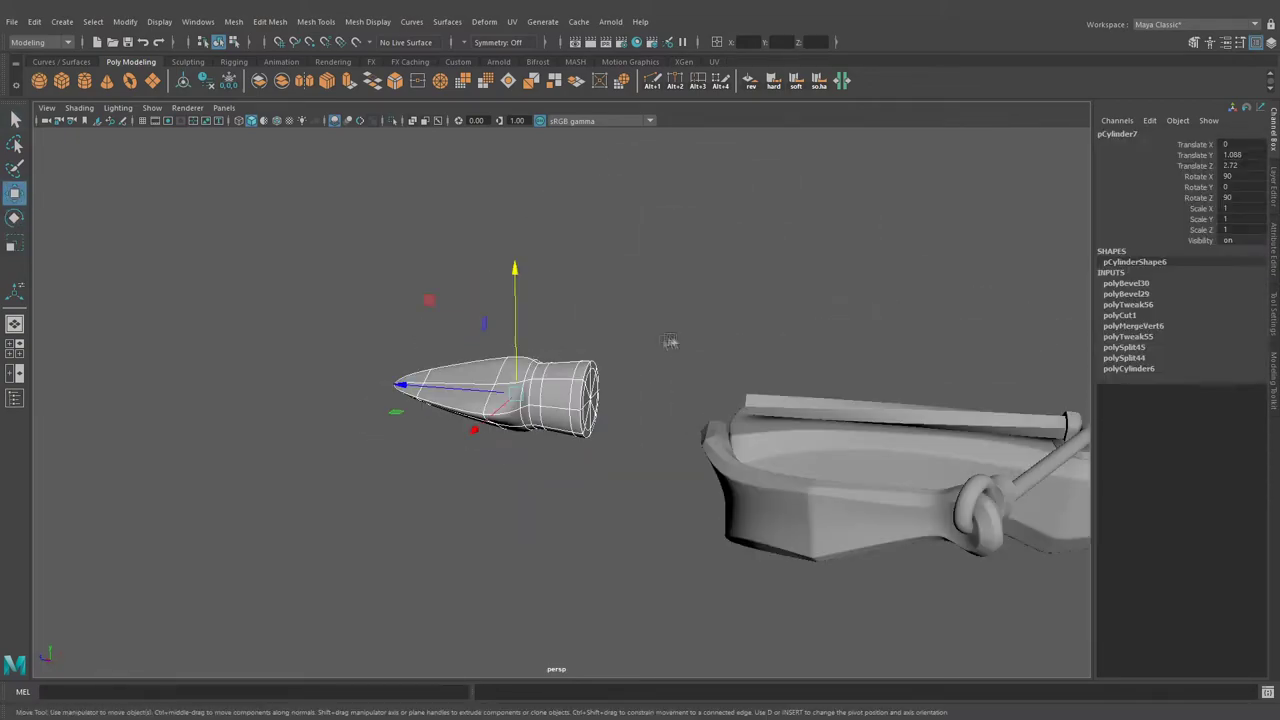
pyautogui.press('r')
pyautogui.moveTo(581, 300)
pyautogui.keyDown('alt'); pyautogui.mouseDown()
pyautogui.moveTo(549, 434)
pyautogui.moveTo(410, 486)
pyautogui.moveTo(903, 480)
pyautogui.moveTo(716, 390)
pyautogui.moveTo(607, 447)
pyautogui.mouseUp(); pyautogui.keyUp('alt')
# Slide the spike tip onto the front end of the rod.
pyautogui.press('w')
pyautogui.keyDown('alt'); pyautogui.moveTo(378, 131); pyautogui.dragTo(630, 320); pyautogui.keyUp('alt')
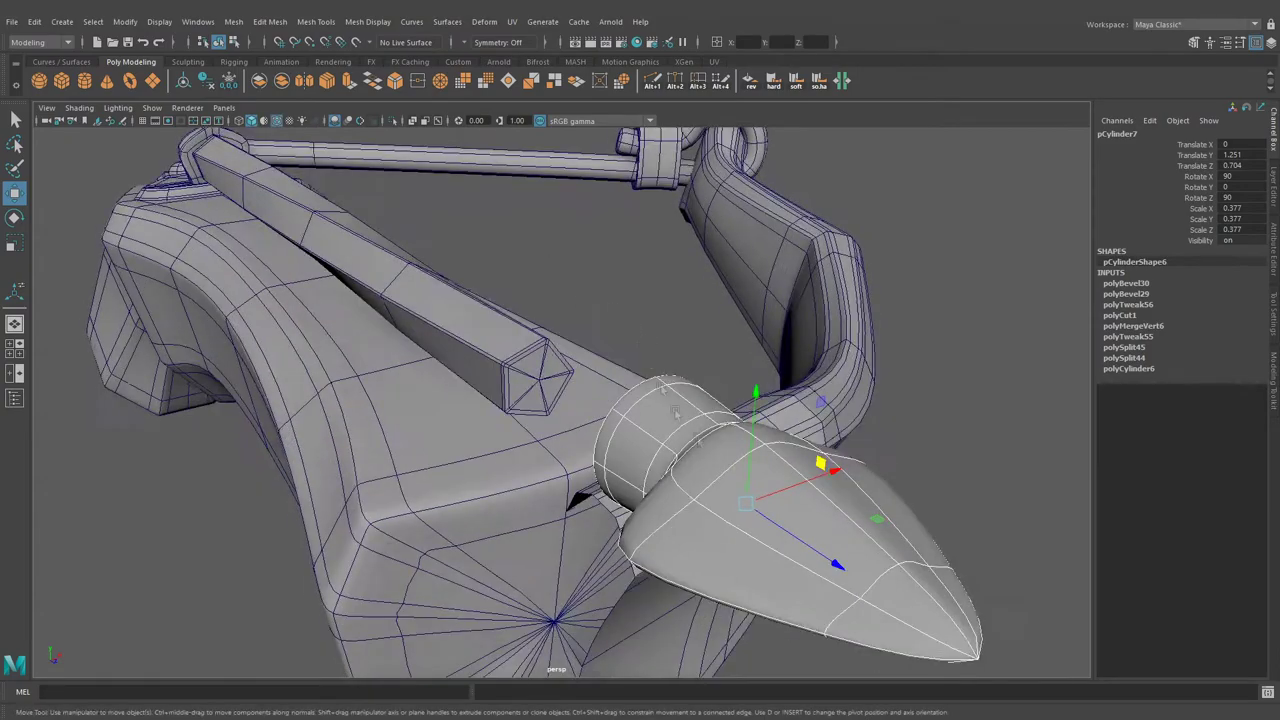
pyautogui.moveTo(797, 488); pyautogui.dragTo(800, 490)
pyautogui.moveTo(800, 490)
pyautogui.keyDown('alt'); pyautogui.mouseDown()
pyautogui.moveTo(623, 371)
pyautogui.moveTo(635, 385)
pyautogui.mouseUp(); pyautogui.keyUp('alt')
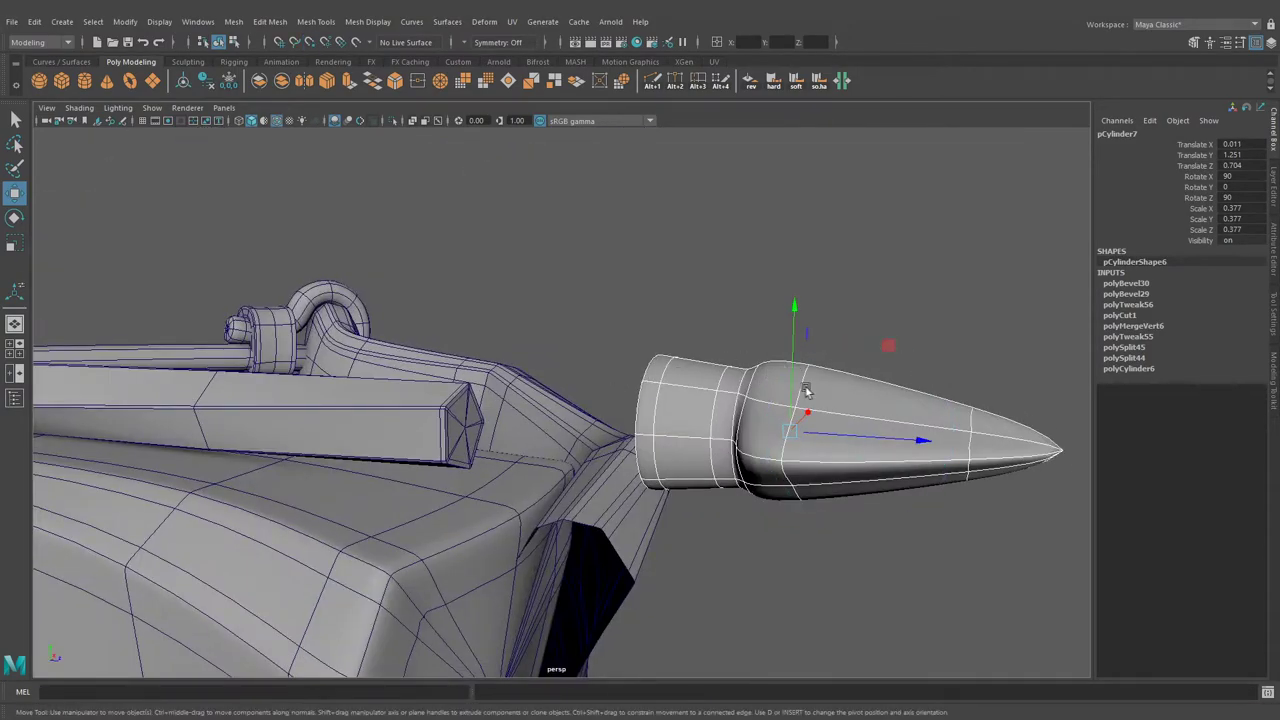
pyautogui.moveTo(795, 355); pyautogui.dragTo(795, 368)
pyautogui.moveTo(922, 440)
pyautogui.mouseDown()
pyautogui.moveTo(700, 450)
pyautogui.moveTo(769, 373)
pyautogui.moveTo(582, 413)
pyautogui.mouseUp()
pyautogui.press('r')
# Select a vertex ring on the tip and shift it to shape the neck.
pyautogui.keyDown('alt'); pyautogui.moveTo(671, 345); pyautogui.dragTo(903, 371); pyautogui.keyUp('alt')
pyautogui.press('F9')
pyautogui.click(714, 386)
pyautogui.press('w')
pyautogui.keyDown('alt'); pyautogui.moveTo(800, 437); pyautogui.dragTo(836, 426); pyautogui.keyUp('alt')
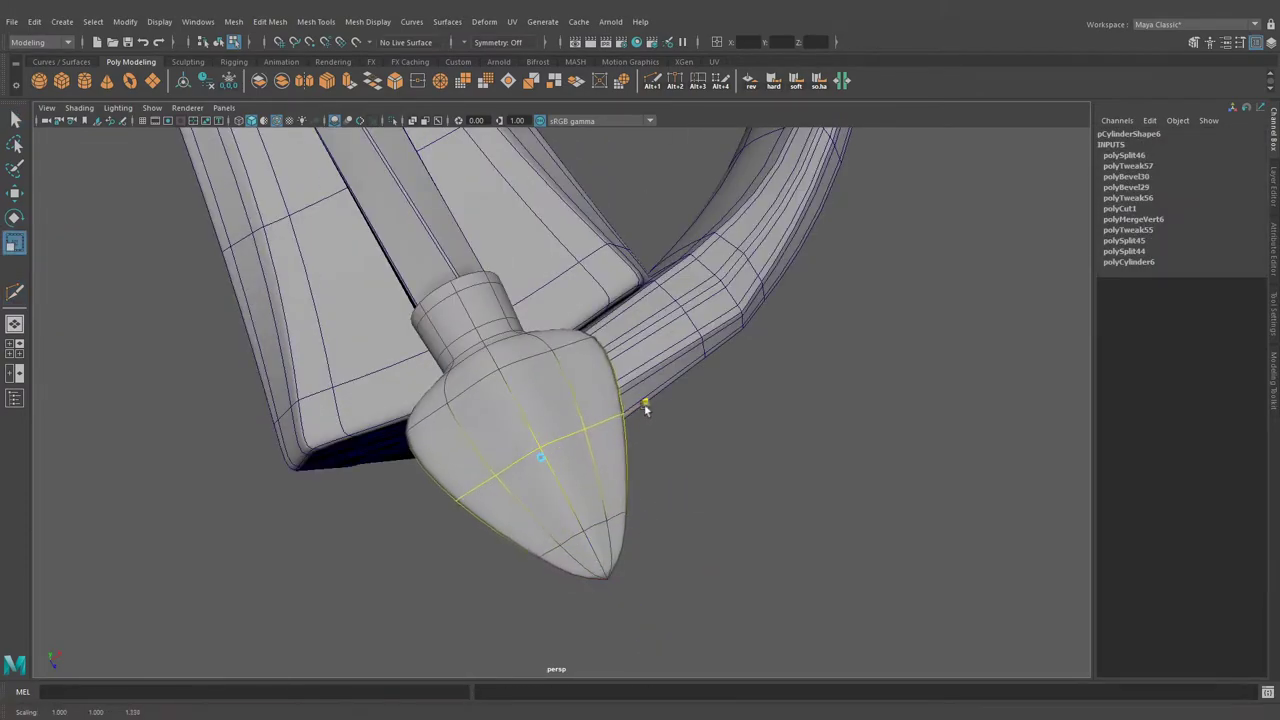
pyautogui.keyDown('alt'); pyautogui.moveTo(645, 408); pyautogui.dragTo(756, 419); pyautogui.keyUp('alt')
pyautogui.scroll(2, 756, 419)
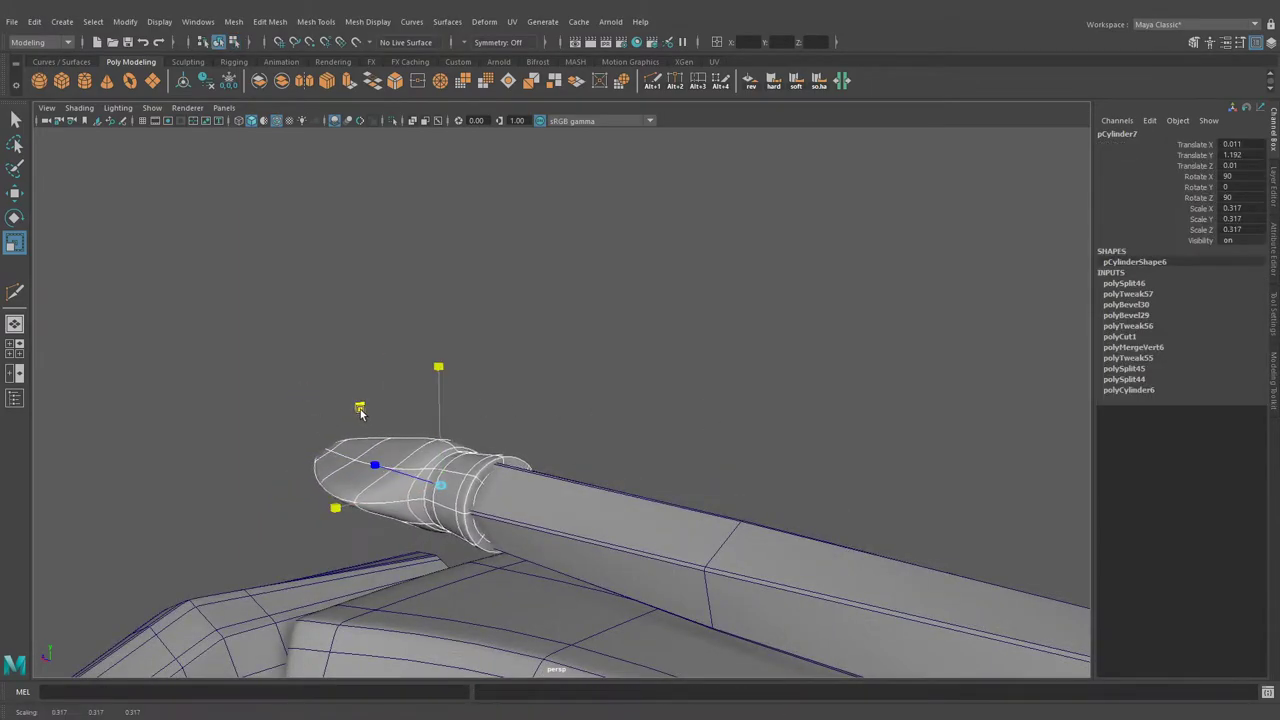
pyautogui.keyDown('alt'); pyautogui.moveTo(332, 415); pyautogui.dragTo(768, 425); pyautogui.keyUp('alt')
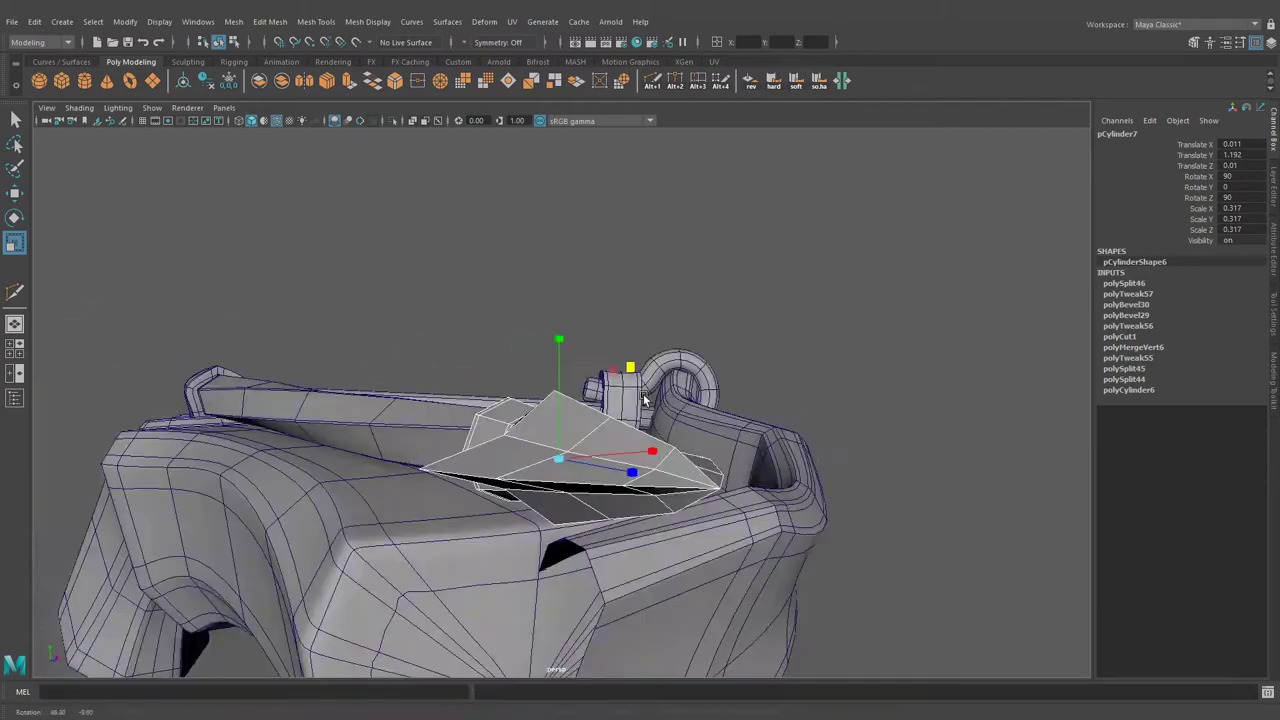
# Check the fitted tip with the smooth preview, then turn the preview off.
pyautogui.press('3')
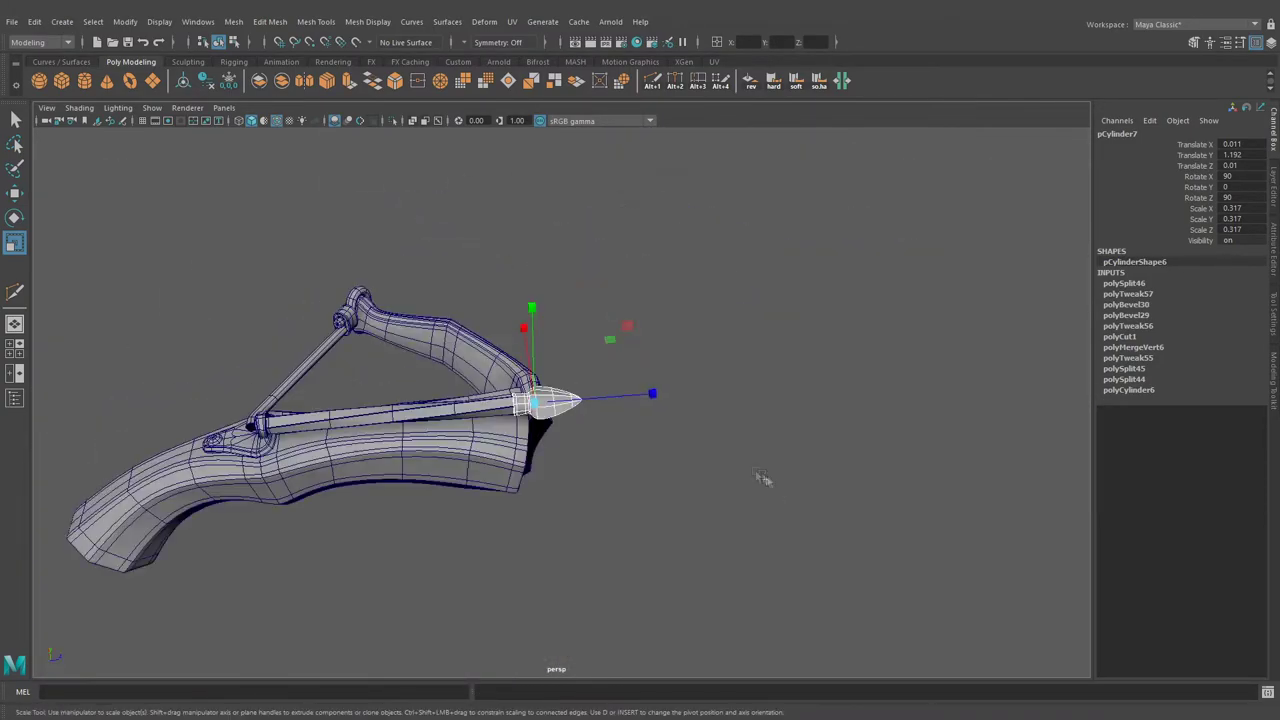
pyautogui.press('q')
pyautogui.click(689, 457)
pyautogui.click(518, 450)
pyautogui.press('1')
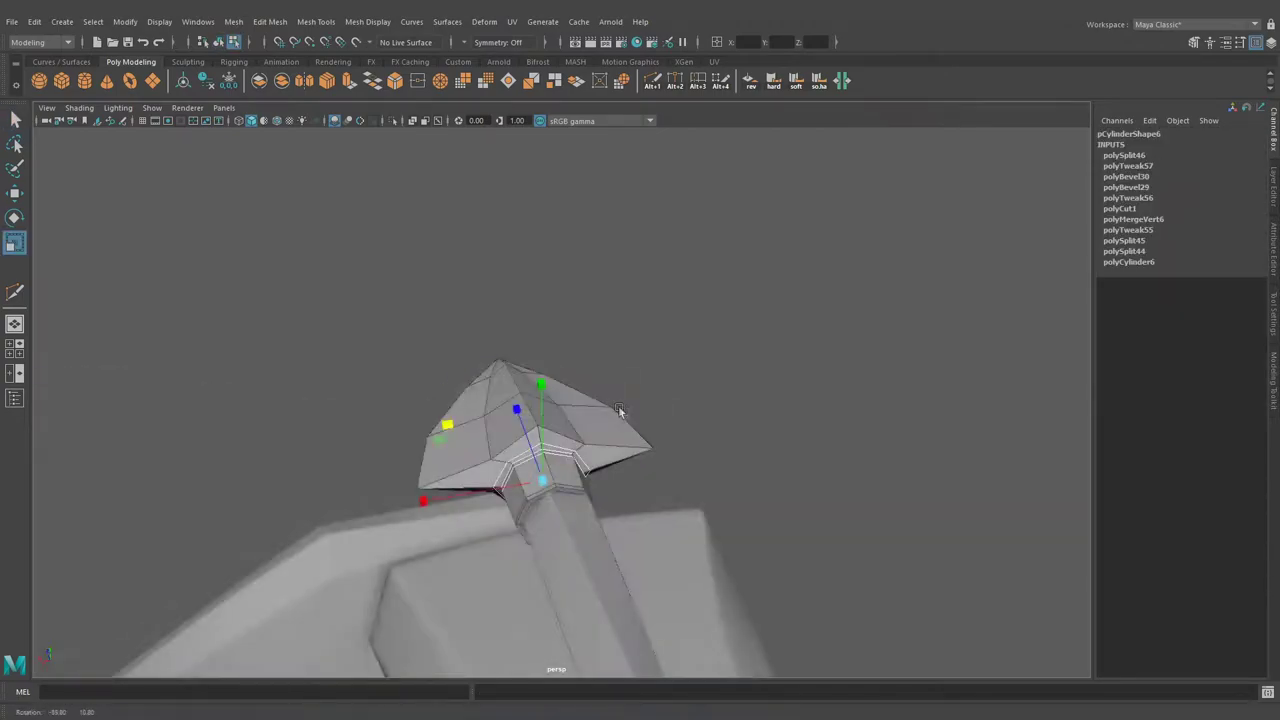
# Move the neck vertex ring along the rod and check the tip's fit.
pyautogui.press('w')
pyautogui.moveTo(605, 405); pyautogui.dragTo(650, 515)
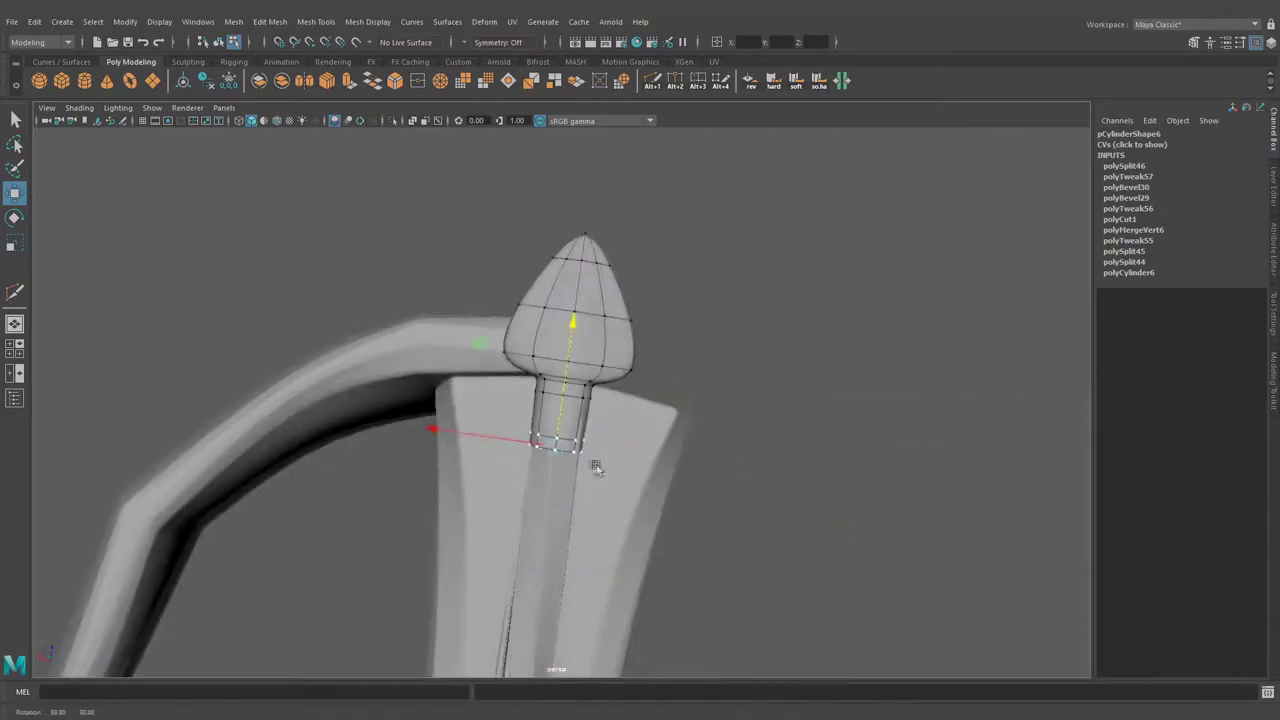
pyautogui.moveTo(475, 358)
pyautogui.keyDown('alt'); pyautogui.mouseDown()
pyautogui.moveTo(457, 349)
pyautogui.moveTo(786, 457)
pyautogui.moveTo(966, 471)
pyautogui.moveTo(670, 420)
pyautogui.mouseUp(); pyautogui.keyUp('alt')
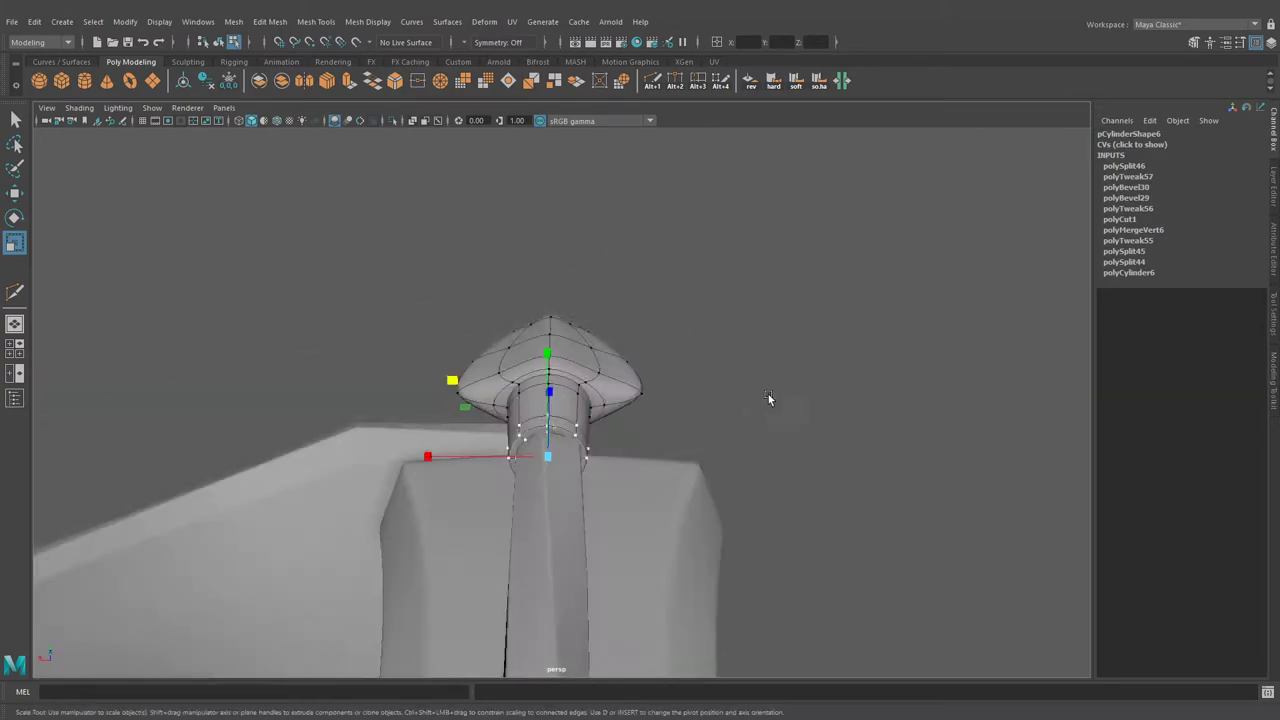
pyautogui.moveTo(768, 394)
pyautogui.keyDown('alt'); pyautogui.mouseDown()
pyautogui.moveTo(685, 383)
pyautogui.moveTo(749, 420)
pyautogui.moveTo(906, 451)
pyautogui.moveTo(872, 455)
pyautogui.mouseUp(); pyautogui.keyUp('alt')
pyautogui.click(700, 468)
pyautogui.moveTo(689, 497)
pyautogui.keyDown('alt'); pyautogui.mouseDown()
pyautogui.moveTo(525, 425)
pyautogui.moveTo(746, 551)
pyautogui.moveTo(837, 486)
pyautogui.moveTo(757, 506)
pyautogui.moveTo(770, 440)
pyautogui.moveTo(749, 523)
pyautogui.moveTo(822, 357)
pyautogui.moveTo(646, 325)
pyautogui.moveTo(806, 387)
pyautogui.mouseUp(); pyautogui.keyUp('alt')
pyautogui.click(530, 427)
pyautogui.press('q')
pyautogui.hotkey('ctrl', 'z')
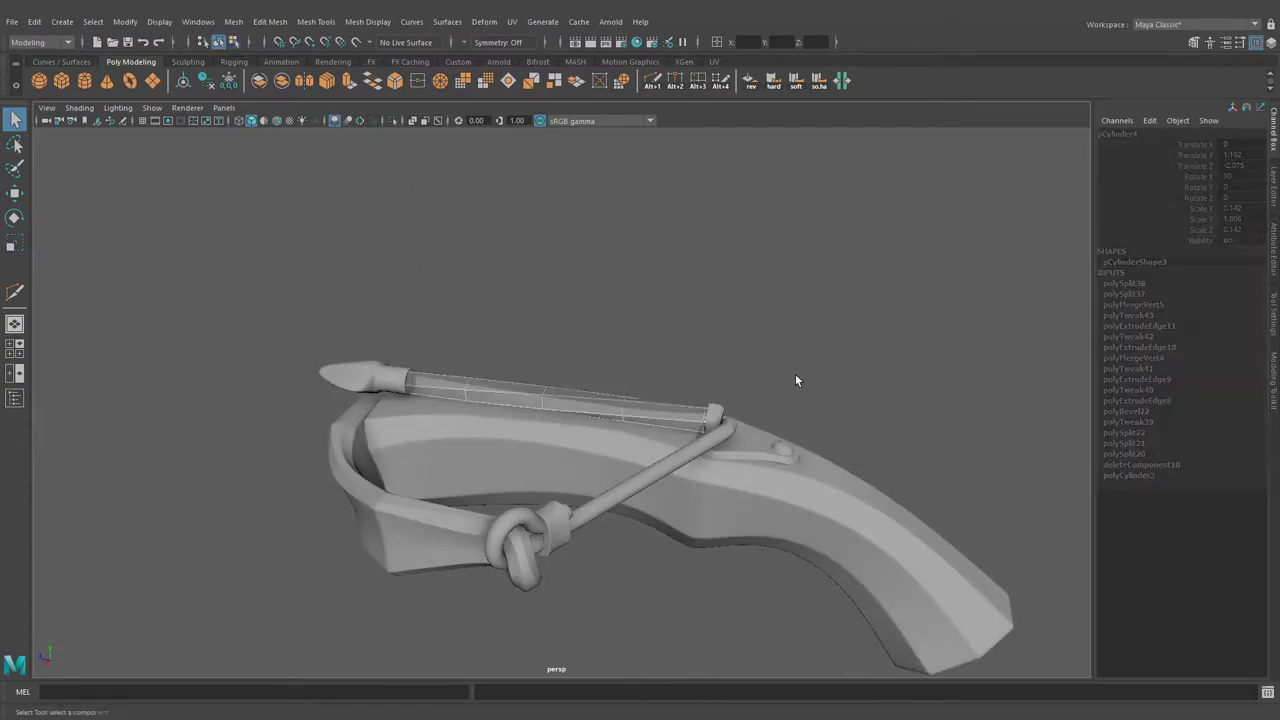
# Extract the tip's end face and extrude it into a long straight rod.
pyautogui.scroll(3, 795, 375)
pyautogui.scroll(3, 551, 380)
pyautogui.press('F11')
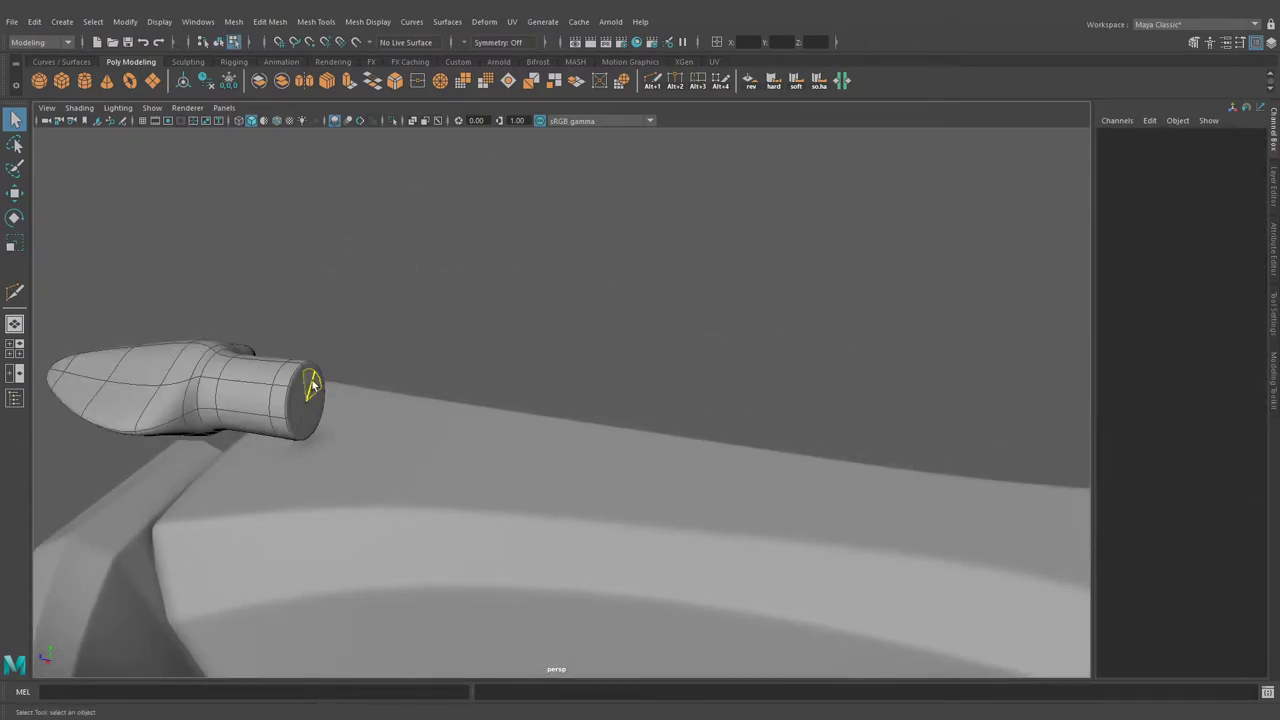
pyautogui.scroll(3, 324, 399)
pyautogui.scroll(-2, 345, 378)
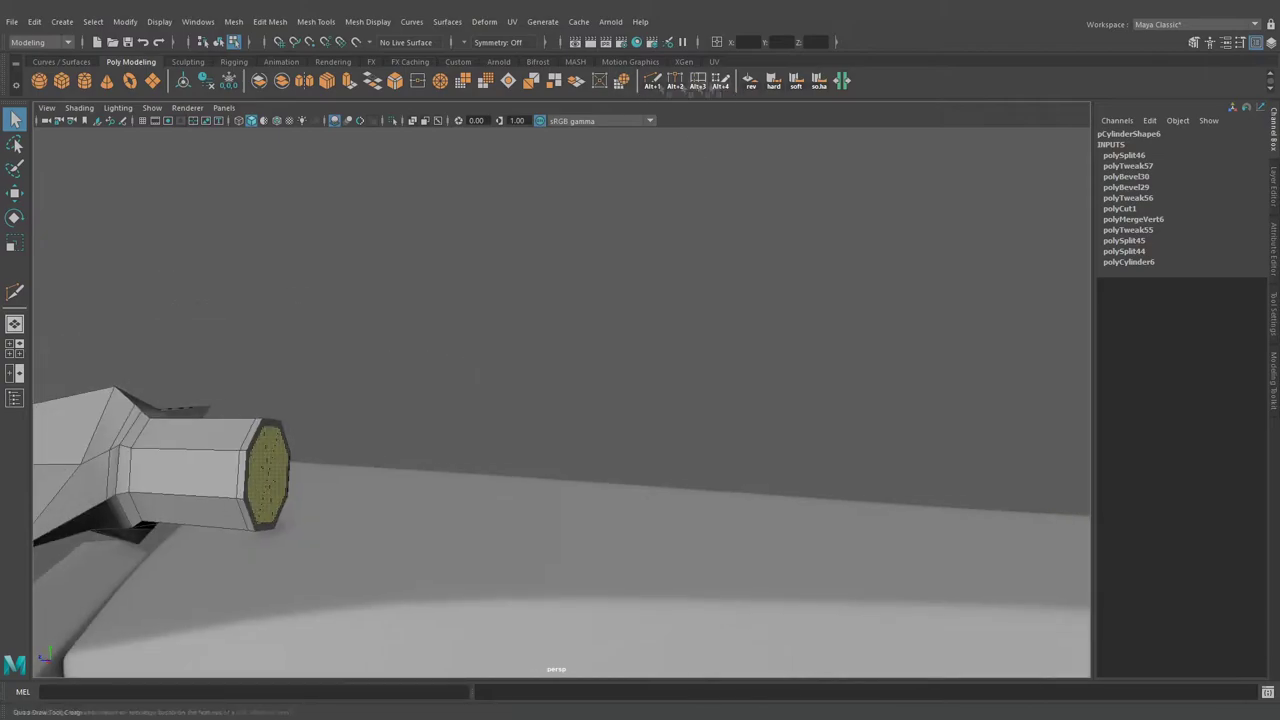
pyautogui.click(720, 80)
pyautogui.click(350, 85)
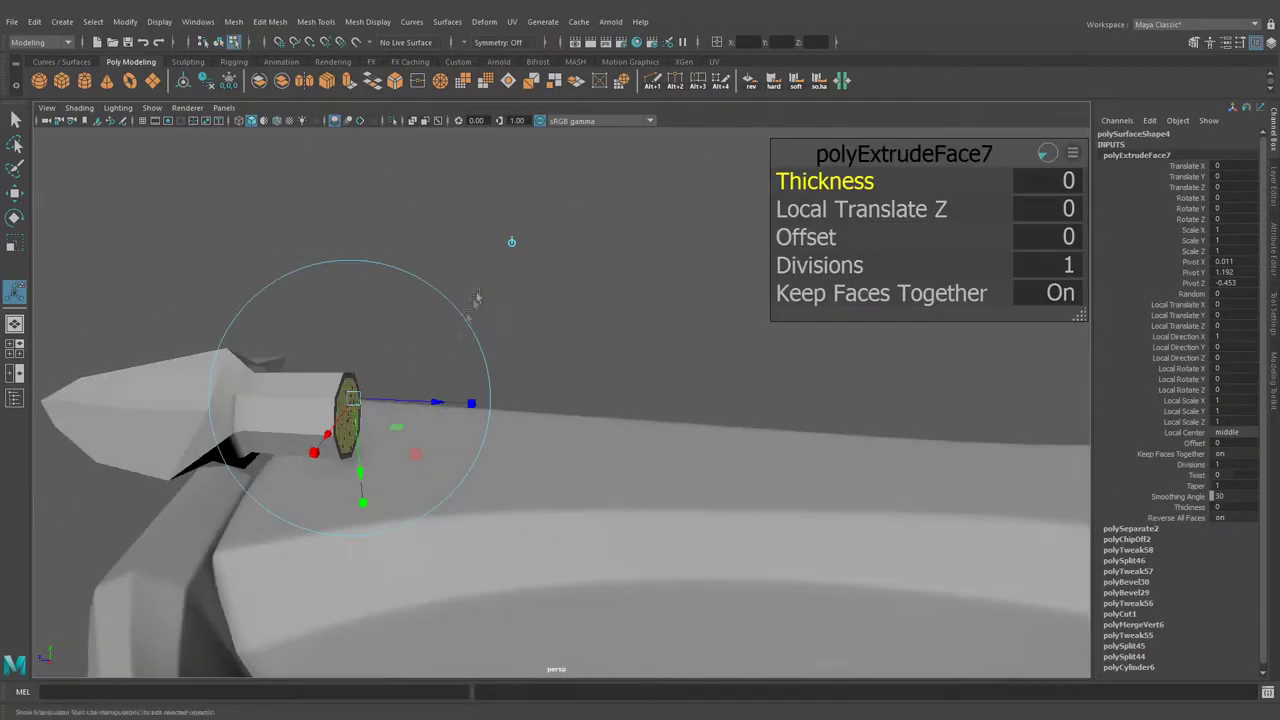
pyautogui.moveTo(394, 400); pyautogui.dragTo(947, 421)
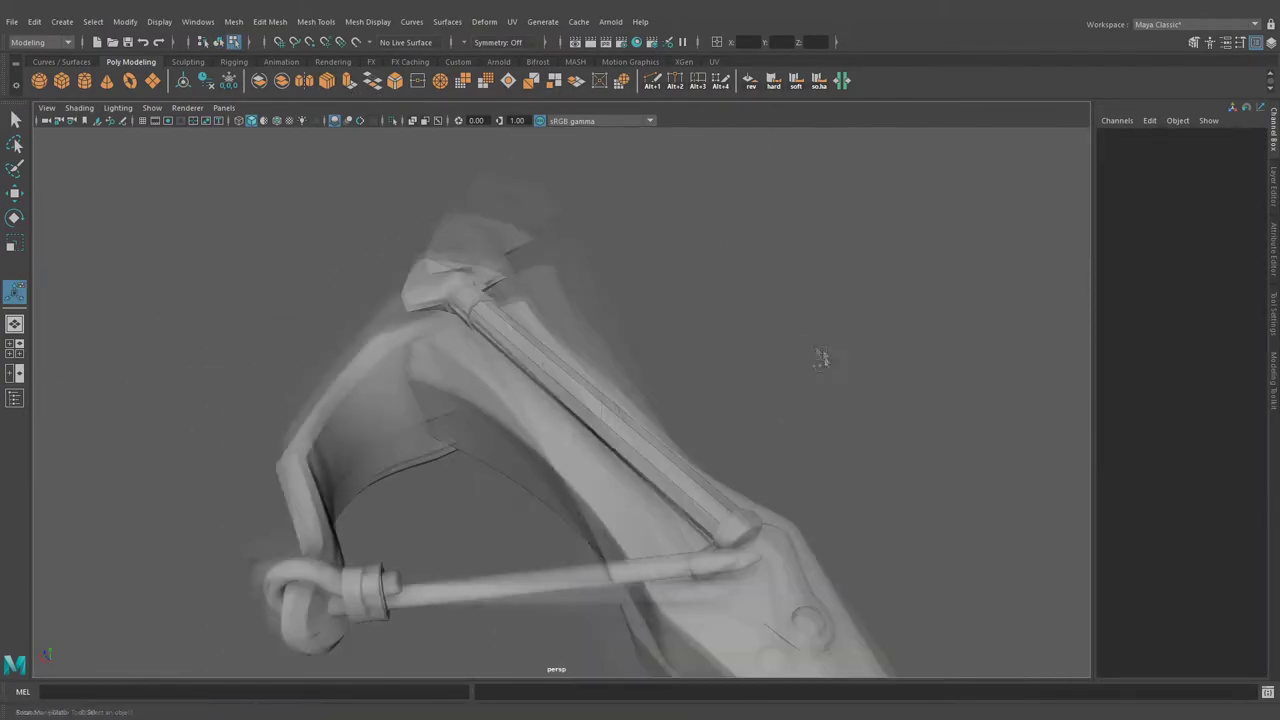
# Isolate the rod and bevel its end edge loops with Fraction 0.177.
pyautogui.hotkey('ctrl', '1')
pyautogui.scroll(2, 652, 280)
pyautogui.scroll(-2, 652, 280)
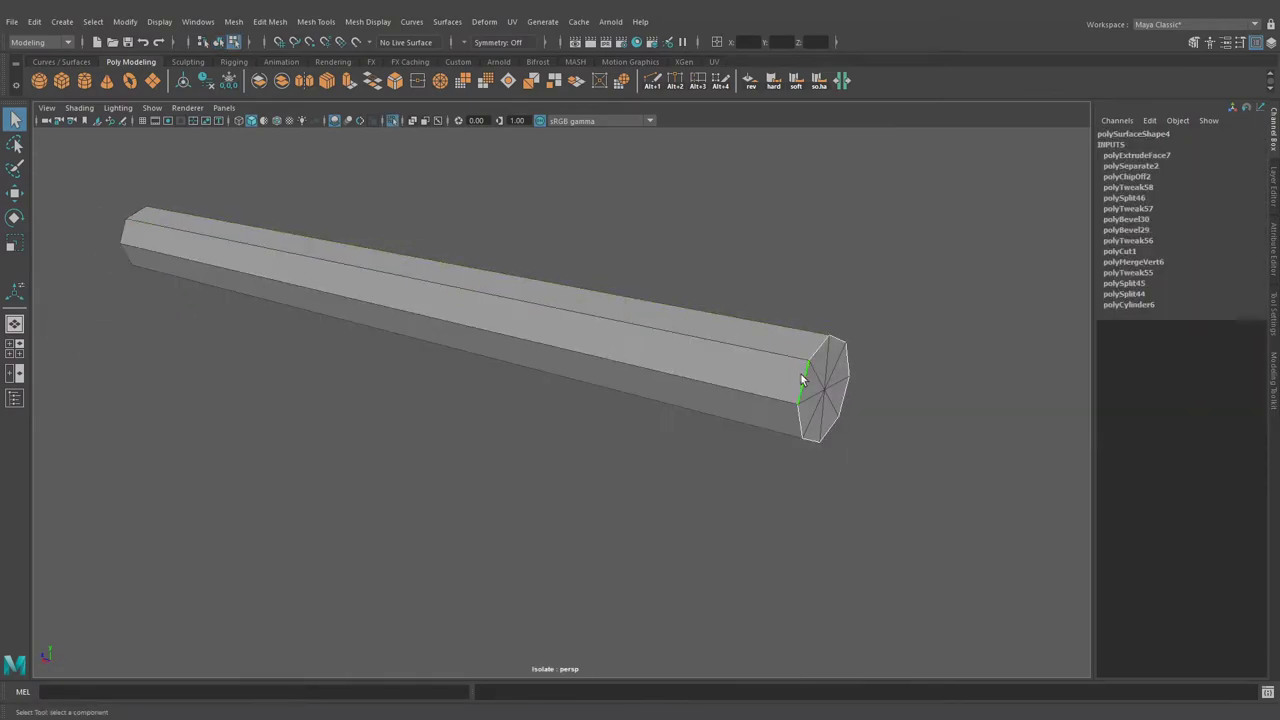
pyautogui.keyDown('alt'); pyautogui.moveTo(652, 280); pyautogui.dragTo(317, 223); pyautogui.keyUp('alt')
pyautogui.hotkey('ctrl', 'b')
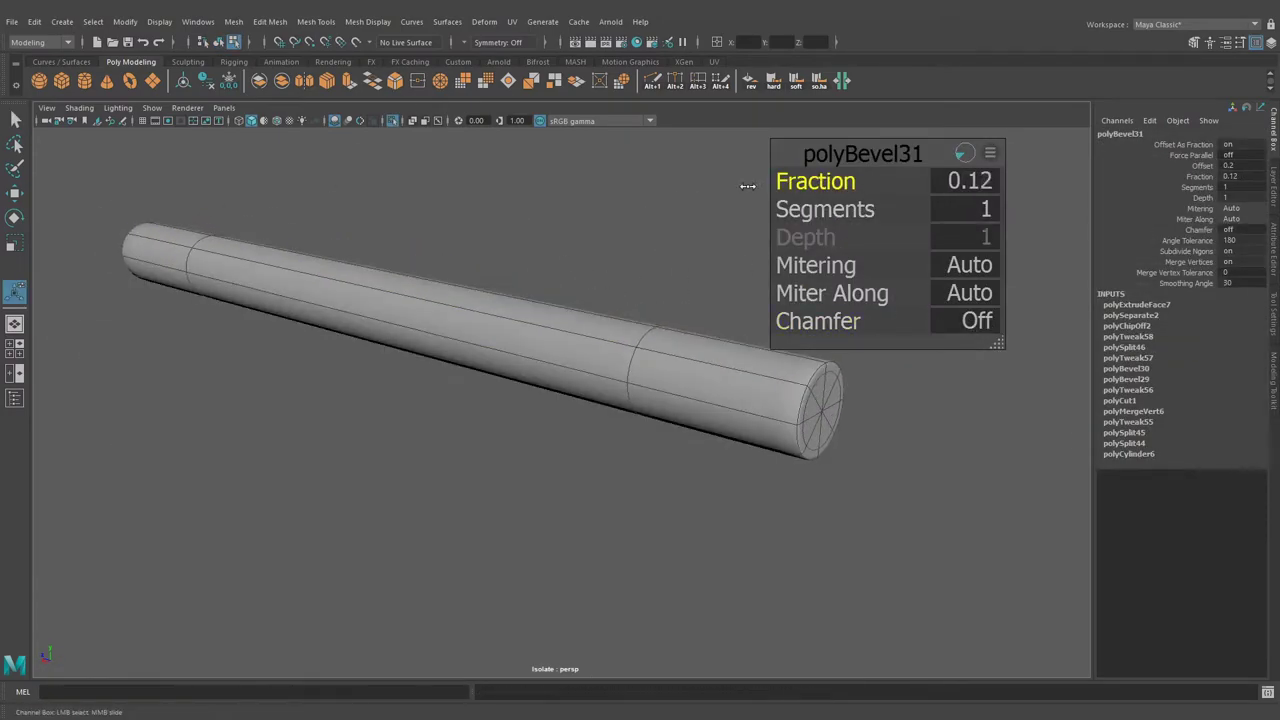
pyautogui.moveTo(748, 186); pyautogui.dragTo(800, 186)
pyautogui.press('q')
pyautogui.scroll(-2, 640, 235)
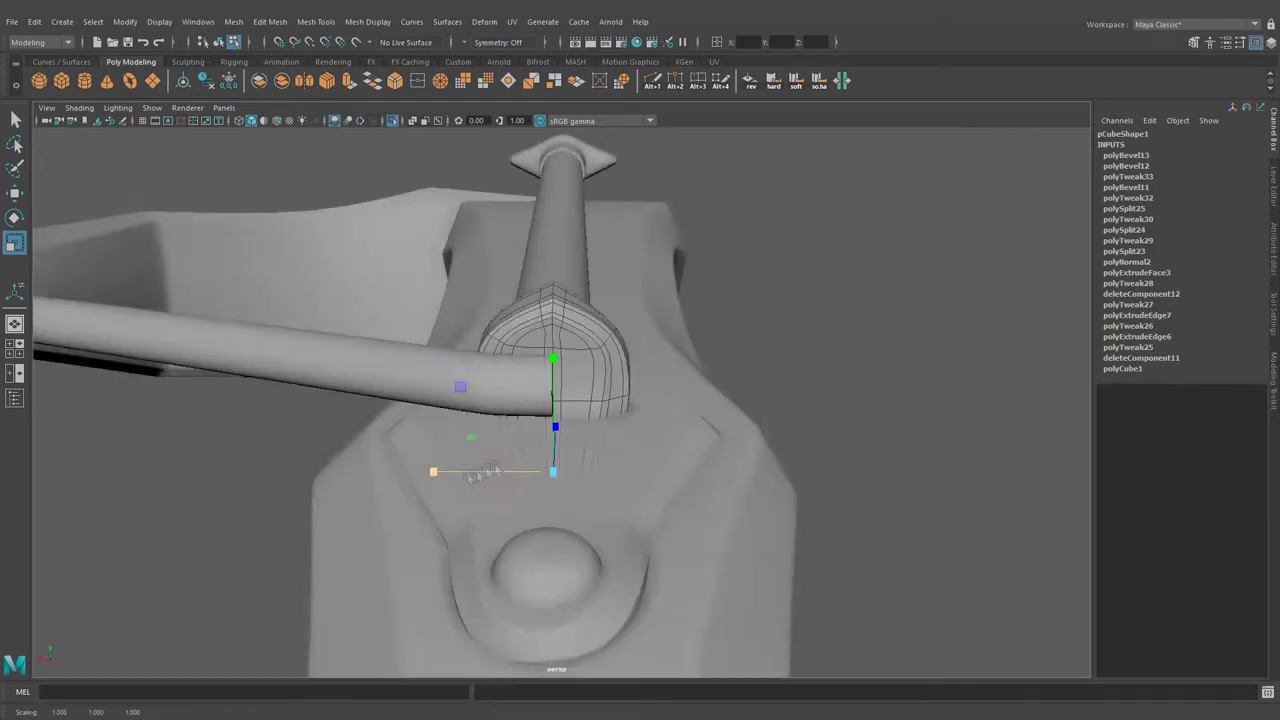
# Narrow the bent rod's end loop slightly at the pivot cap.
pyautogui.keyDown('alt'); pyautogui.moveTo(515, 349); pyautogui.dragTo(542, 436); pyautogui.keyUp('alt')
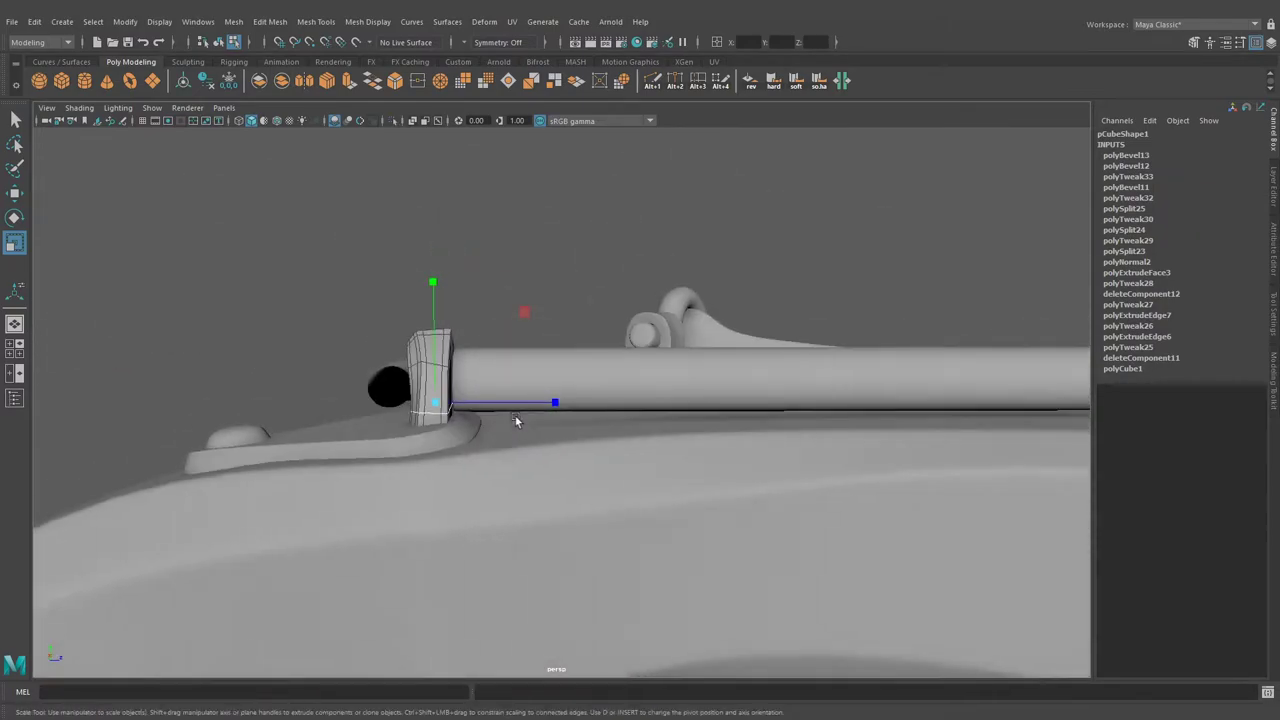
pyautogui.press('q')
pyautogui.click(575, 286)
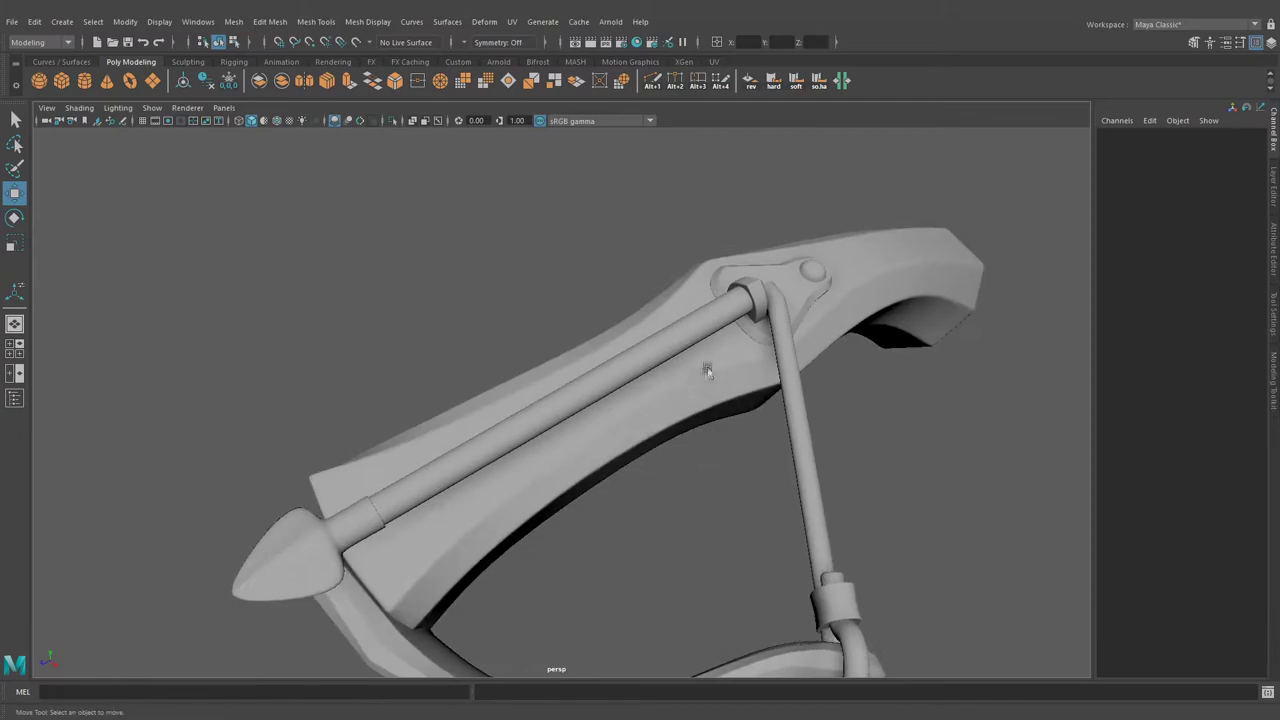
# Outline a strip on the stock's top and extrude its faces upward.
pyautogui.press('q')
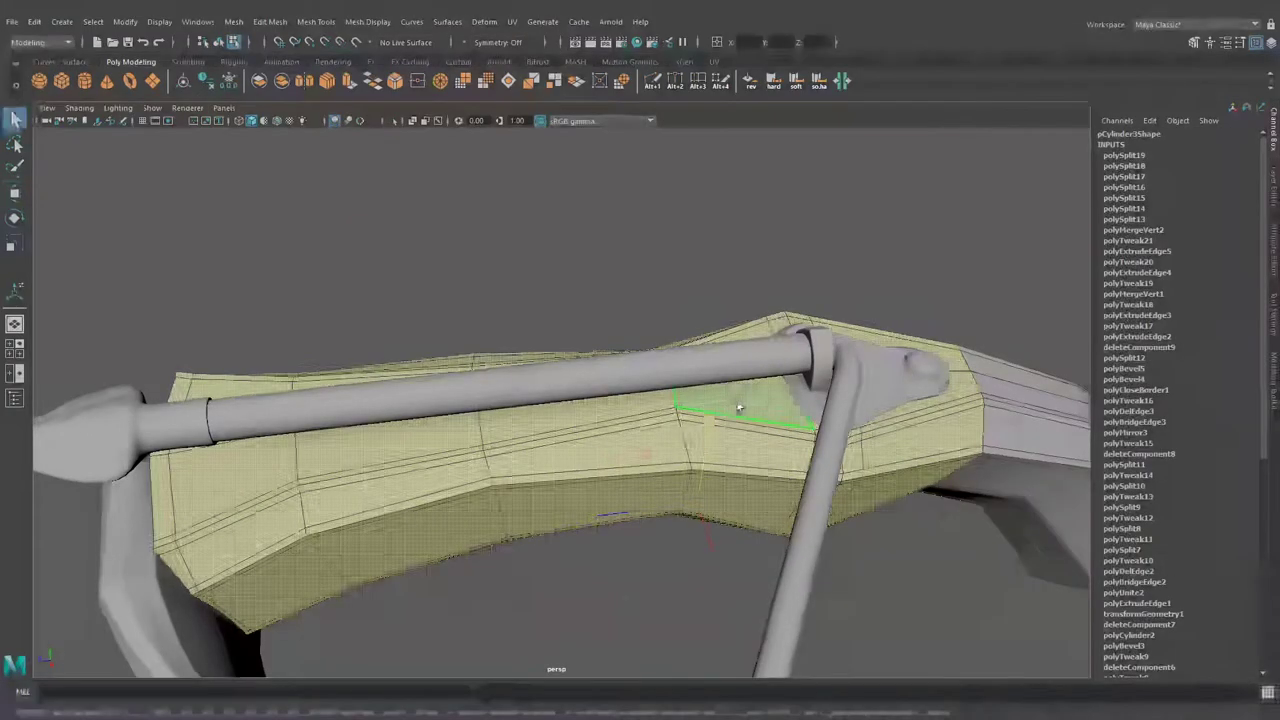
pyautogui.keyDown('alt'); pyautogui.moveTo(463, 283); pyautogui.dragTo(645, 418); pyautogui.keyUp('alt')
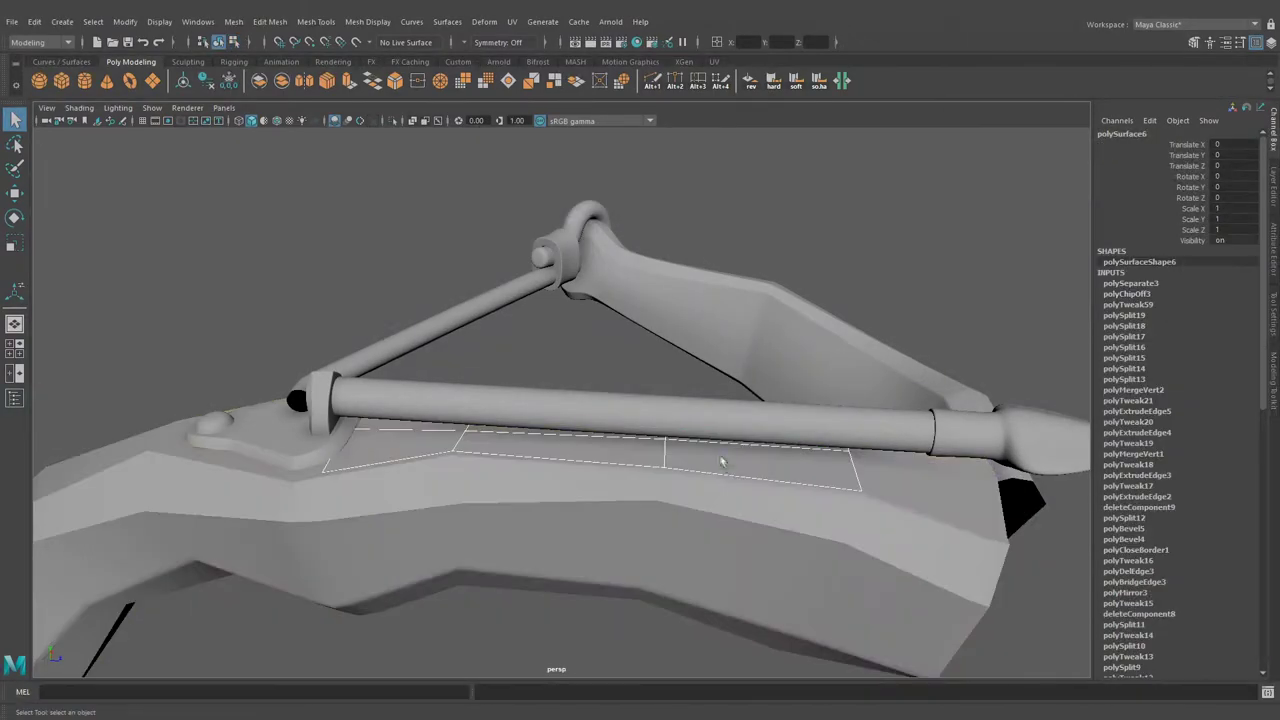
pyautogui.keyDown('shift'); pyautogui.moveTo(400, 460); pyautogui.dragTo(392, 456, button='right'); pyautogui.keyUp('shift')
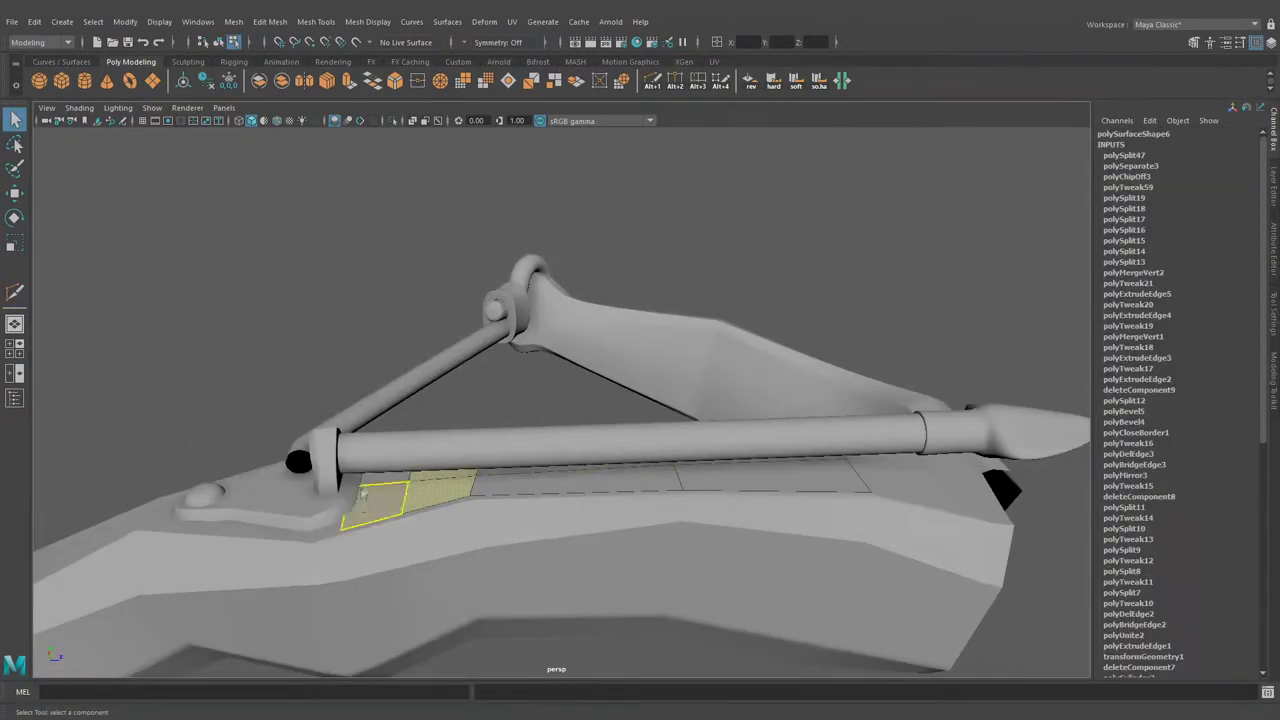
pyautogui.hotkey('ctrl', 'e')
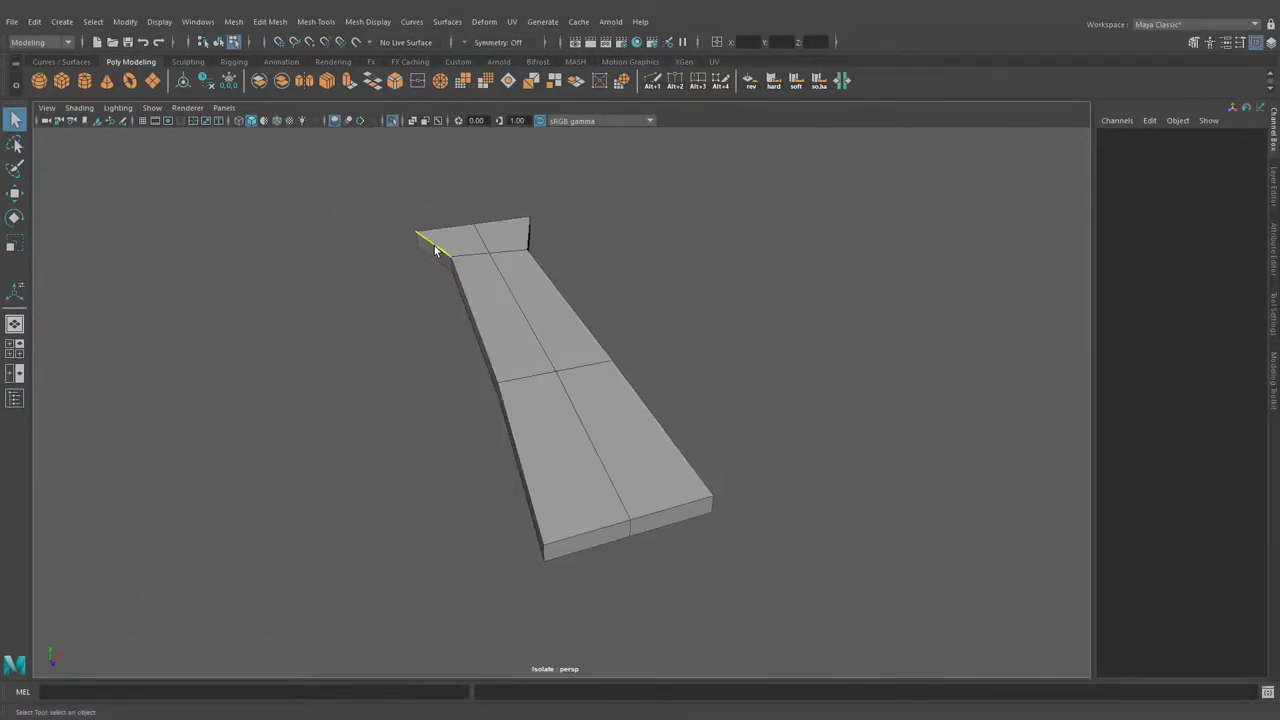
# Select the strip's front edge and check the strip against the whole crossbow.
pyautogui.click(521, 238)
pyautogui.click(482, 246)
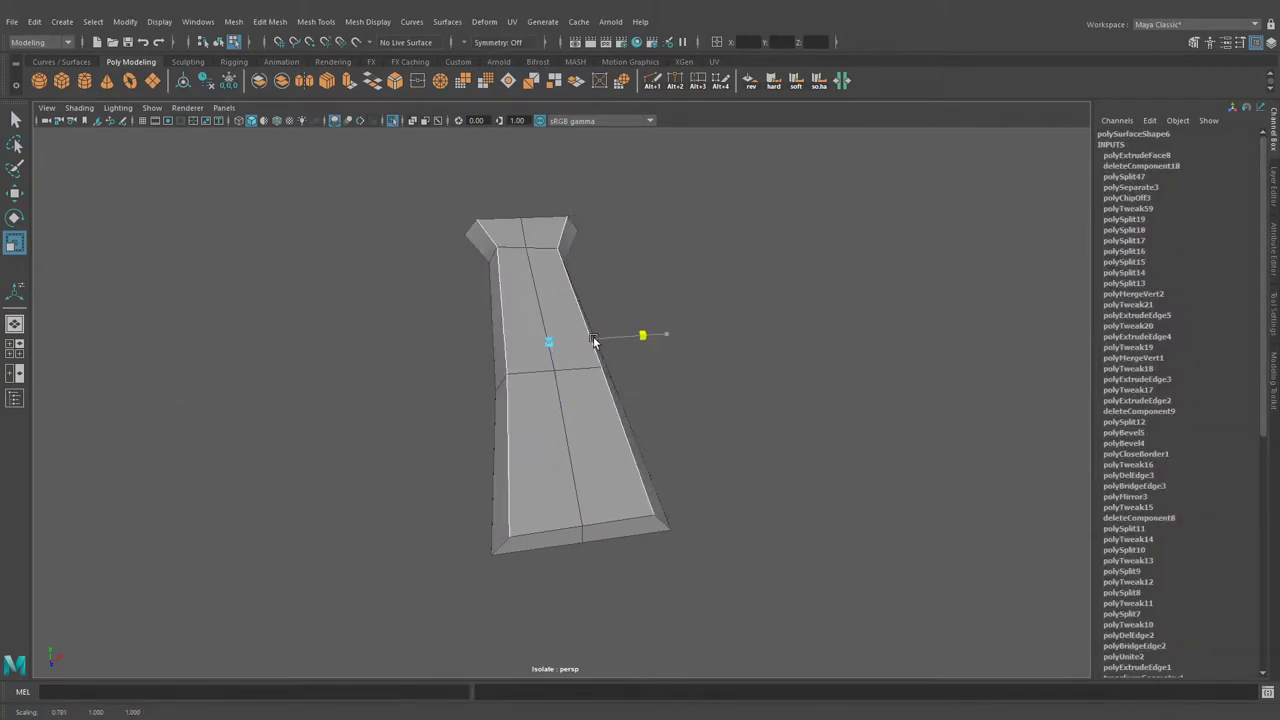
pyautogui.moveTo(548, 276)
pyautogui.keyDown('alt'); pyautogui.mouseDown()
pyautogui.moveTo(667, 251)
pyautogui.moveTo(718, 305)
pyautogui.mouseUp(); pyautogui.keyUp('alt')
pyautogui.hotkey('ctrl', '1')
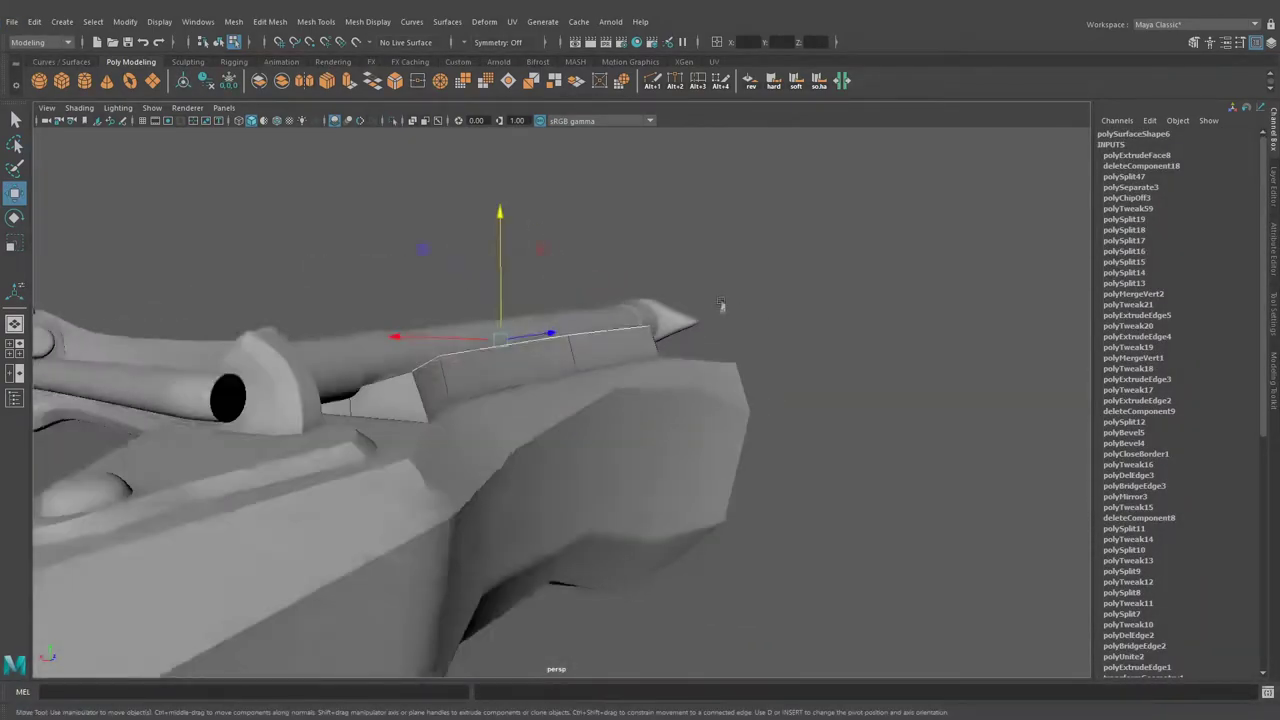
pyautogui.press('q')
pyautogui.keyDown('alt'); pyautogui.moveTo(713, 411); pyautogui.dragTo(674, 319); pyautogui.keyUp('alt')
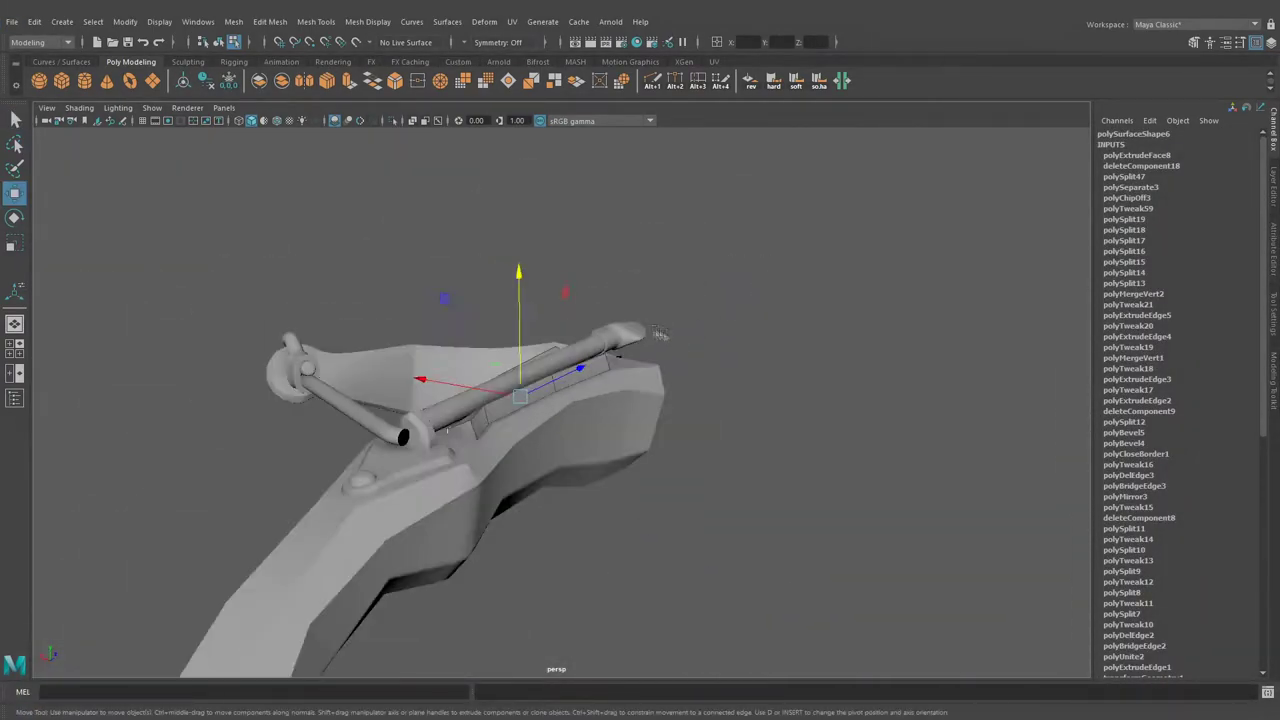
pyautogui.keyDown('alt'); pyautogui.moveTo(569, 277); pyautogui.dragTo(663, 422); pyautogui.keyUp('alt')
pyautogui.press('r')
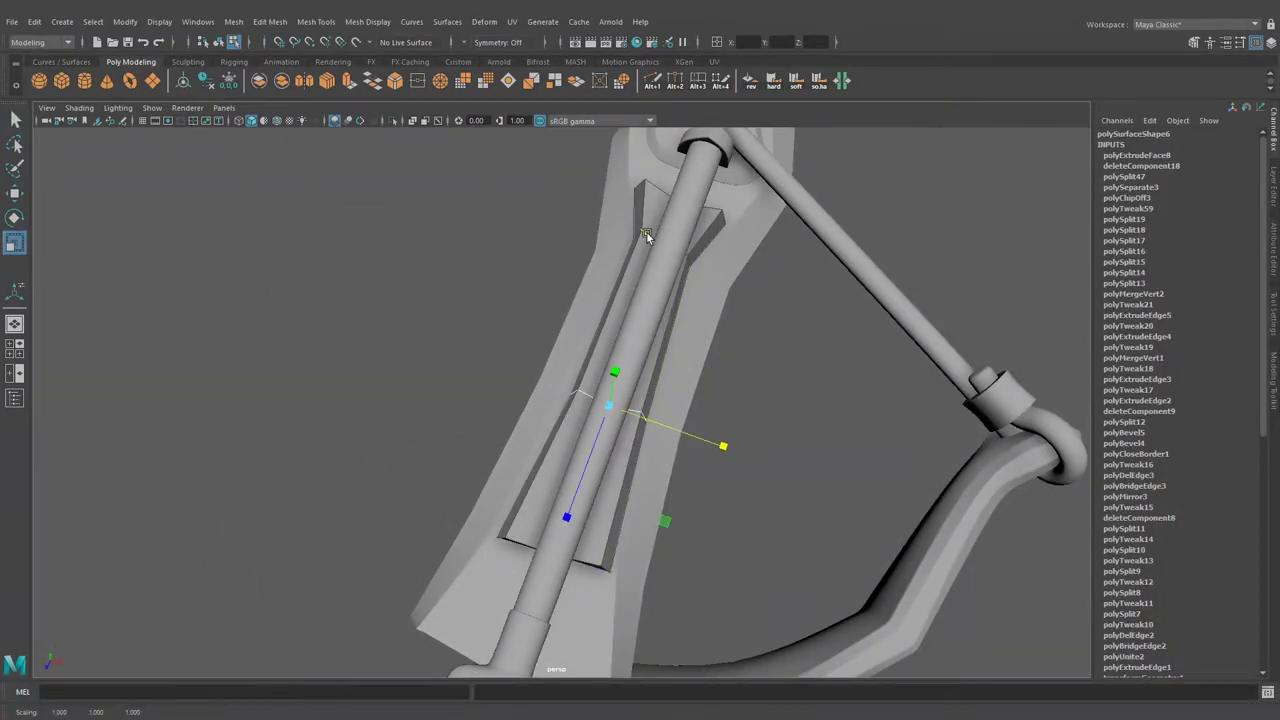
pyautogui.click(704, 260)
pyautogui.keyDown('alt'); pyautogui.moveTo(704, 260); pyautogui.dragTo(614, 400); pyautogui.keyUp('alt')
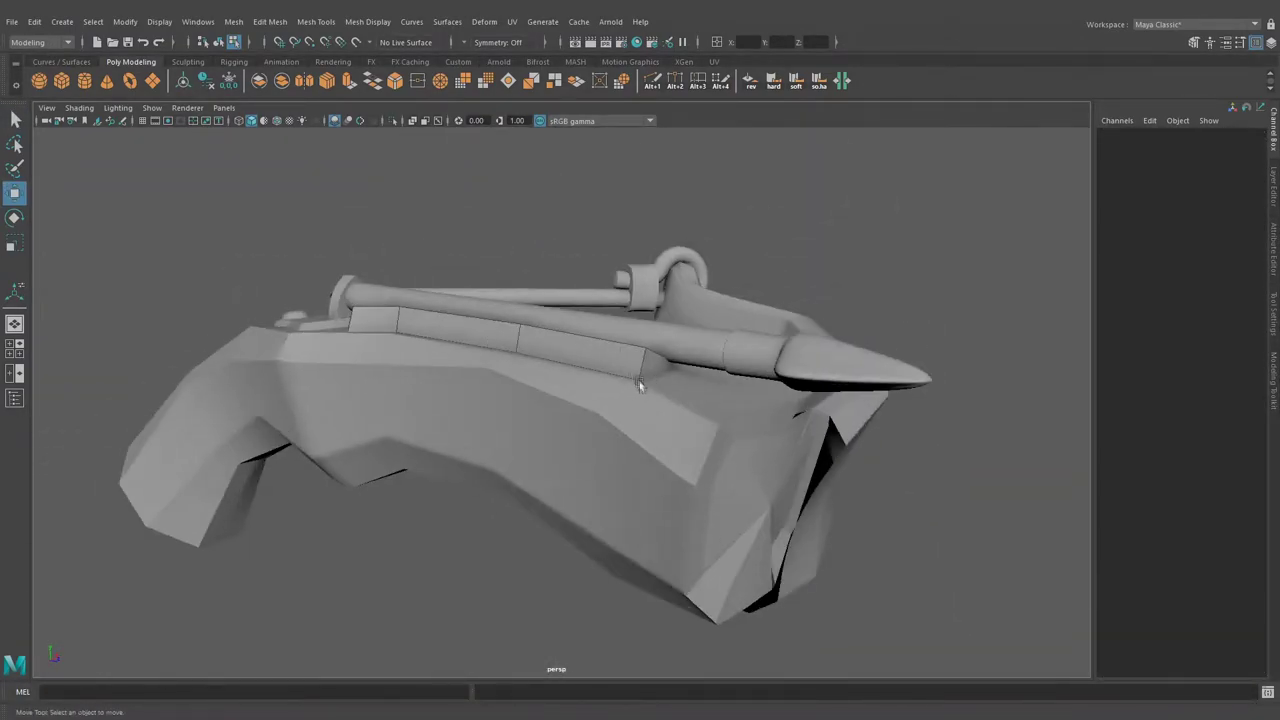
# Bevel the isolated rail strip's edges and preview it smoothed.
pyautogui.click(762, 311)
pyautogui.hotkey('ctrl', '1')
pyautogui.keyDown('alt'); pyautogui.moveTo(750, 305); pyautogui.dragTo(772, 268); pyautogui.keyUp('alt')
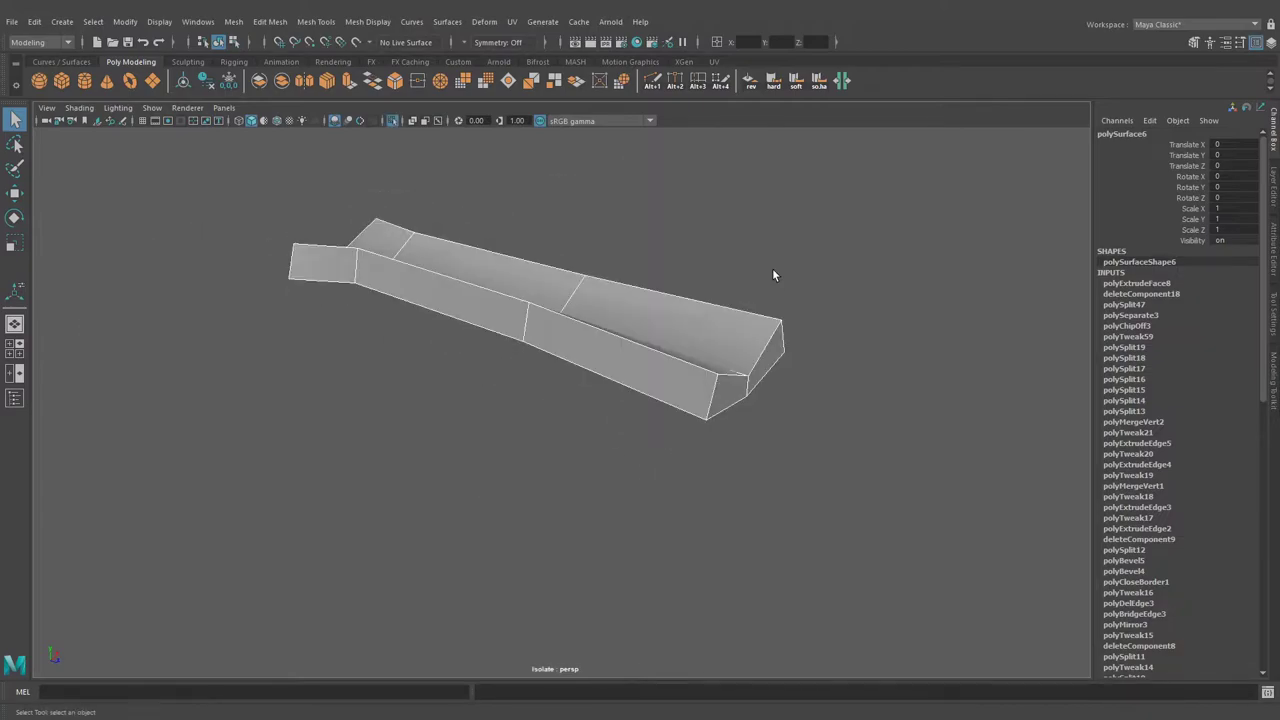
pyautogui.keyDown('alt'); pyautogui.moveTo(357, 270); pyautogui.dragTo(502, 378); pyautogui.keyUp('alt')
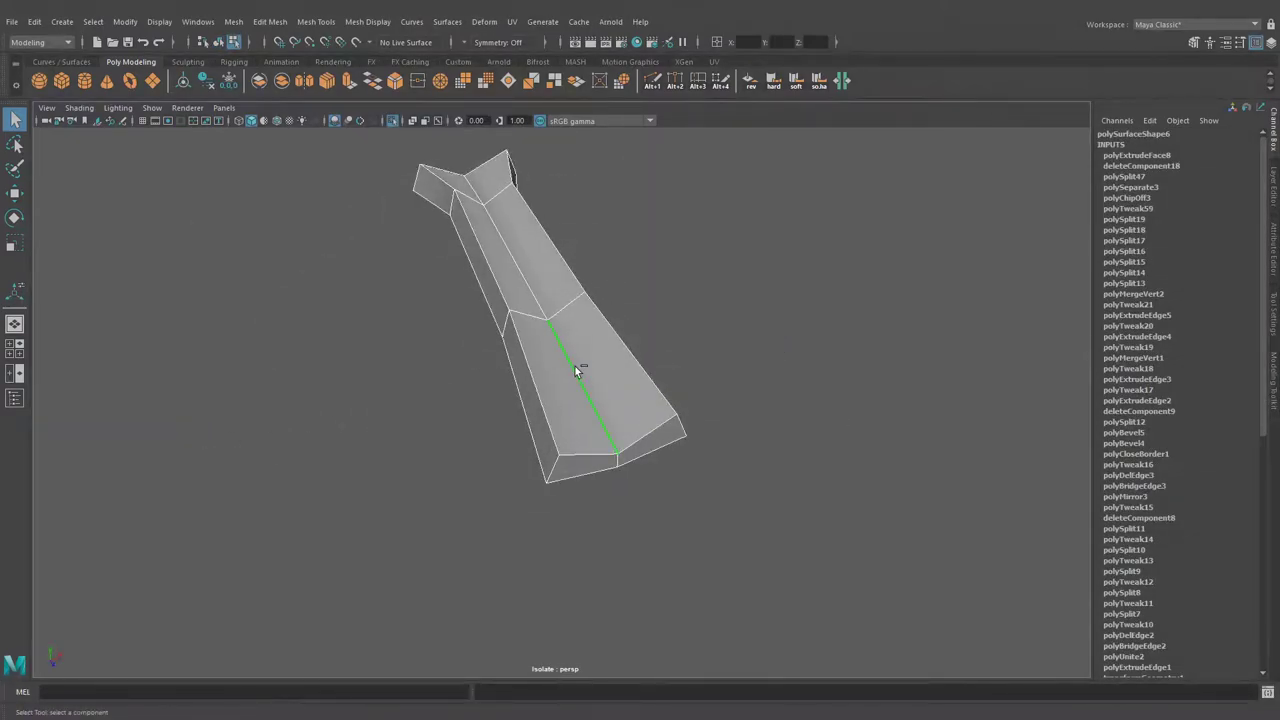
pyautogui.hotkey('ctrl', 'b')
pyautogui.press('3')
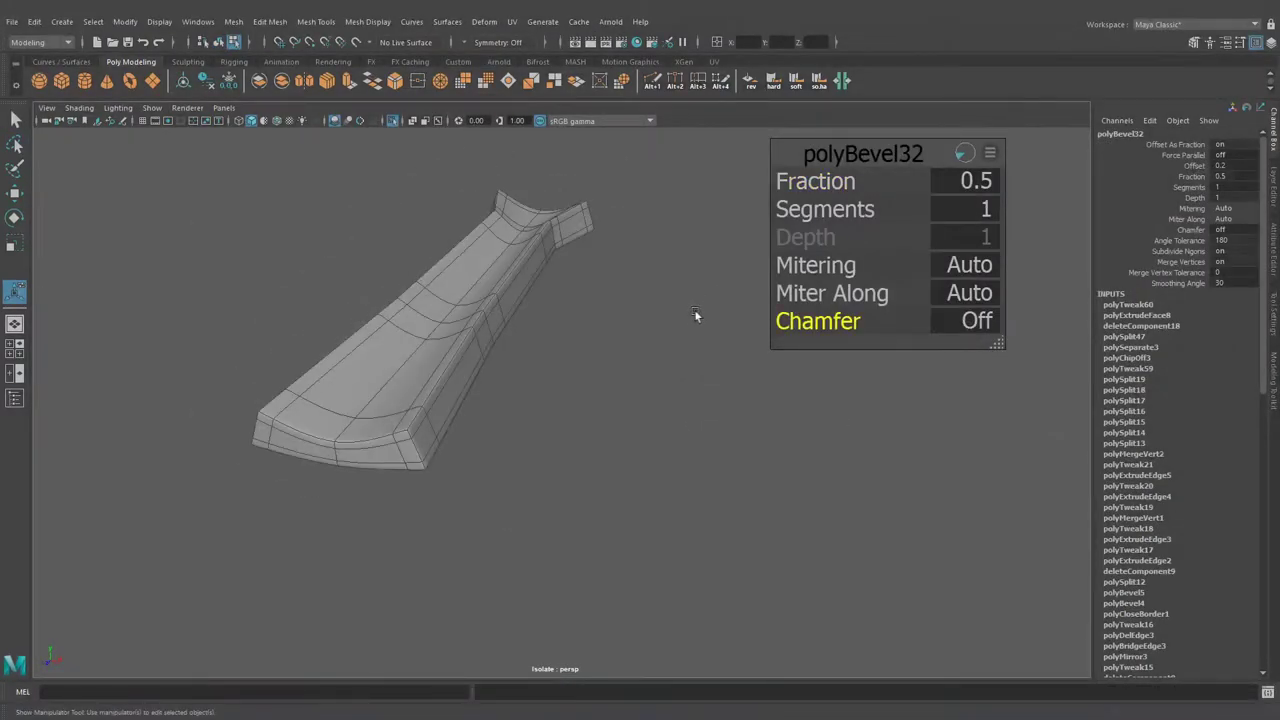
pyautogui.keyDown('alt'); pyautogui.moveTo(727, 294); pyautogui.dragTo(443, 320); pyautogui.keyUp('alt')
pyautogui.click(603, 391)
pyautogui.hotkey('ctrl', '1')
pyautogui.moveTo(634, 380)
pyautogui.keyDown('alt'); pyautogui.mouseDown()
pyautogui.moveTo(824, 215)
pyautogui.moveTo(640, 265)
pyautogui.mouseUp(); pyautogui.keyUp('alt')
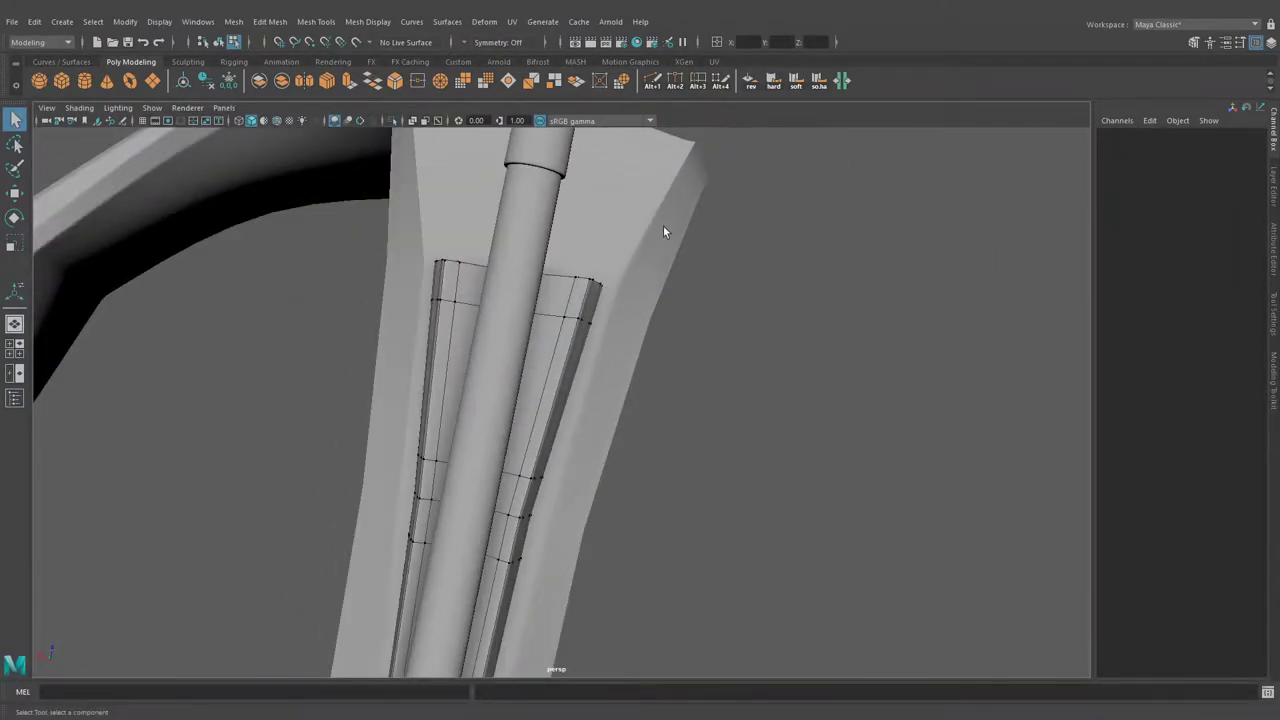
# Bevel the strip's outer edges and widen the bevel slightly.
pyautogui.click(585, 323)
pyautogui.press('w')
pyautogui.moveTo(499, 242)
pyautogui.keyDown('alt'); pyautogui.mouseDown()
pyautogui.moveTo(765, 308)
pyautogui.moveTo(616, 319)
pyautogui.moveTo(700, 300)
pyautogui.moveTo(617, 290)
pyautogui.mouseUp(); pyautogui.keyUp('alt')
pyautogui.press('q')
pyautogui.click(616, 319)
pyautogui.click(530, 296)
pyautogui.hotkey('ctrl', 'b')
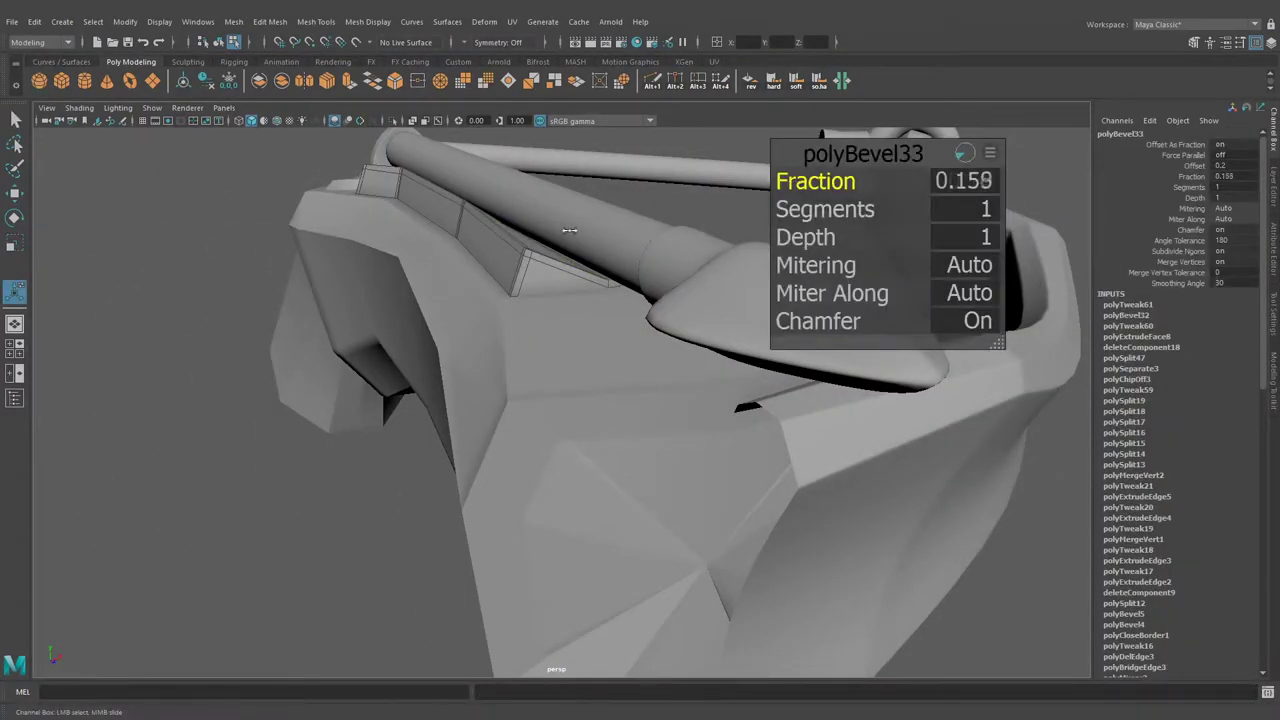
pyautogui.moveTo(567, 230); pyautogui.dragTo(557, 237, button='middle')
pyautogui.press('q')
# Select the edges along the strip's lower bevel.
pyautogui.moveTo(514, 357)
pyautogui.keyDown('alt'); pyautogui.mouseDown()
pyautogui.moveTo(662, 330)
pyautogui.moveTo(651, 360)
pyautogui.moveTo(691, 351)
pyautogui.mouseUp(); pyautogui.keyUp('alt')
pyautogui.scroll(3, 549, 457)
pyautogui.click(511, 442)
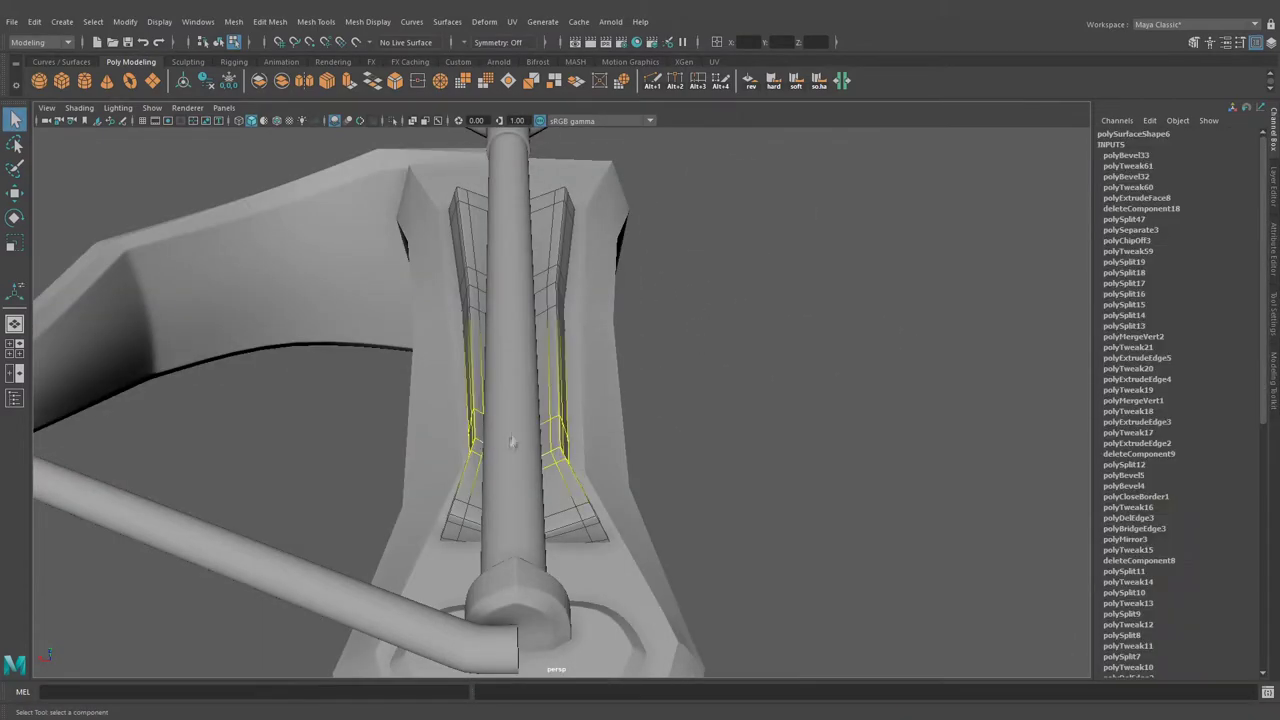
pyautogui.moveTo(471, 467)
pyautogui.keyDown('alt'); pyautogui.mouseDown()
pyautogui.moveTo(754, 363)
pyautogui.moveTo(610, 430)
pyautogui.moveTo(537, 514)
pyautogui.mouseUp(); pyautogui.keyUp('alt')
# Orbit around the crossbow, select the stock and move in close to its underside.
pyautogui.scroll(-10, 454, 399)
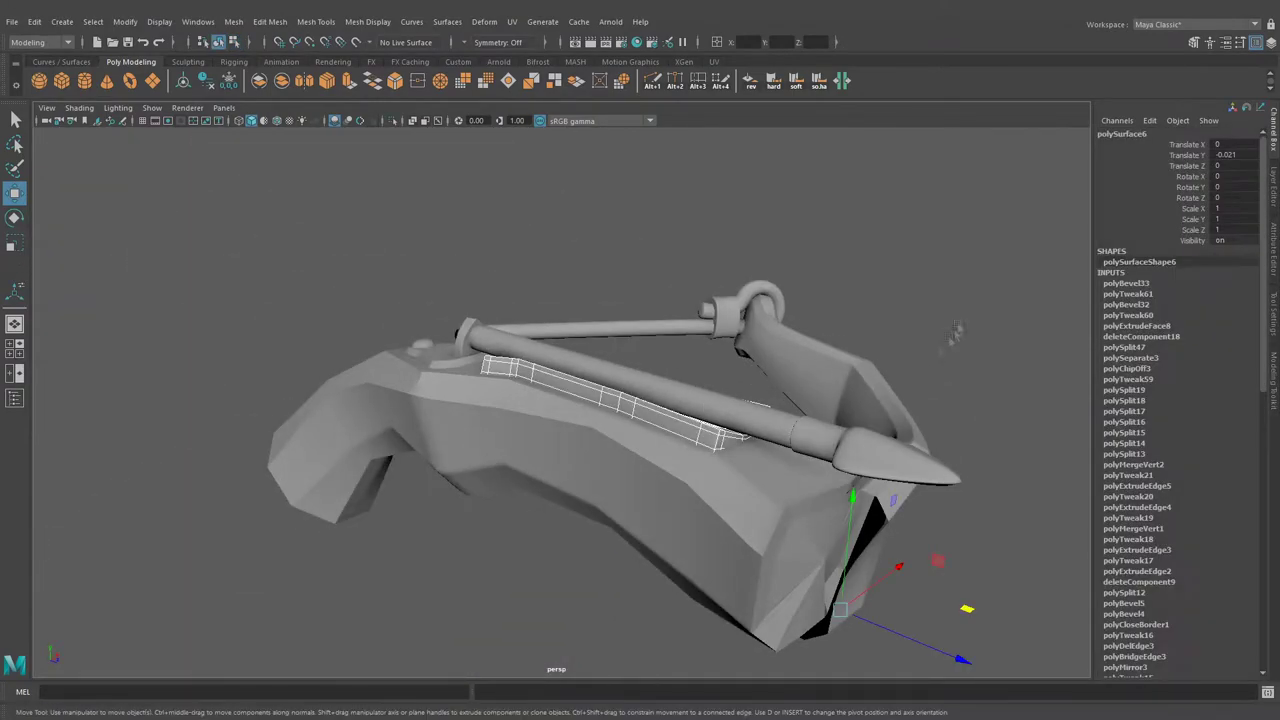
pyautogui.moveTo(560, 371)
pyautogui.keyDown('alt'); pyautogui.mouseDown()
pyautogui.moveTo(709, 366)
pyautogui.moveTo(801, 380)
pyautogui.moveTo(845, 437)
pyautogui.mouseUp(); pyautogui.keyUp('alt')
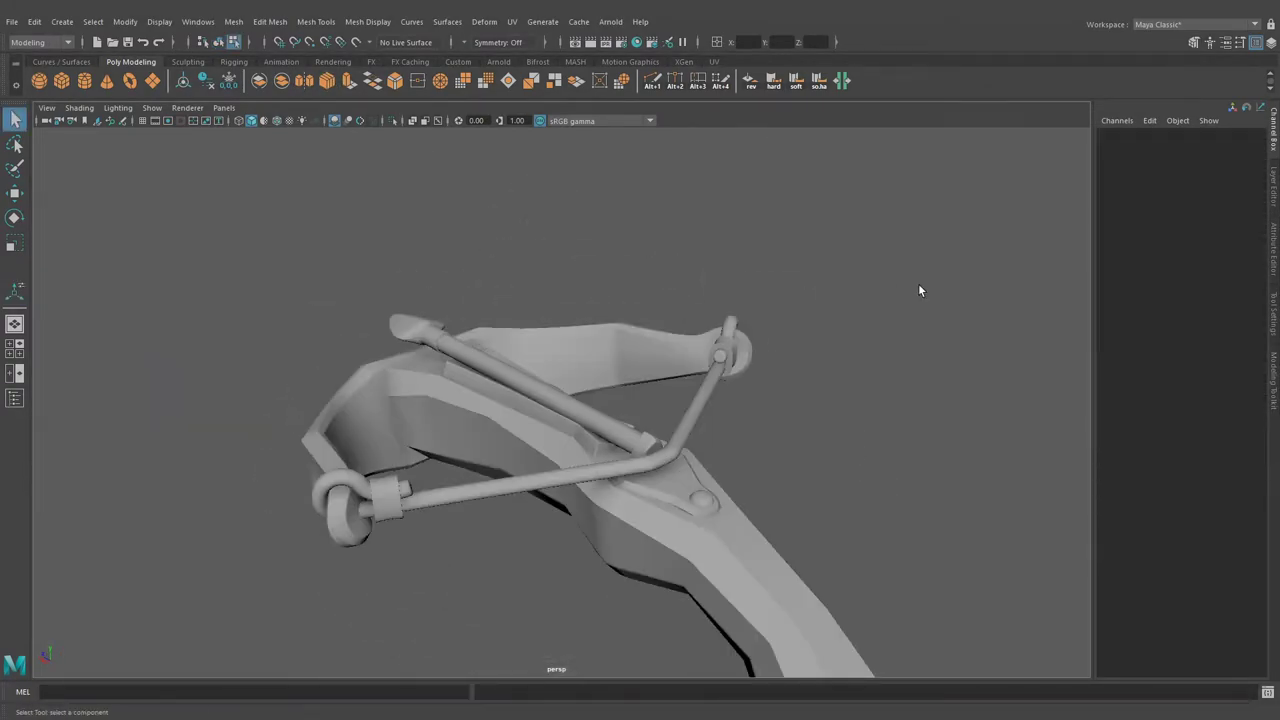
pyautogui.moveTo(918, 283)
pyautogui.keyDown('alt'); pyautogui.mouseDown()
pyautogui.moveTo(900, 317)
pyautogui.moveTo(592, 354)
pyautogui.moveTo(776, 427)
pyautogui.mouseUp(); pyautogui.keyUp('alt')
pyautogui.click(774, 468)
pyautogui.moveTo(786, 366)
pyautogui.keyDown('alt'); pyautogui.mouseDown()
pyautogui.moveTo(775, 327)
pyautogui.moveTo(931, 391)
pyautogui.moveTo(723, 465)
pyautogui.moveTo(703, 449)
pyautogui.mouseUp(); pyautogui.keyUp('alt')
pyautogui.click(629, 300)
pyautogui.keyDown('alt'); pyautogui.moveTo(629, 300); pyautogui.dragTo(725, 433, button='right'); pyautogui.keyUp('alt')
# Isolate a small underside face of the stock in a maximised Side view and start Multi-Cut.
pyautogui.press('F11')
pyautogui.moveTo(855, 457)
pyautogui.keyDown('alt'); pyautogui.mouseDown()
pyautogui.moveTo(511, 422)
pyautogui.moveTo(608, 214)
pyautogui.mouseUp(); pyautogui.keyUp('alt')
pyautogui.keyDown('alt'); pyautogui.moveTo(400, 249); pyautogui.dragTo(580, 351); pyautogui.keyUp('alt')
pyautogui.hotkey('ctrl', '1')
pyautogui.press('space')
pyautogui.press('space')
pyautogui.keyDown('alt'); pyautogui.moveTo(560, 380); pyautogui.dragTo(565, 403, button='right'); pyautogui.keyUp('alt')
pyautogui.keyDown('shift'); pyautogui.moveTo(562, 352); pyautogui.dragTo(590, 450, button='right'); pyautogui.keyUp('shift')
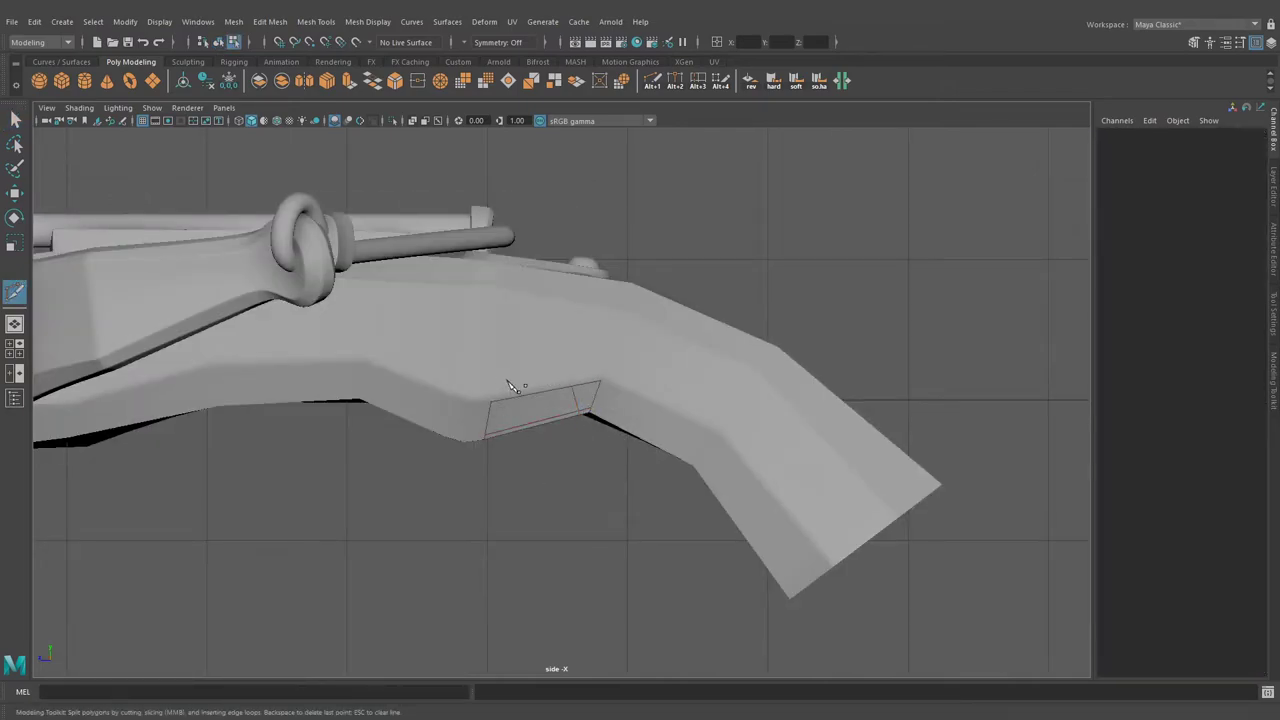
# Select the trigger-pad face under the stock and extrude it with thickness 0.068.
pyautogui.click(584, 428)
pyautogui.click(594, 486)
pyautogui.press('space')
pyautogui.press('space')
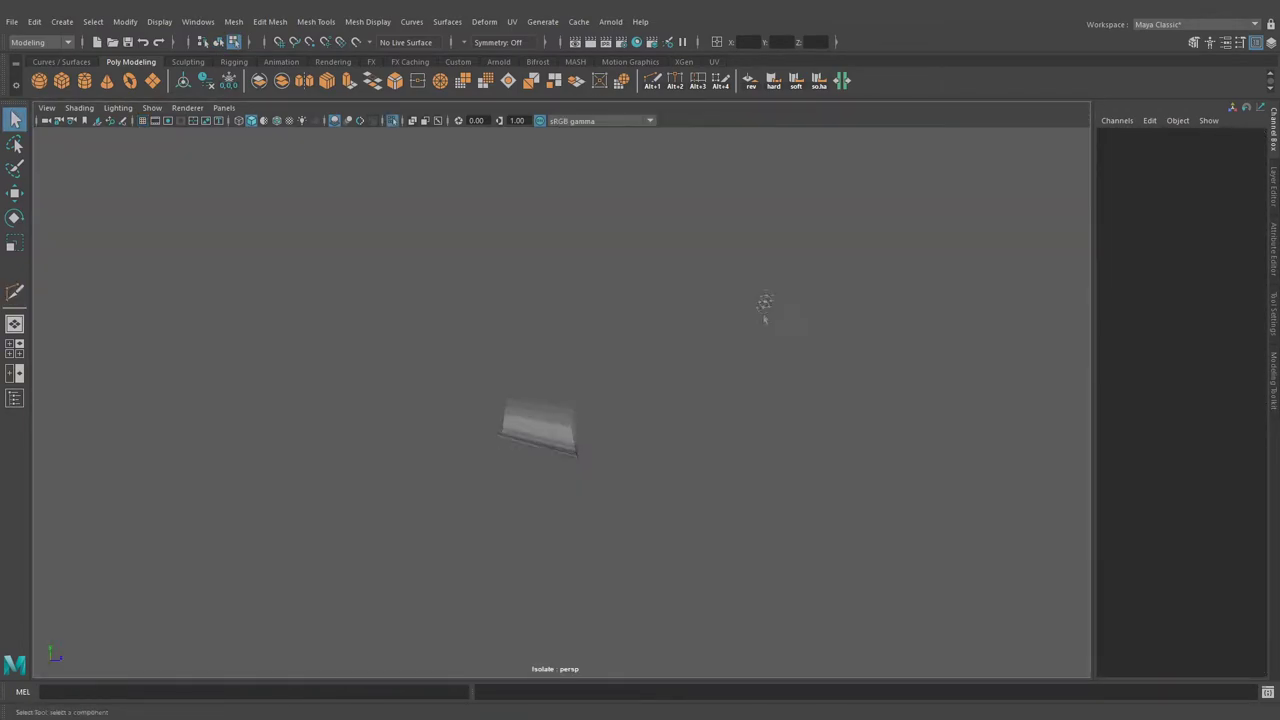
pyautogui.keyDown('alt'); pyautogui.moveTo(556, 397); pyautogui.dragTo(726, 323, button='right'); pyautogui.keyUp('alt')
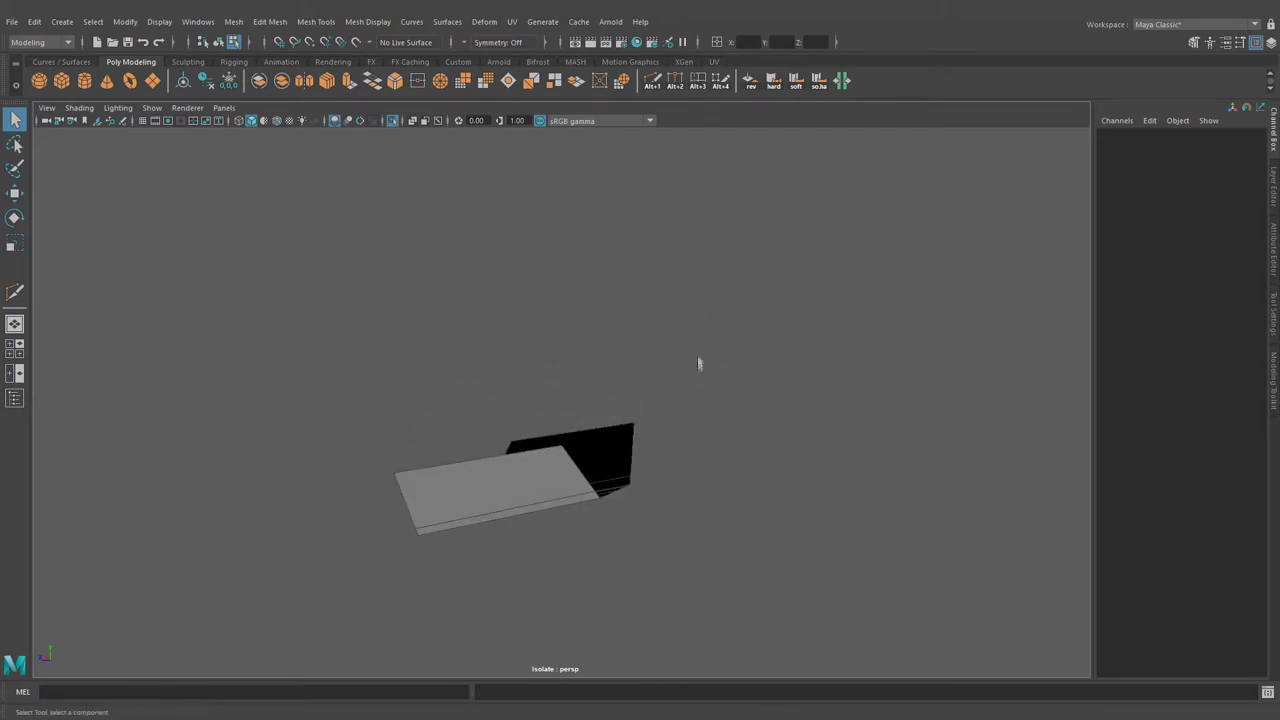
pyautogui.keyDown('alt'); pyautogui.moveTo(714, 366); pyautogui.dragTo(714, 349); pyautogui.keyUp('alt')
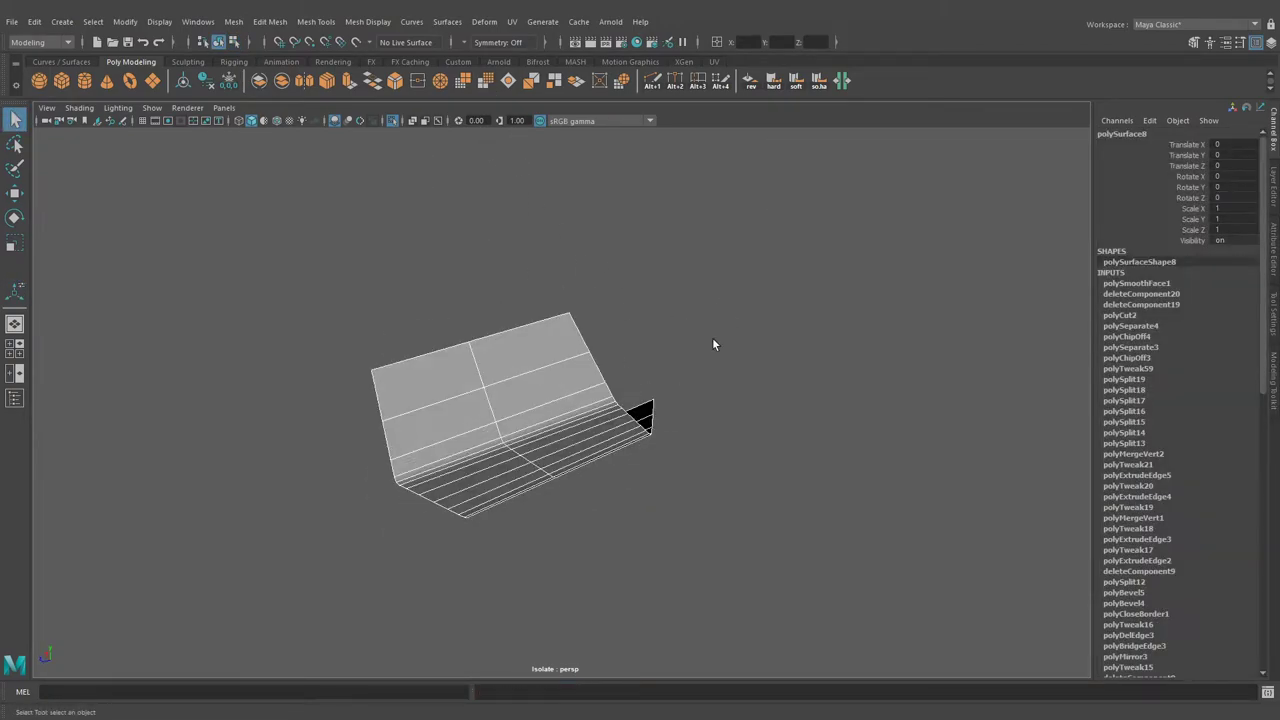
pyautogui.hotkey('ctrl', 'e')
pyautogui.hotkey('ctrl', '1')
pyautogui.moveTo(840, 183)
pyautogui.mouseDown()
pyautogui.moveTo(650, 230)
pyautogui.moveTo(628, 258)
pyautogui.mouseUp()
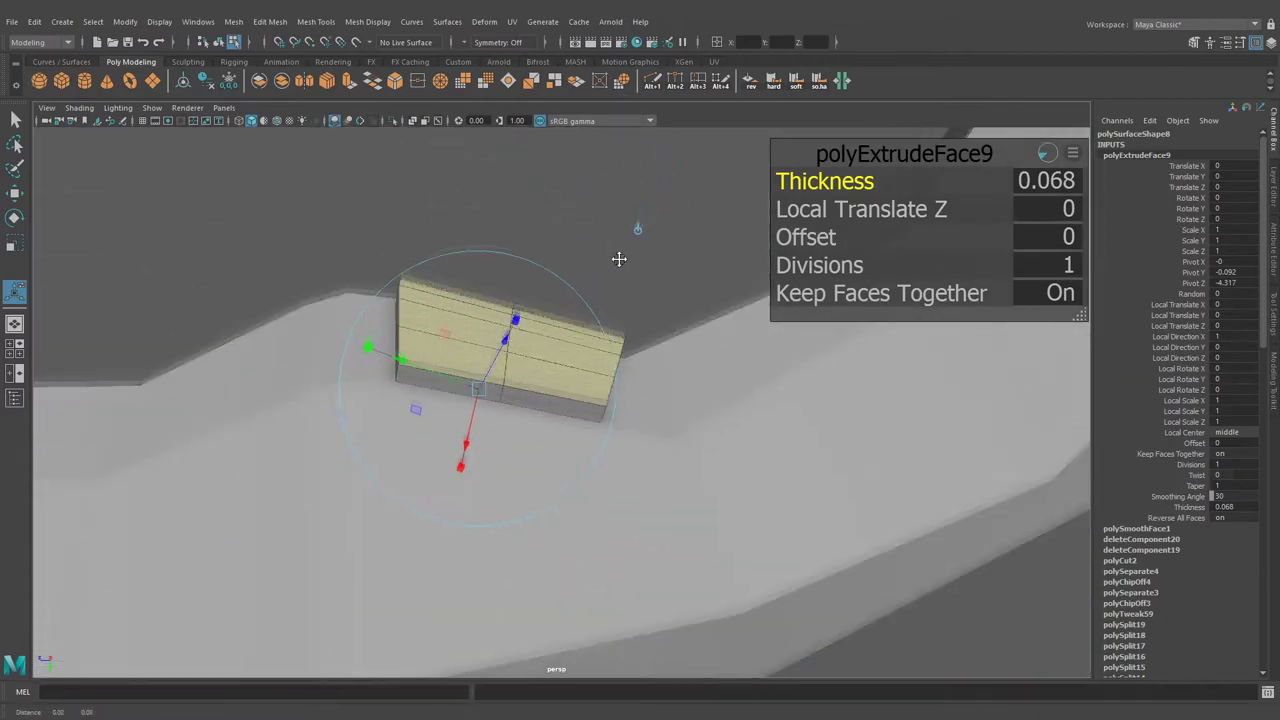
# Nudge the pad object into place on the stock and delete its selected faces.
pyautogui.press('w')
pyautogui.press('F8')
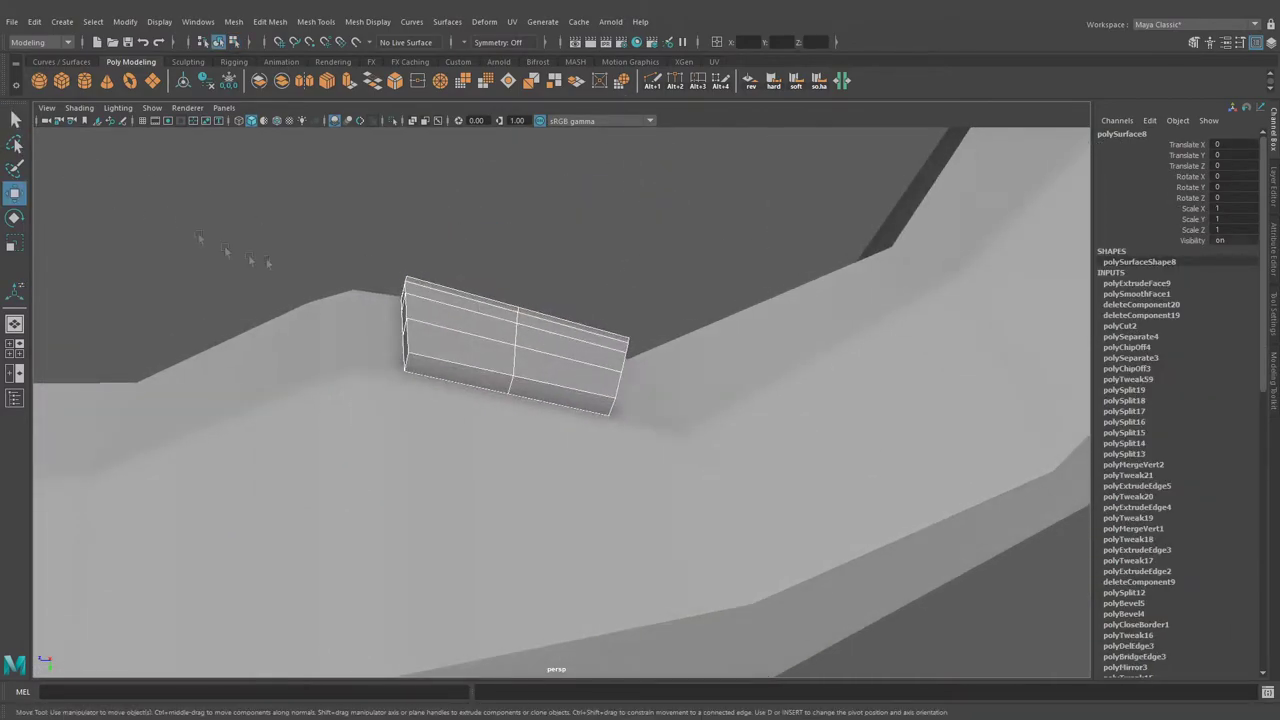
pyautogui.scroll(-3, 525, 289)
pyautogui.moveTo(430, 380)
pyautogui.keyDown('alt'); pyautogui.mouseDown()
pyautogui.moveTo(380, 403)
pyautogui.moveTo(466, 266)
pyautogui.moveTo(243, 466)
pyautogui.moveTo(535, 342)
pyautogui.moveTo(482, 340)
pyautogui.moveTo(588, 345)
pyautogui.moveTo(674, 240)
pyautogui.moveTo(537, 234)
pyautogui.mouseUp(); pyautogui.keyUp('alt')
pyautogui.press('F8')
pyautogui.press('Delete')
# Remove the unwanted faces and the extra edge, then isolate the patch on its own.
pyautogui.keyDown('alt'); pyautogui.moveTo(471, 557); pyautogui.dragTo(675, 392); pyautogui.keyUp('alt')
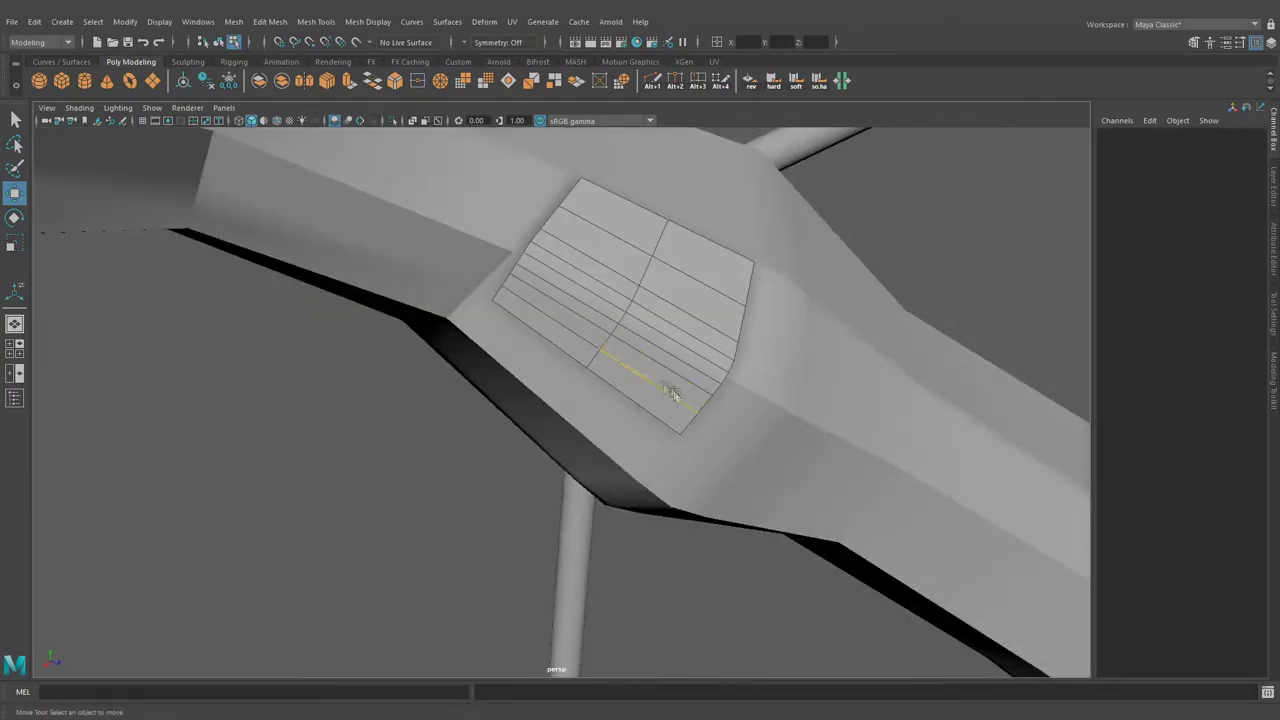
pyautogui.press('q')
pyautogui.click(567, 312)
pyautogui.moveTo(567, 312)
pyautogui.keyDown('alt'); pyautogui.mouseDown()
pyautogui.moveTo(631, 269)
pyautogui.moveTo(631, 360)
pyautogui.moveTo(663, 346)
pyautogui.moveTo(649, 382)
pyautogui.mouseUp(); pyautogui.keyUp('alt')
pyautogui.hotkey('ctrl', 'Delete')
pyautogui.press('F8')
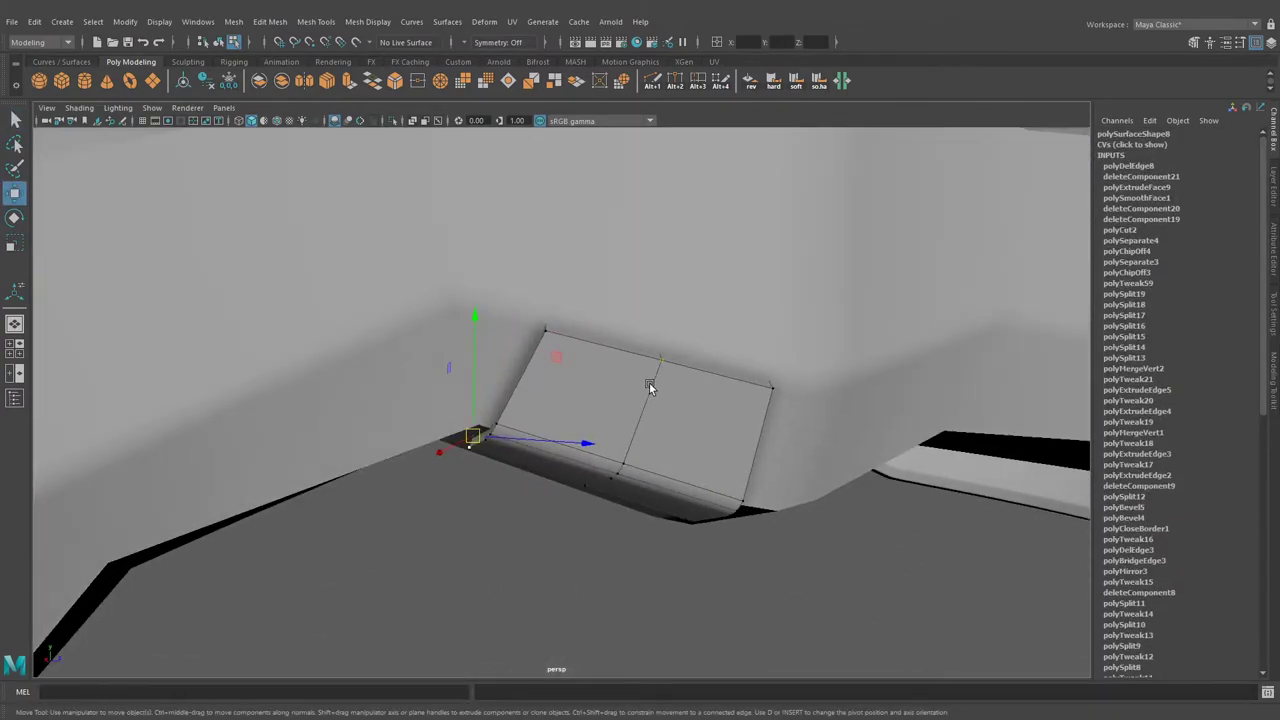
pyautogui.hotkey('ctrl', '1')
# Bevel the patch's corner edges and add fan-shaped Multi-Cut lines across its face.
pyautogui.press('F10')
pyautogui.click(395, 81)
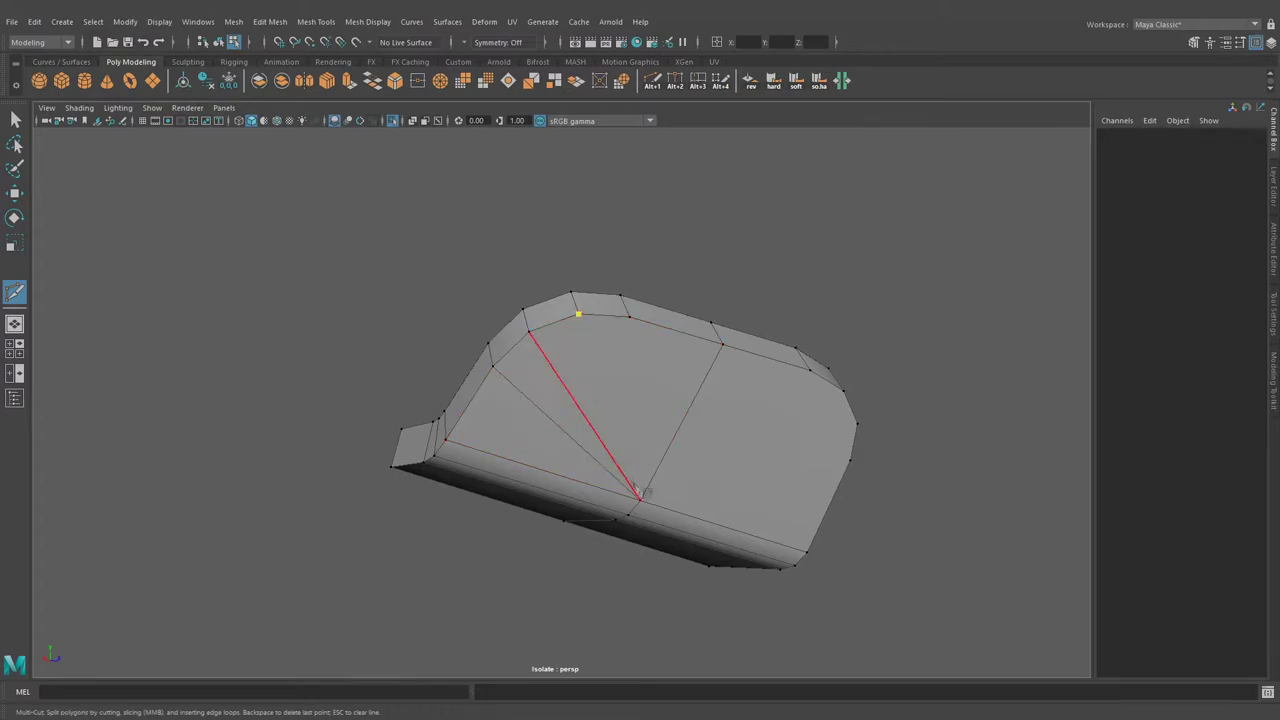
pyautogui.keyDown('alt'); pyautogui.moveTo(636, 325); pyautogui.dragTo(599, 289); pyautogui.keyUp('alt')
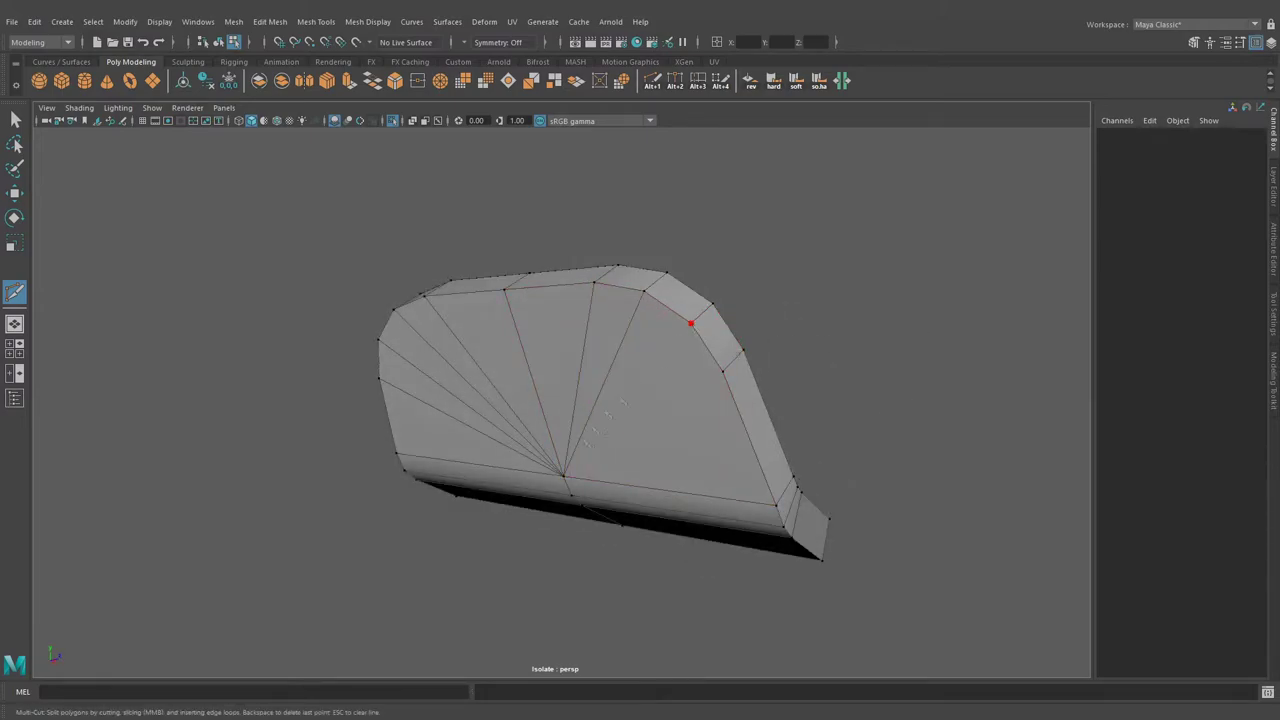
pyautogui.press('q')
pyautogui.press('F8')
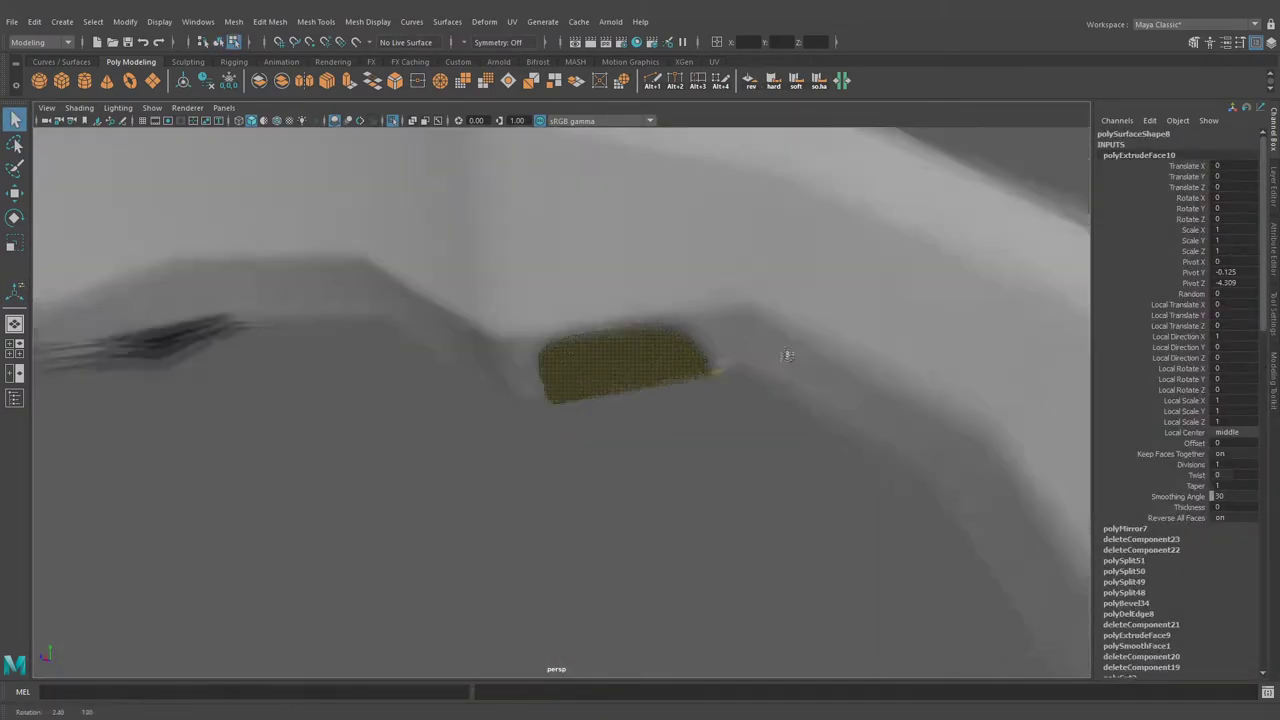
# Extrude the patch to thickness 0.092 and round its edges with a 0.5 bevel, chamfer off.
pyautogui.click(349, 84)
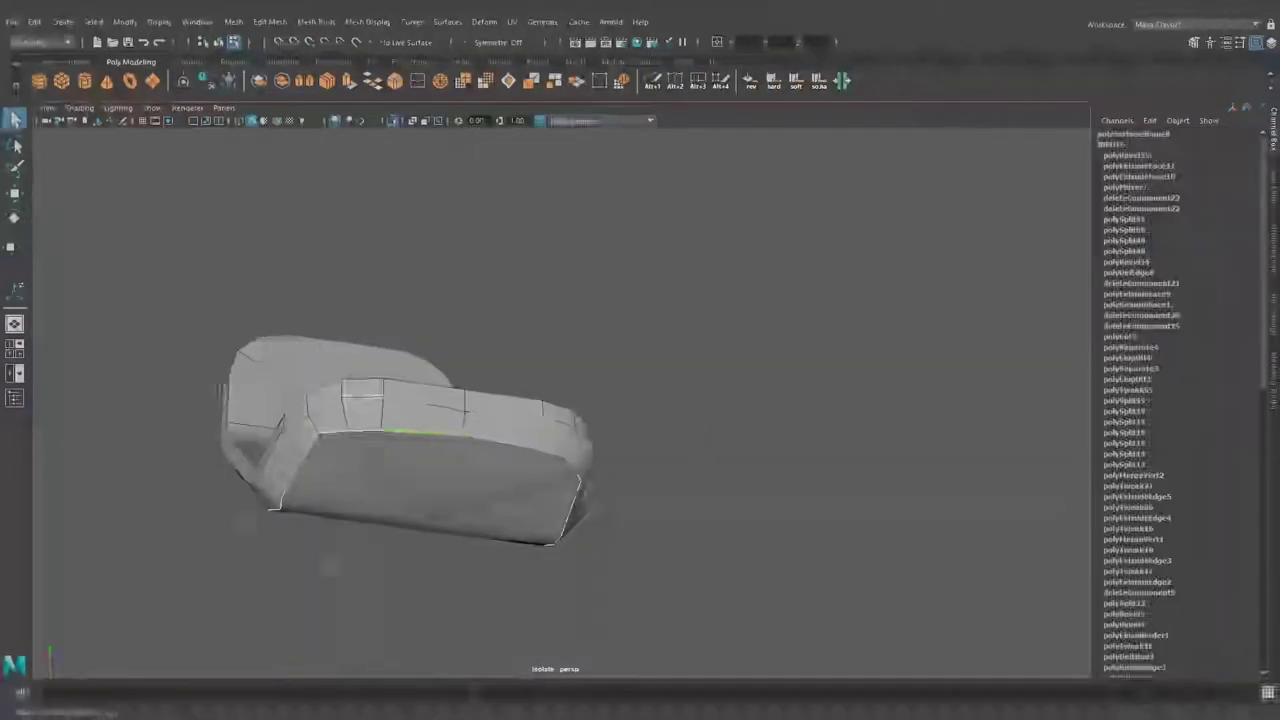
pyautogui.hotkey('ctrl', 'b')
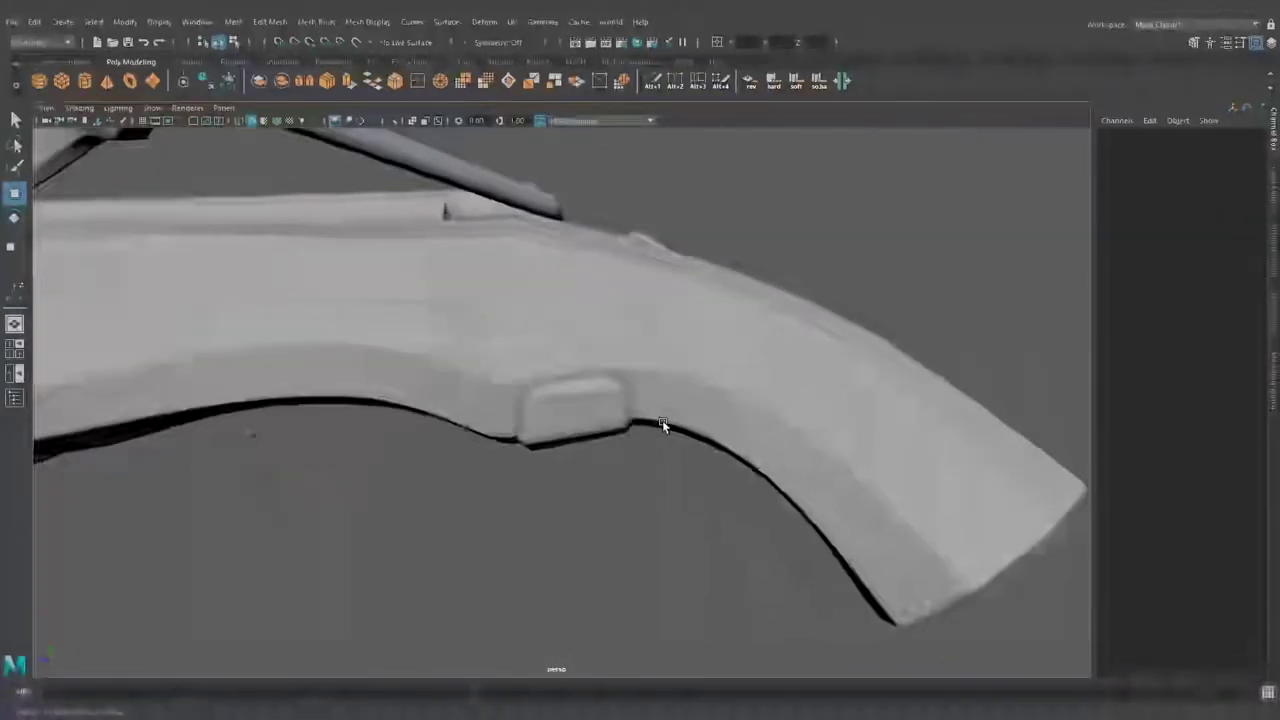
# Select the small cube under the pad and extrude its edge downward in two stepped segments.
pyautogui.click(575, 415)
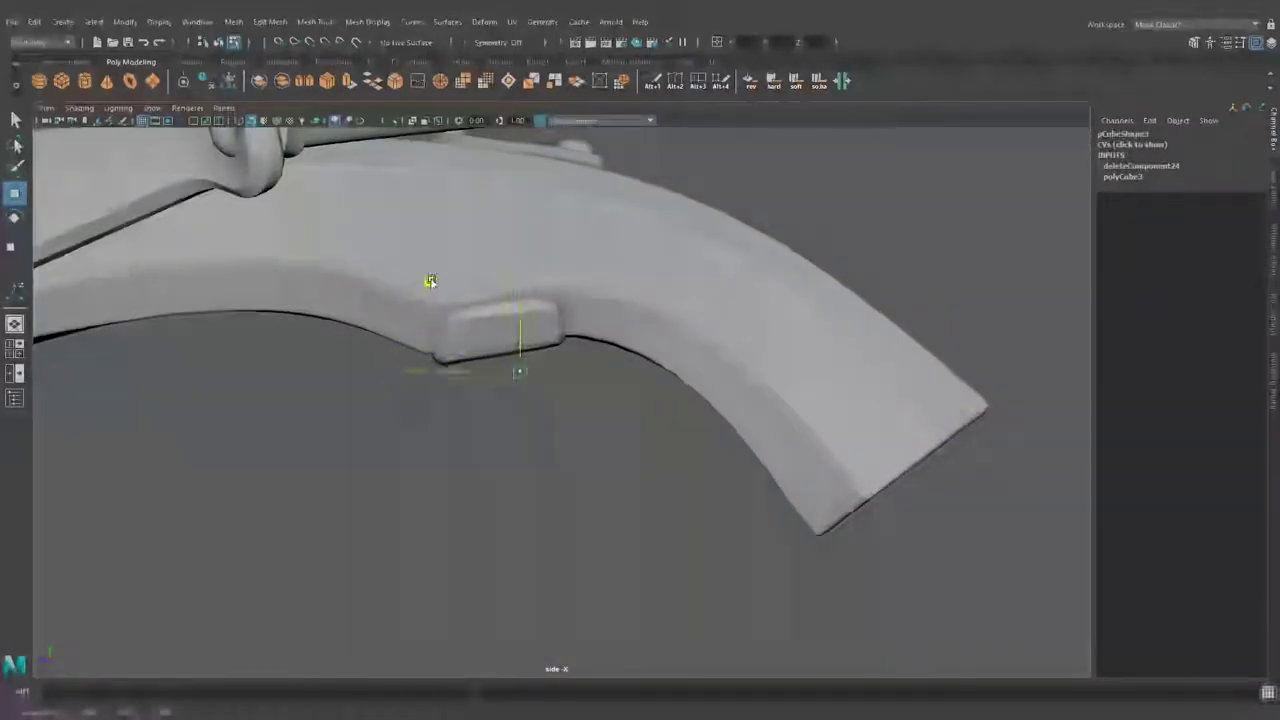
pyautogui.hotkey('ctrl', 'e')
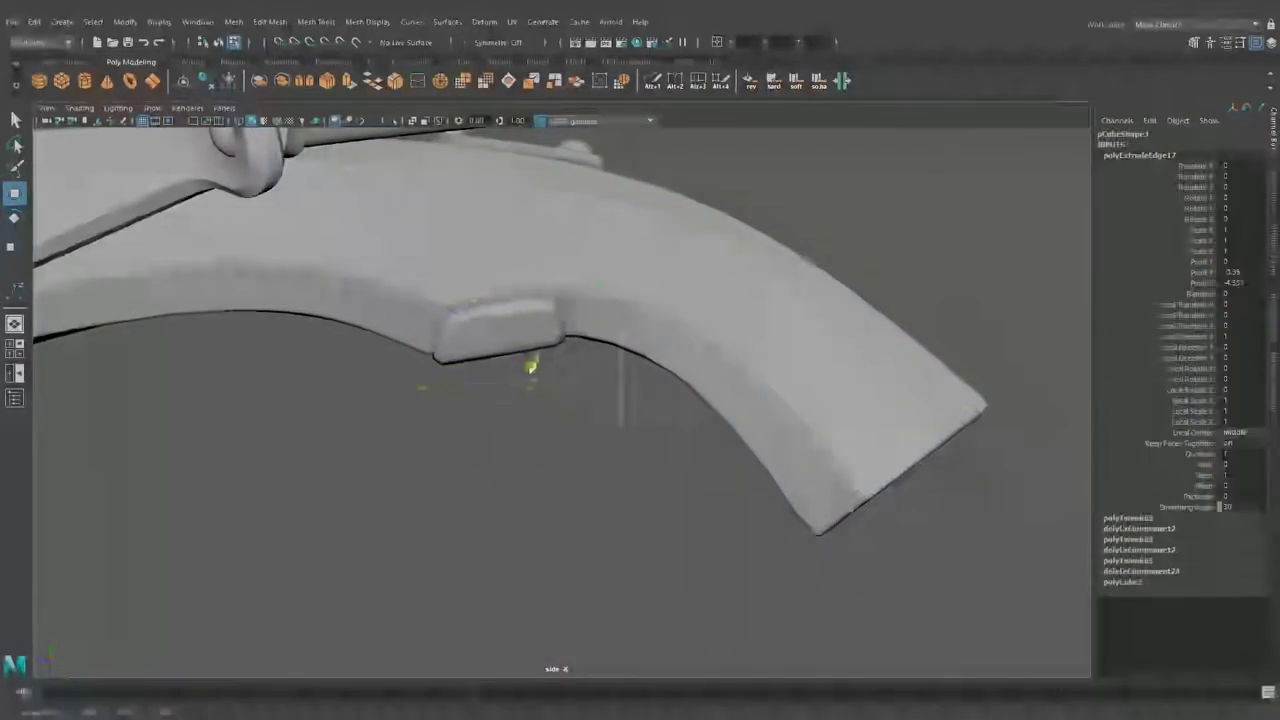
pyautogui.press('w')
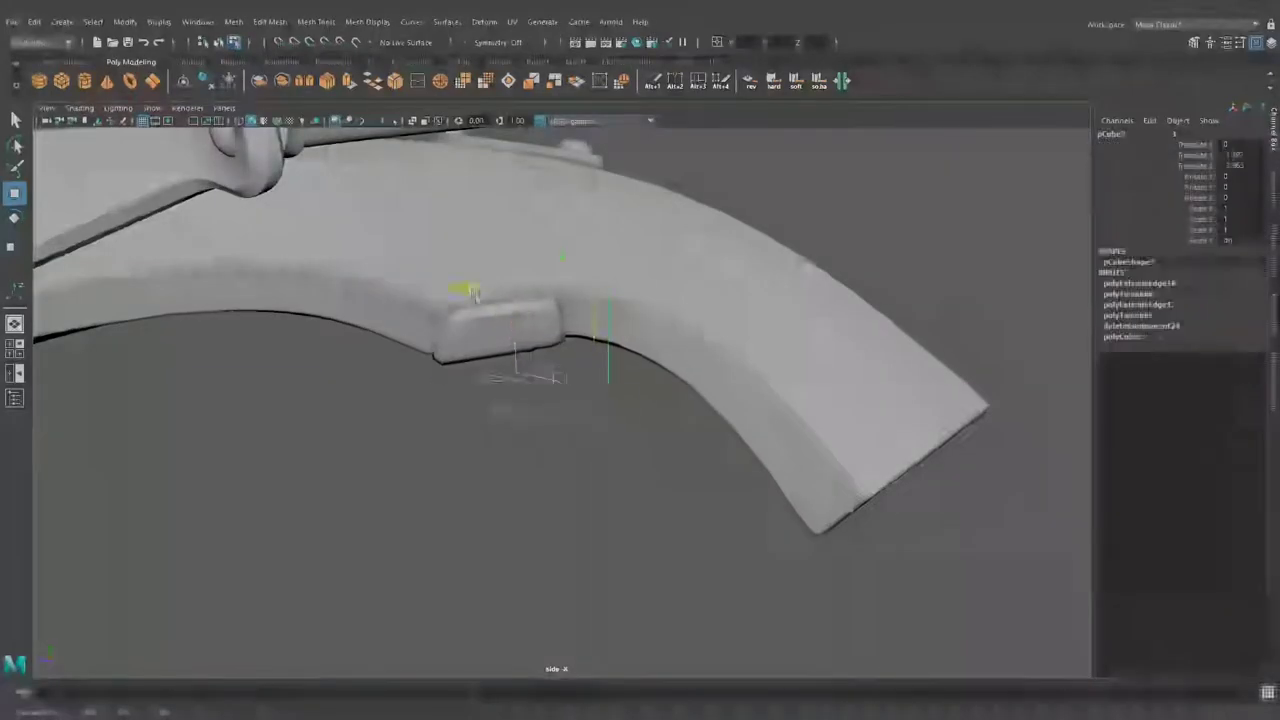
pyautogui.hotkey('ctrl', 'e')
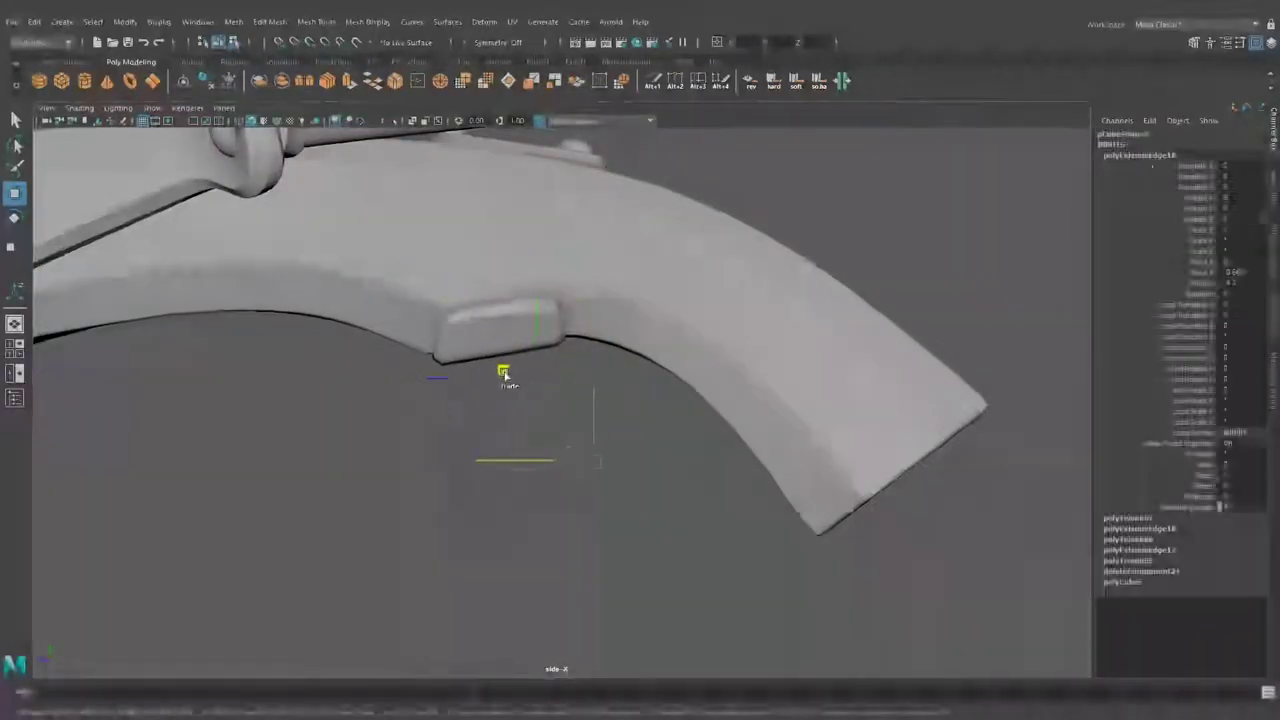
pyautogui.press('w')
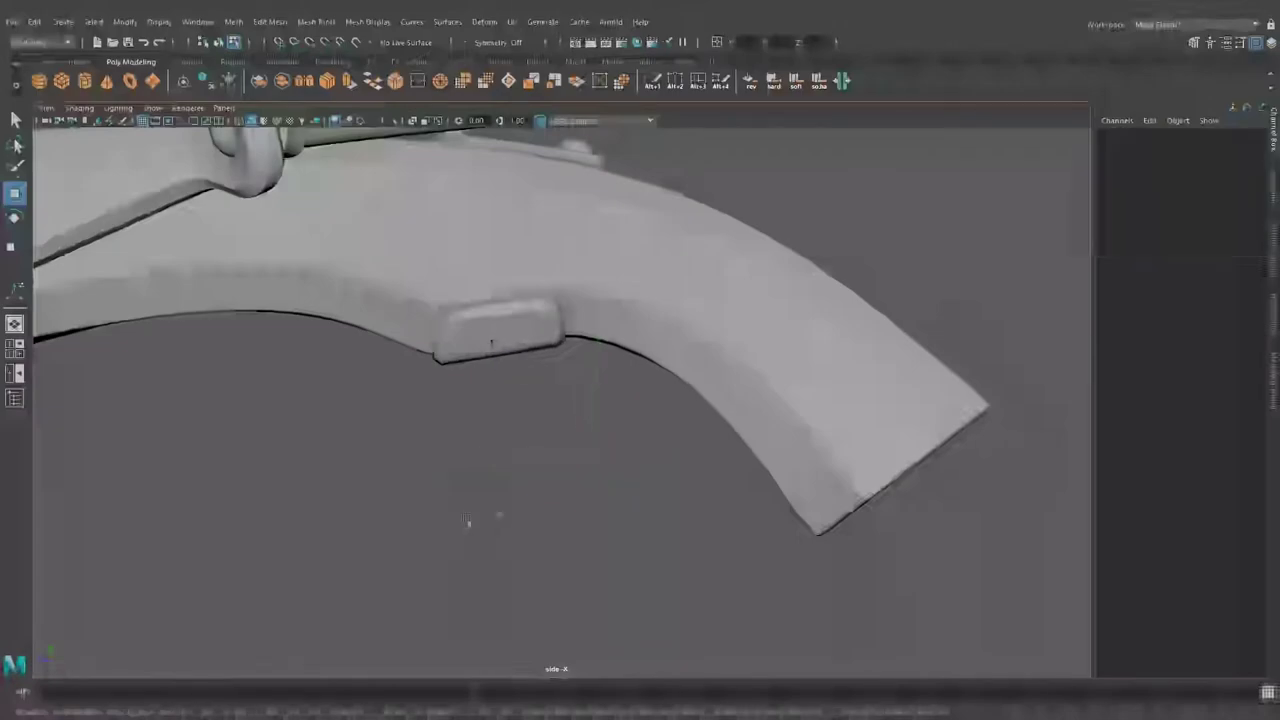
# Extrude the trigger faces with negative thickness and rotate the strip into a bent trigger.
pyautogui.keyDown('alt'); pyautogui.moveTo(505, 368); pyautogui.dragTo(659, 423); pyautogui.keyUp('alt')
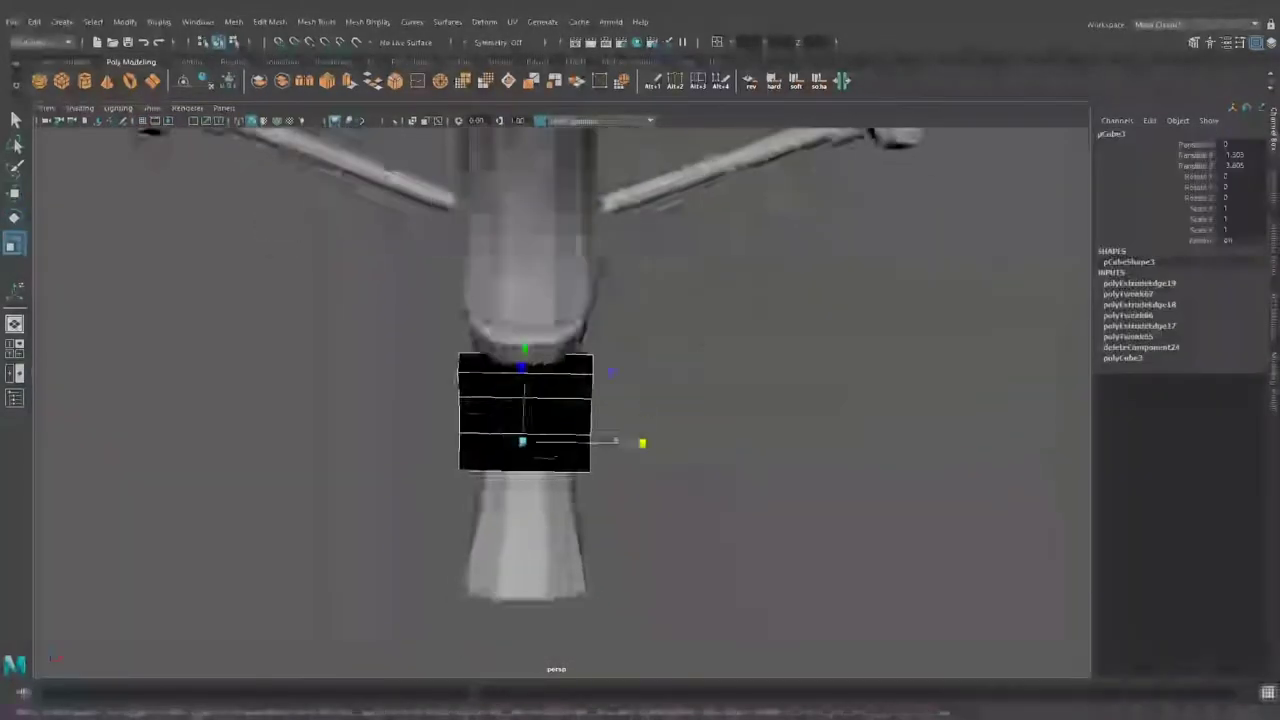
pyautogui.press('f')
pyautogui.keyDown('alt'); pyautogui.moveTo(560, 395); pyautogui.dragTo(566, 422); pyautogui.keyUp('alt')
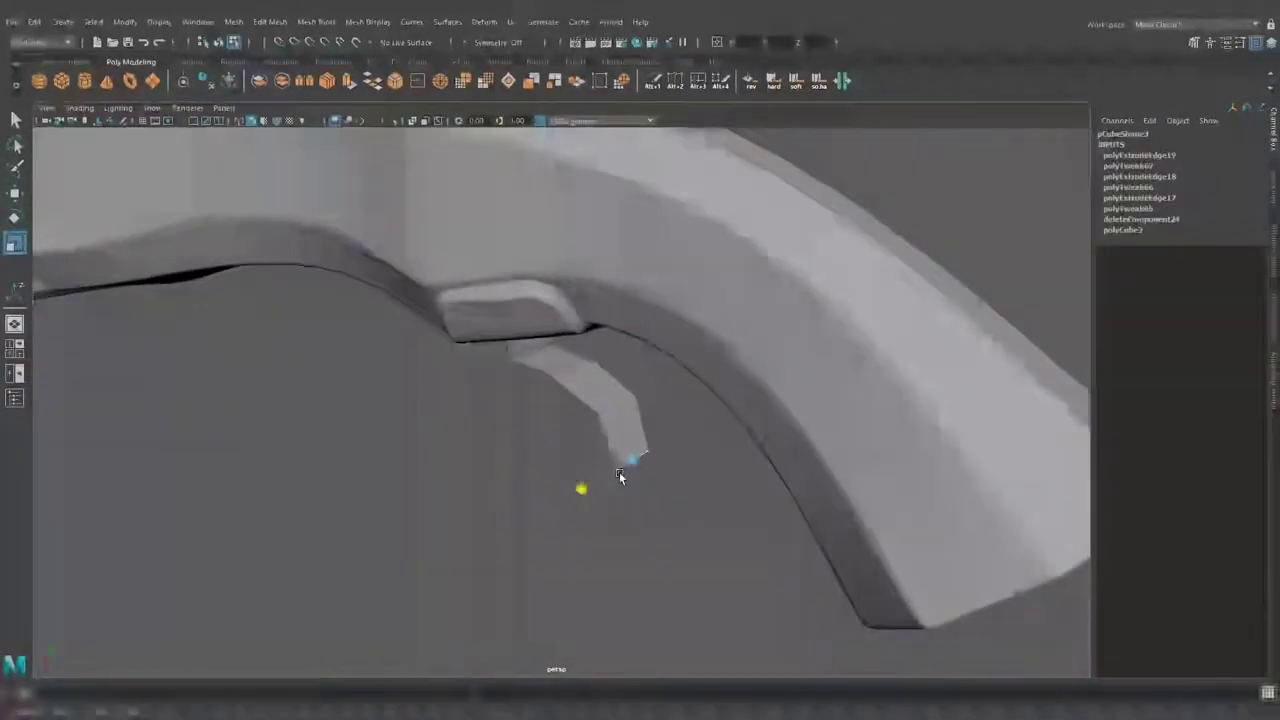
pyautogui.scroll(5, 645, 340)
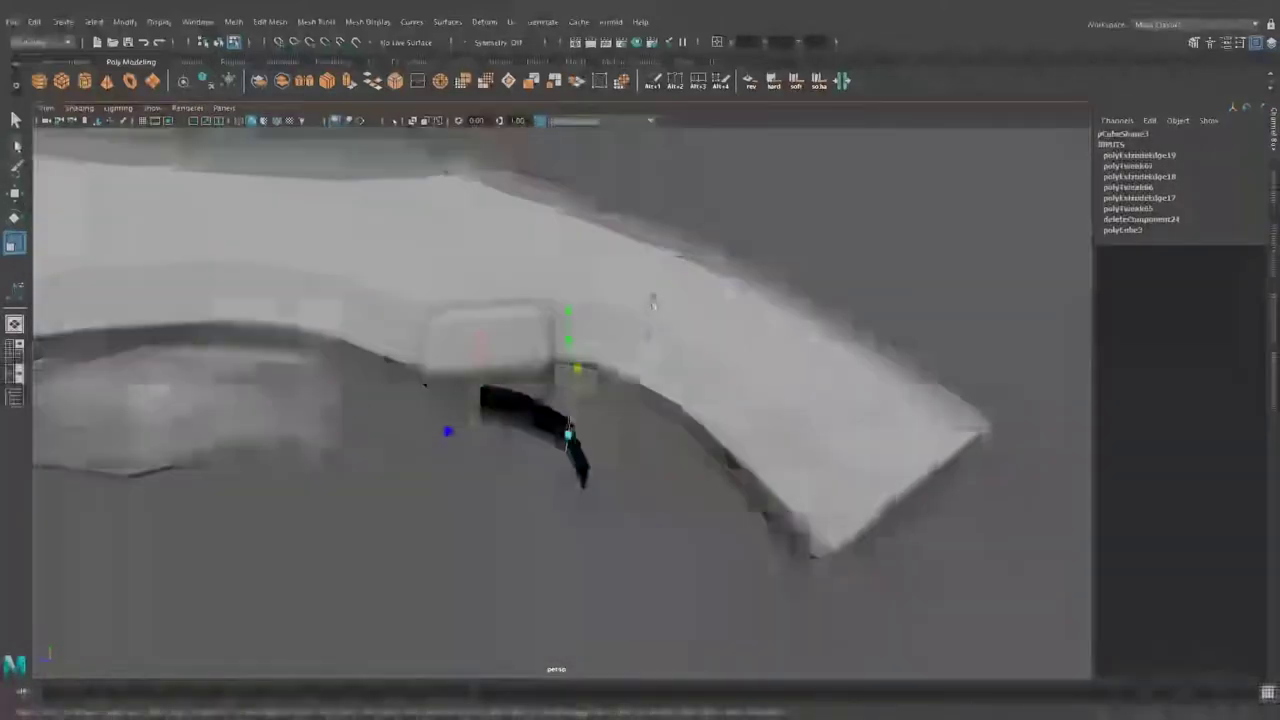
pyautogui.keyDown('alt'); pyautogui.moveTo(645, 340); pyautogui.dragTo(654, 289); pyautogui.keyUp('alt')
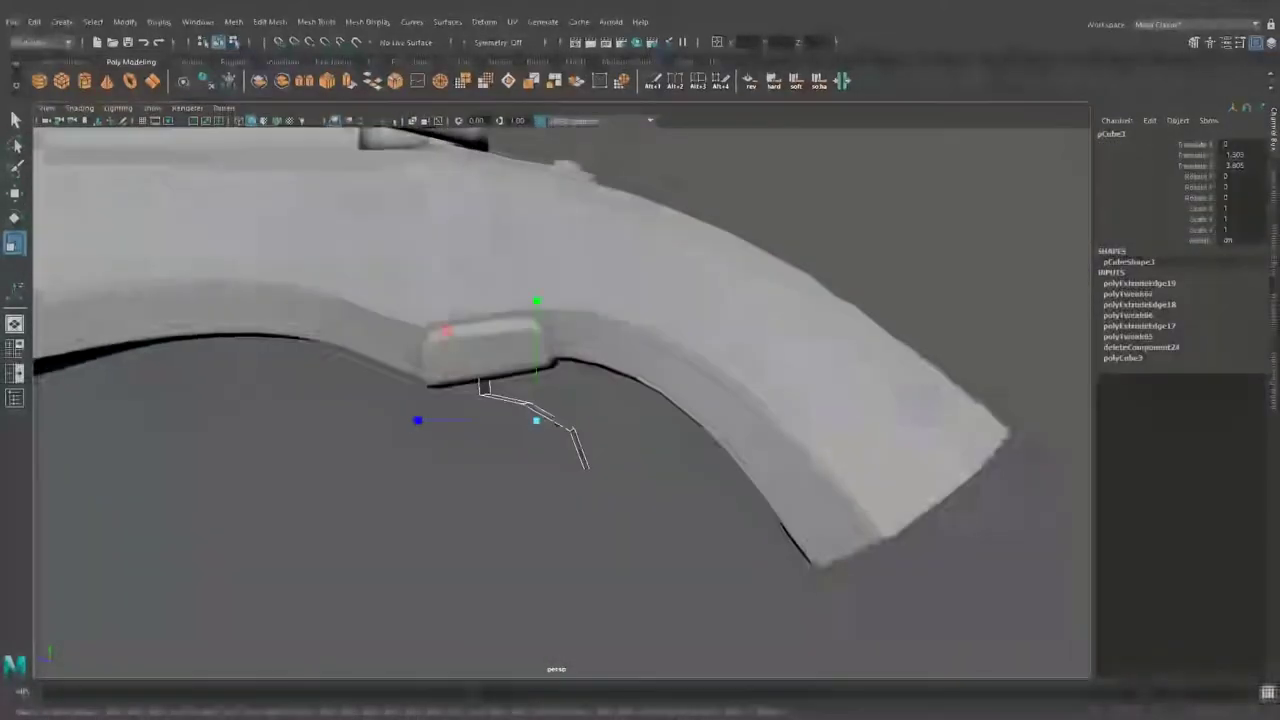
pyautogui.hotkey('ctrl', 'e')
pyautogui.moveTo(654, 289); pyautogui.dragTo(645, 222, button='middle')
pyautogui.keyDown('alt'); pyautogui.moveTo(560, 400); pyautogui.dragTo(600, 420); pyautogui.keyUp('alt')
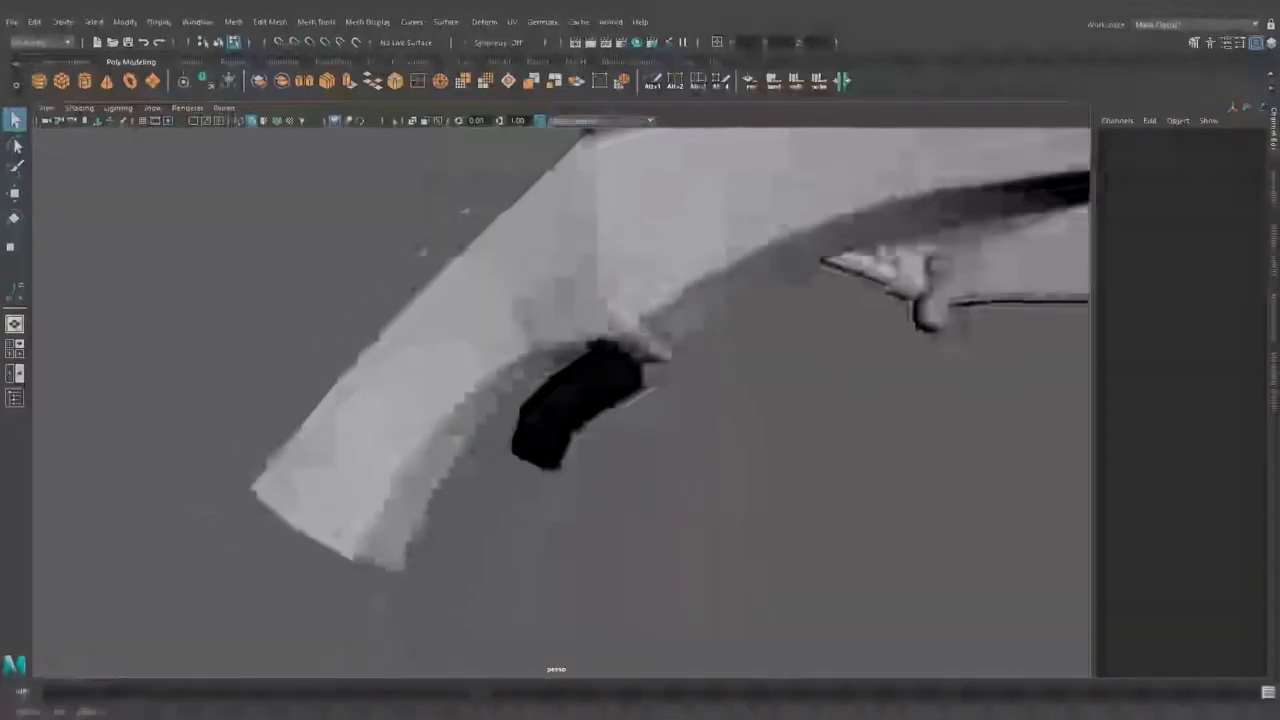
pyautogui.press('e')
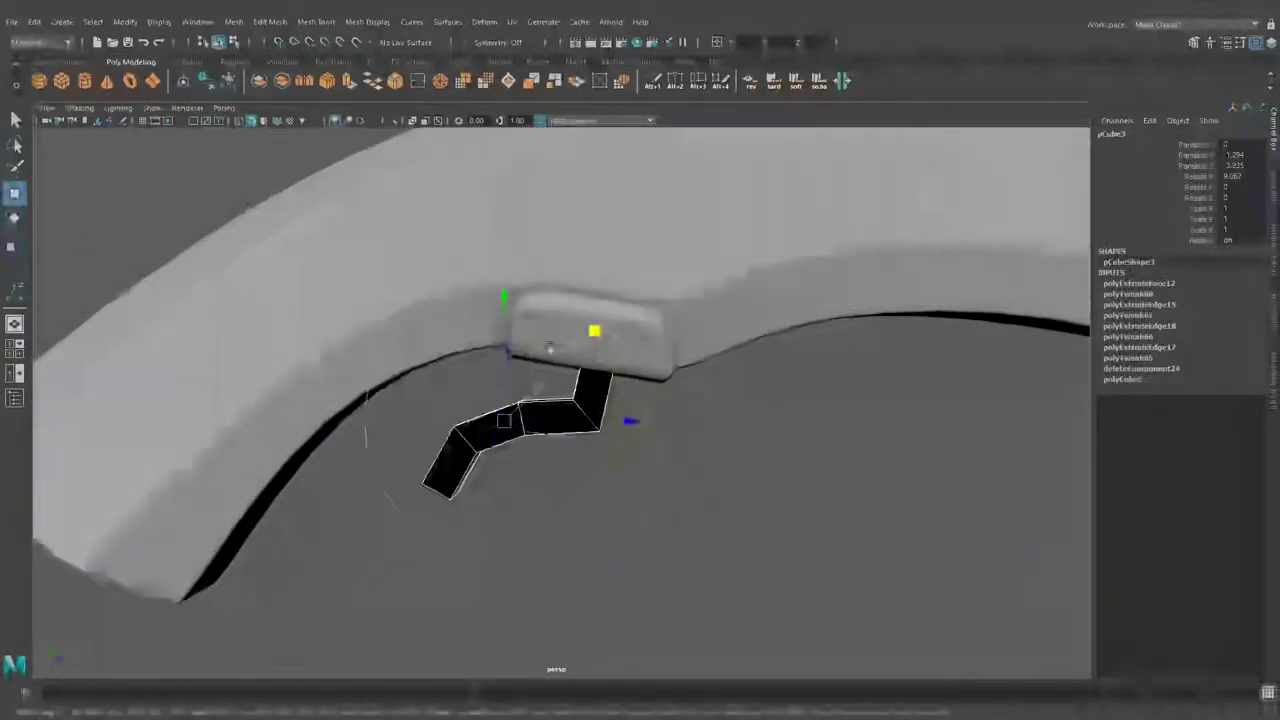
pyautogui.keyDown('alt'); pyautogui.moveTo(581, 314); pyautogui.dragTo(530, 308); pyautogui.keyUp('alt')
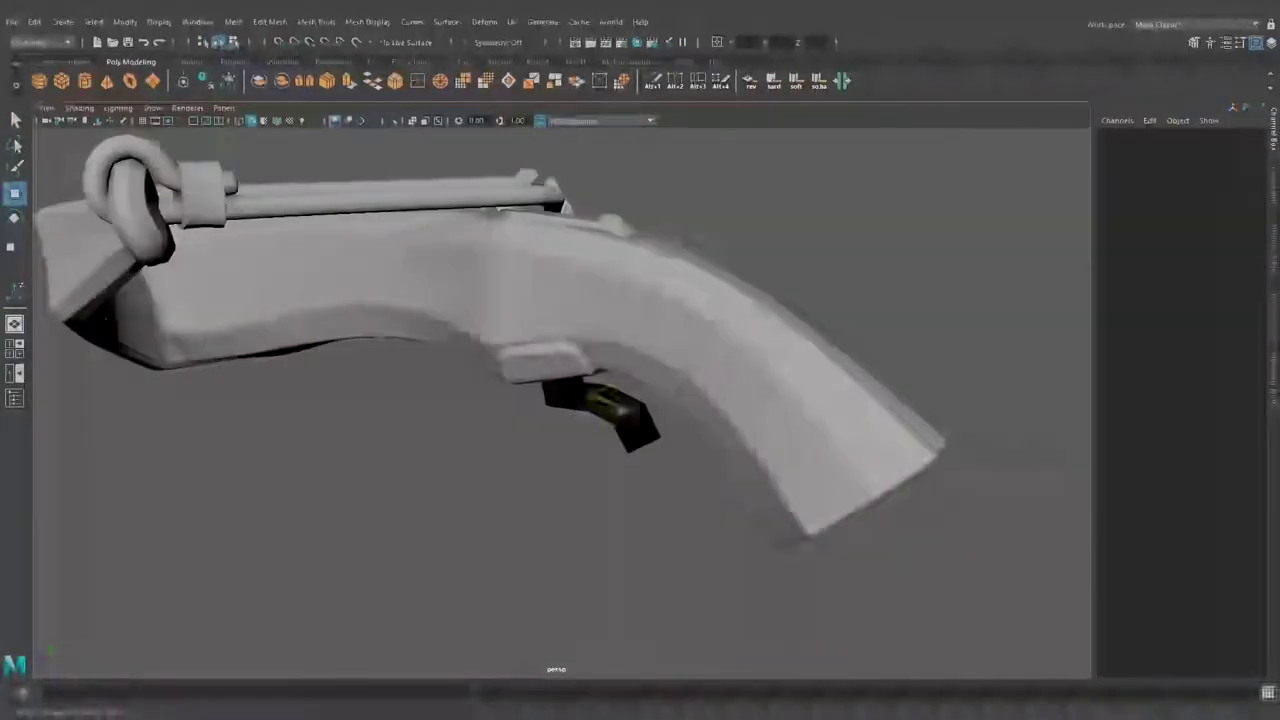
# Isolate the trigger and scale and move its faces into a smoother curved hook.
pyautogui.keyDown('alt'); pyautogui.moveTo(530, 308); pyautogui.dragTo(590, 390); pyautogui.keyUp('alt')
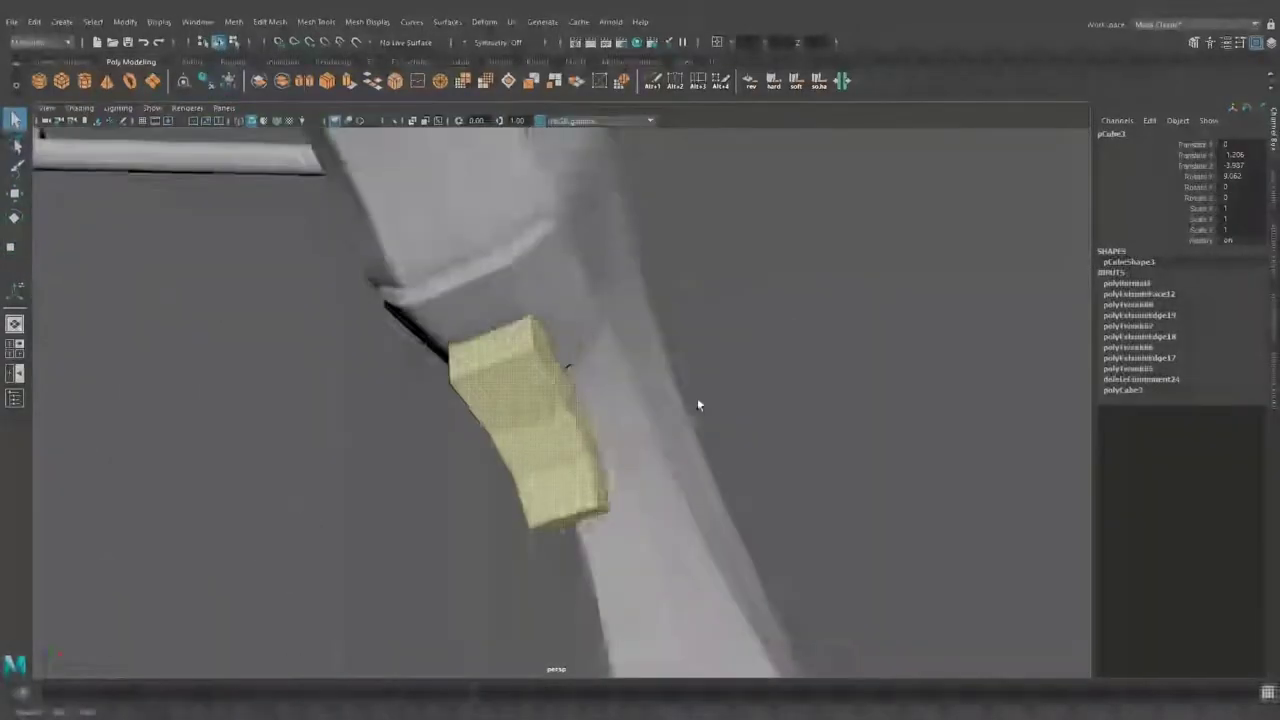
pyautogui.moveTo(643, 392)
pyautogui.keyDown('alt'); pyautogui.mouseDown()
pyautogui.moveTo(517, 427)
pyautogui.moveTo(517, 326)
pyautogui.mouseUp(); pyautogui.keyUp('alt')
pyautogui.press('r')
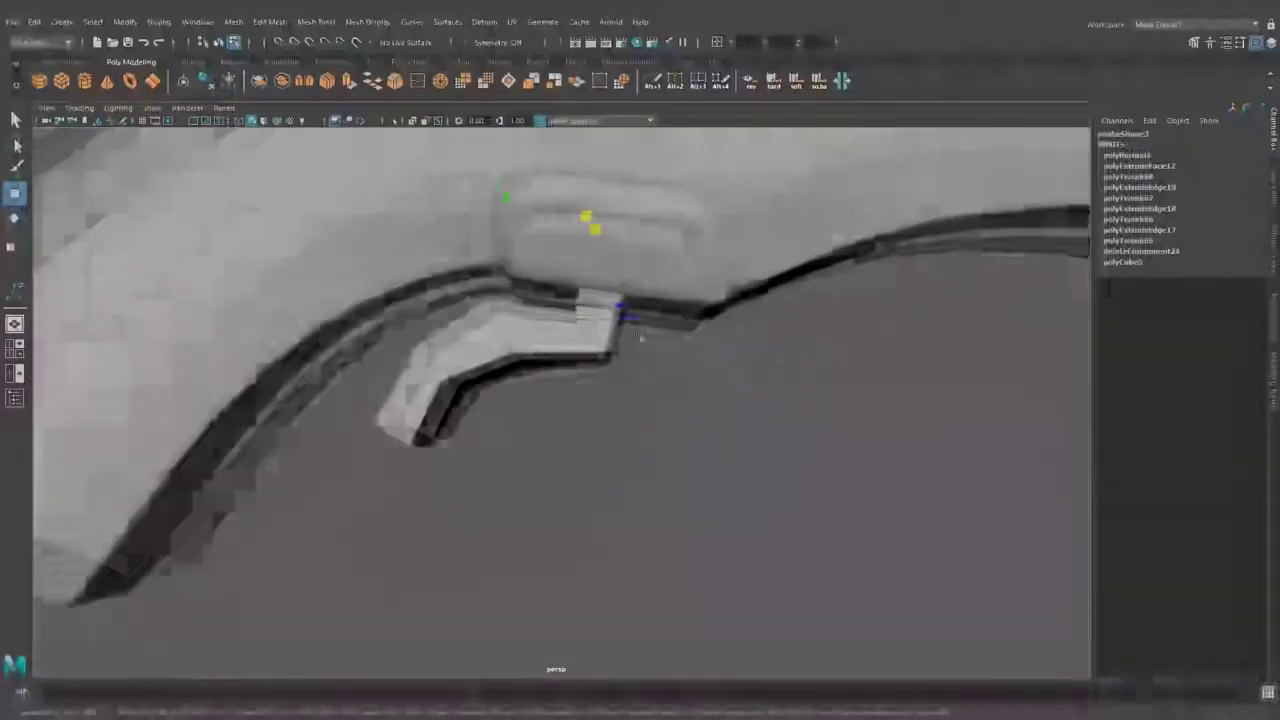
pyautogui.keyDown('alt'); pyautogui.moveTo(611, 318); pyautogui.dragTo(666, 453); pyautogui.keyUp('alt')
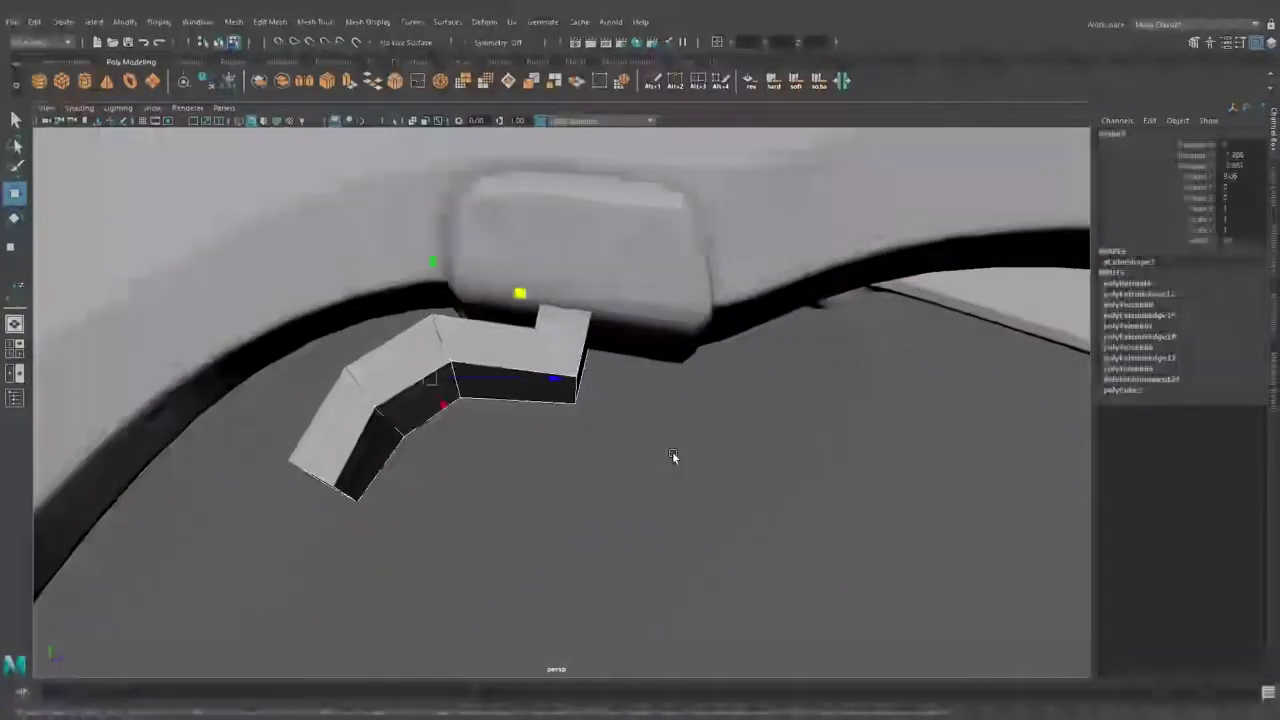
pyautogui.hotkey('ctrl', '1')
pyautogui.press('r')
pyautogui.moveTo(657, 437)
pyautogui.keyDown('alt'); pyautogui.mouseDown()
pyautogui.moveTo(685, 412)
pyautogui.moveTo(626, 420)
pyautogui.moveTo(677, 478)
pyautogui.moveTo(600, 400)
pyautogui.moveTo(713, 459)
pyautogui.moveTo(663, 334)
pyautogui.mouseUp(); pyautogui.keyUp('alt')
pyautogui.press('q')
pyautogui.press('w')
pyautogui.scroll(5, 600, 400)
# Bevel the trigger's edges at fraction 0.585 to round them.
pyautogui.press('q')
pyautogui.scroll(-5, 600, 400)
pyautogui.click(396, 82)
pyautogui.click(713, 459)
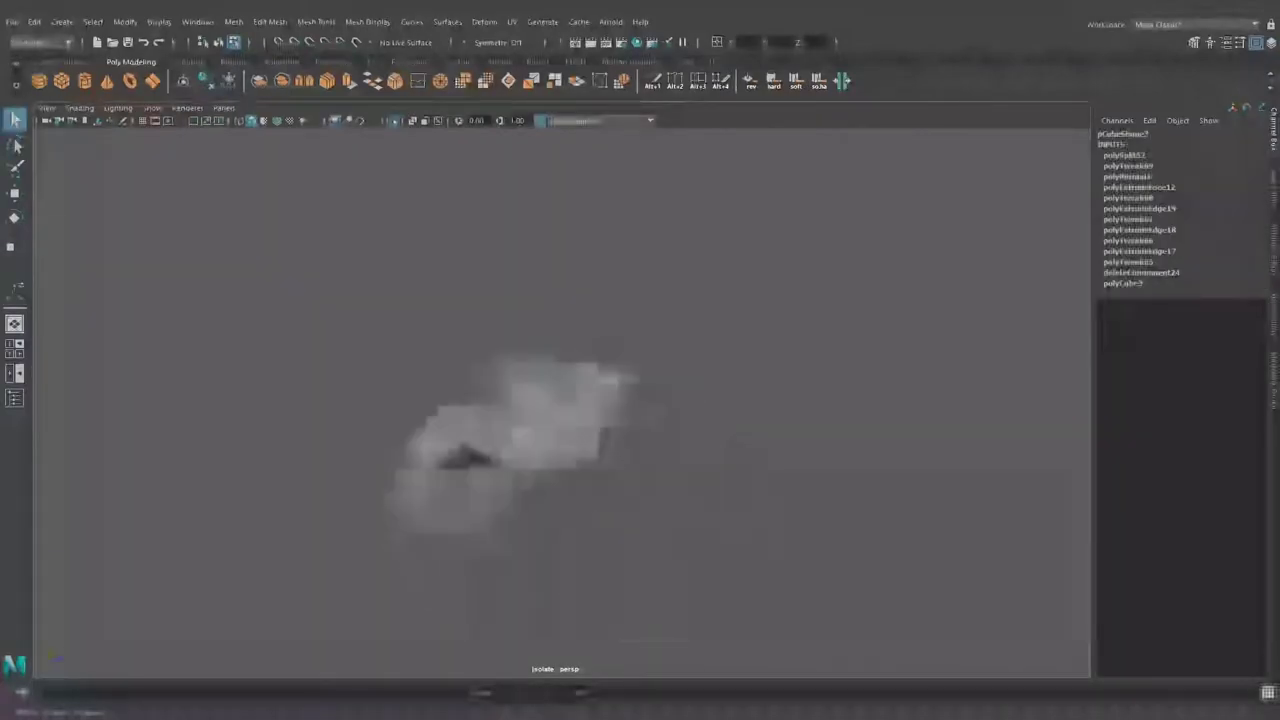
pyautogui.keyDown('alt'); pyautogui.moveTo(663, 430); pyautogui.dragTo(443, 463); pyautogui.keyUp('alt')
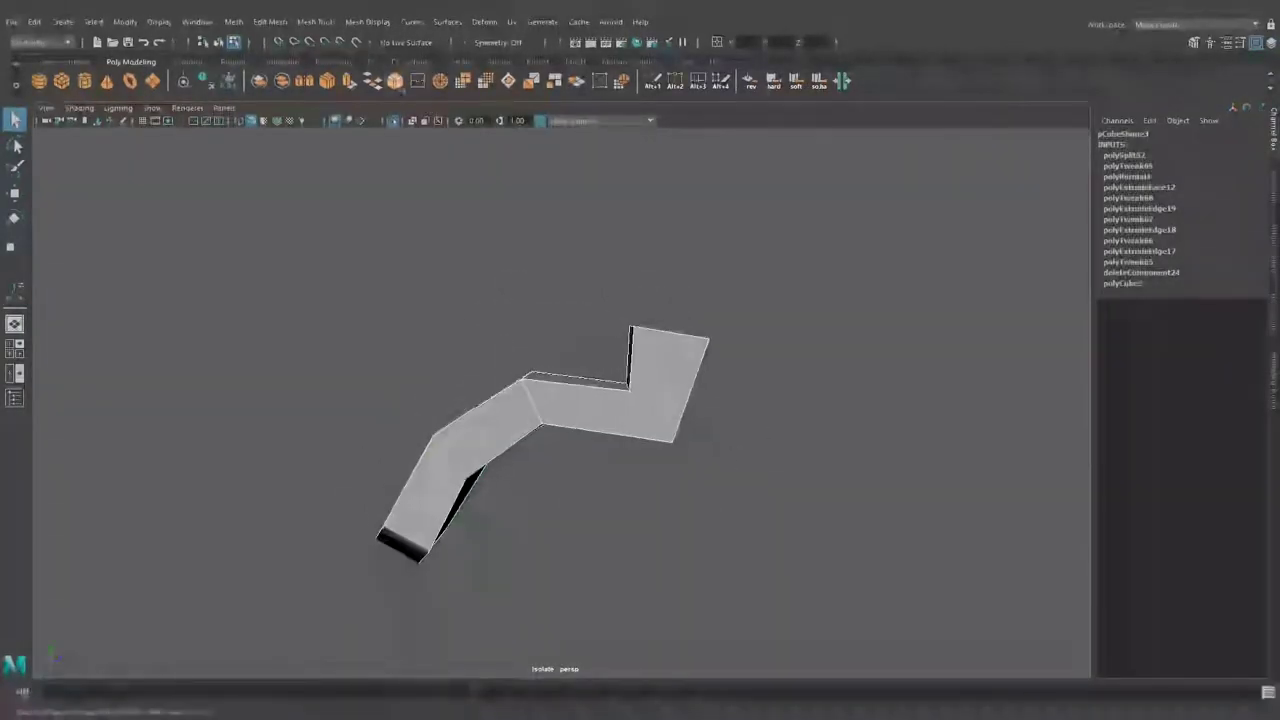
pyautogui.click(396, 82)
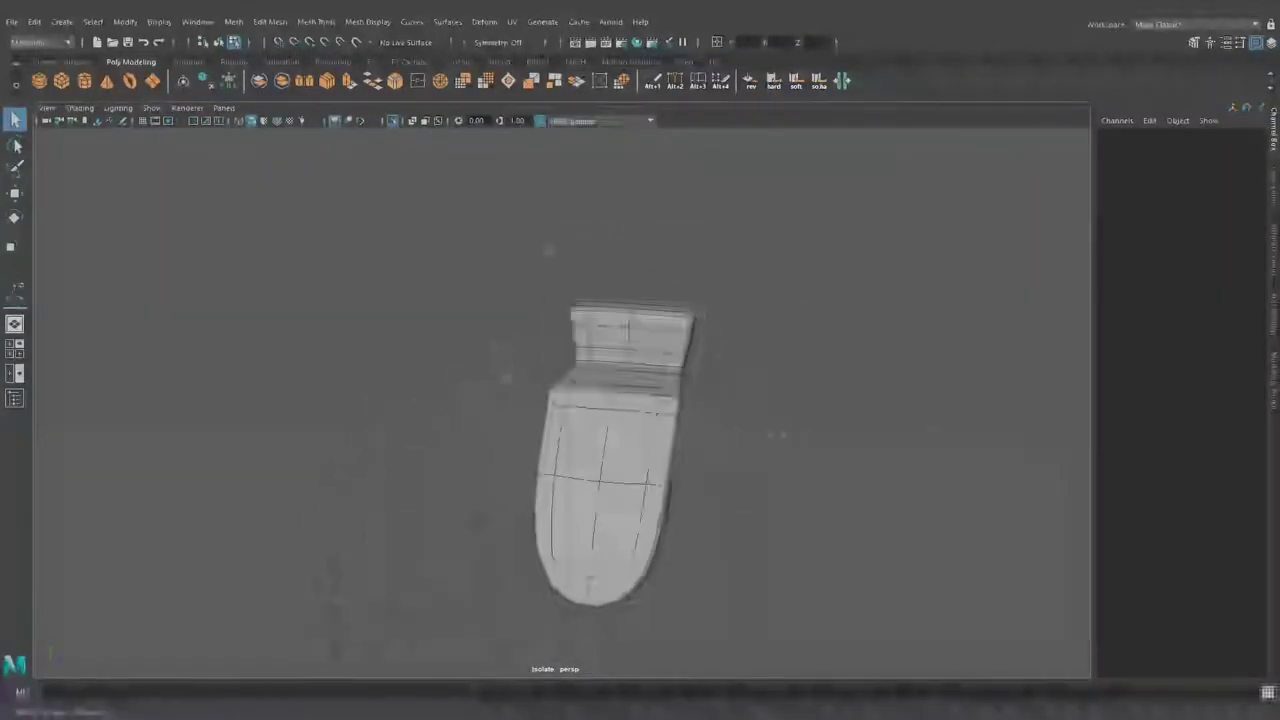
# Rotate the trigger and scale its tip into a rounded end beneath the pad.
pyautogui.click(614, 470)
pyautogui.moveTo(614, 470)
pyautogui.keyDown('alt'); pyautogui.mouseDown()
pyautogui.moveTo(486, 516)
pyautogui.moveTo(720, 391)
pyautogui.mouseUp(); pyautogui.keyUp('alt')
pyautogui.press('q')
pyautogui.press('r')
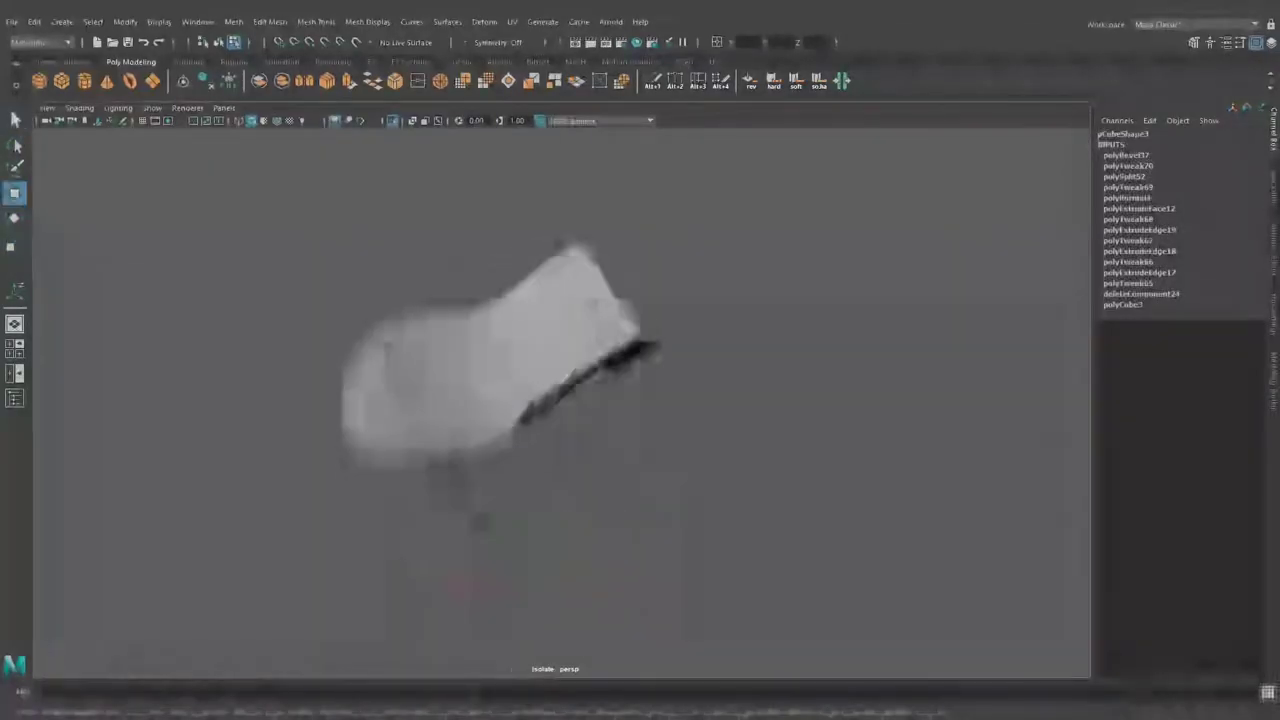
pyautogui.keyDown('alt'); pyautogui.moveTo(481, 571); pyautogui.dragTo(600, 480); pyautogui.keyUp('alt')
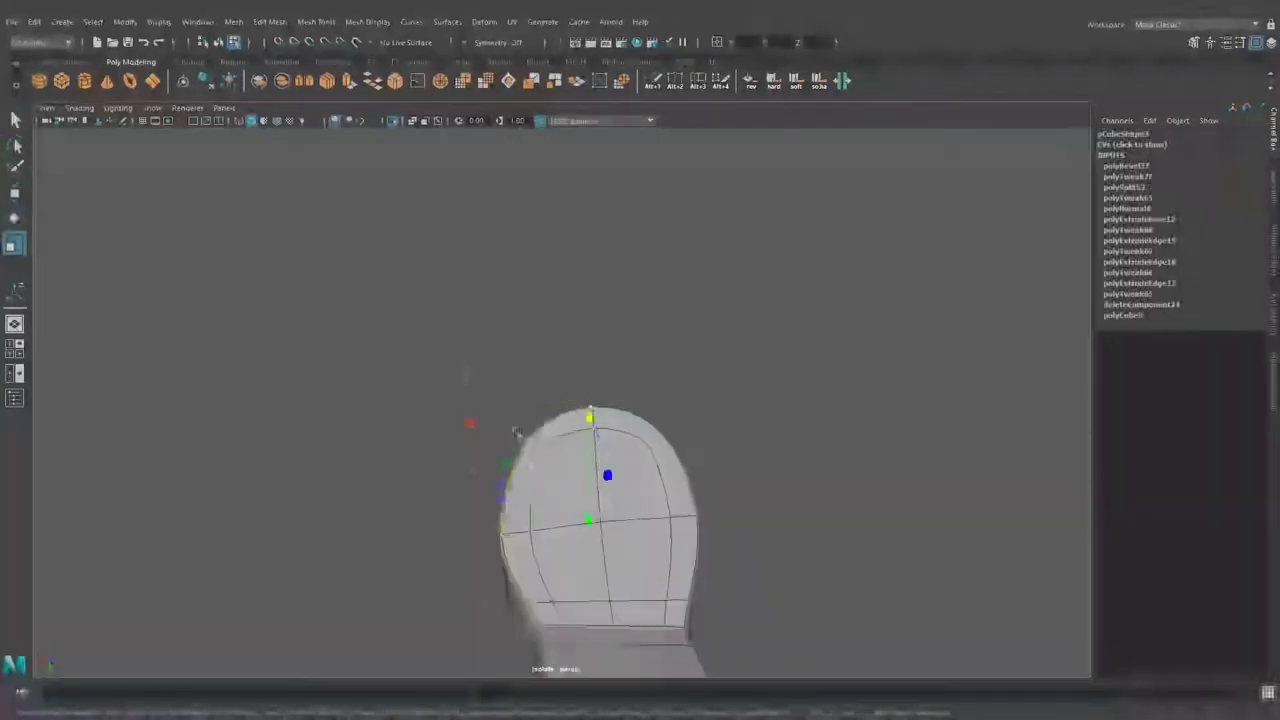
pyautogui.keyDown('alt'); pyautogui.moveTo(846, 506); pyautogui.dragTo(600, 470); pyautogui.keyUp('alt')
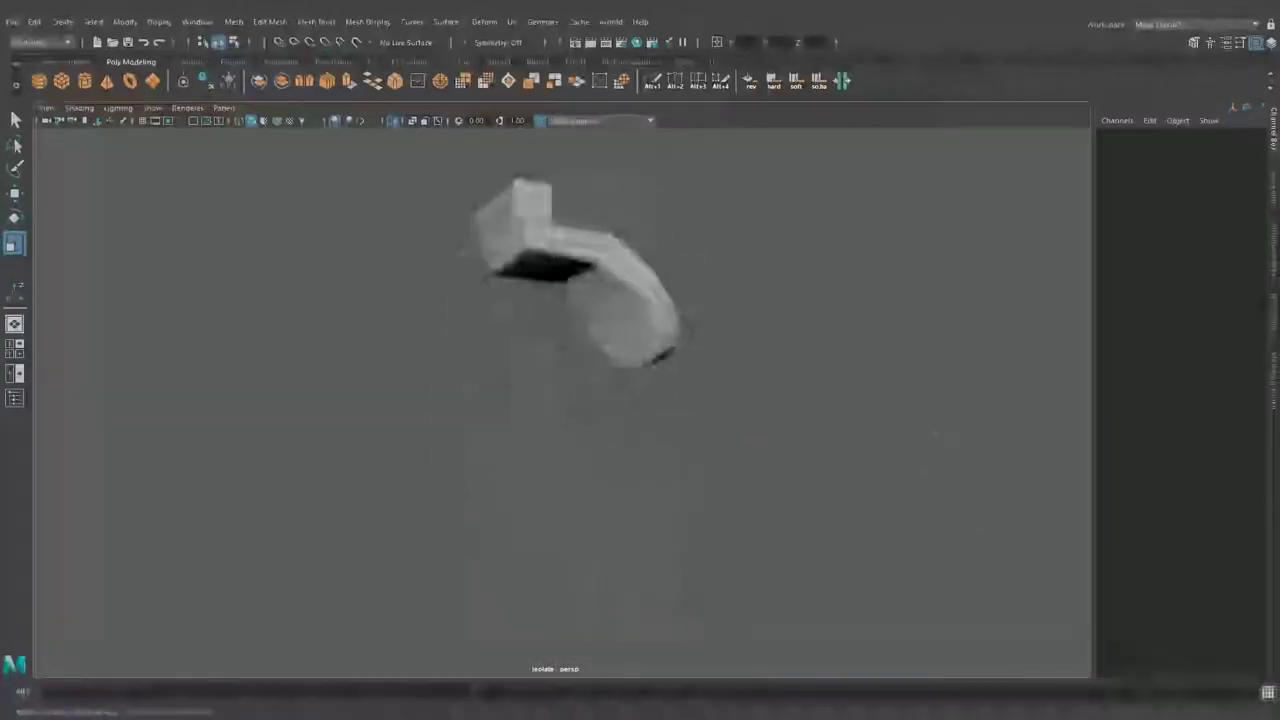
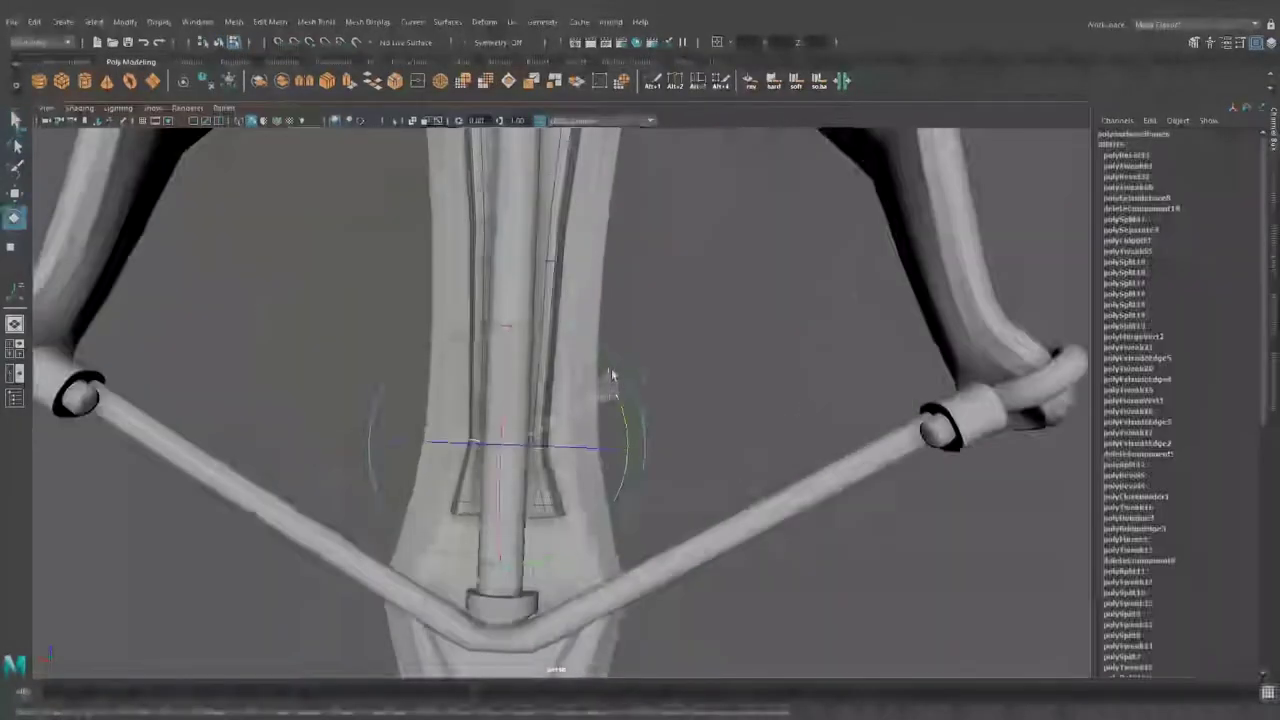
# Cut new edges into the mesh, rotate and move them, then view the whole crossbow obliquely.
pyautogui.press('y')
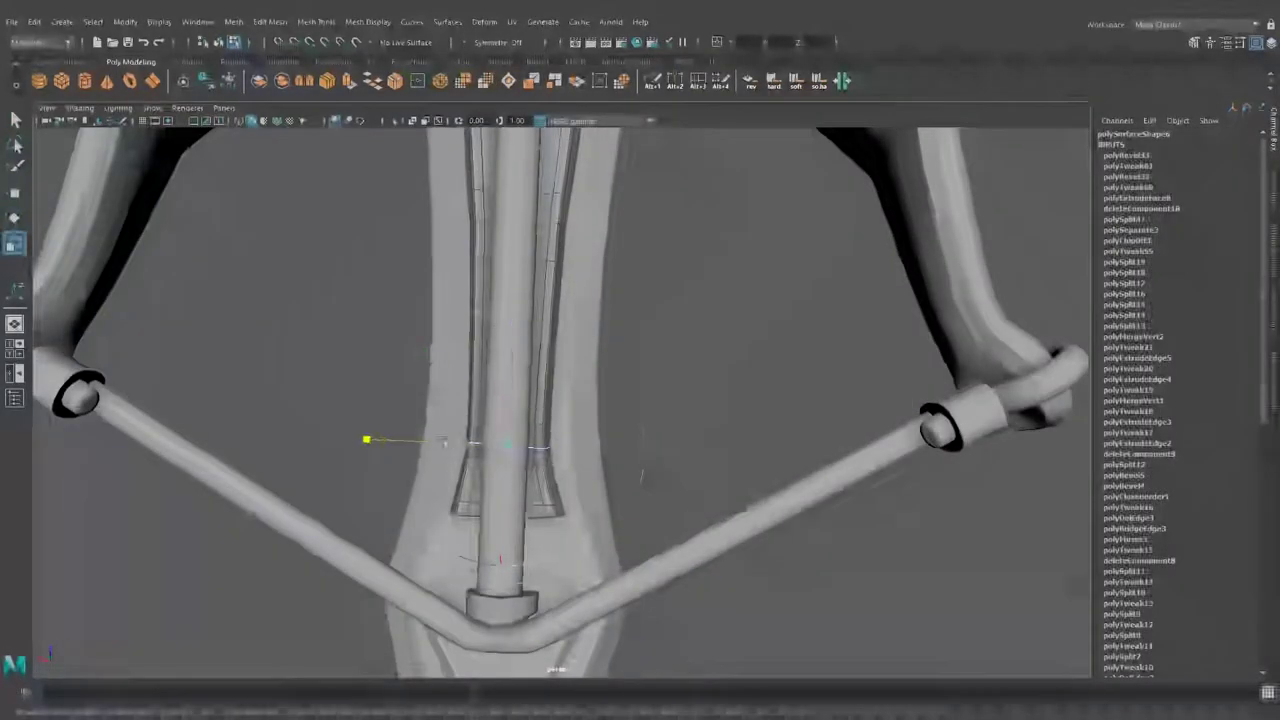
pyautogui.press('q')
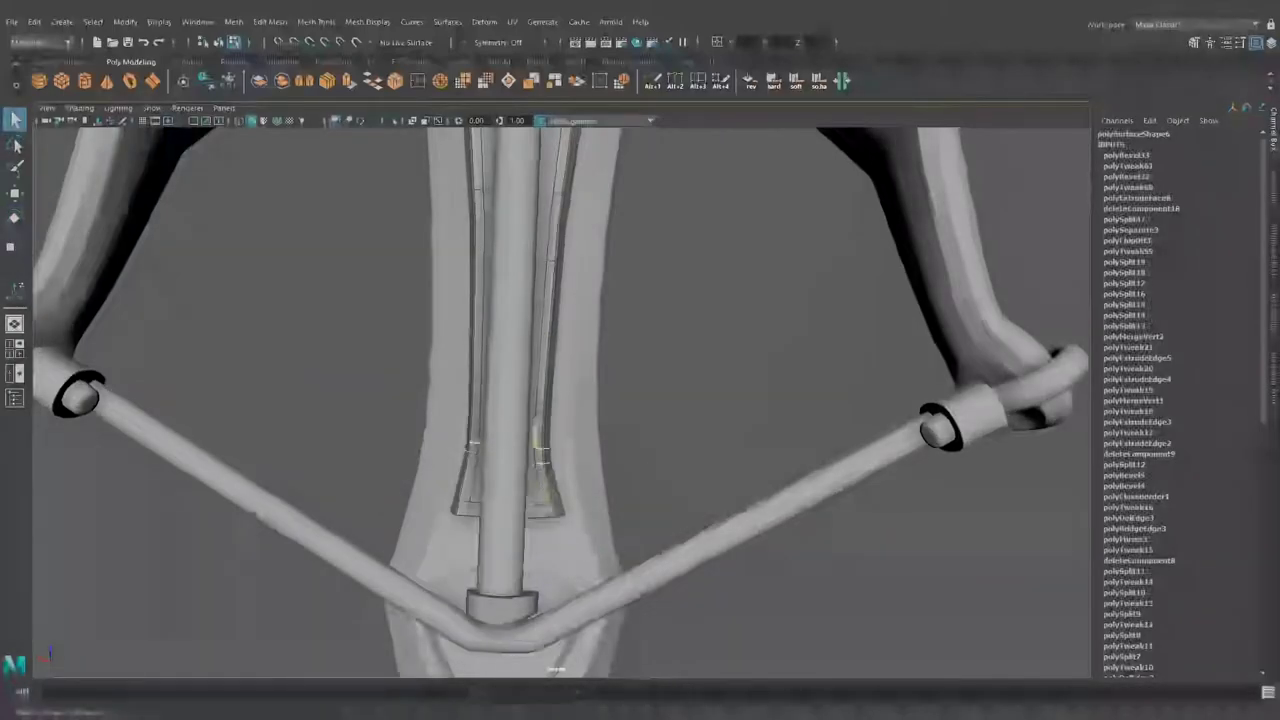
pyautogui.press('e')
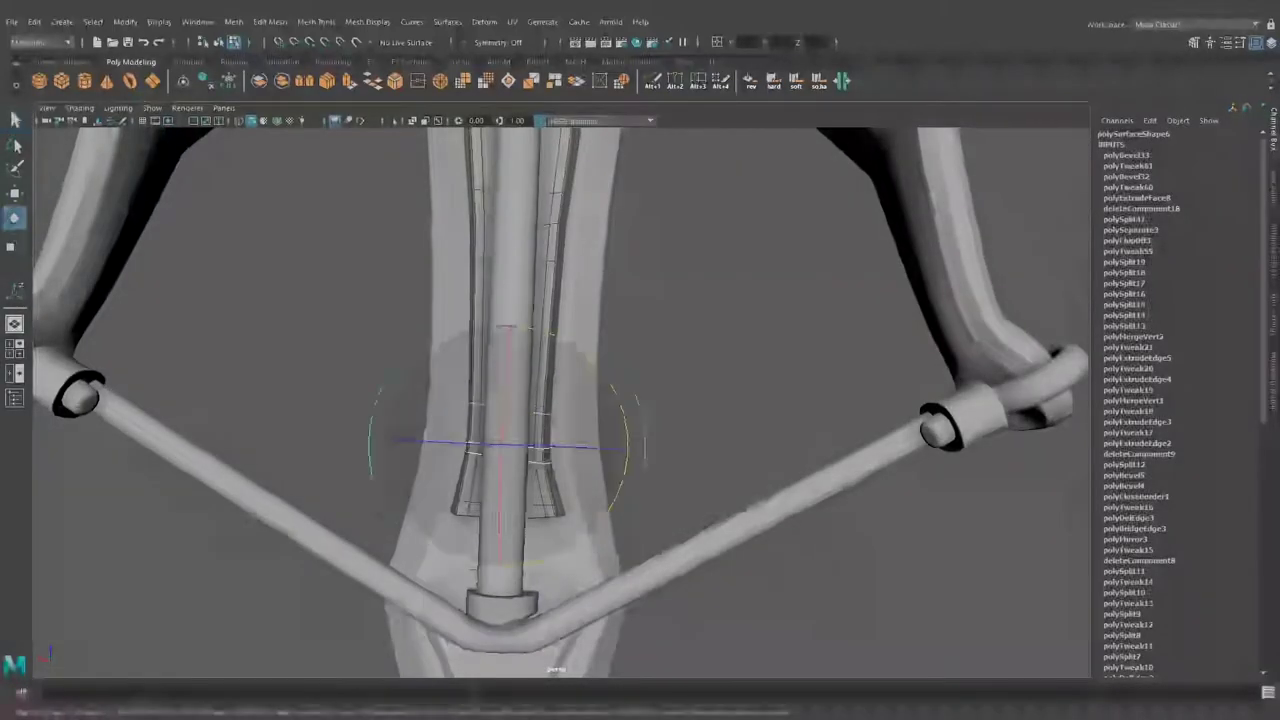
pyautogui.press('w')
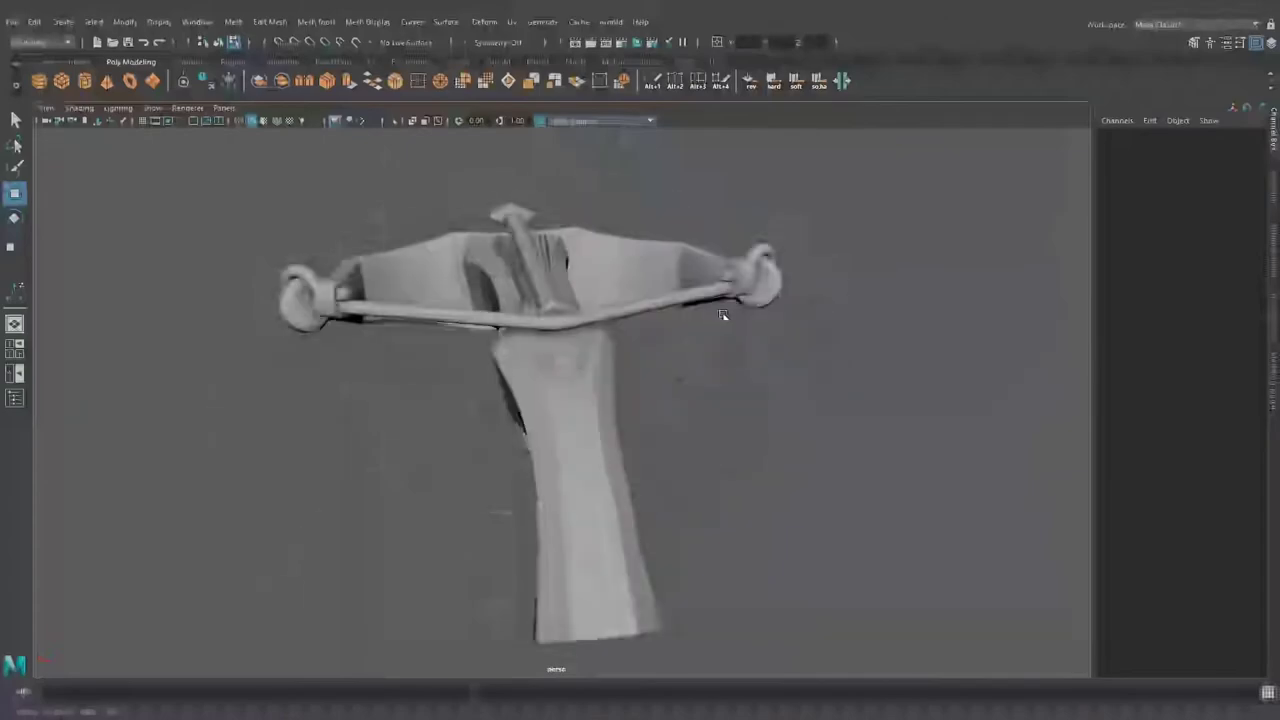
pyautogui.moveTo(723, 314)
pyautogui.keyDown('alt'); pyautogui.mouseDown()
pyautogui.moveTo(851, 337)
pyautogui.moveTo(922, 331)
pyautogui.mouseUp(); pyautogui.keyUp('alt')
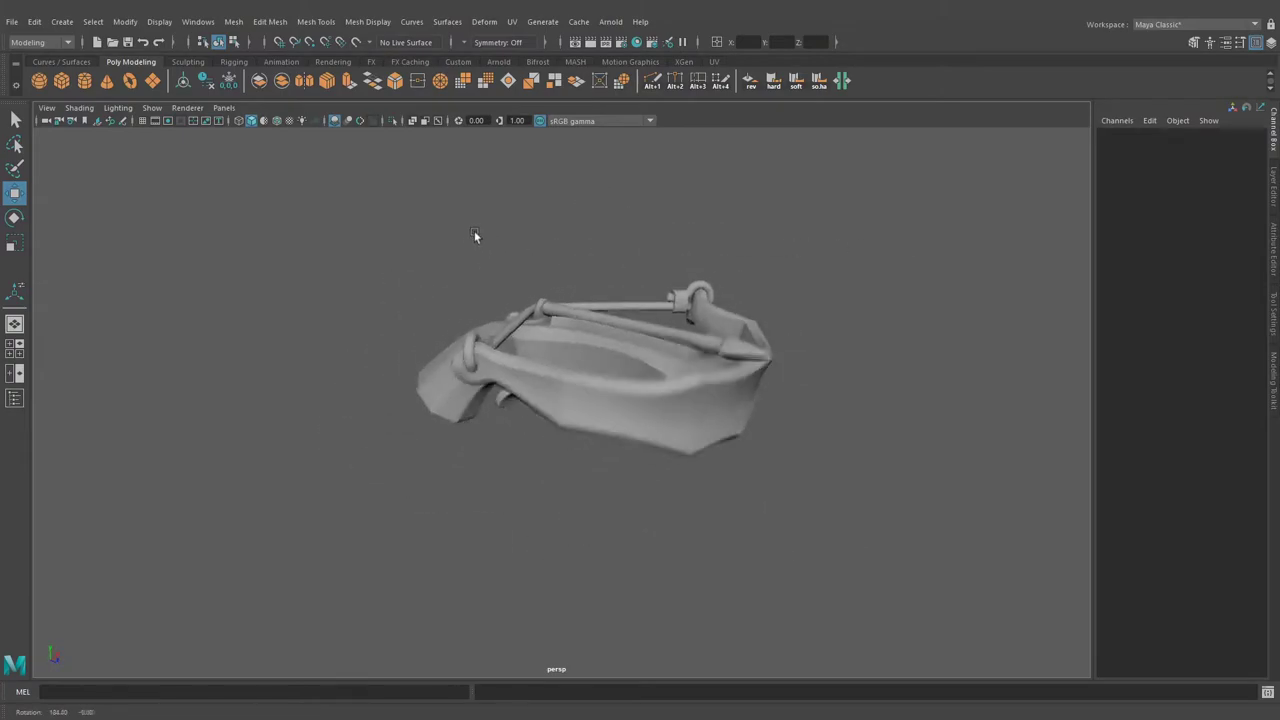
pyautogui.keyDown('alt'); pyautogui.moveTo(475, 236); pyautogui.dragTo(783, 273); pyautogui.keyUp('alt')
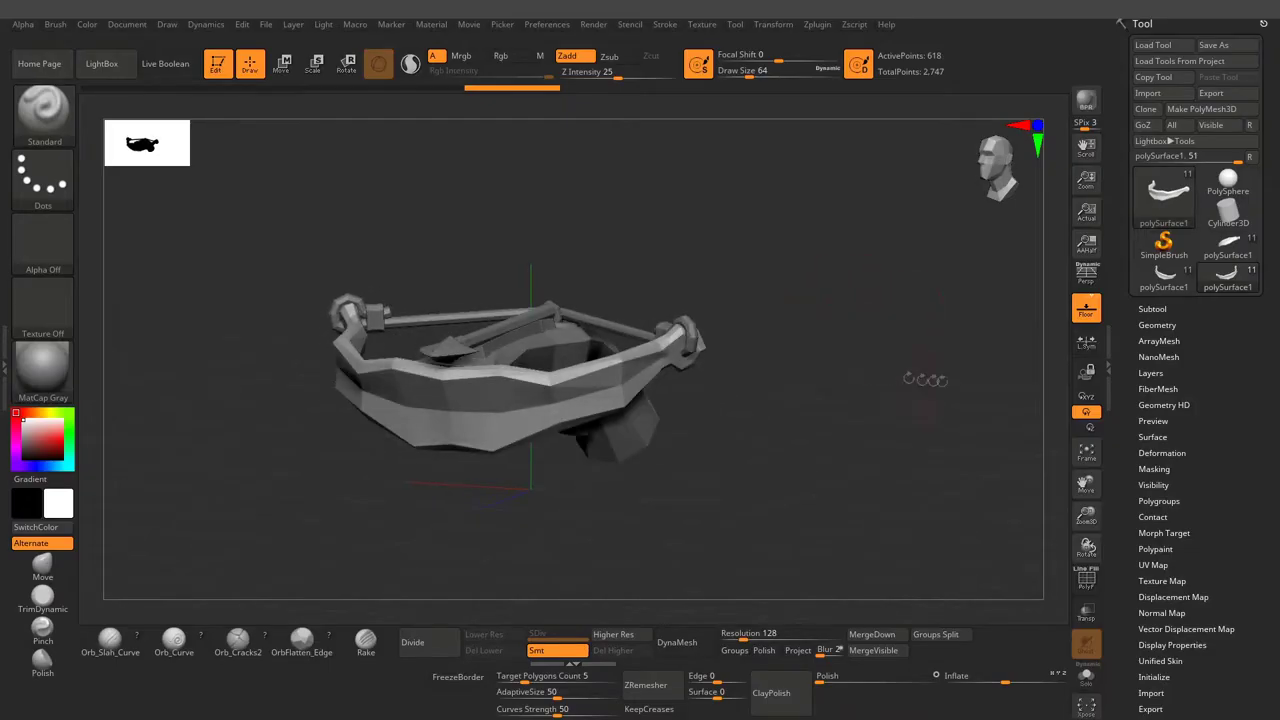
# Solo the limb subtool and subdivide it to about 241,296 points.
pyautogui.click(1086, 675)
pyautogui.moveTo(760, 480)
pyautogui.mouseDown()
pyautogui.moveTo(860, 470)
pyautogui.moveTo(790, 500)
pyautogui.moveTo(800, 470)
pyautogui.moveTo(588, 362)
pyautogui.mouseUp()
pyautogui.click(412, 642)
# Carve two mirrored brow grooves on the limb's front with DamStandard at brush size 23.
pyautogui.press('b')
pyautogui.click(560, 180)
pyautogui.press('space')
pyautogui.moveTo(666, 380)
pyautogui.mouseDown()
pyautogui.moveTo(610, 370)
pyautogui.moveTo(640, 357)
pyautogui.moveTo(655, 376)
pyautogui.mouseUp()
pyautogui.press('space')
pyautogui.press('space')
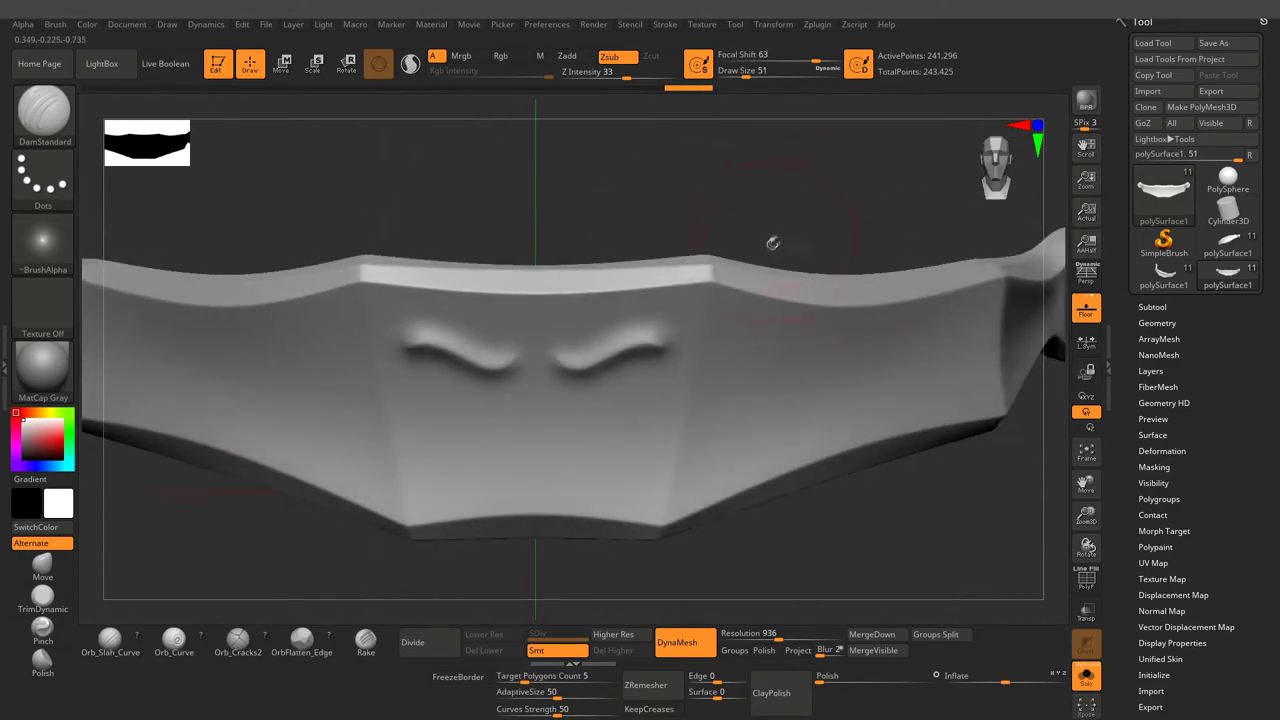
pyautogui.hotkey('ctrl', 'z')
pyautogui.hotkey('ctrl', 'z')
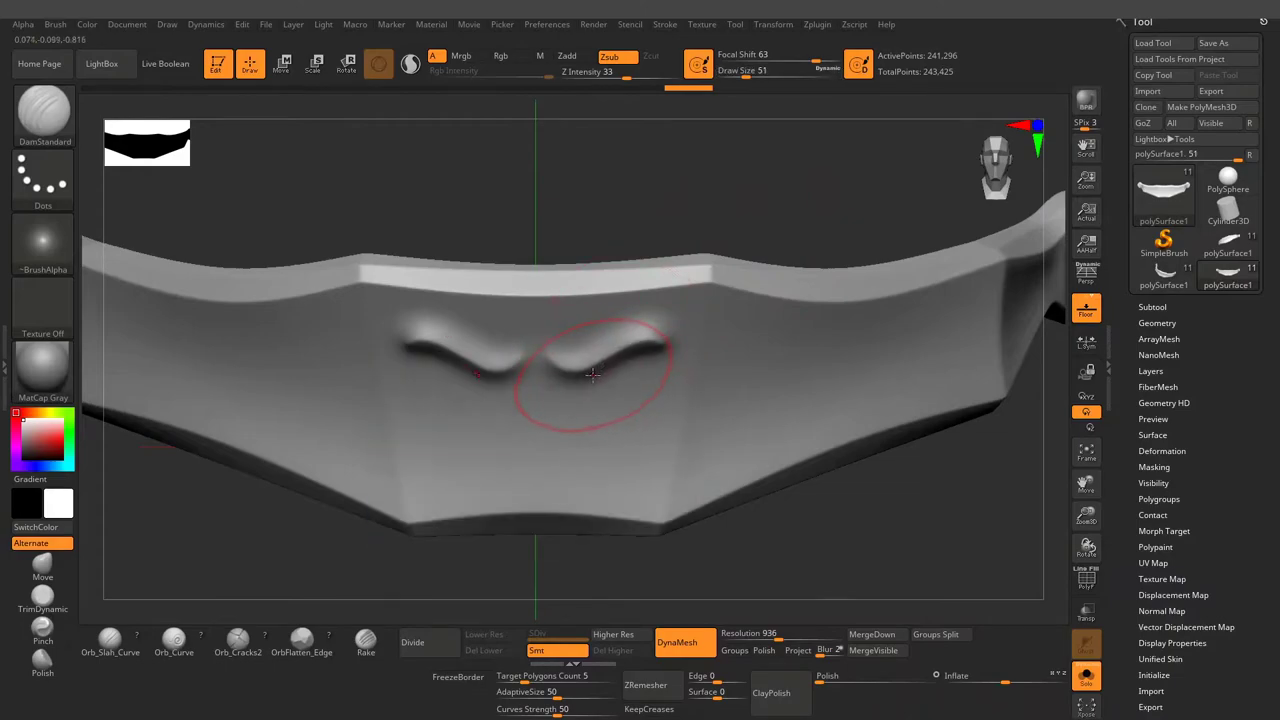
pyautogui.moveTo(627, 373)
pyautogui.mouseDown()
pyautogui.moveTo(515, 450)
pyautogui.moveTo(470, 445)
pyautogui.mouseUp()
pyautogui.press('space')
pyautogui.moveTo(764, 200)
pyautogui.mouseDown()
pyautogui.moveTo(590, 368)
pyautogui.moveTo(819, 208)
pyautogui.mouseUp()
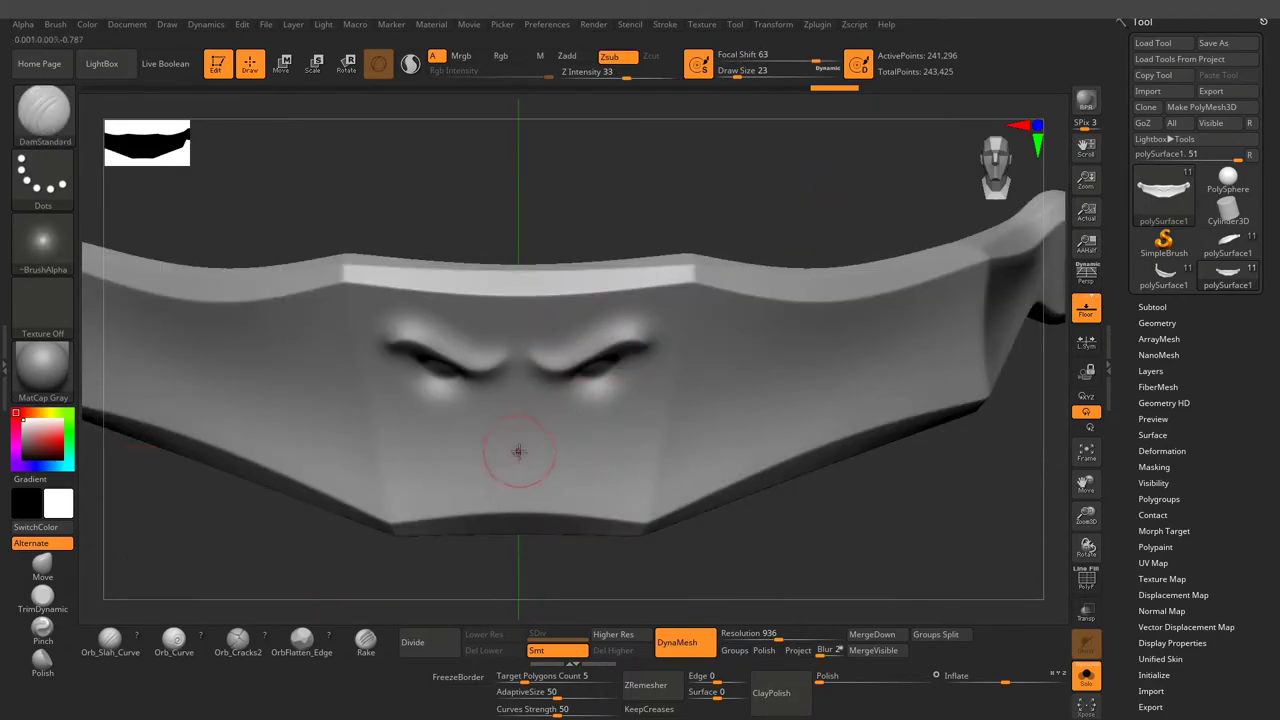
# Carve eye sockets and a V-shaped zigzag tooth mouth below the brows, then switch to TrimDynamic.
pyautogui.keyDown('shift'); pyautogui.moveTo(583, 453); pyautogui.dragTo(519, 450); pyautogui.keyUp('shift')
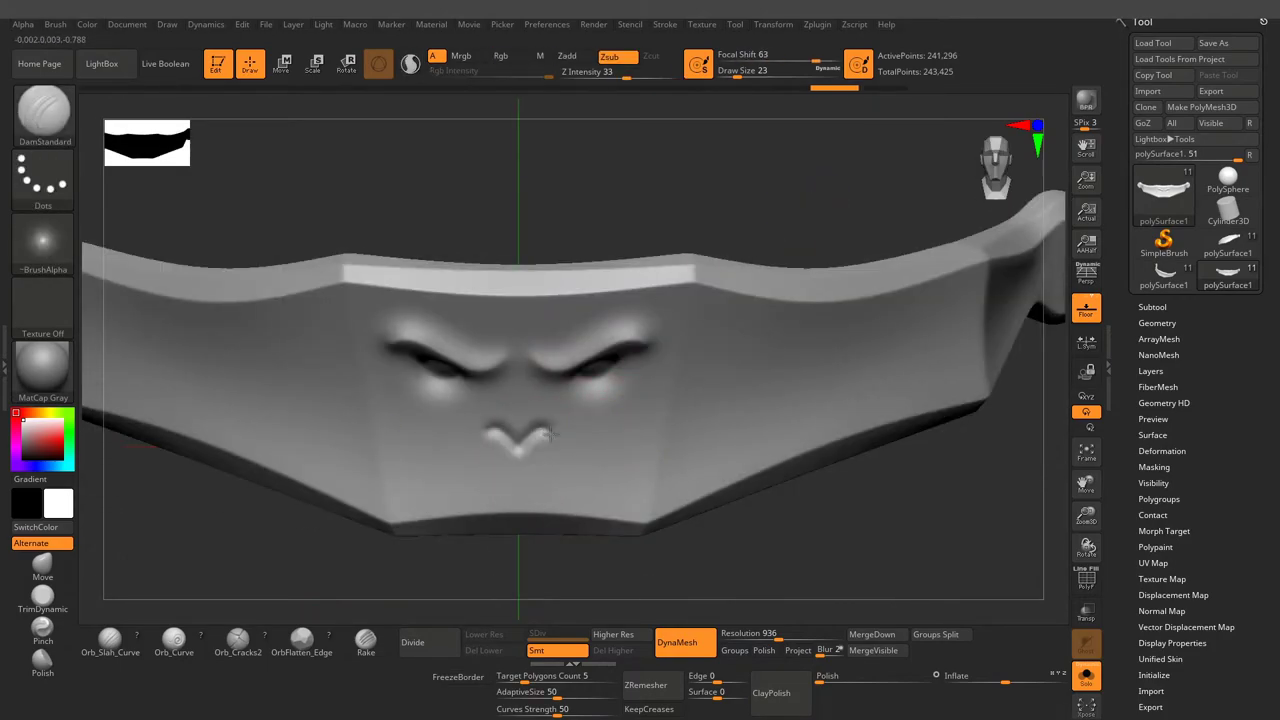
pyautogui.keyDown('alt'); pyautogui.moveTo(769, 191); pyautogui.dragTo(515, 424); pyautogui.keyUp('alt')
pyautogui.press('space')
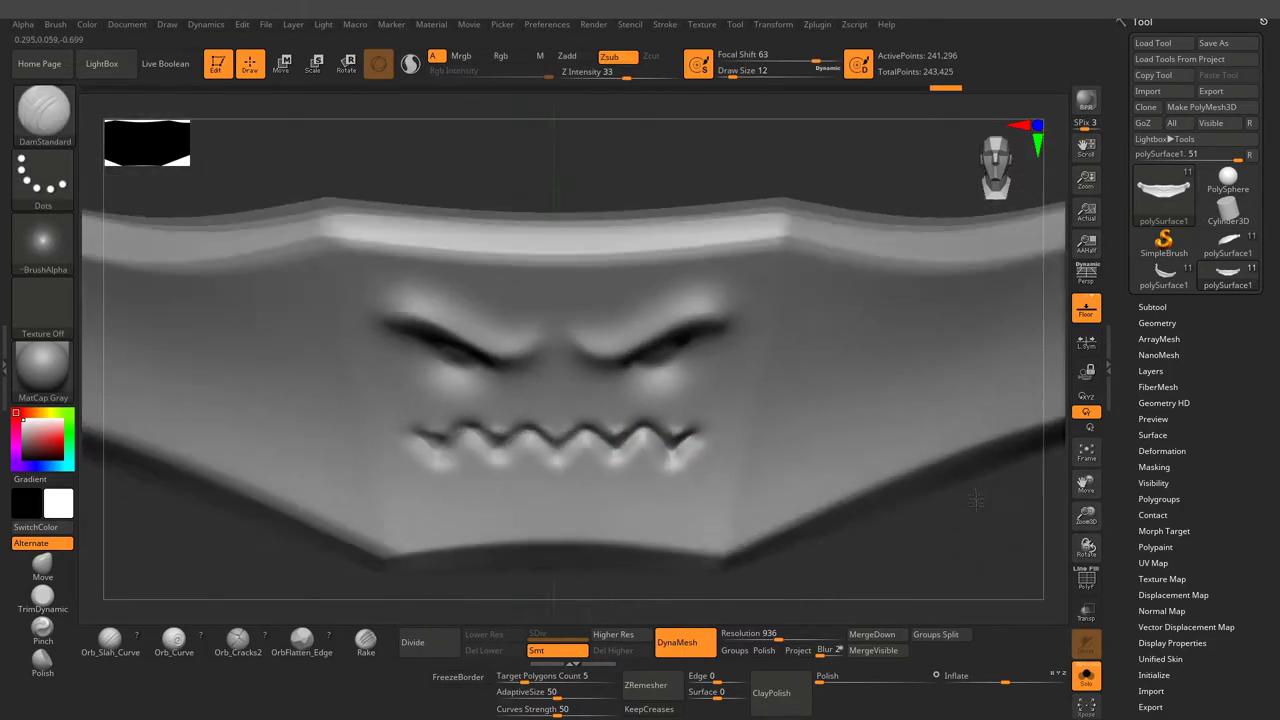
pyautogui.moveTo(608, 482)
pyautogui.mouseDown(button='right')
pyautogui.moveTo(849, 559)
pyautogui.moveTo(830, 585)
pyautogui.mouseUp(button='right')
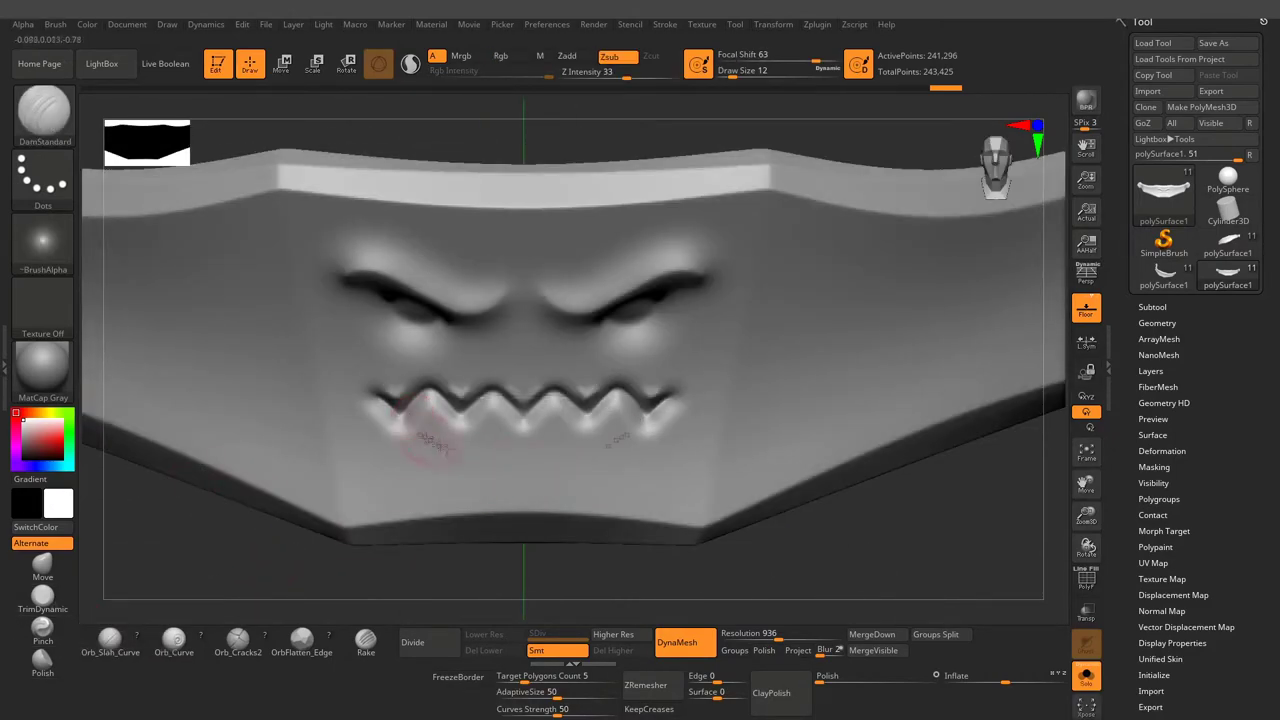
pyautogui.moveTo(413, 424); pyautogui.dragTo(441, 412, button='right')
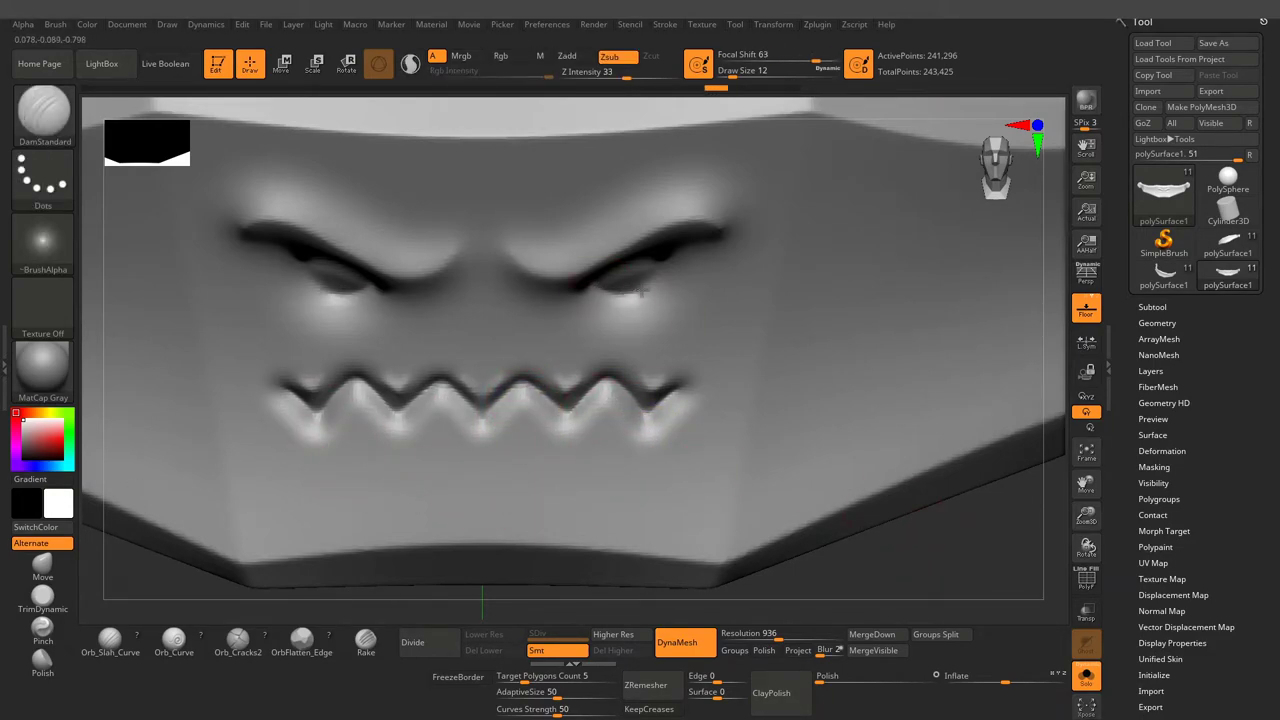
pyautogui.moveTo(956, 544); pyautogui.dragTo(857, 486, button='right')
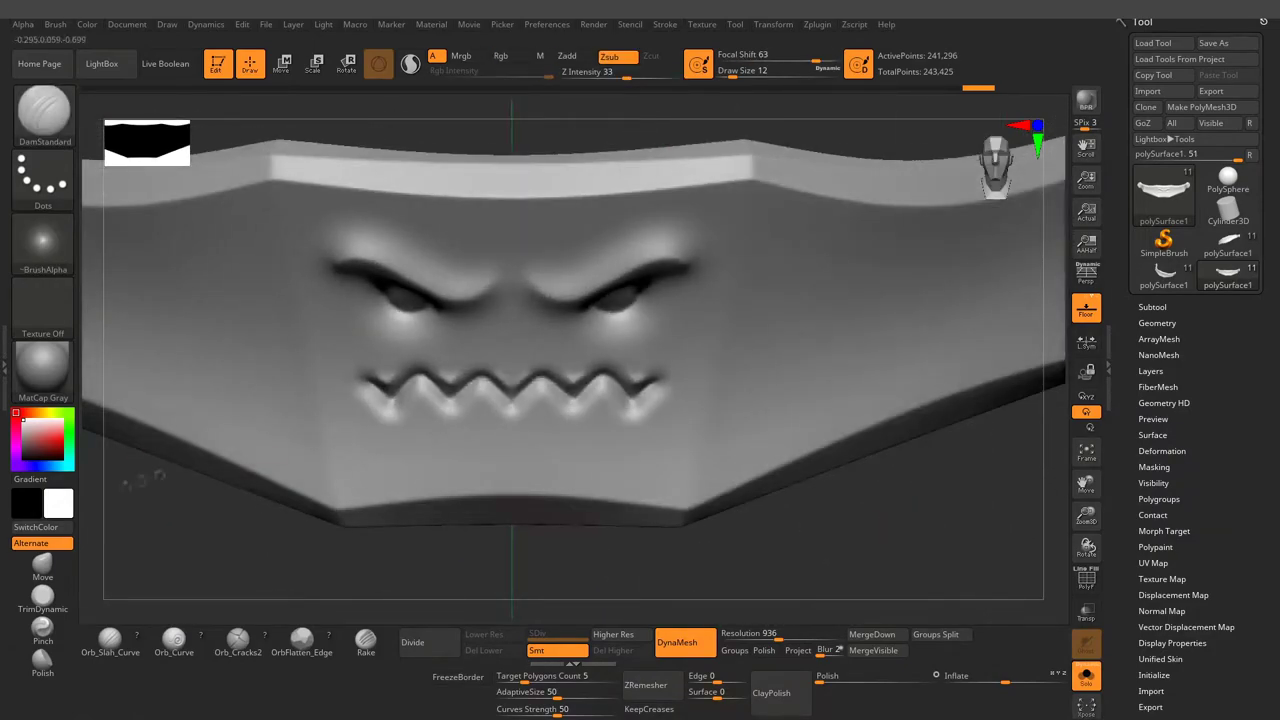
pyautogui.press('space')
pyautogui.keyDown('alt'); pyautogui.moveTo(300, 450); pyautogui.dragTo(420, 415, button='right'); pyautogui.keyUp('alt')
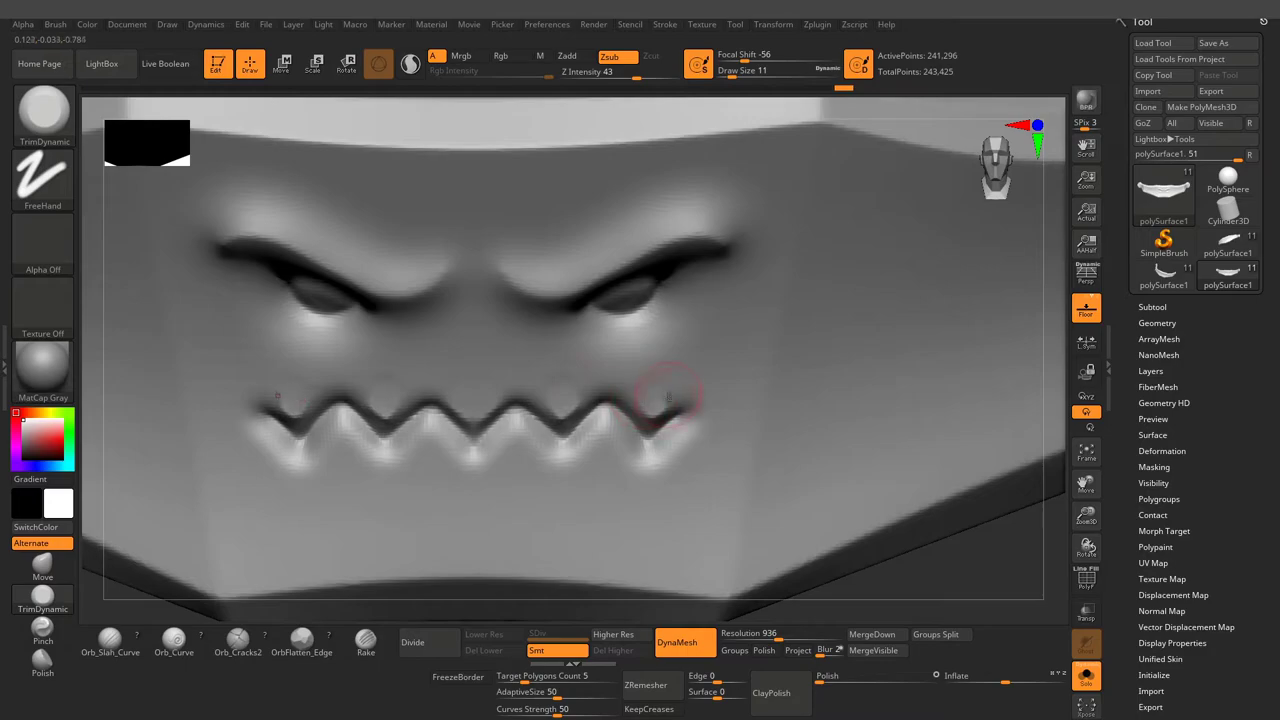
# Reselect DamStandard at size 23 and sharpen the zigzag mouth and round eyeballs.
pyautogui.moveTo(952, 553)
pyautogui.mouseDown(button='right')
pyautogui.moveTo(889, 541)
pyautogui.moveTo(903, 491)
pyautogui.mouseUp(button='right')
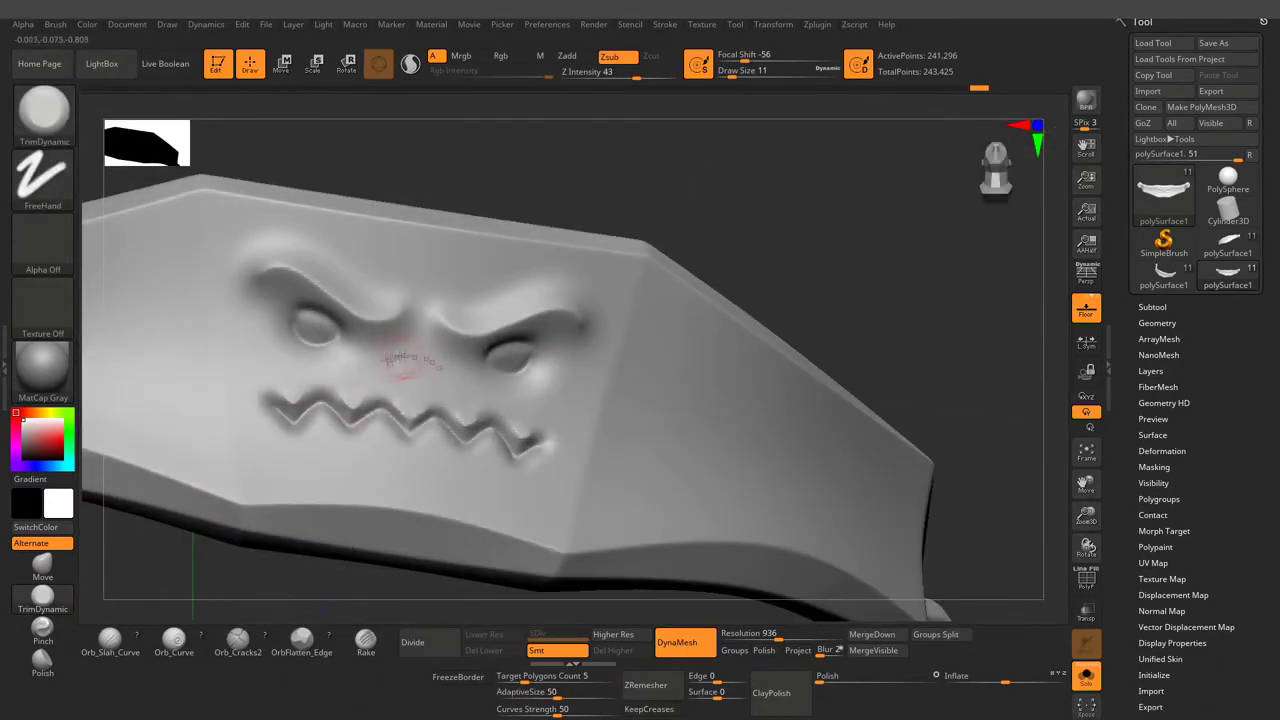
pyautogui.press('b')
pyautogui.press('d')
pyautogui.press('s')
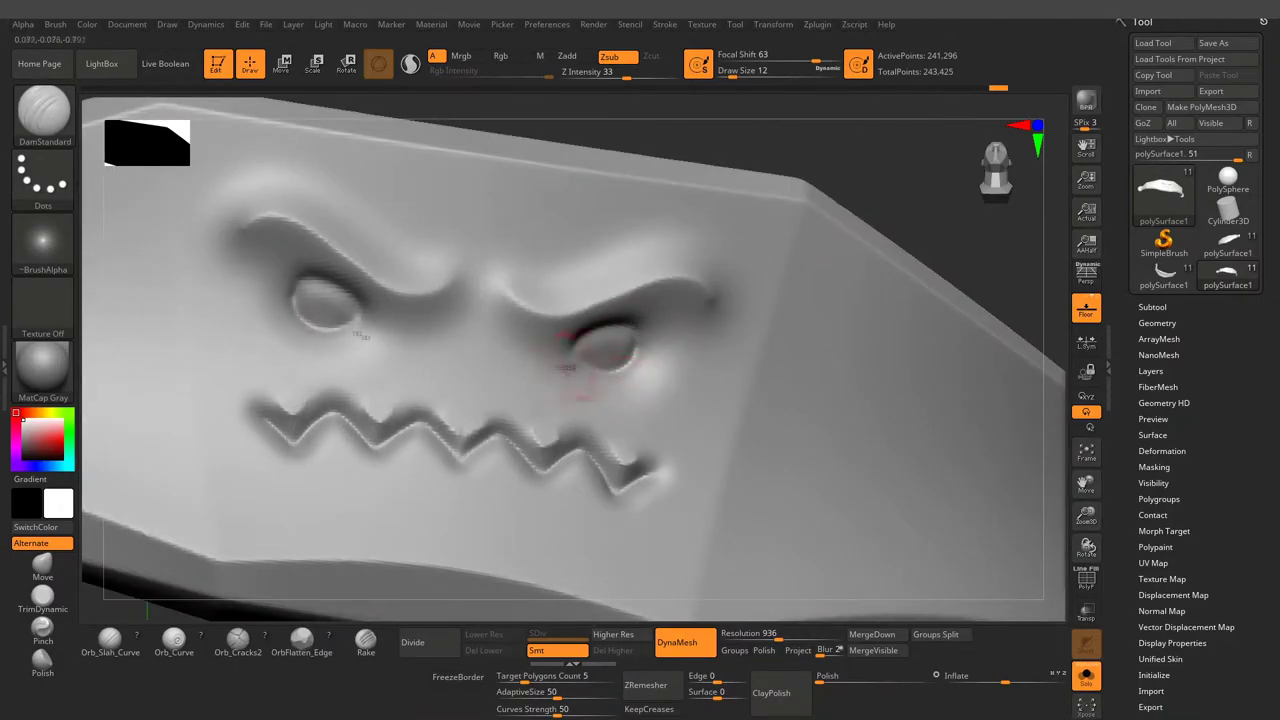
pyautogui.keyDown('shift'); pyautogui.moveTo(580, 365); pyautogui.dragTo(908, 172, button='right'); pyautogui.keyUp('shift')
pyautogui.press('space')
pyautogui.moveTo(558, 378); pyautogui.dragTo(563, 378)
pyautogui.keyDown('shift'); pyautogui.moveTo(930, 152); pyautogui.dragTo(656, 316, button='right'); pyautogui.keyUp('shift')
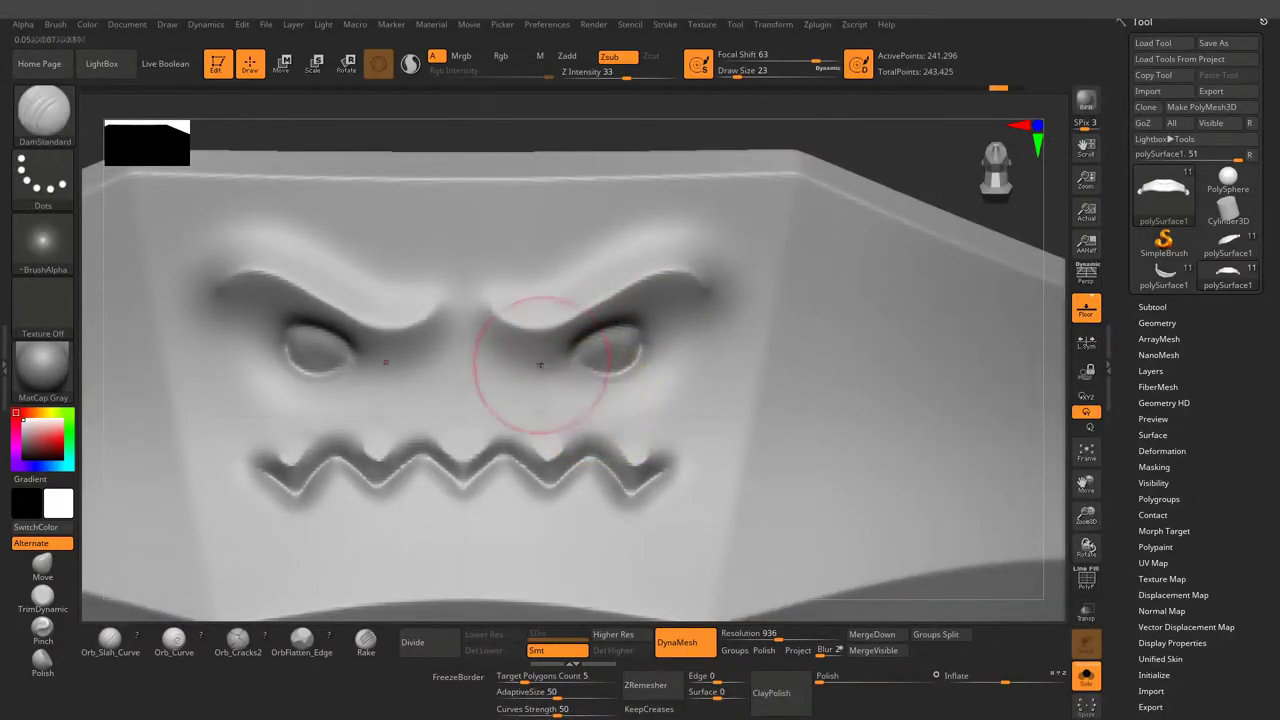
pyautogui.moveTo(628, 379); pyautogui.dragTo(590, 357, button='right')
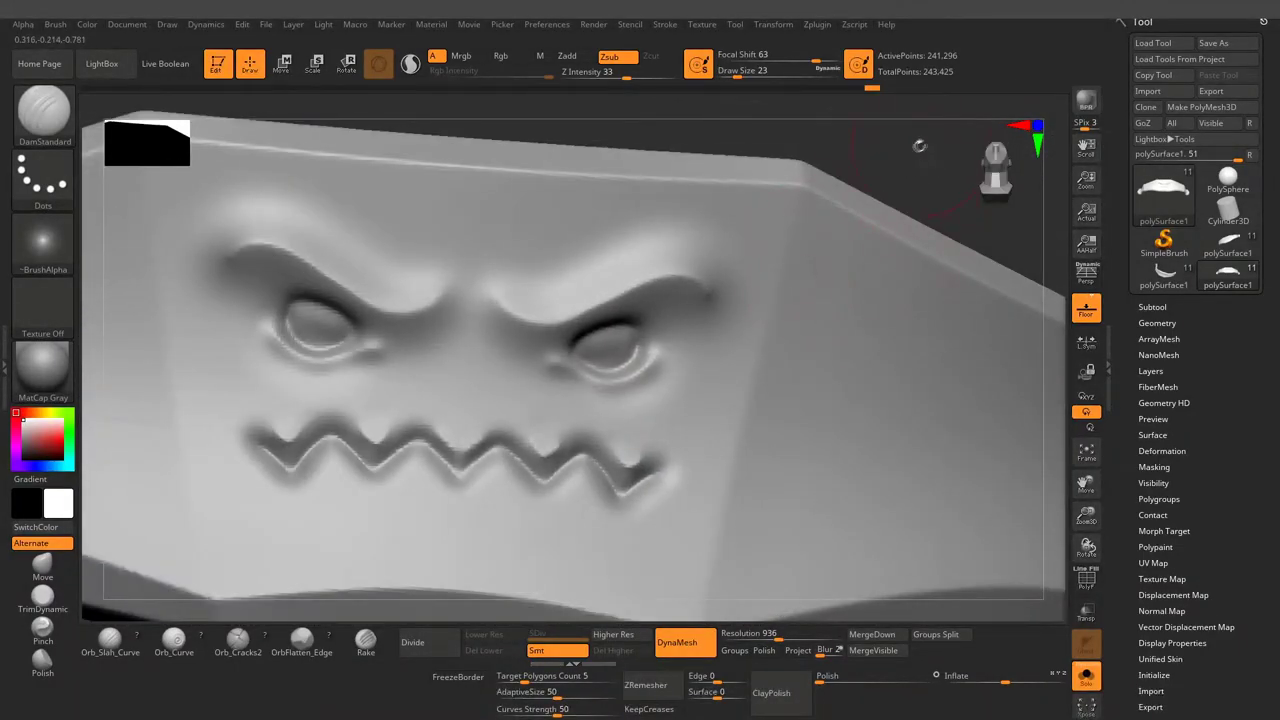
pyautogui.press('f')
pyautogui.moveTo(948, 106); pyautogui.dragTo(911, 386)
# Switch to TrimDynamic at size 44 and flatten the face area around the features.
pyautogui.press('b')
pyautogui.press('t')
pyautogui.press('d')
pyautogui.moveTo(837, 517); pyautogui.dragTo(428, 506)
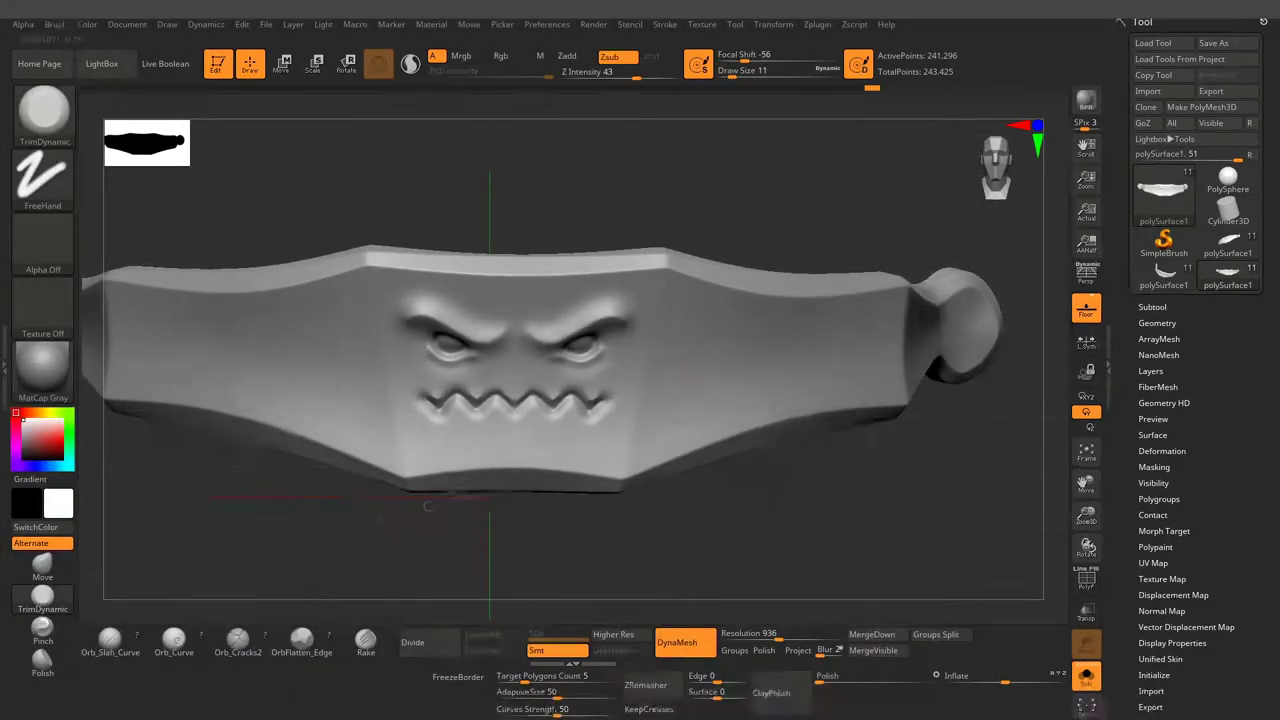
pyautogui.press('space')
pyautogui.moveTo(705, 376); pyautogui.dragTo(650, 378)
pyautogui.moveTo(880, 237)
pyautogui.mouseDown()
pyautogui.moveTo(810, 347)
pyautogui.moveTo(810, 285)
pyautogui.mouseUp()
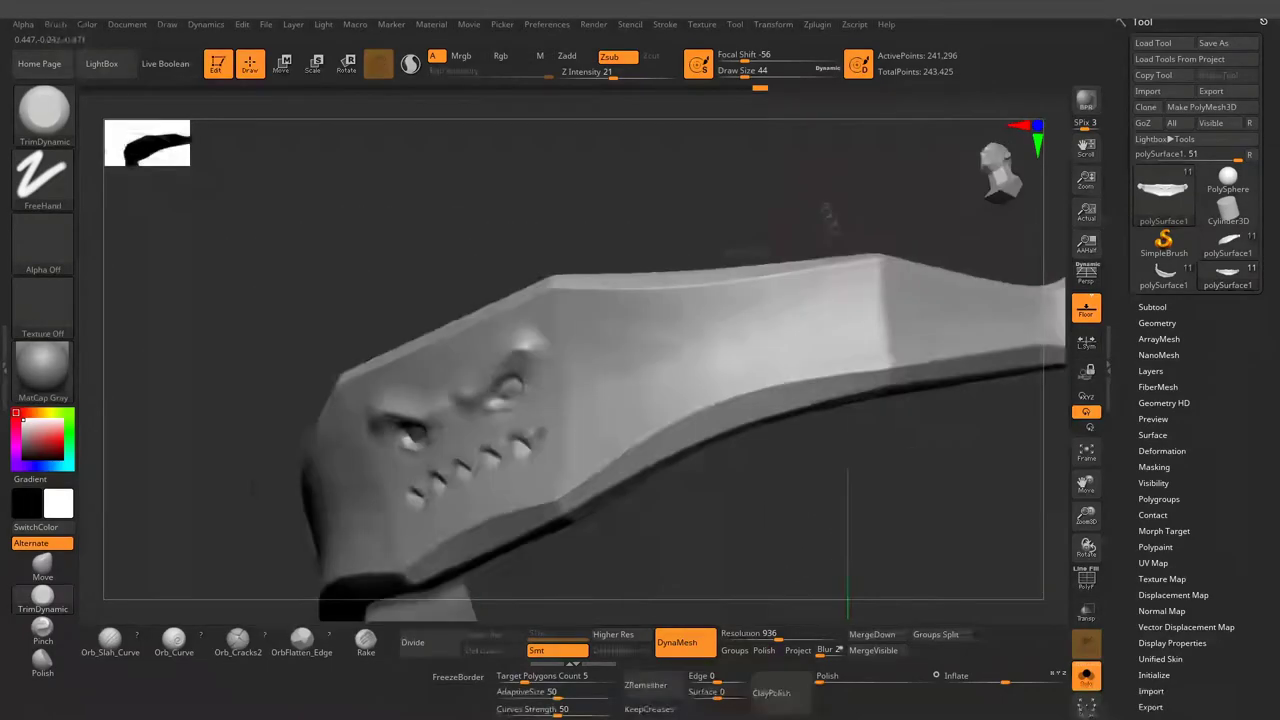
pyautogui.moveTo(640, 456)
pyautogui.mouseDown()
pyautogui.moveTo(602, 485)
pyautogui.moveTo(658, 410)
pyautogui.mouseUp()
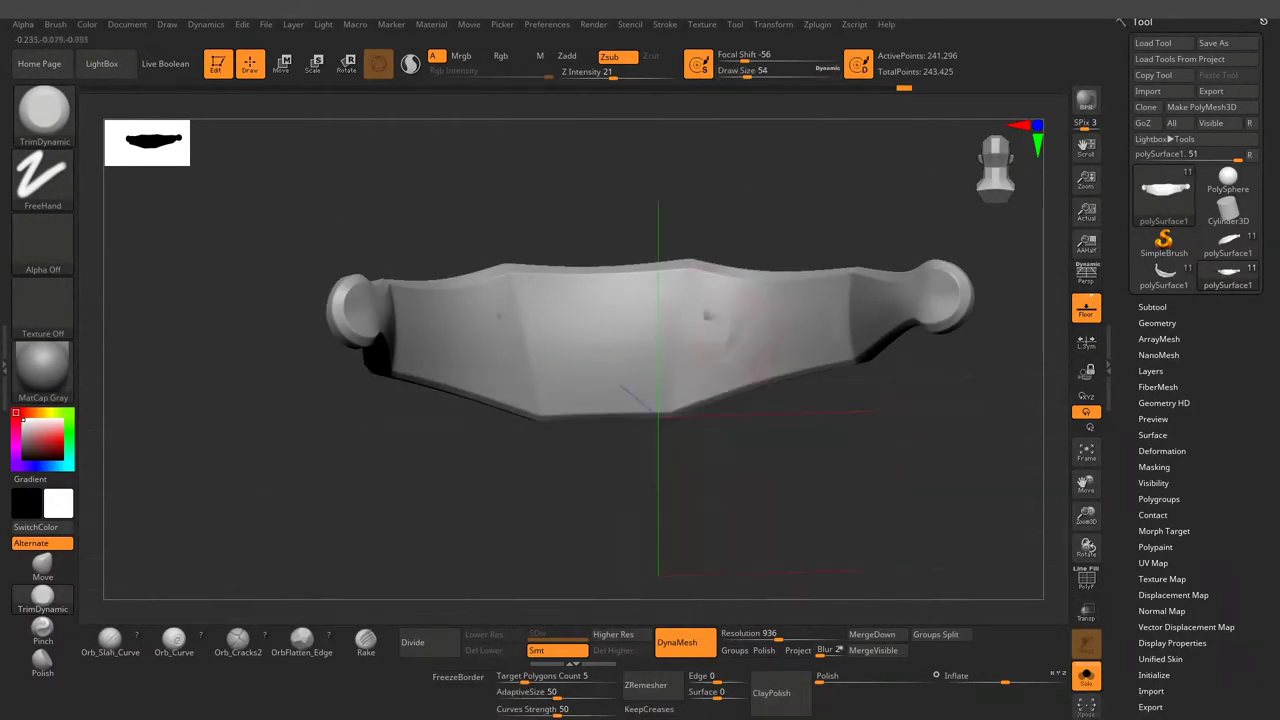
# Preview the limb in the MatCap GreenRoma material and orbit to inspect the face.
pyautogui.click(43, 370)
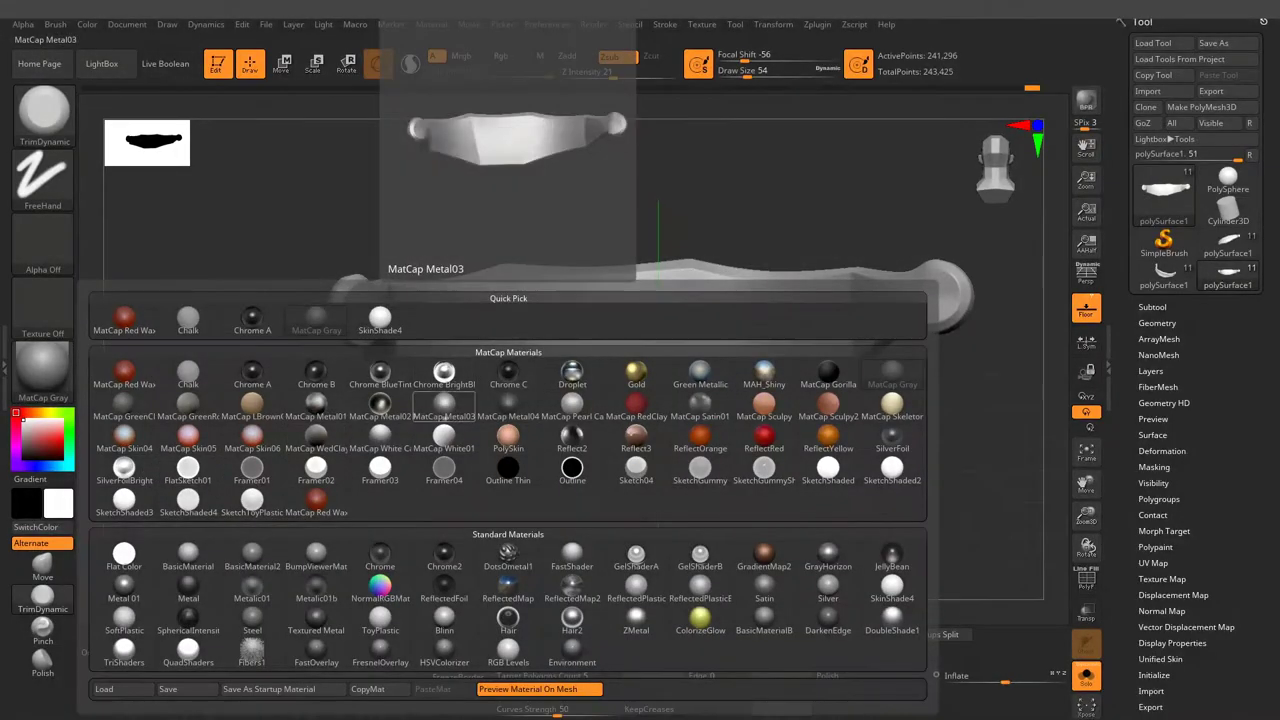
pyautogui.click(188, 405)
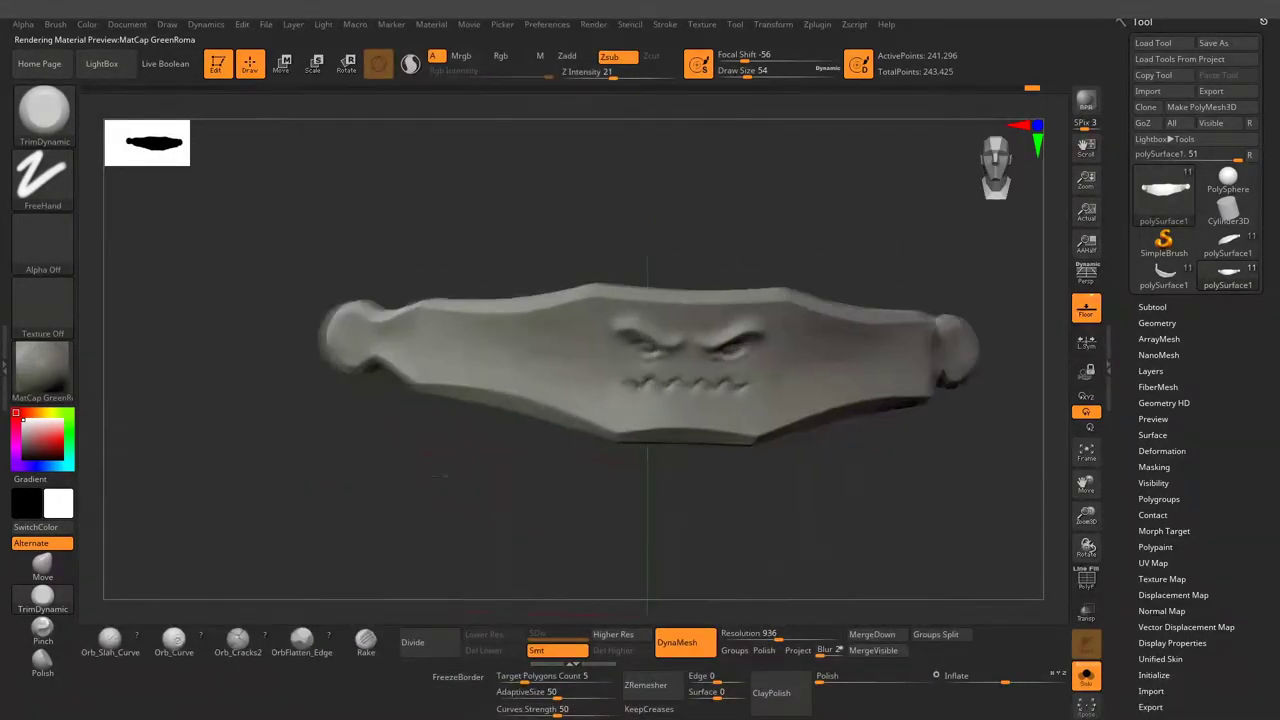
pyautogui.moveTo(688, 463)
pyautogui.mouseDown()
pyautogui.moveTo(832, 431)
pyautogui.moveTo(775, 468)
pyautogui.mouseUp()
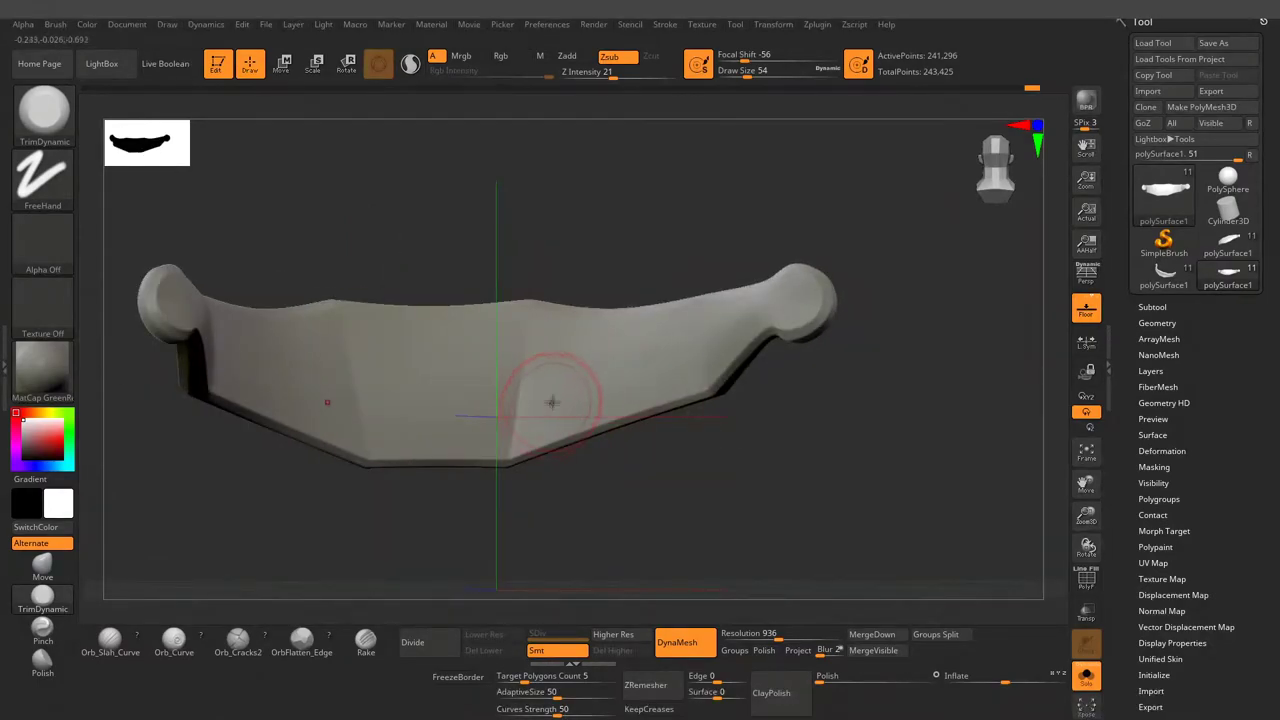
pyautogui.moveTo(662, 371)
pyautogui.mouseDown()
pyautogui.moveTo(685, 333)
pyautogui.moveTo(580, 355)
pyautogui.mouseUp()
pyautogui.moveTo(688, 334); pyautogui.dragTo(716, 204)
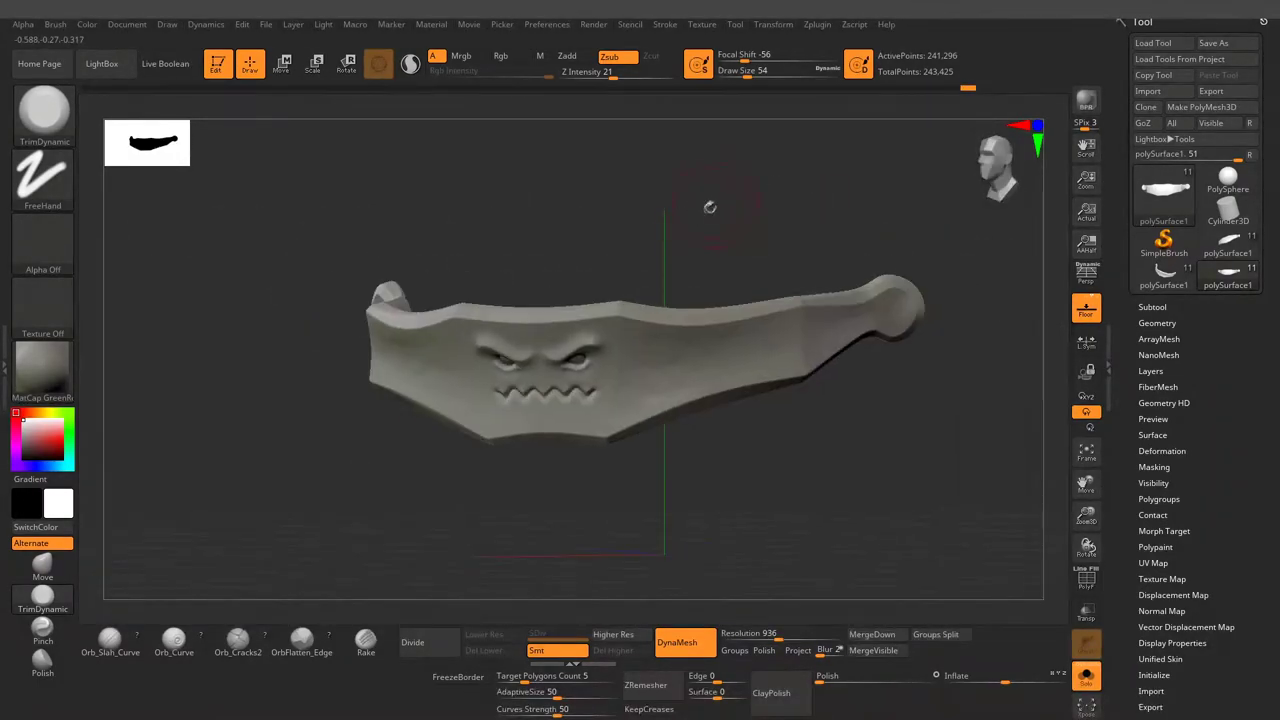
# Switch the display material to SoftPlastic and tilt the limb to show its carved front.
pyautogui.click(42, 365)
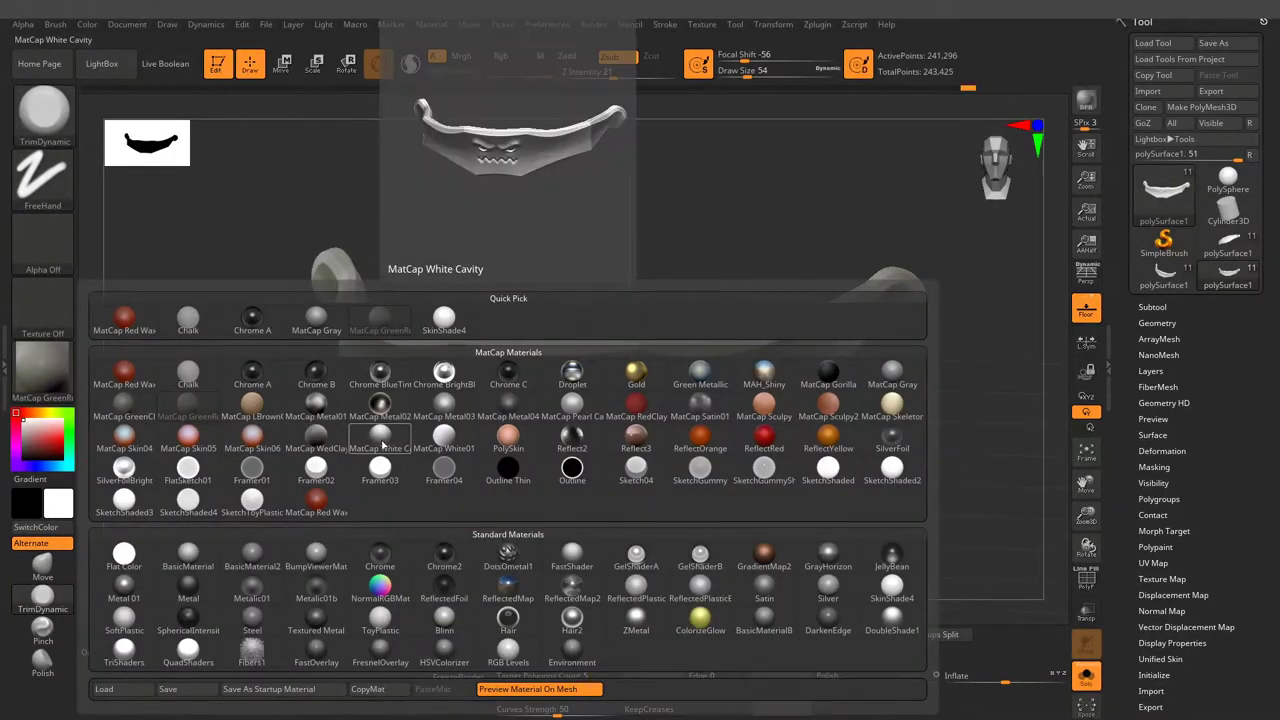
pyautogui.click(309, 425)
pyautogui.moveTo(309, 425); pyautogui.dragTo(699, 486)
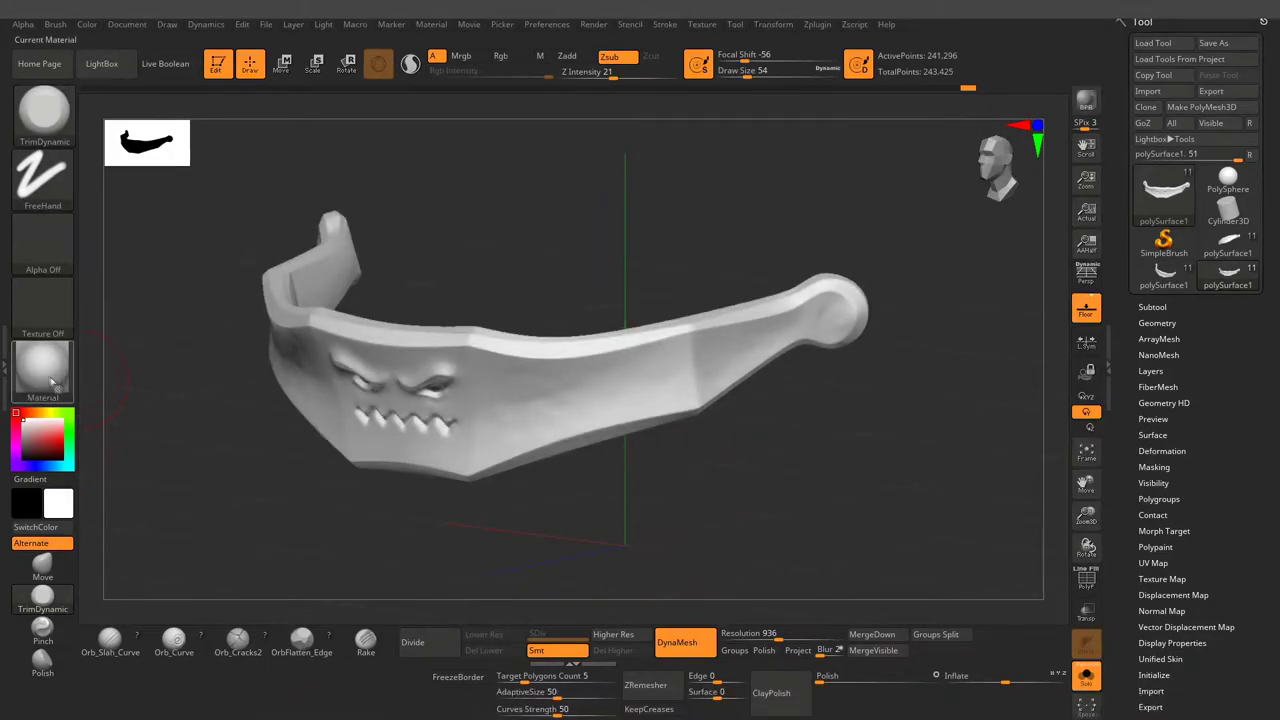
# Choose a slash-carving brush and orbit around the mask band to inspect its front and ends.
pyautogui.press('b')
pyautogui.click(486, 171)
pyautogui.moveTo(700, 520); pyautogui.dragTo(621, 436)
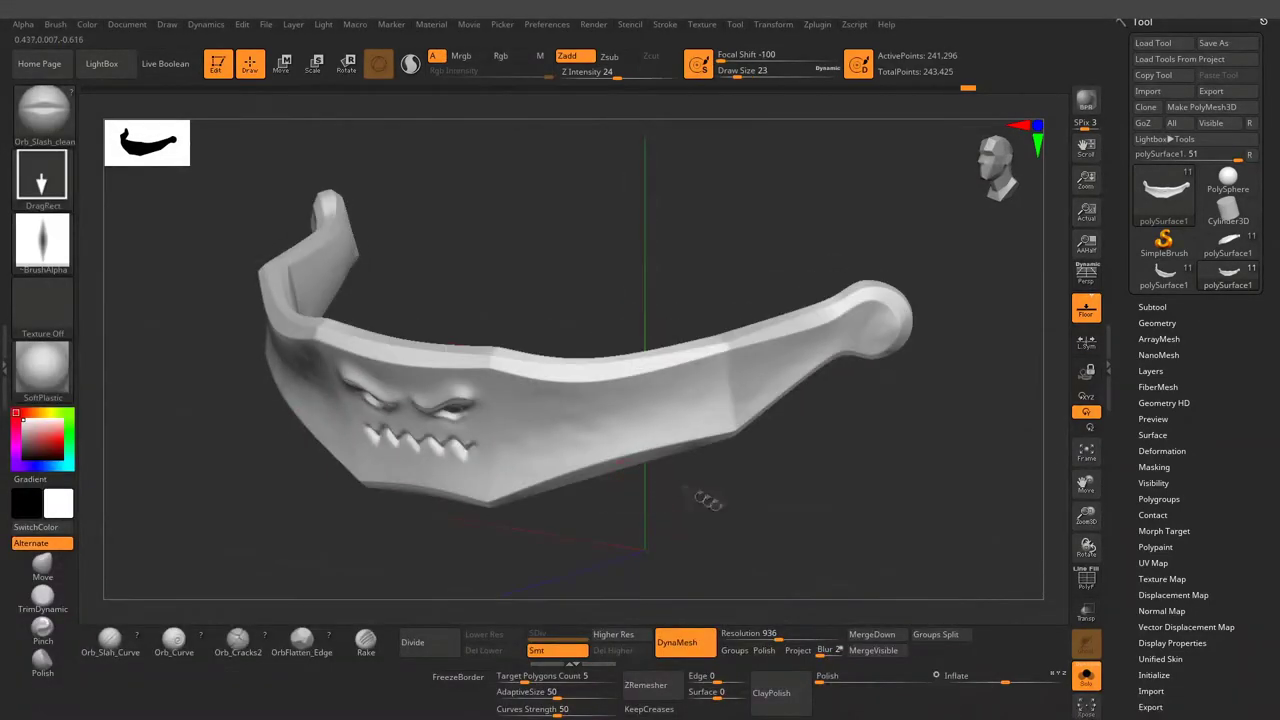
pyautogui.press('space')
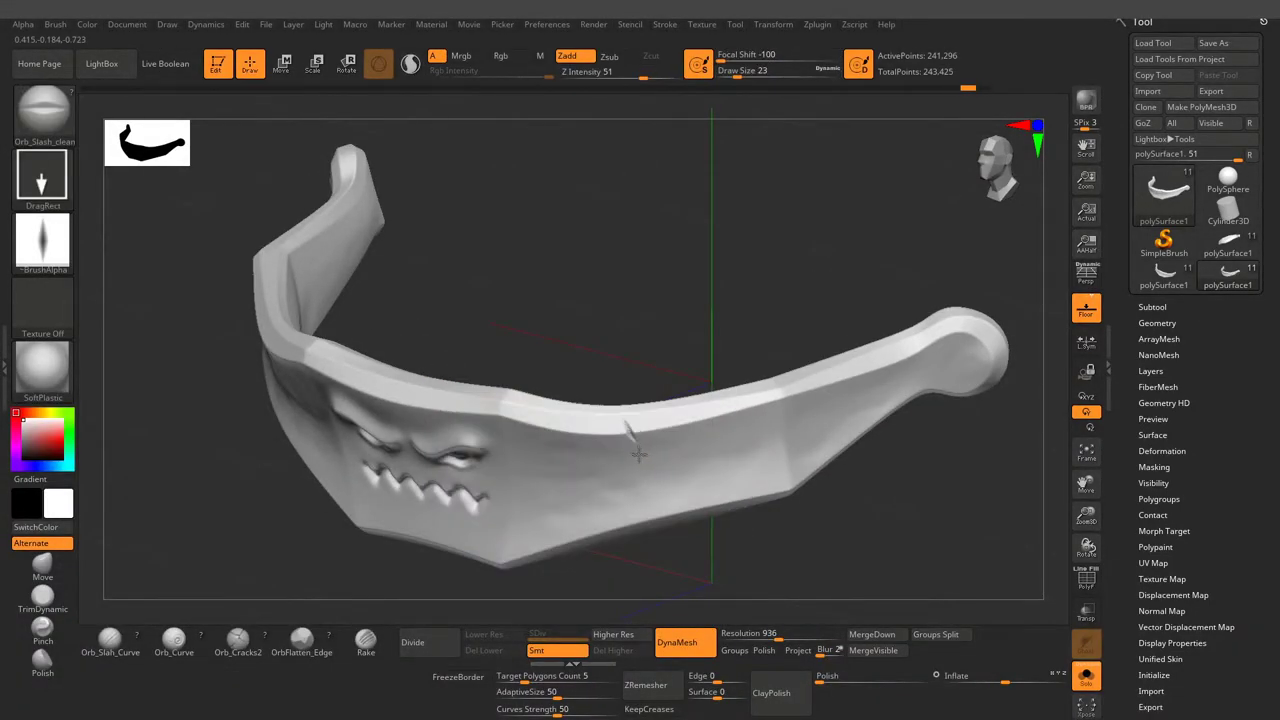
pyautogui.moveTo(633, 457); pyautogui.dragTo(757, 228)
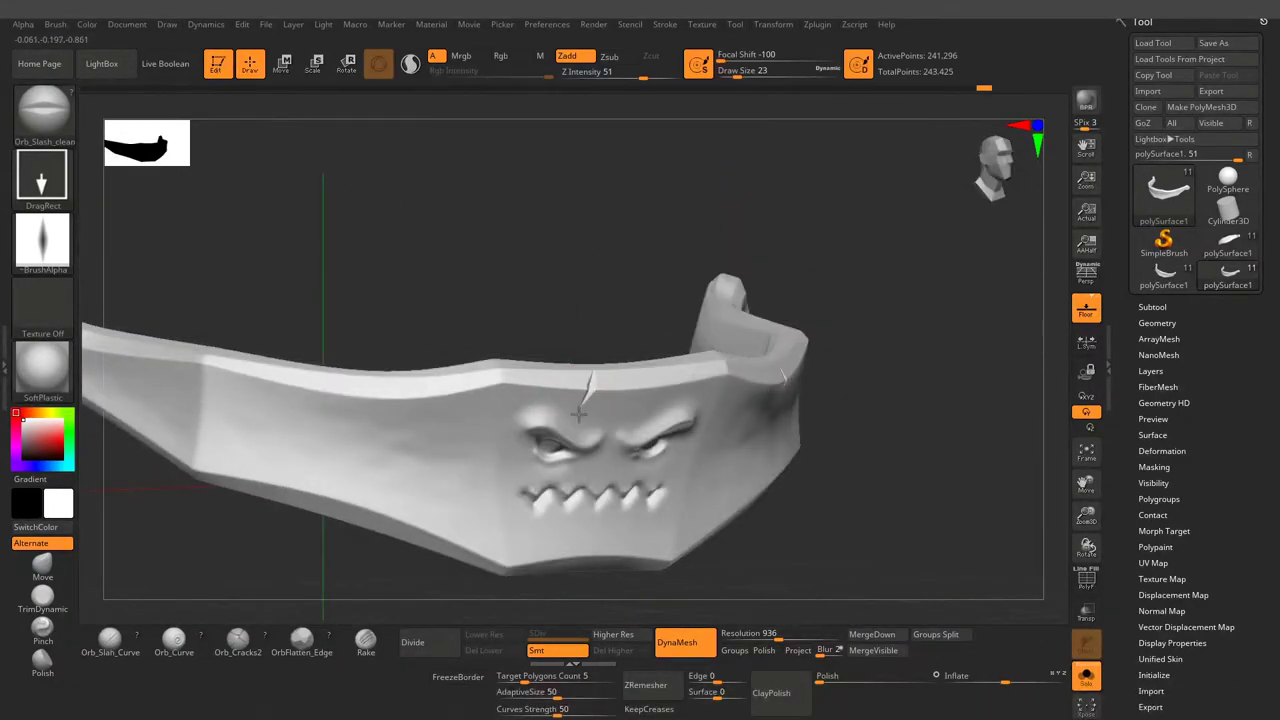
pyautogui.moveTo(579, 413)
pyautogui.mouseDown()
pyautogui.moveTo(626, 257)
pyautogui.moveTo(837, 209)
pyautogui.moveTo(560, 370)
pyautogui.mouseUp()
pyautogui.moveTo(675, 385)
pyautogui.mouseDown()
pyautogui.moveTo(650, 350)
pyautogui.moveTo(736, 509)
pyautogui.moveTo(760, 470)
pyautogui.moveTo(638, 342)
pyautogui.moveTo(700, 370)
pyautogui.moveTo(894, 403)
pyautogui.moveTo(466, 243)
pyautogui.mouseUp()
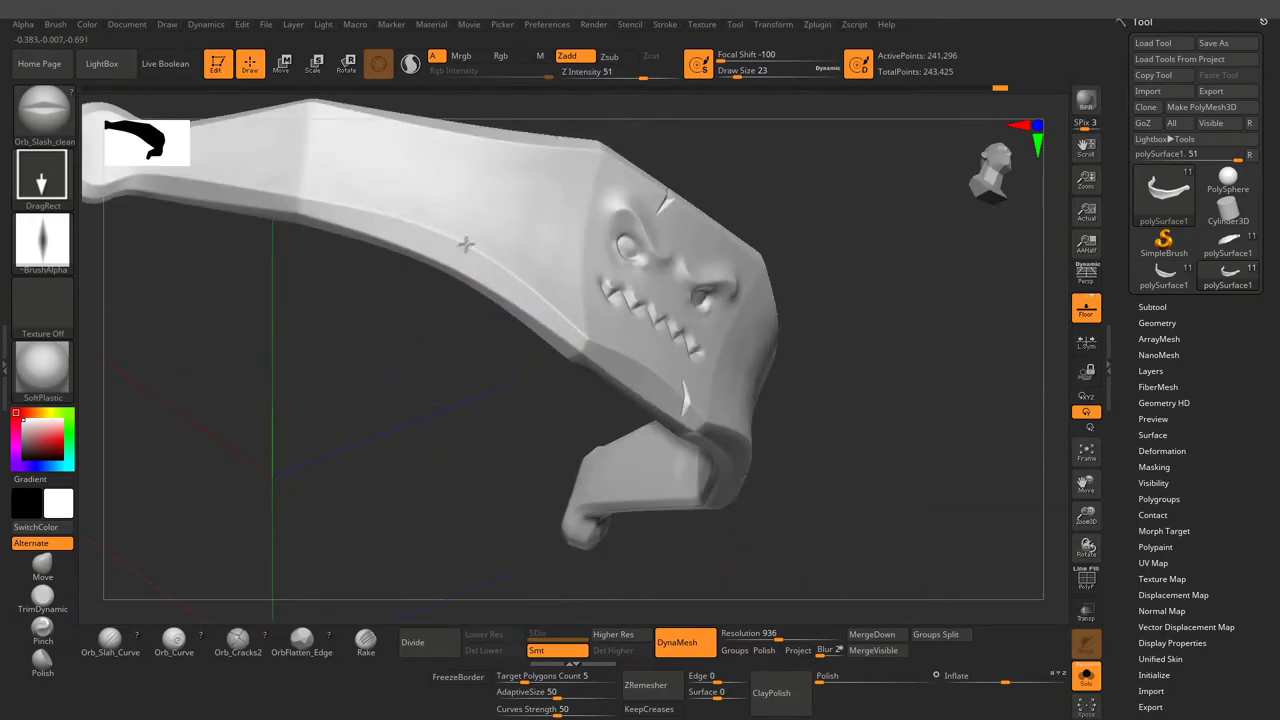
pyautogui.keyDown('shift'); pyautogui.moveTo(528, 290); pyautogui.dragTo(544, 382); pyautogui.keyUp('shift')
pyautogui.moveTo(539, 327)
pyautogui.mouseDown()
pyautogui.moveTo(406, 298)
pyautogui.moveTo(515, 325)
pyautogui.mouseUp()
pyautogui.moveTo(655, 215)
pyautogui.mouseDown()
pyautogui.moveTo(706, 249)
pyautogui.moveTo(641, 384)
pyautogui.moveTo(765, 193)
pyautogui.moveTo(751, 254)
pyautogui.moveTo(805, 275)
pyautogui.mouseUp()
pyautogui.moveTo(280, 345); pyautogui.dragTo(425, 316)
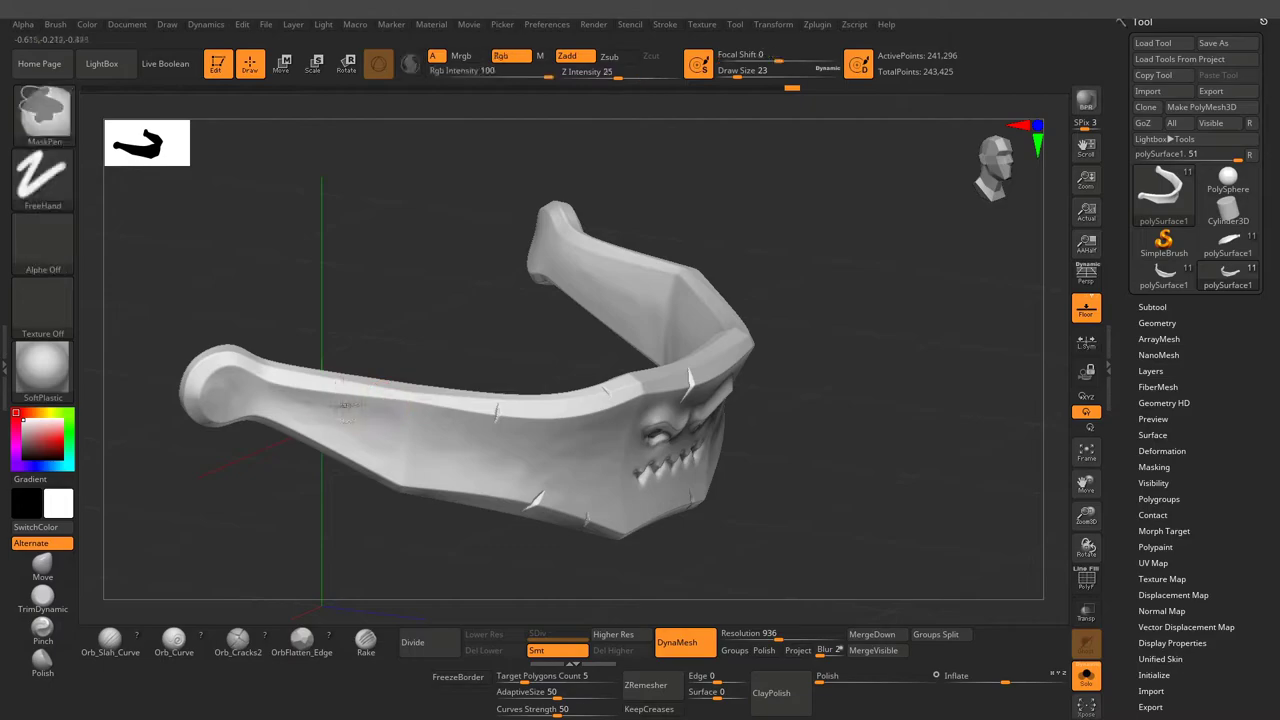
pyautogui.moveTo(340, 455); pyautogui.dragTo(388, 447)
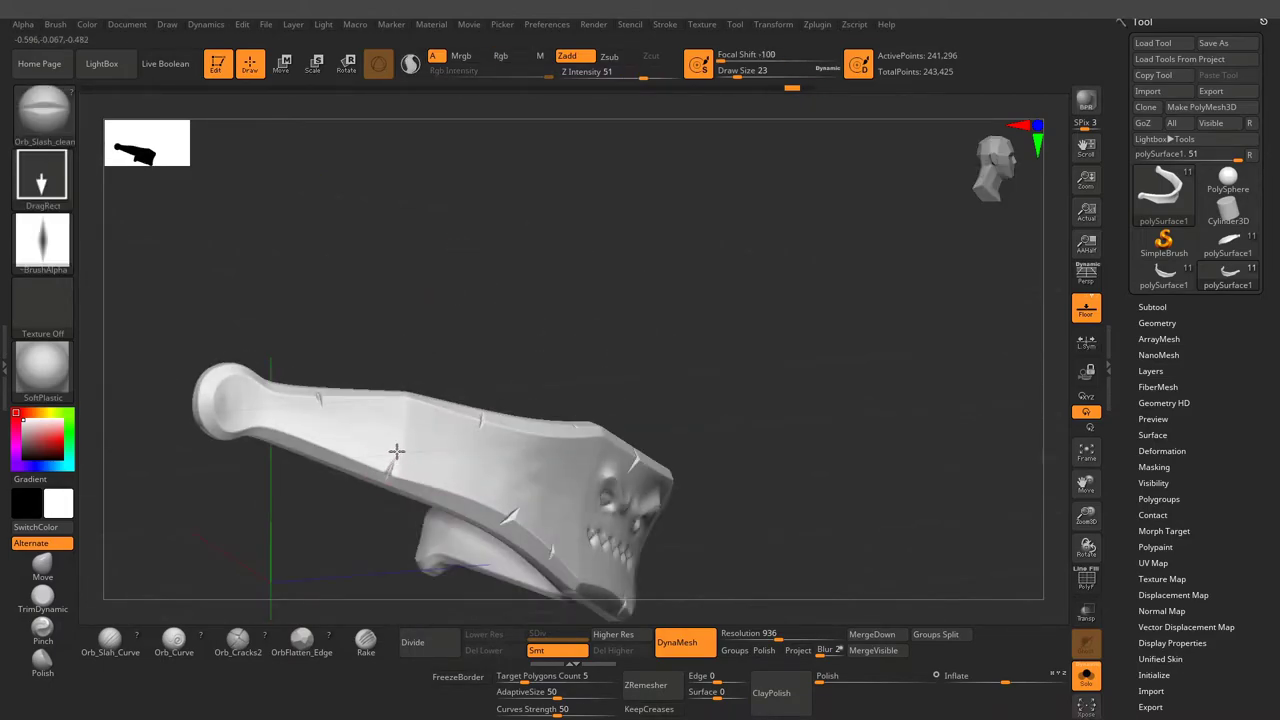
pyautogui.moveTo(535, 336); pyautogui.dragTo(886, 268)
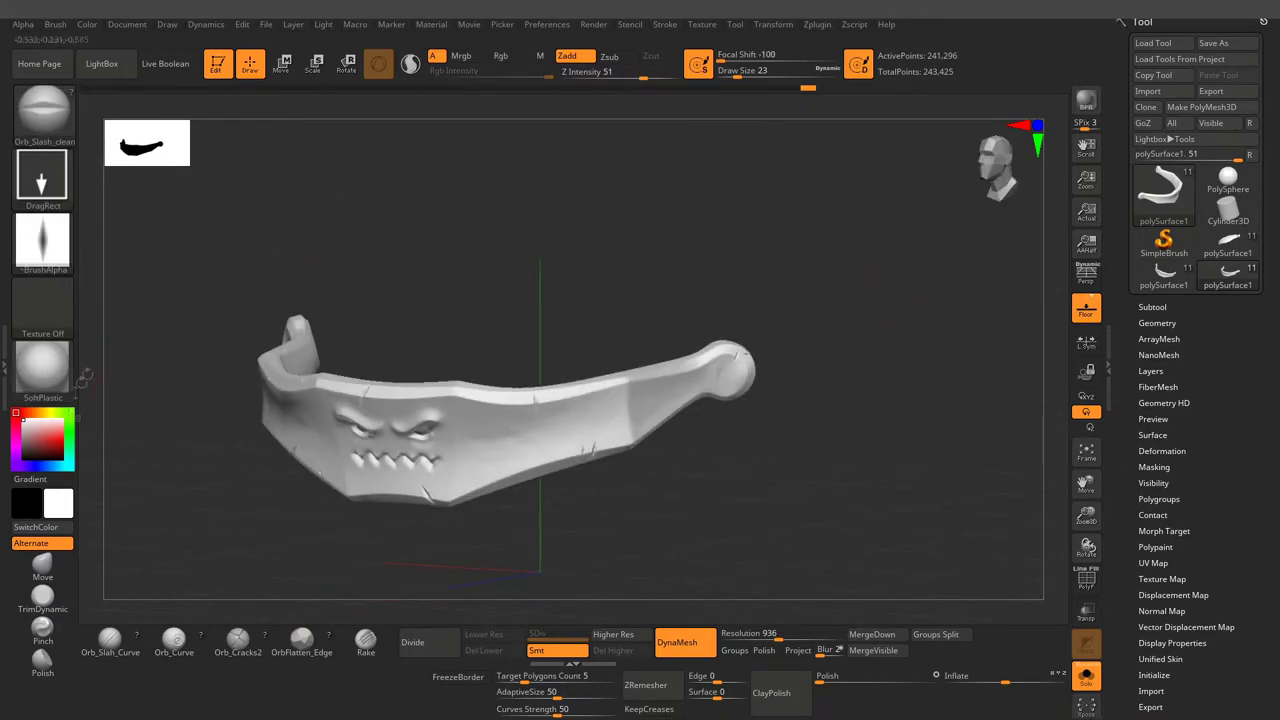
# Set up the Rake brush with Alpha 12, Draw Size 14 and Z Intensity 19.
pyautogui.click(366, 637)
pyautogui.click(43, 240)
pyautogui.click(124, 337)
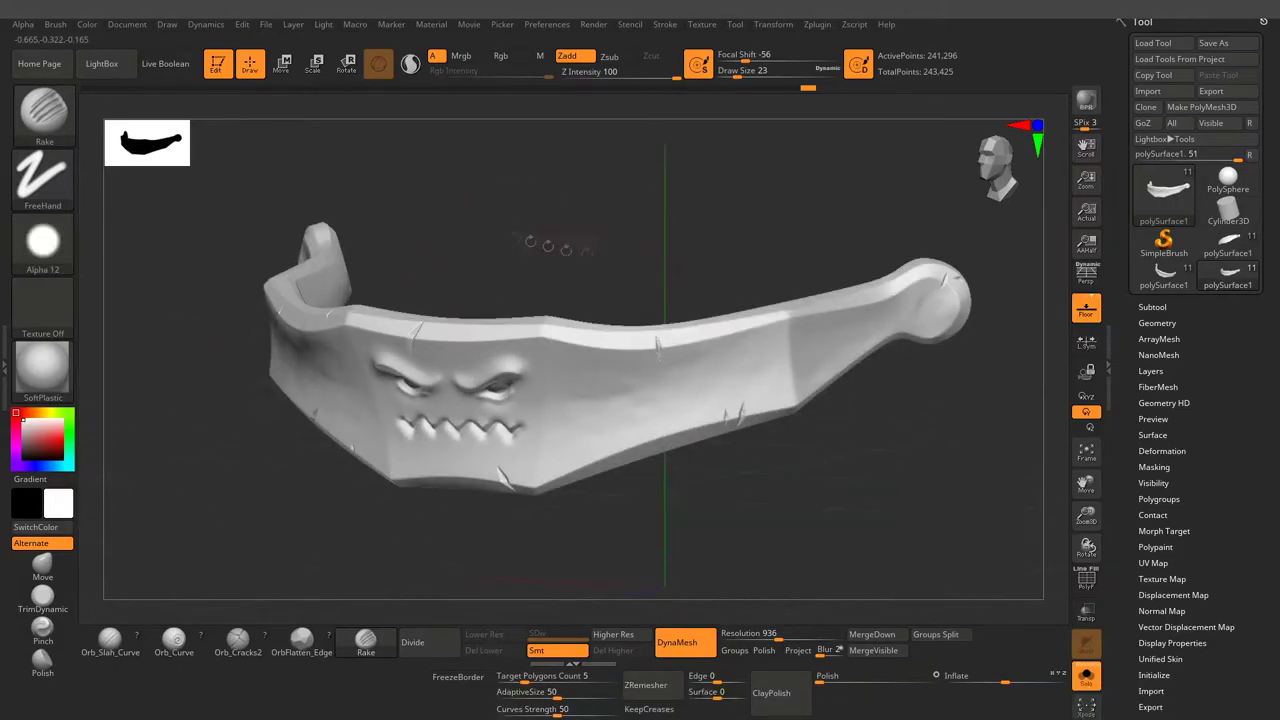
pyautogui.scroll(3, 612, 362)
pyautogui.scroll(2, 612, 362)
pyautogui.moveTo(590, 360); pyautogui.dragTo(575, 360)
pyautogui.press('space')
pyautogui.moveTo(620, 421); pyautogui.dragTo(590, 345)
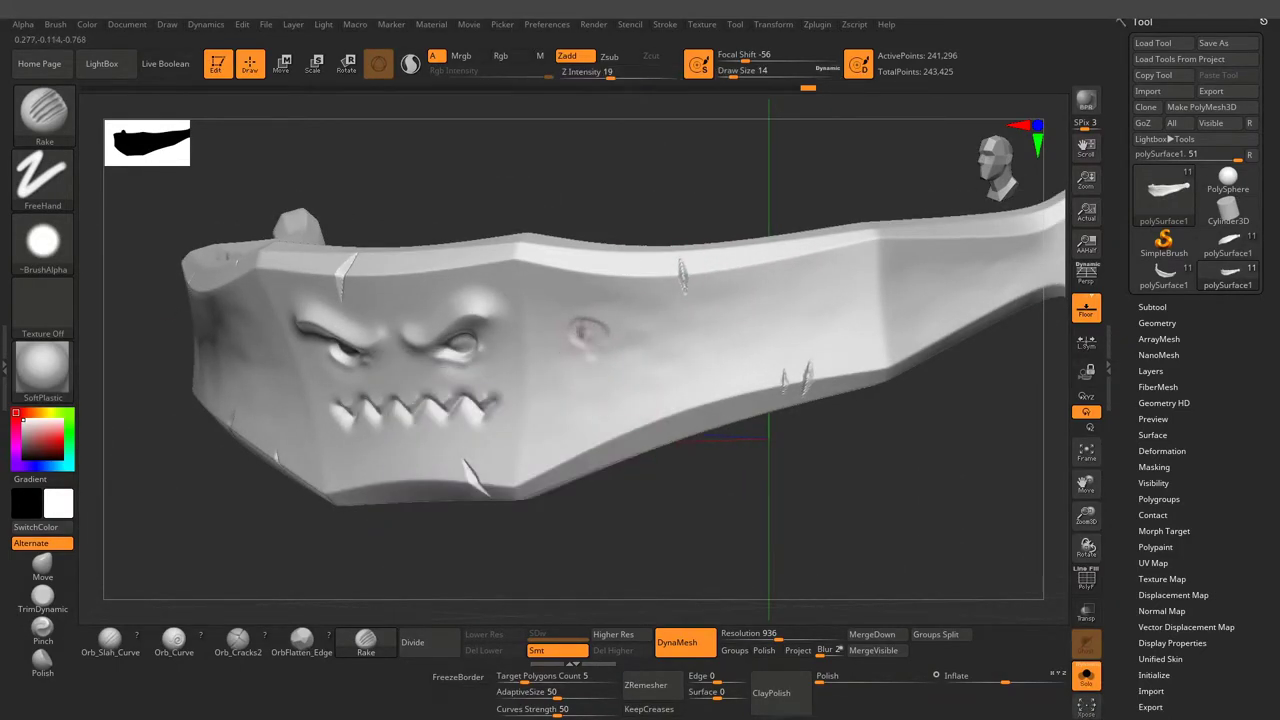
# Rake small slash nicks along the band's edges around the angry face.
pyautogui.moveTo(582, 326); pyautogui.dragTo(628, 400, button='right')
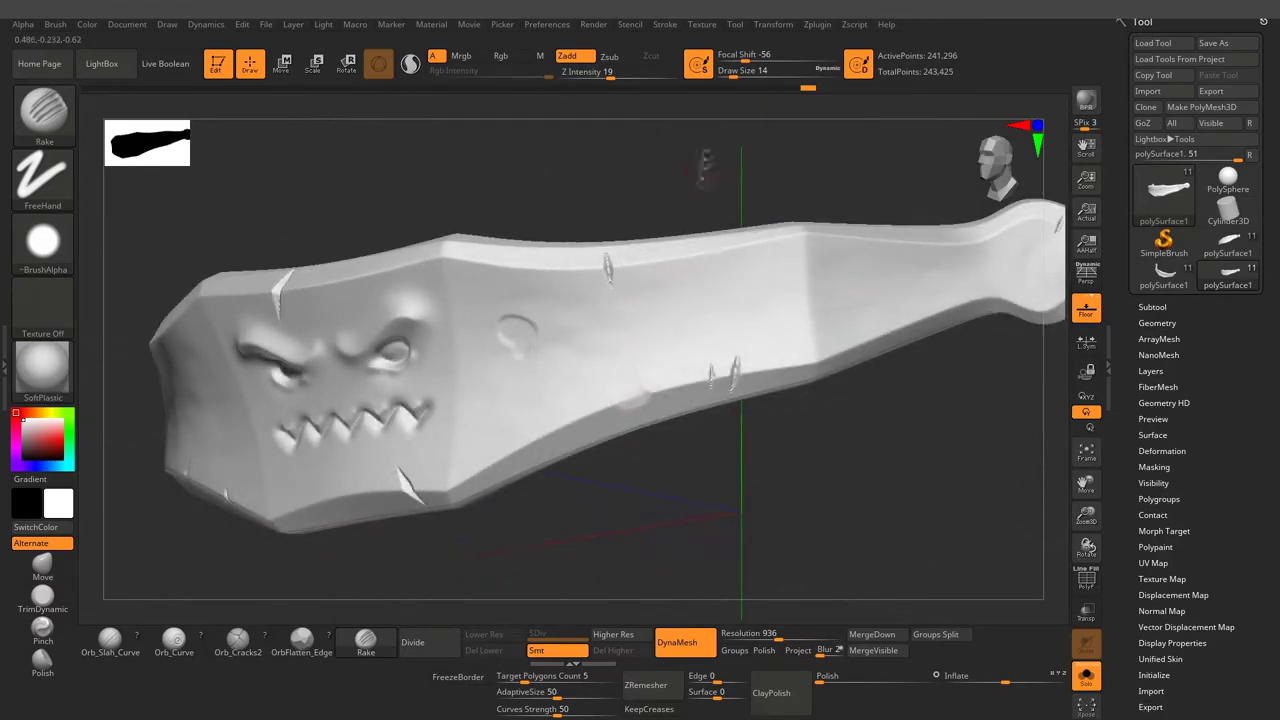
pyautogui.moveTo(695, 242); pyautogui.dragTo(686, 300, button='right')
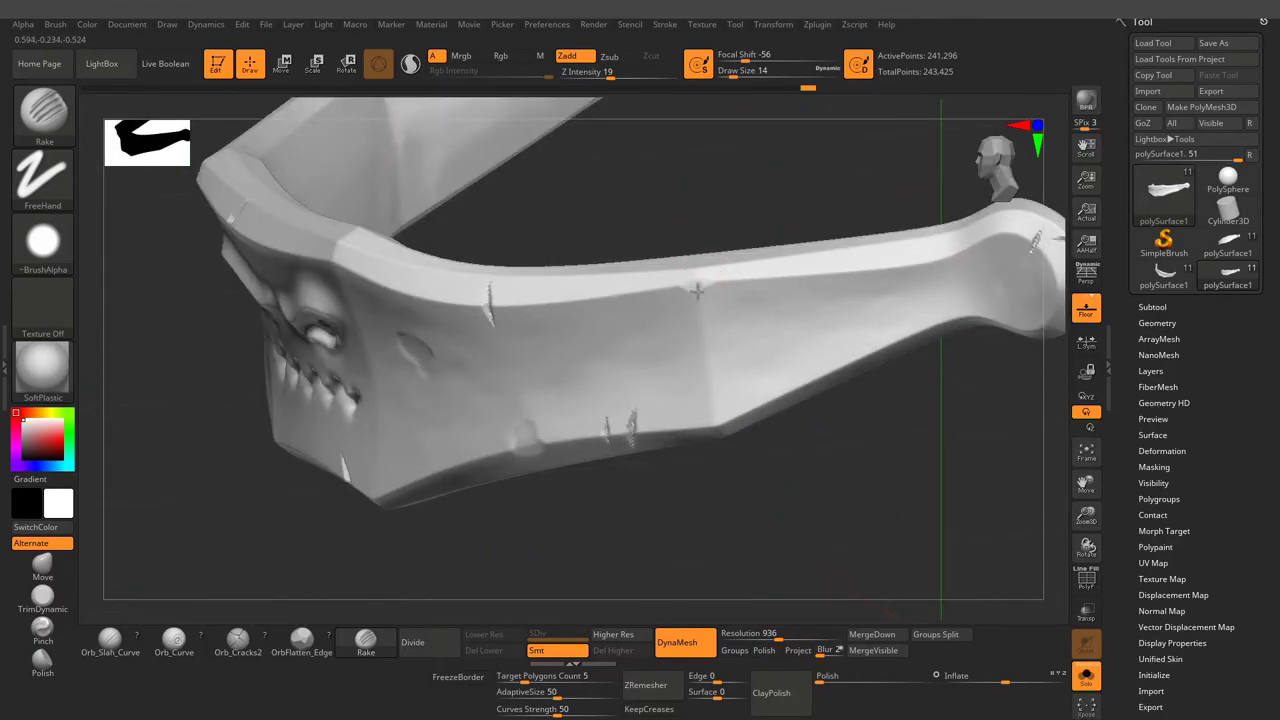
pyautogui.moveTo(703, 325); pyautogui.dragTo(705, 445, button='right')
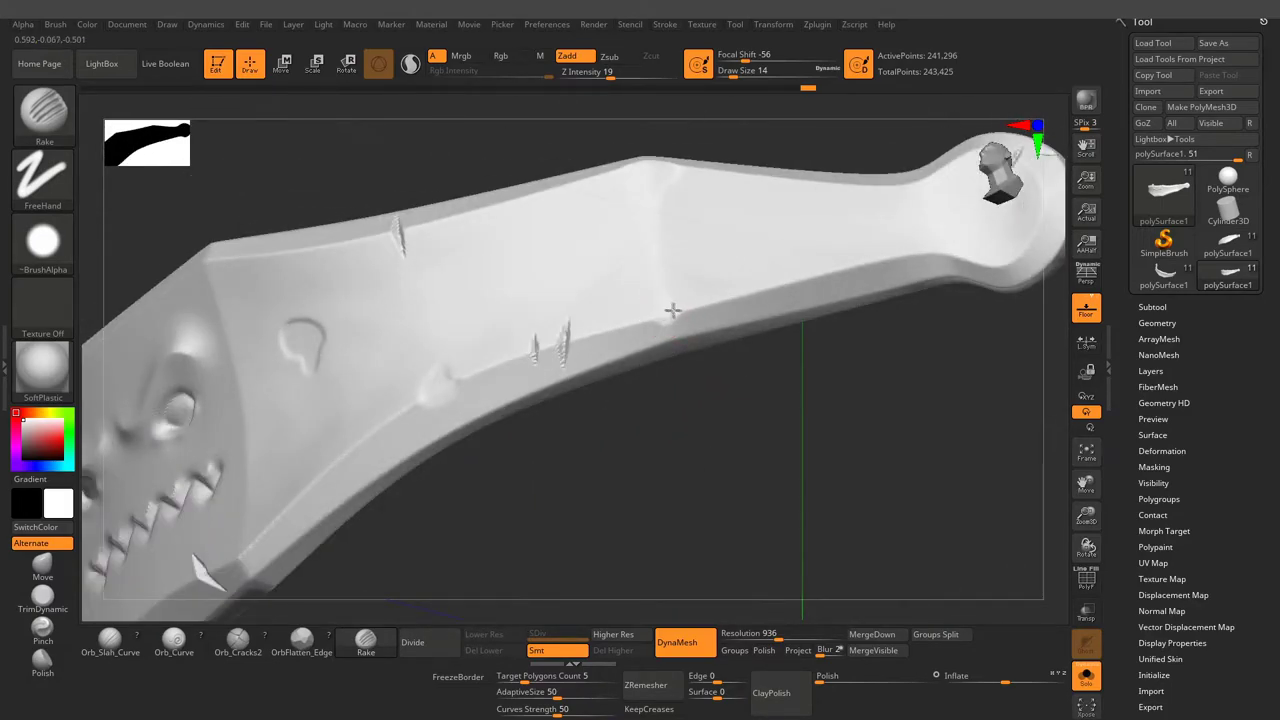
pyautogui.moveTo(666, 297)
pyautogui.mouseDown(button='right')
pyautogui.moveTo(715, 453)
pyautogui.moveTo(451, 357)
pyautogui.moveTo(631, 288)
pyautogui.mouseUp(button='right')
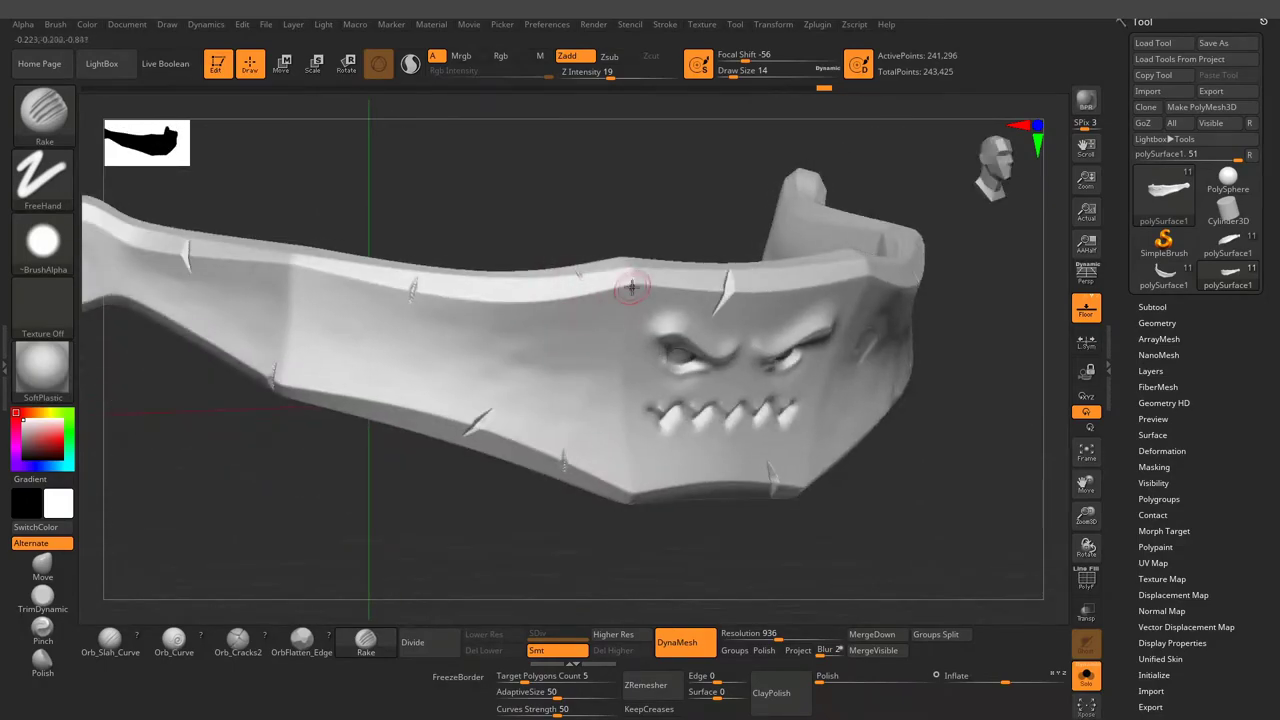
pyautogui.moveTo(624, 308)
pyautogui.mouseDown(button='right')
pyautogui.moveTo(751, 194)
pyautogui.moveTo(731, 329)
pyautogui.moveTo(817, 189)
pyautogui.moveTo(812, 152)
pyautogui.mouseUp(button='right')
pyautogui.moveTo(780, 310)
pyautogui.mouseDown(button='right')
pyautogui.moveTo(510, 286)
pyautogui.moveTo(723, 183)
pyautogui.moveTo(710, 371)
pyautogui.mouseUp(button='right')
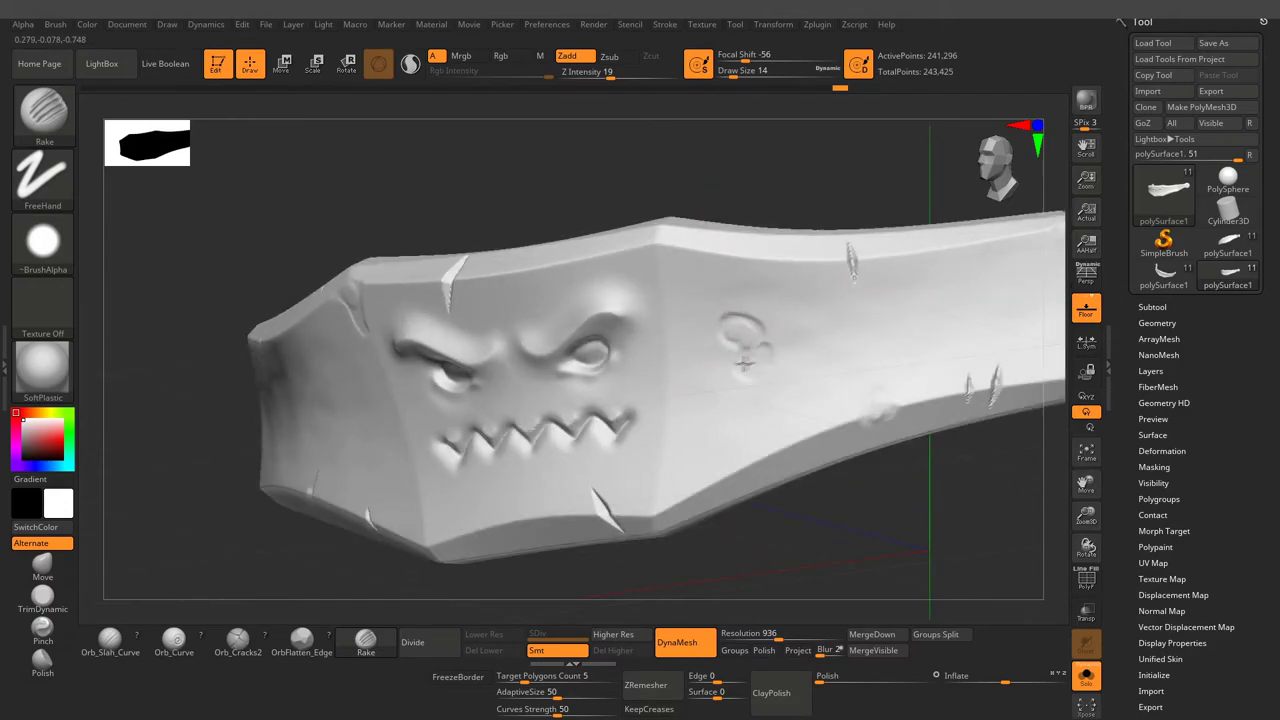
pyautogui.moveTo(800, 290); pyautogui.dragTo(788, 222, button='right')
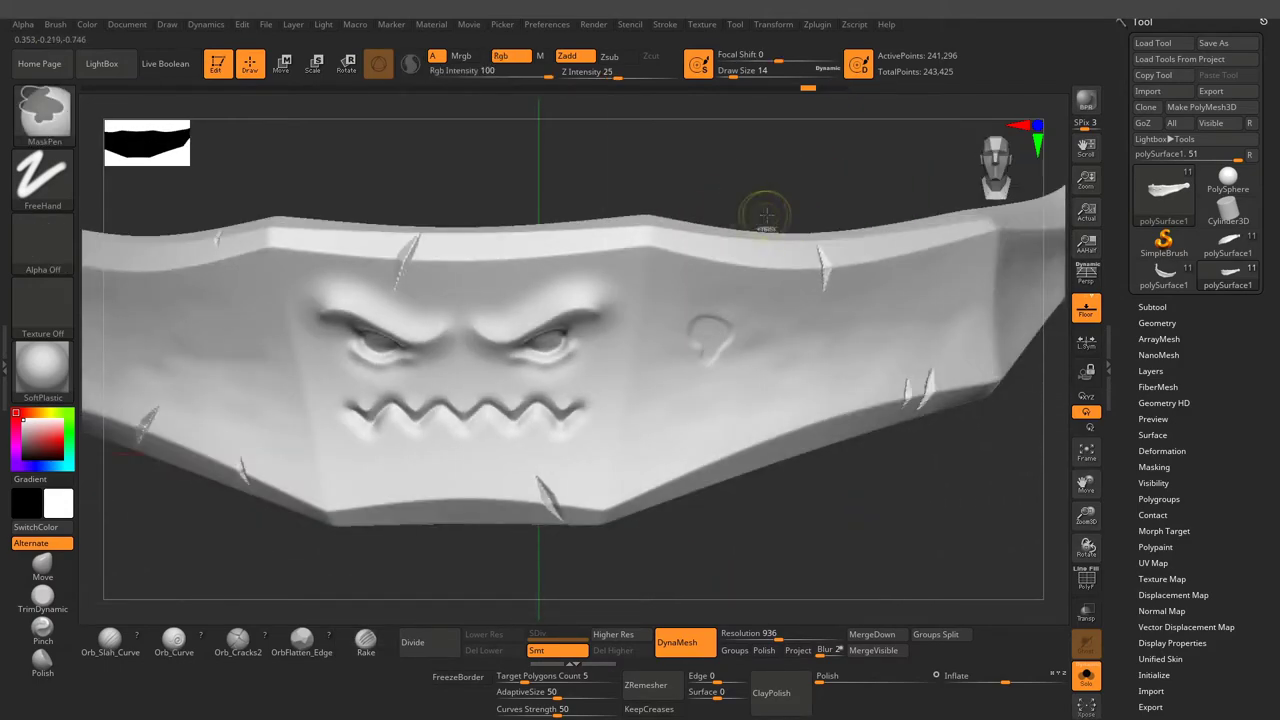
pyautogui.moveTo(735, 298); pyautogui.dragTo(462, 316, button='right')
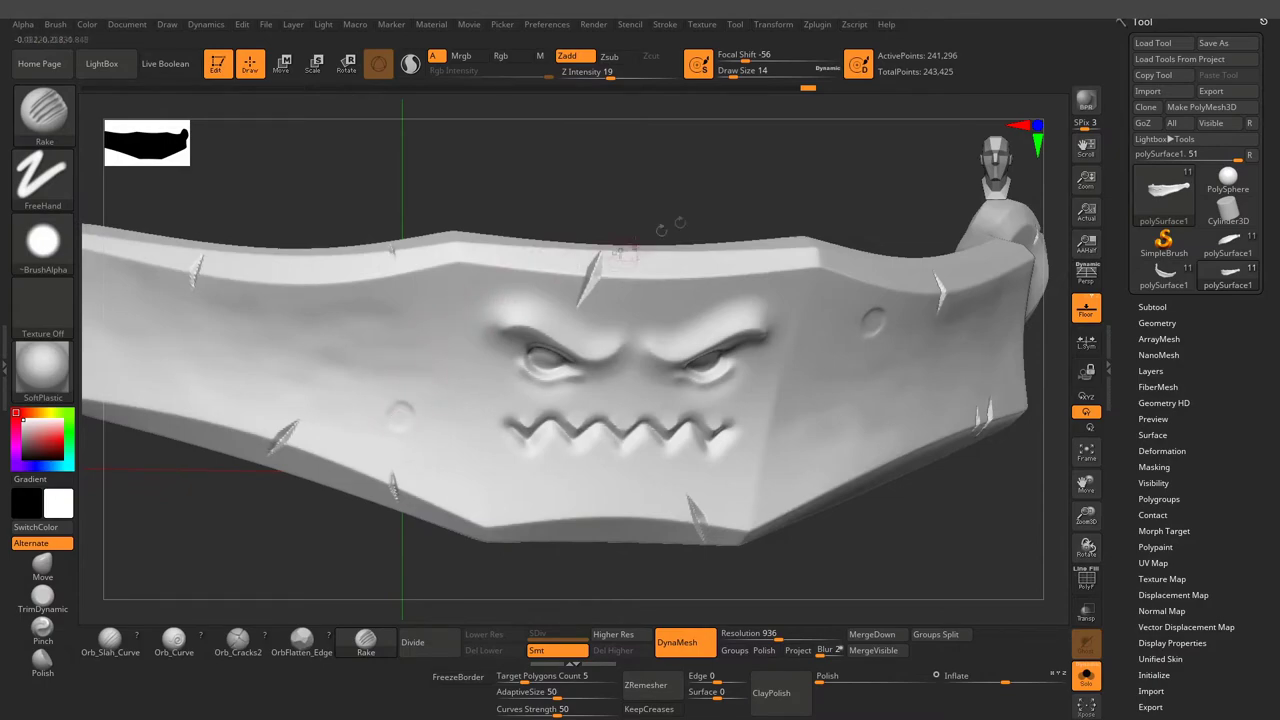
# Press round dents at brush size 27, then return to size 14 for finer detail.
pyautogui.moveTo(620, 250); pyautogui.dragTo(677, 437, button='right')
pyautogui.press('s')
pyautogui.moveTo(677, 437); pyautogui.dragTo(694, 429)
pyautogui.moveTo(694, 429)
pyautogui.mouseDown(button='right')
pyautogui.moveTo(785, 440)
pyautogui.moveTo(750, 380)
pyautogui.mouseUp(button='right')
pyautogui.press('s')
pyautogui.moveTo(750, 380); pyautogui.dragTo(743, 377)
pyautogui.moveTo(743, 377)
pyautogui.mouseDown(button='right')
pyautogui.moveTo(746, 250)
pyautogui.moveTo(743, 294)
pyautogui.moveTo(866, 203)
pyautogui.mouseUp(button='right')
pyautogui.keyDown('ctrl'); pyautogui.moveTo(630, 418); pyautogui.dragTo(716, 371, button='right'); pyautogui.keyUp('ctrl')
pyautogui.moveTo(740, 325)
pyautogui.mouseDown(button='right')
pyautogui.moveTo(797, 220)
pyautogui.moveTo(714, 214)
pyautogui.moveTo(440, 255)
pyautogui.moveTo(369, 345)
pyautogui.mouseUp(button='right')
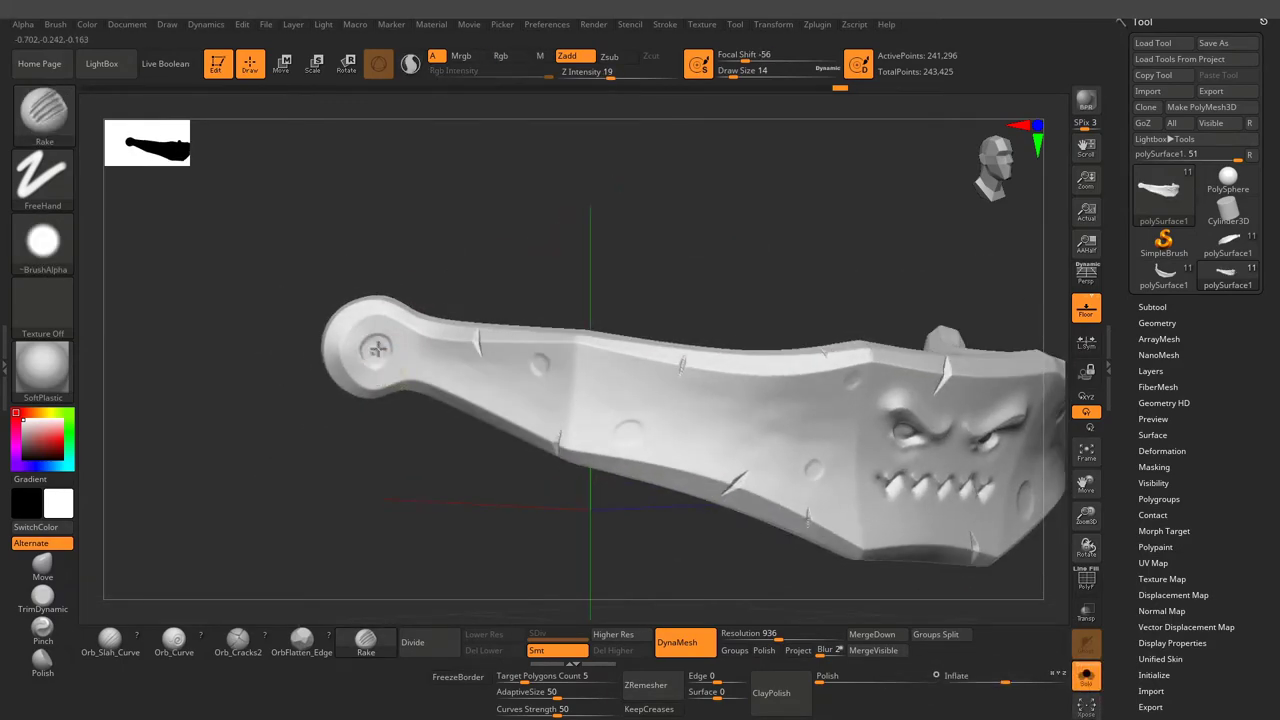
# Toggle Solo on and off repeatedly to compare the front piece against the whole crossbow.
pyautogui.click(1087, 678)
pyautogui.click(1087, 678)
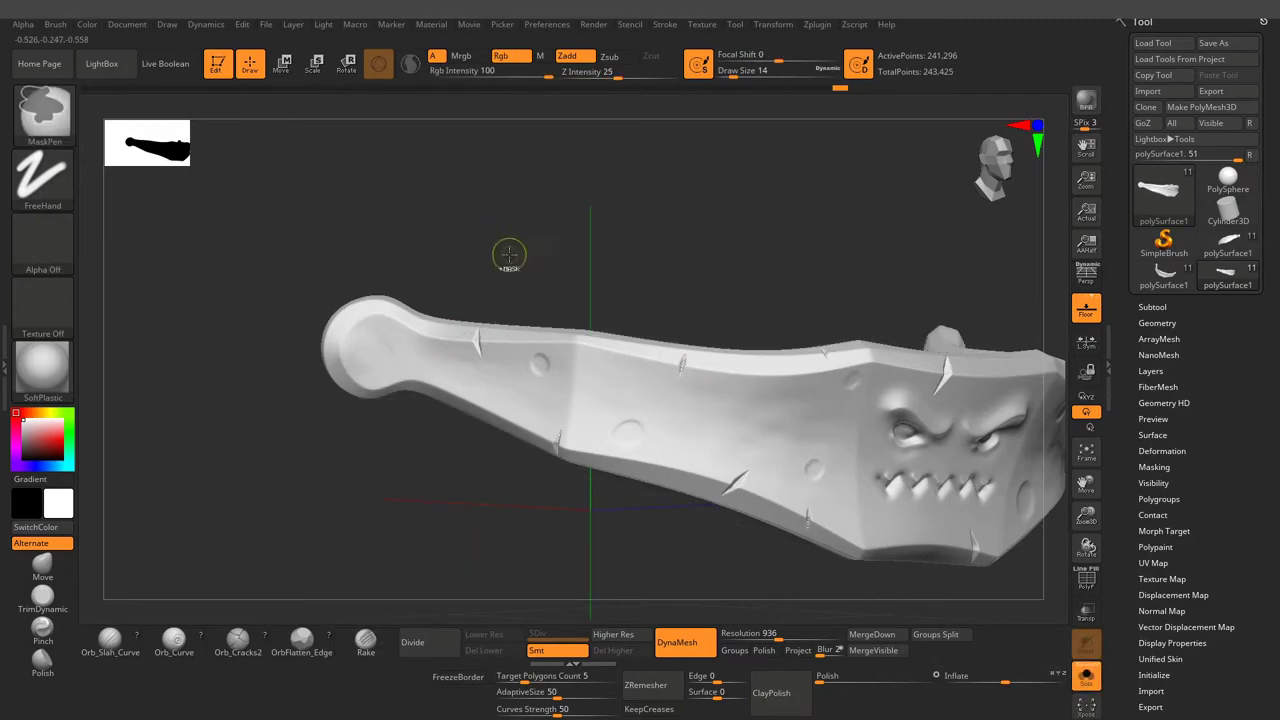
pyautogui.click(1087, 680)
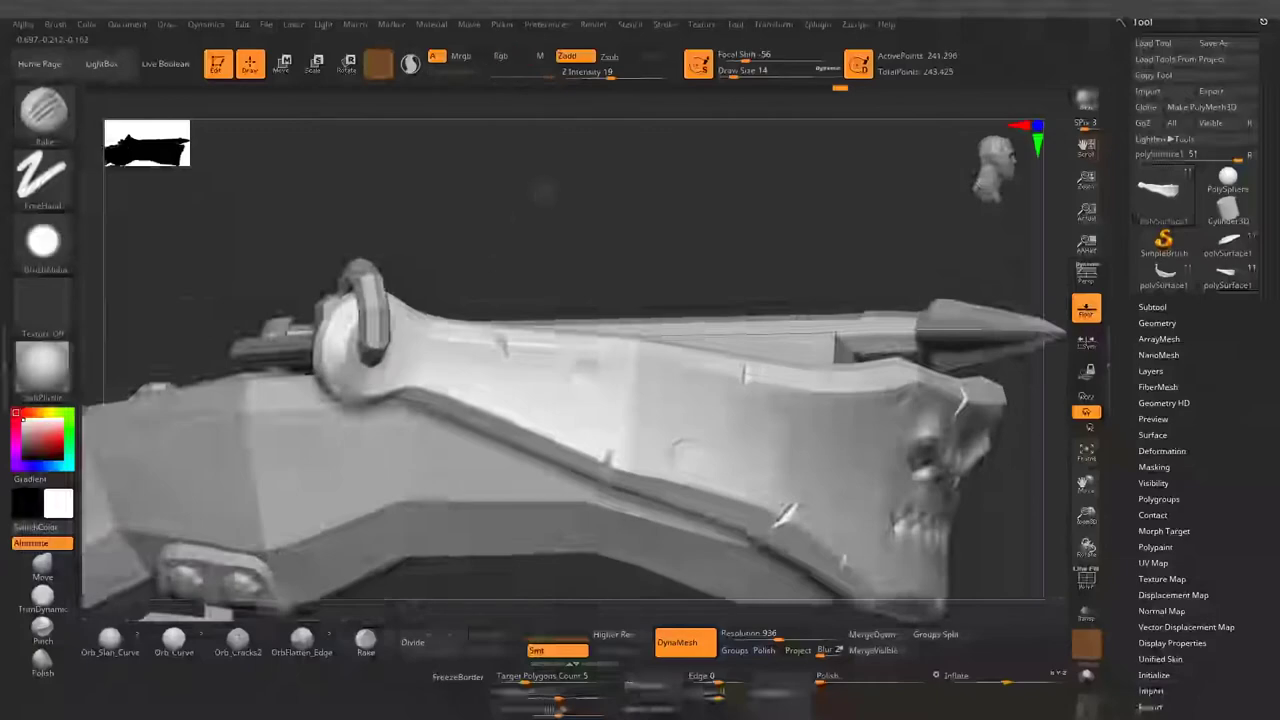
pyautogui.click(1087, 678)
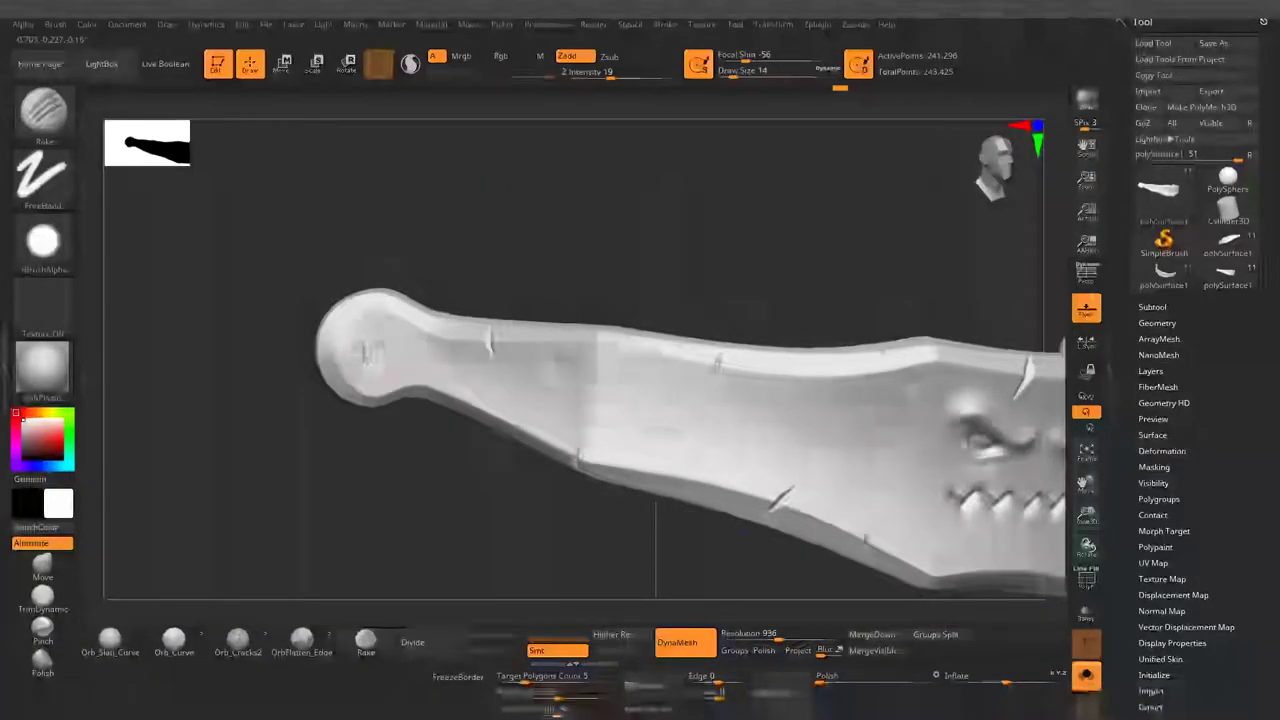
pyautogui.click(1087, 679)
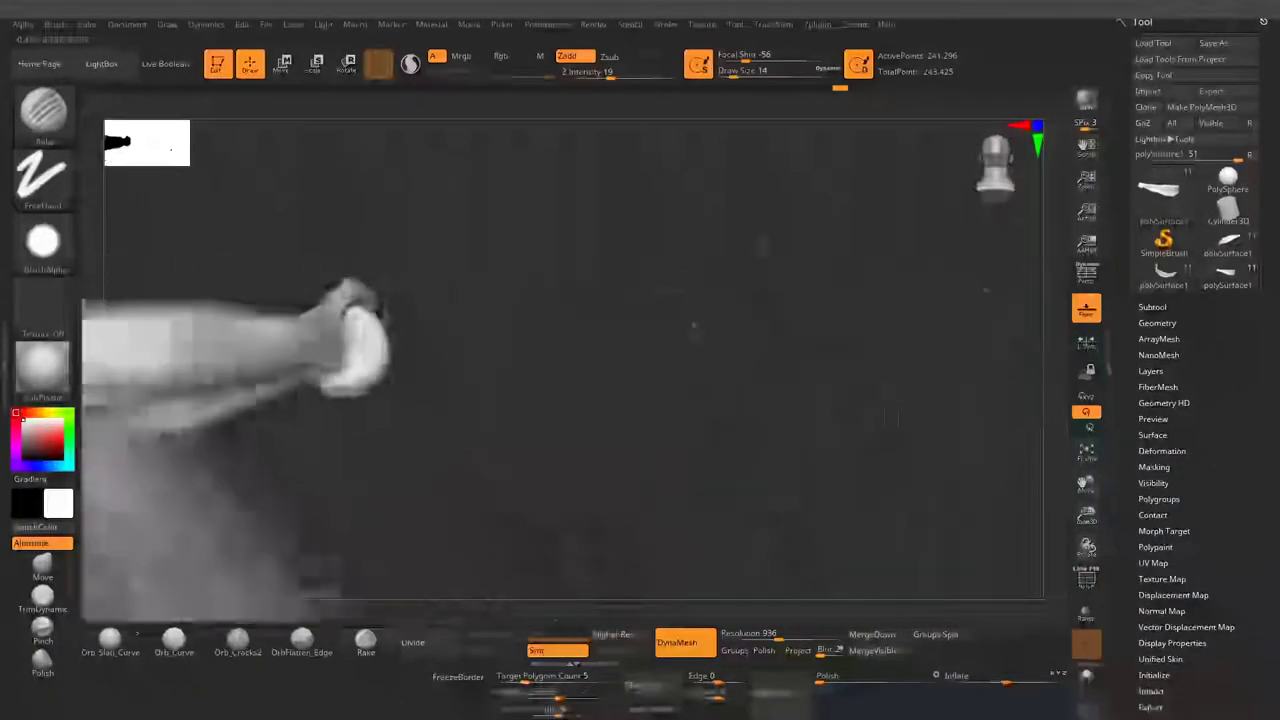
pyautogui.click(1087, 678)
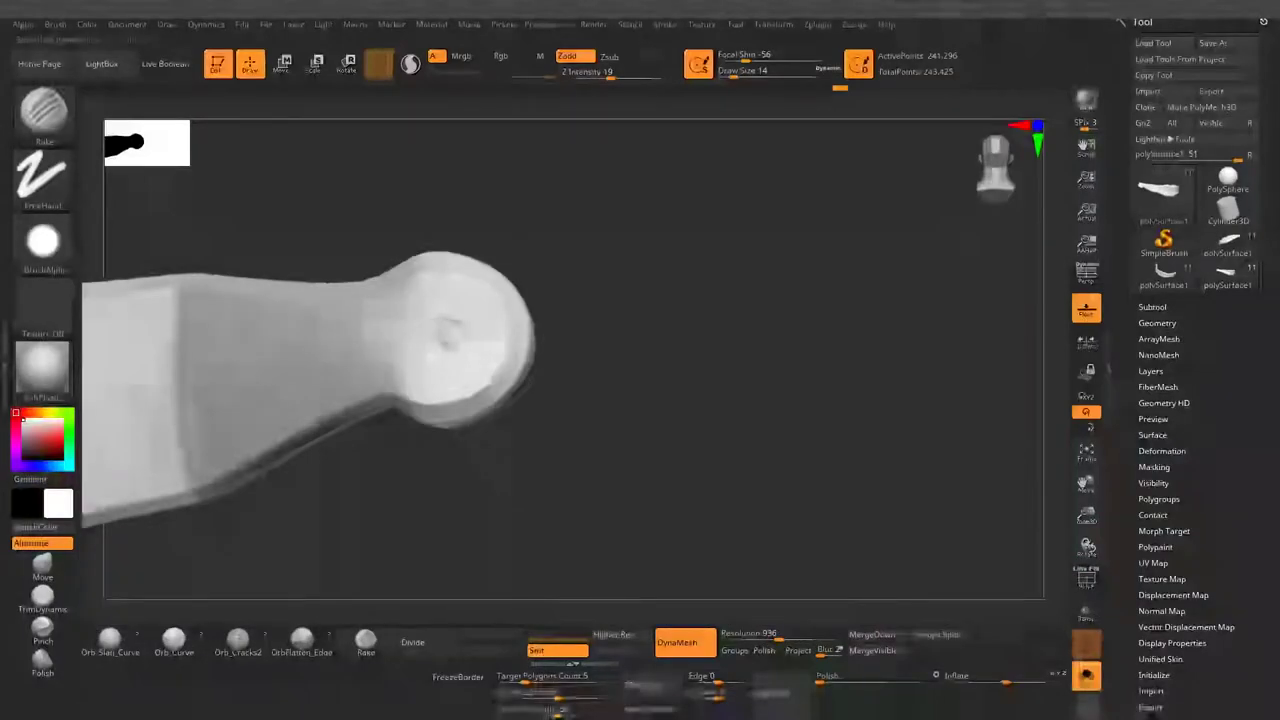
pyautogui.moveTo(470, 300); pyautogui.dragTo(514, 254)
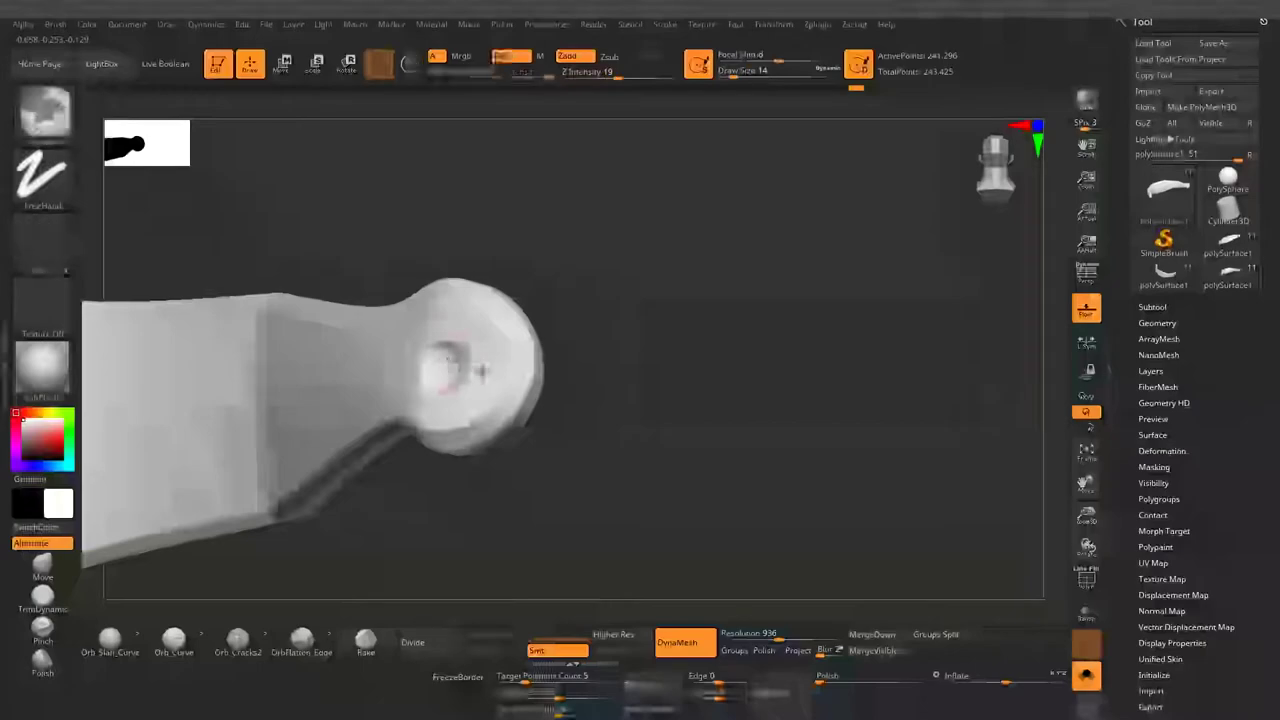
pyautogui.click(1087, 678)
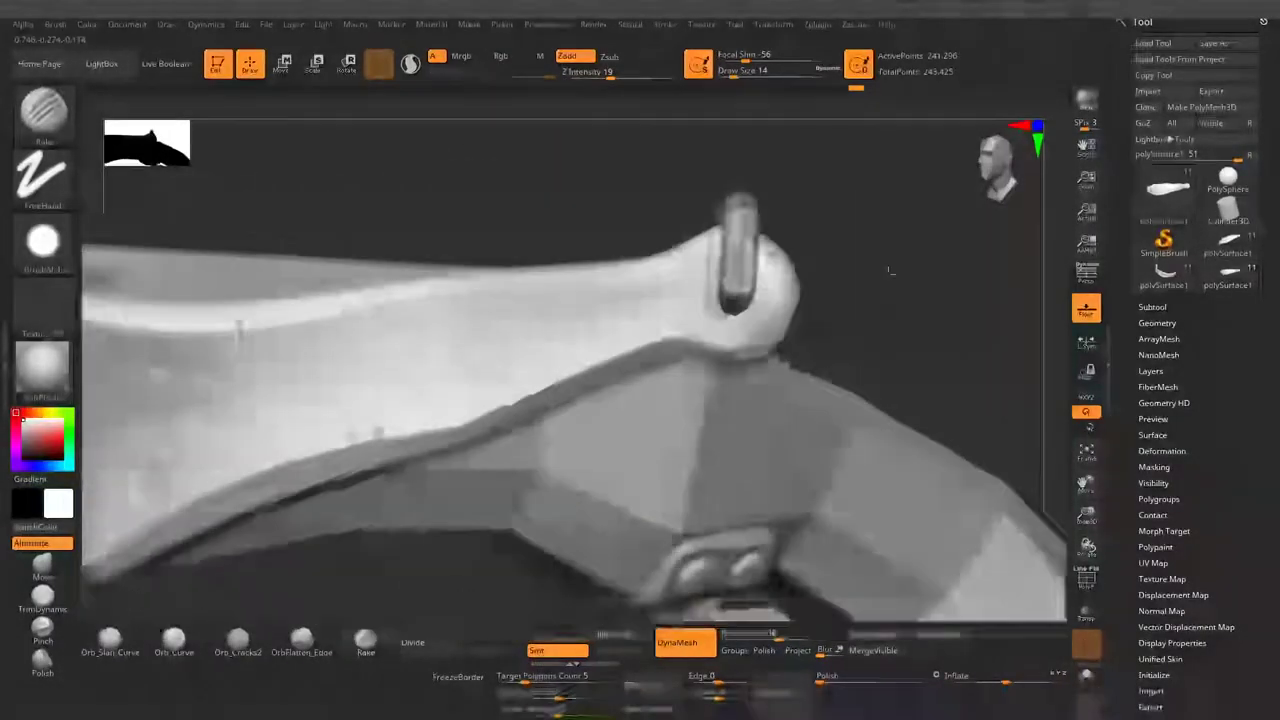
pyautogui.click(1087, 678)
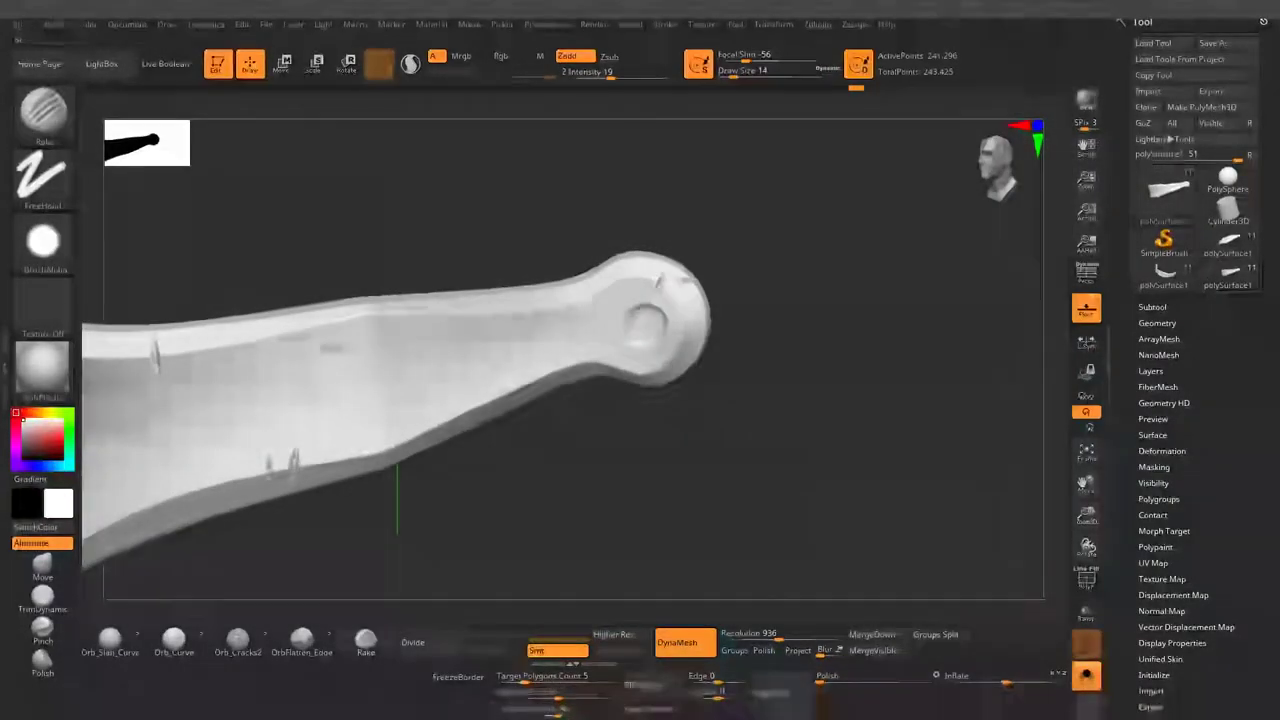
# Orbit around the isolated front piece to inspect its arch from several sides.
pyautogui.moveTo(397, 535); pyautogui.dragTo(634, 360)
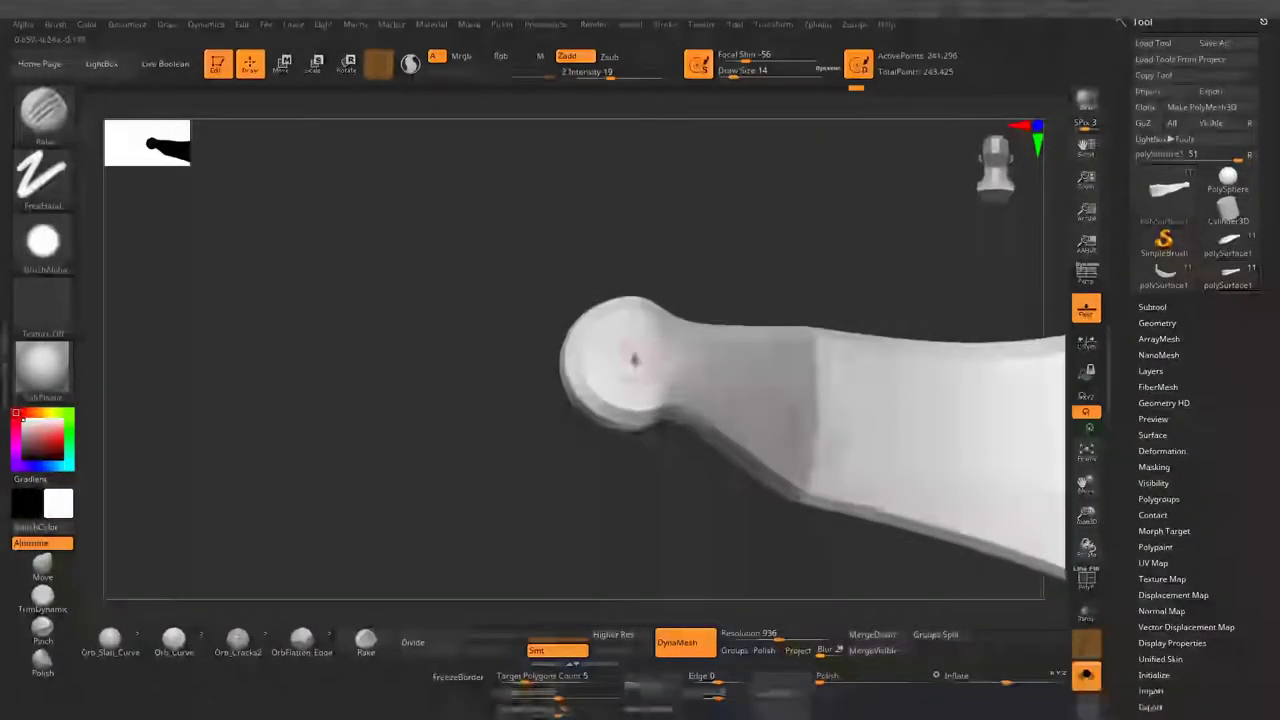
pyautogui.moveTo(420, 480)
pyautogui.mouseDown()
pyautogui.moveTo(640, 450)
pyautogui.moveTo(565, 338)
pyautogui.mouseUp()
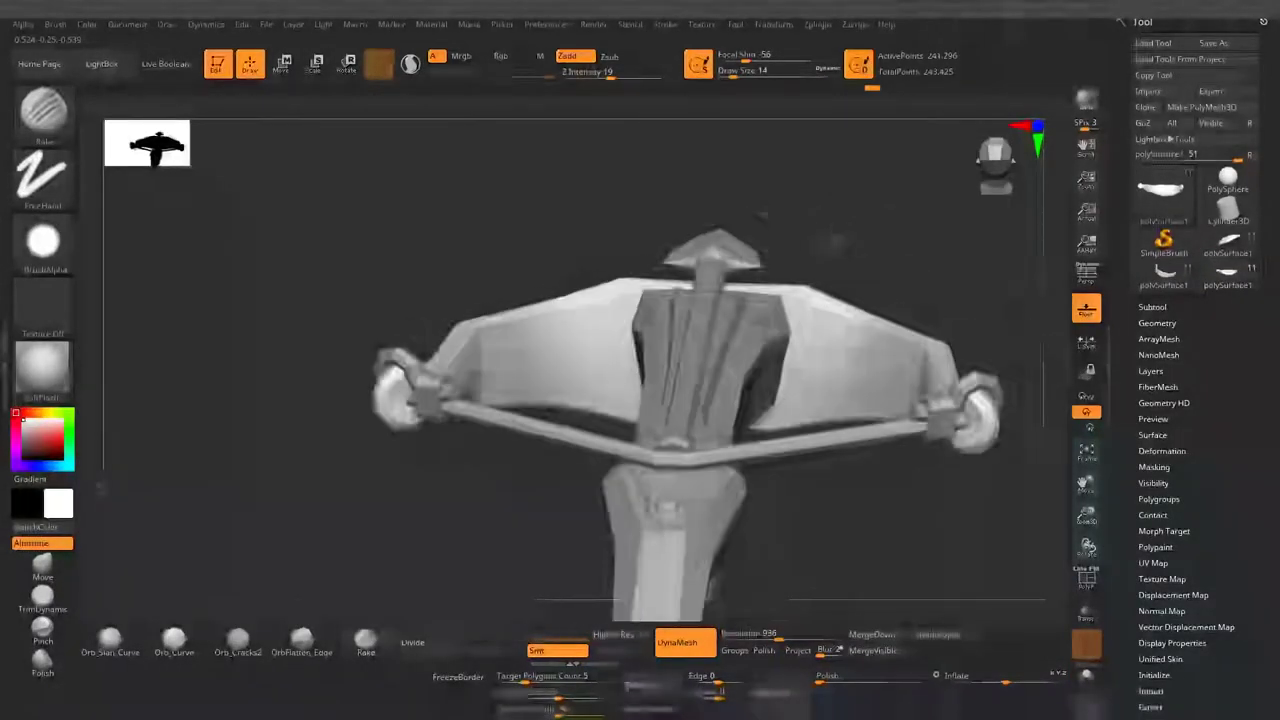
pyautogui.moveTo(695, 271); pyautogui.dragTo(741, 323)
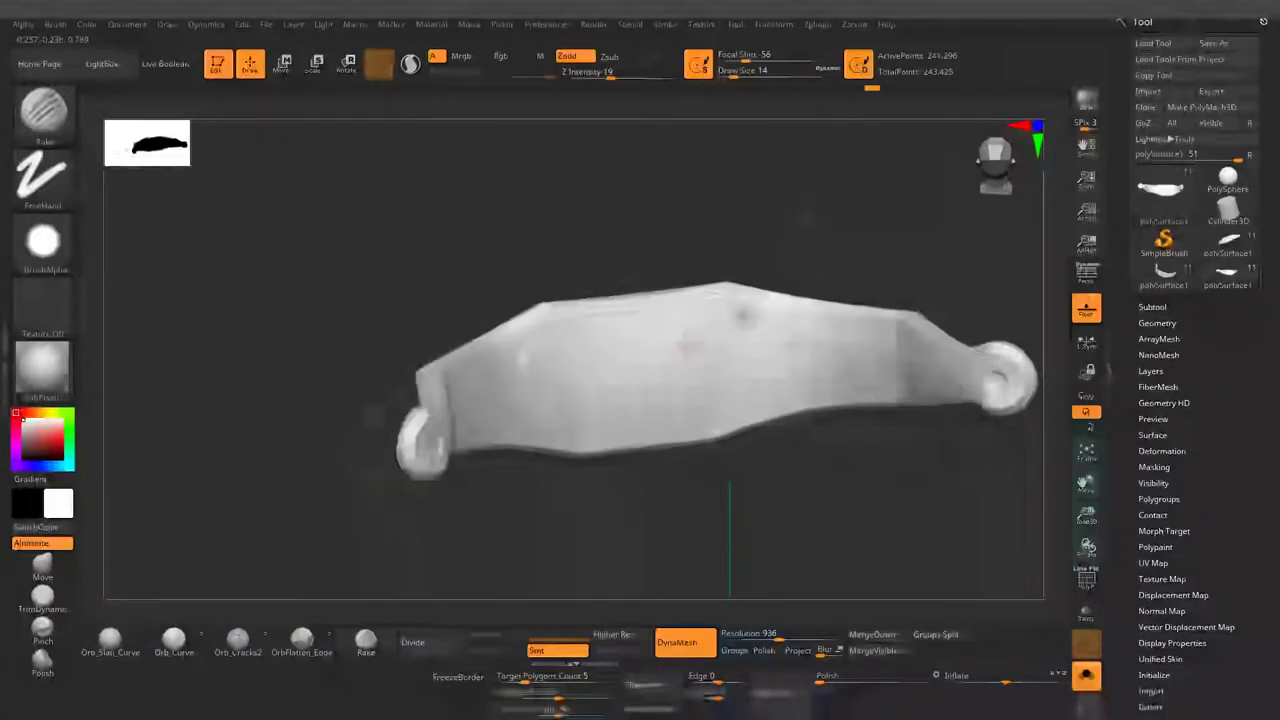
pyautogui.moveTo(780, 370); pyautogui.dragTo(864, 338)
pyautogui.moveTo(496, 285); pyautogui.dragTo(410, 420)
pyautogui.moveTo(510, 430)
pyautogui.mouseDown()
pyautogui.moveTo(780, 452)
pyautogui.moveTo(674, 376)
pyautogui.mouseUp()
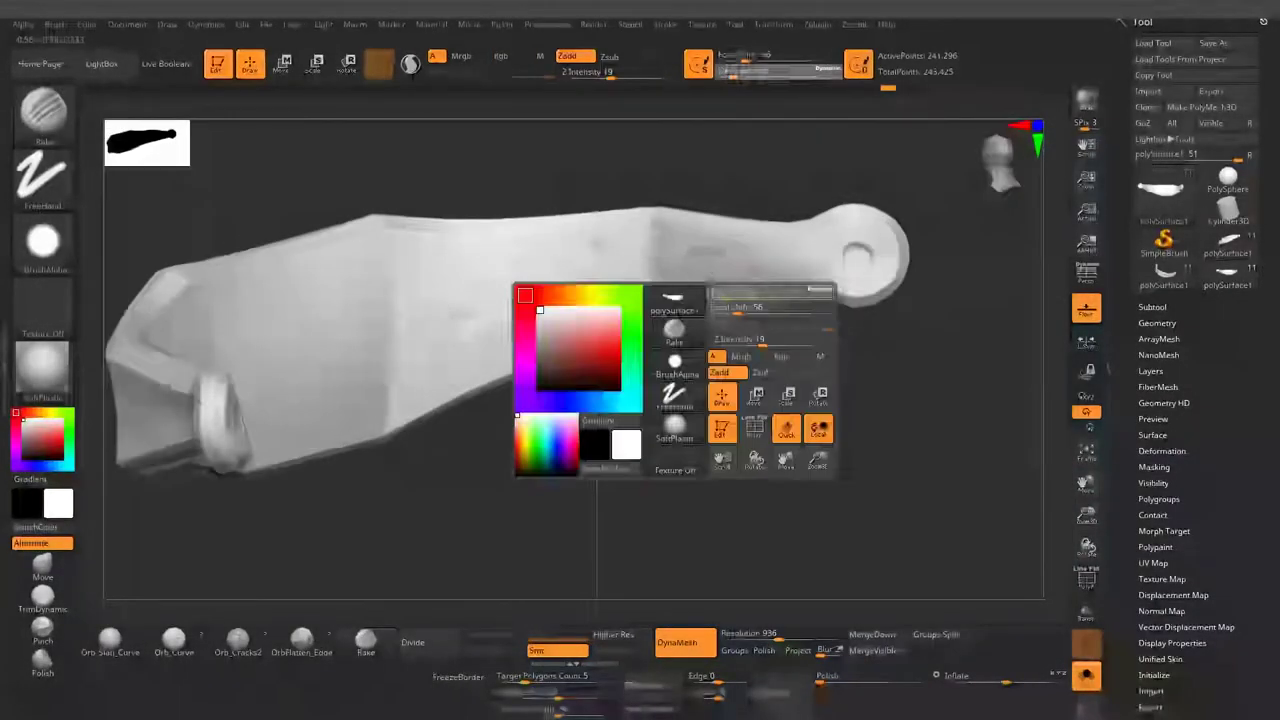
pyautogui.moveTo(597, 360)
pyautogui.mouseDown()
pyautogui.moveTo(508, 430)
pyautogui.moveTo(730, 410)
pyautogui.mouseUp()
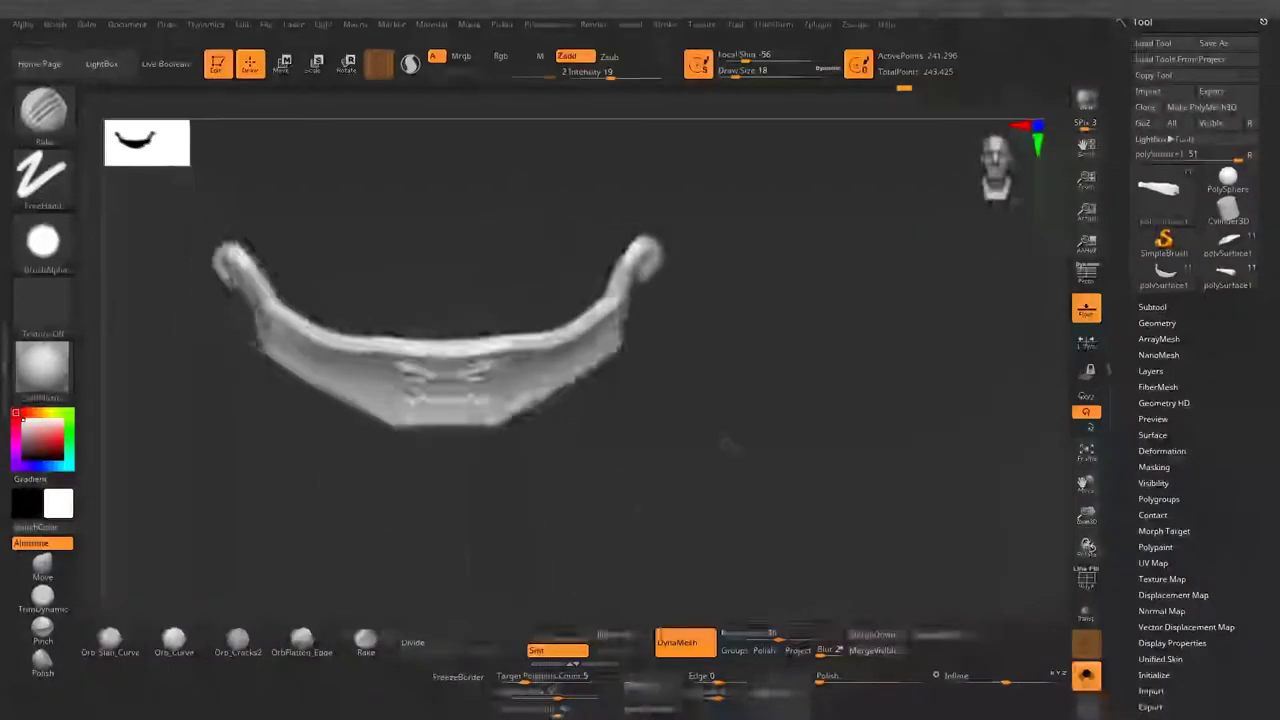
pyautogui.moveTo(730, 410)
pyautogui.mouseDown()
pyautogui.moveTo(743, 490)
pyautogui.moveTo(600, 450)
pyautogui.moveTo(660, 420)
pyautogui.moveTo(790, 260)
pyautogui.mouseUp()
# Pick the Orb_Slash brush and switch to the curved stock subtool polySurface7.
pyautogui.press('b')
pyautogui.click(400, 350)
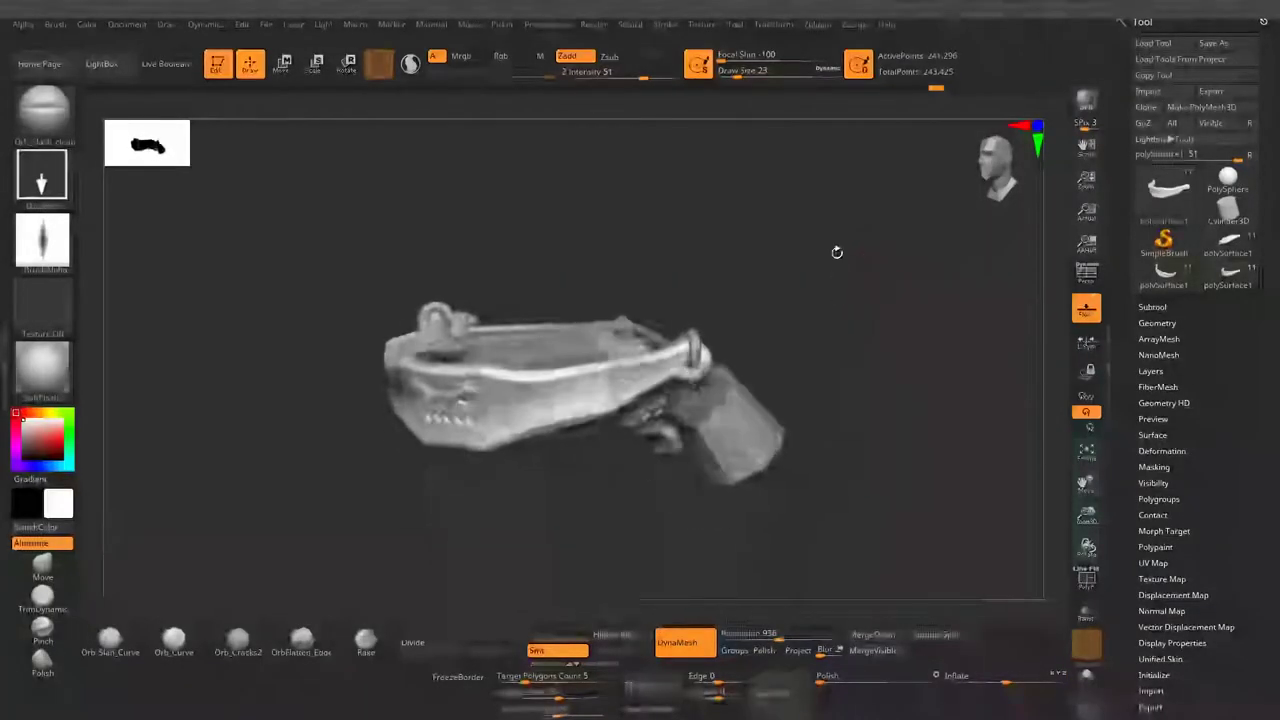
pyautogui.moveTo(790, 260); pyautogui.dragTo(864, 282)
pyautogui.click(1168, 188)
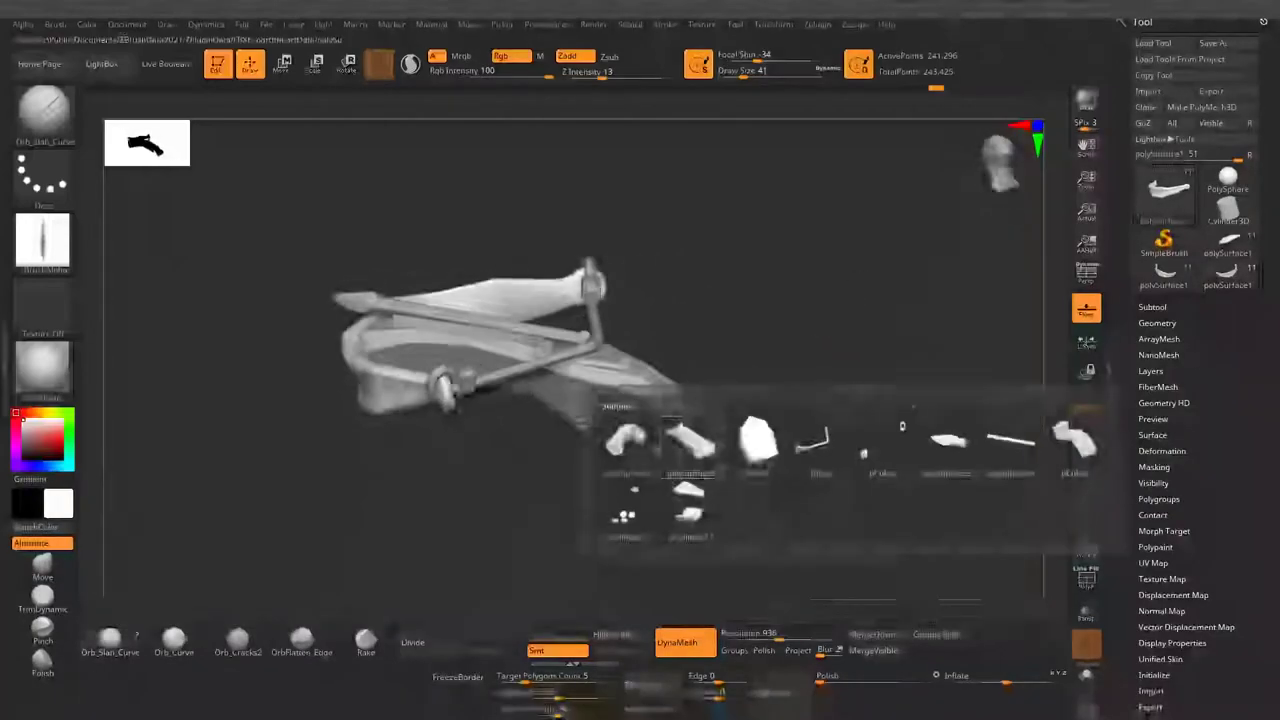
# Select polySurface7, set the Orb_Slash_Curve brush to size 97, and carve cracks along the lower end's edge.
pyautogui.click(1071, 437)
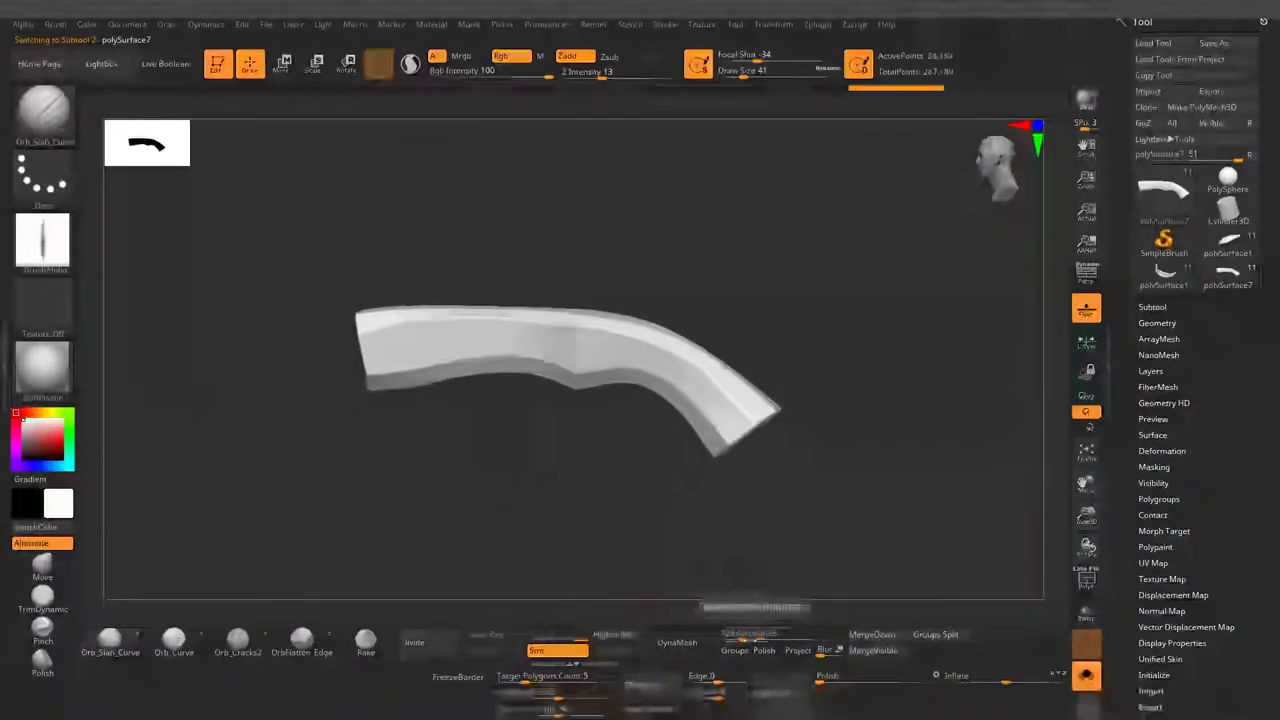
pyautogui.moveTo(832, 468); pyautogui.dragTo(680, 480)
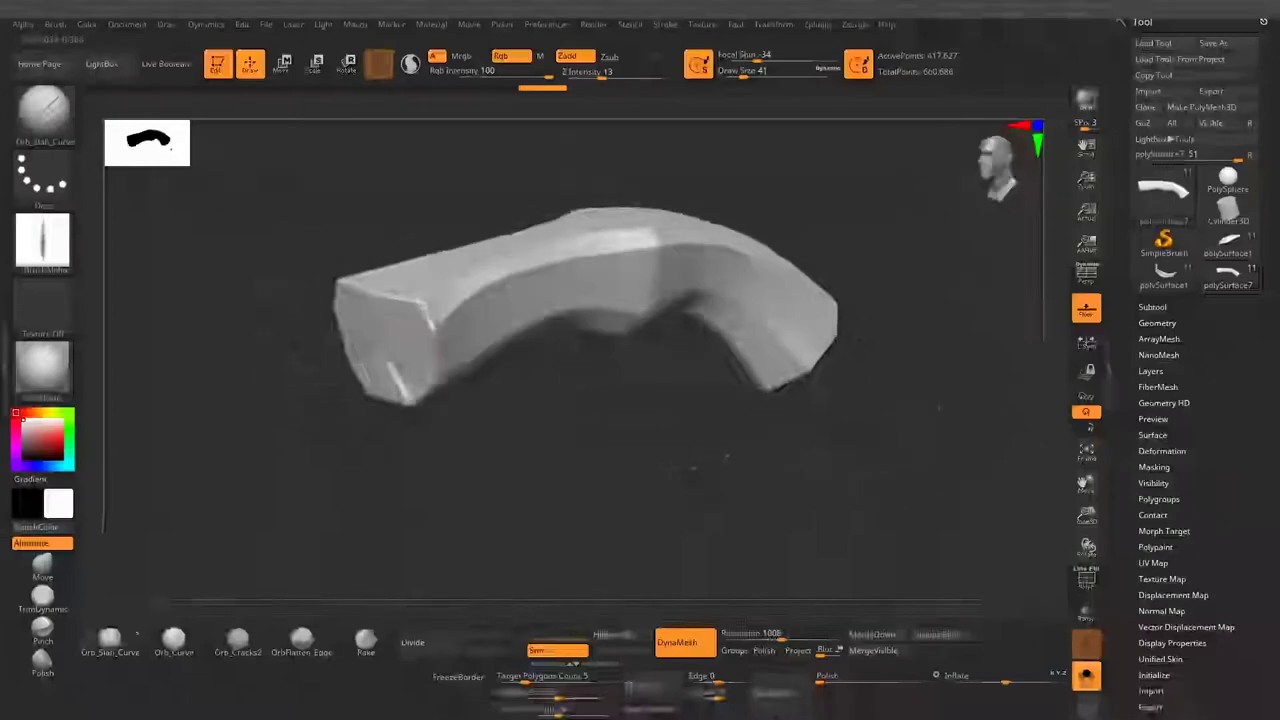
pyautogui.press('space')
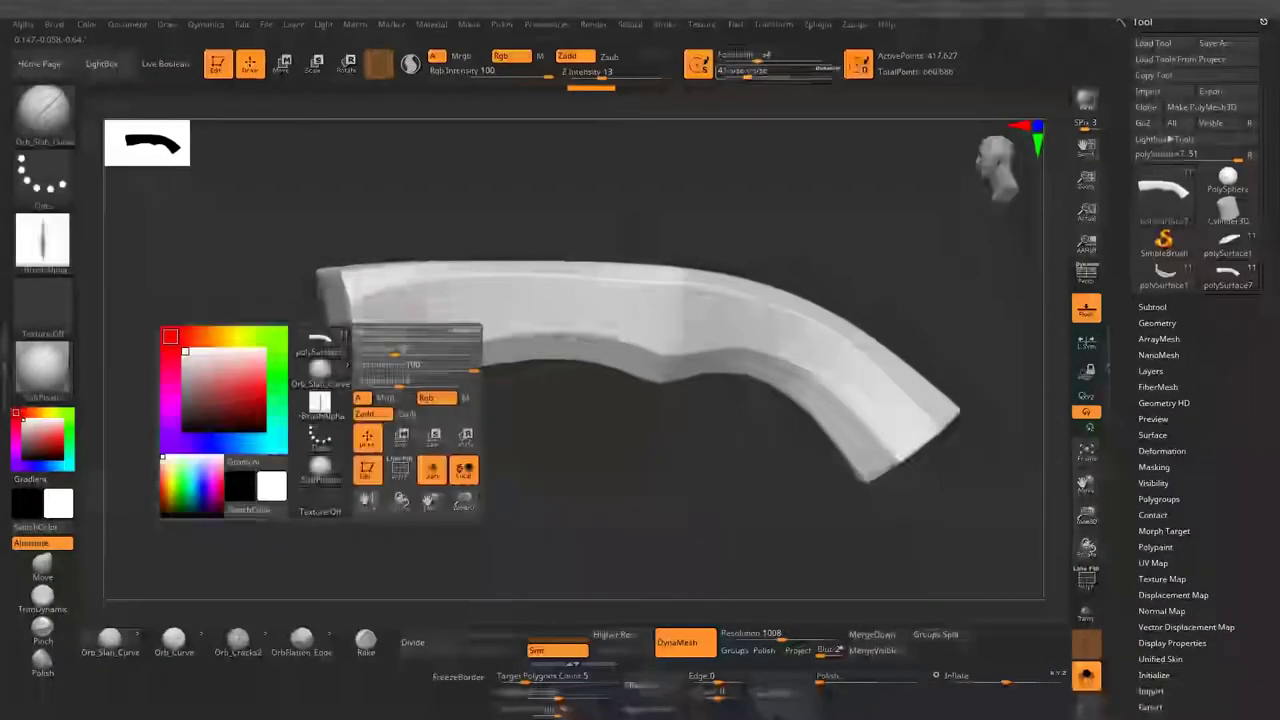
pyautogui.moveTo(352, 316); pyautogui.dragTo(425, 306)
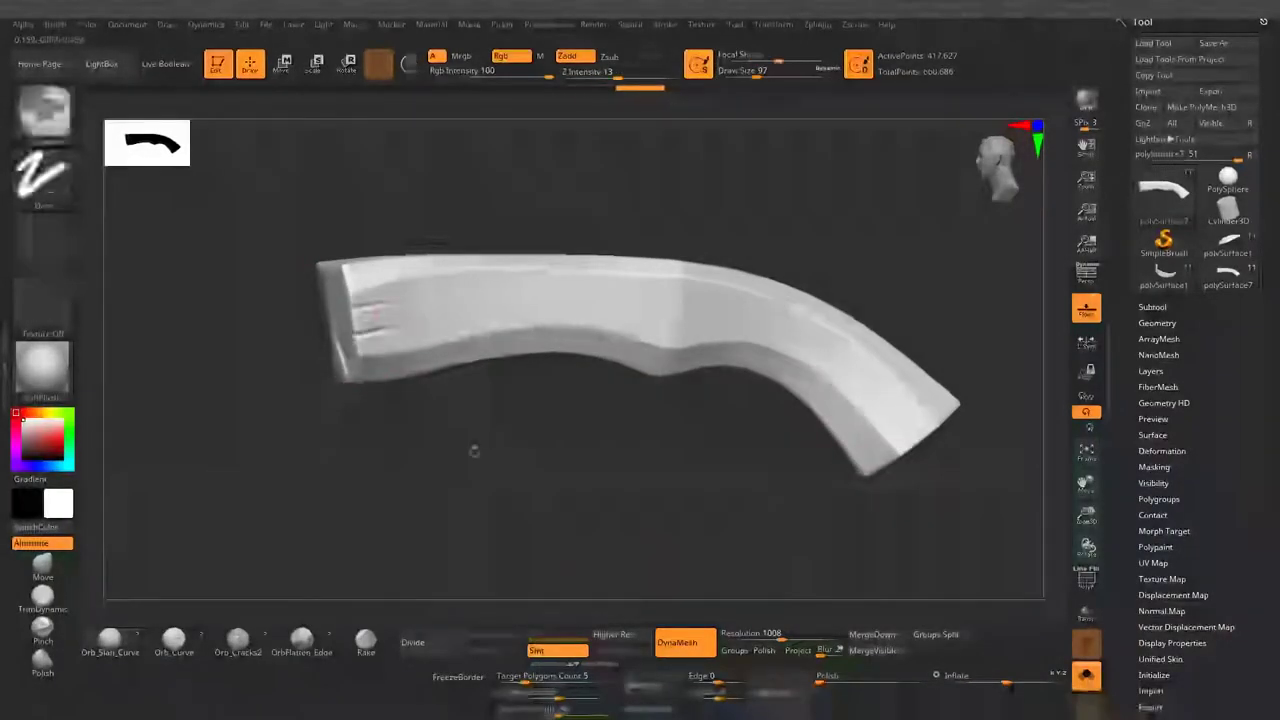
pyautogui.press('space')
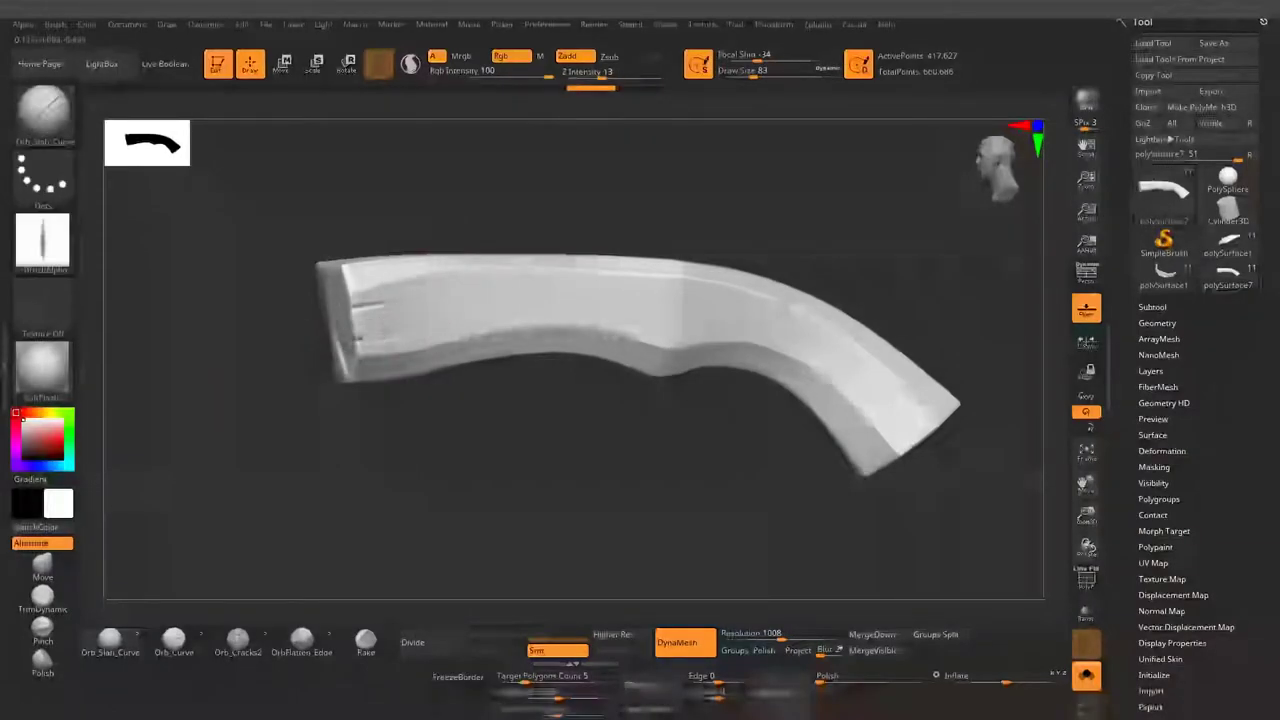
pyautogui.moveTo(540, 520); pyautogui.dragTo(388, 455)
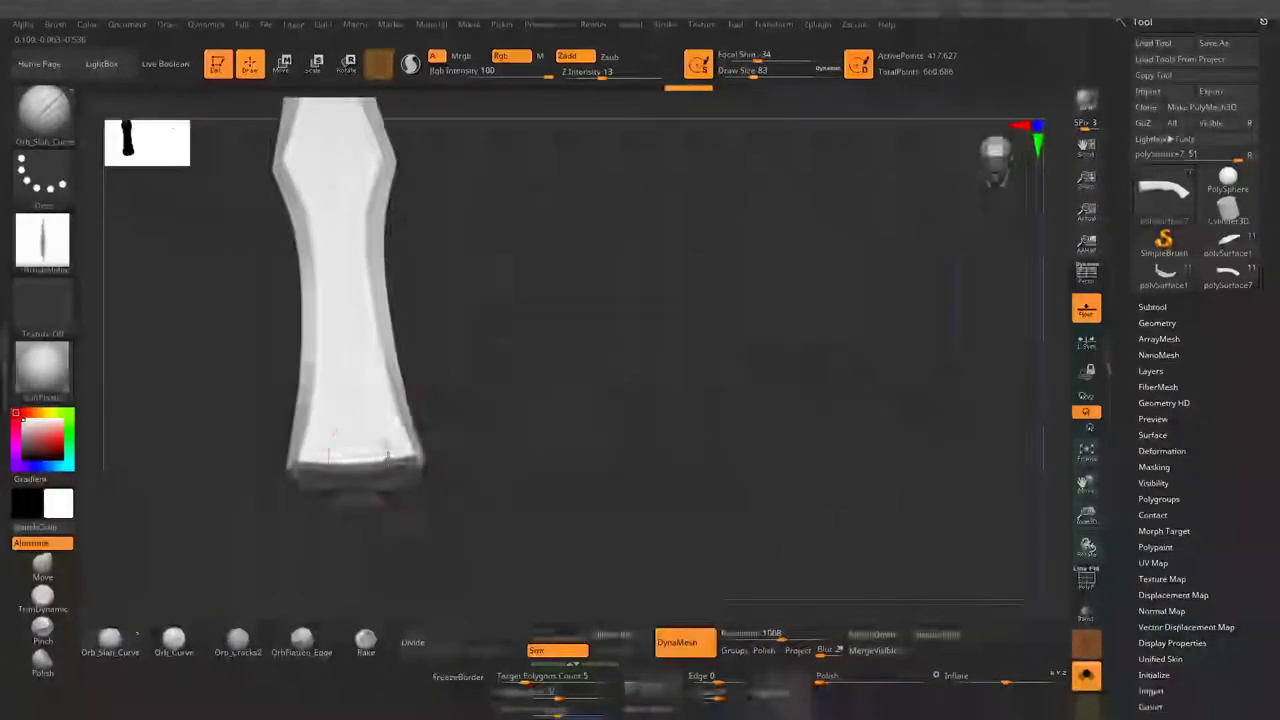
pyautogui.moveTo(357, 405); pyautogui.dragTo(338, 382)
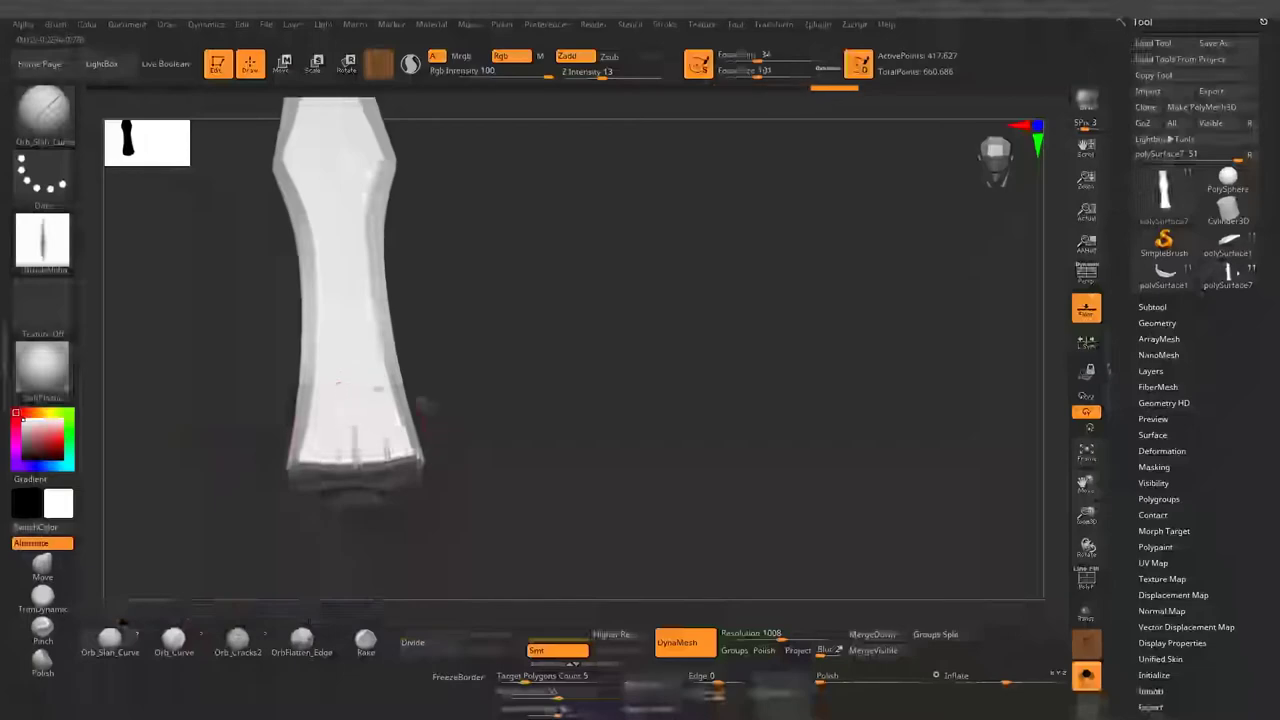
pyautogui.moveTo(423, 409); pyautogui.dragTo(300, 470)
# Shrink the slash brush to about size 60 and carve nicks along the stock's side.
pyautogui.rightClick(473, 408)
pyautogui.moveTo(608, 350)
pyautogui.mouseDown()
pyautogui.moveTo(614, 332)
pyautogui.moveTo(462, 325)
pyautogui.mouseUp()
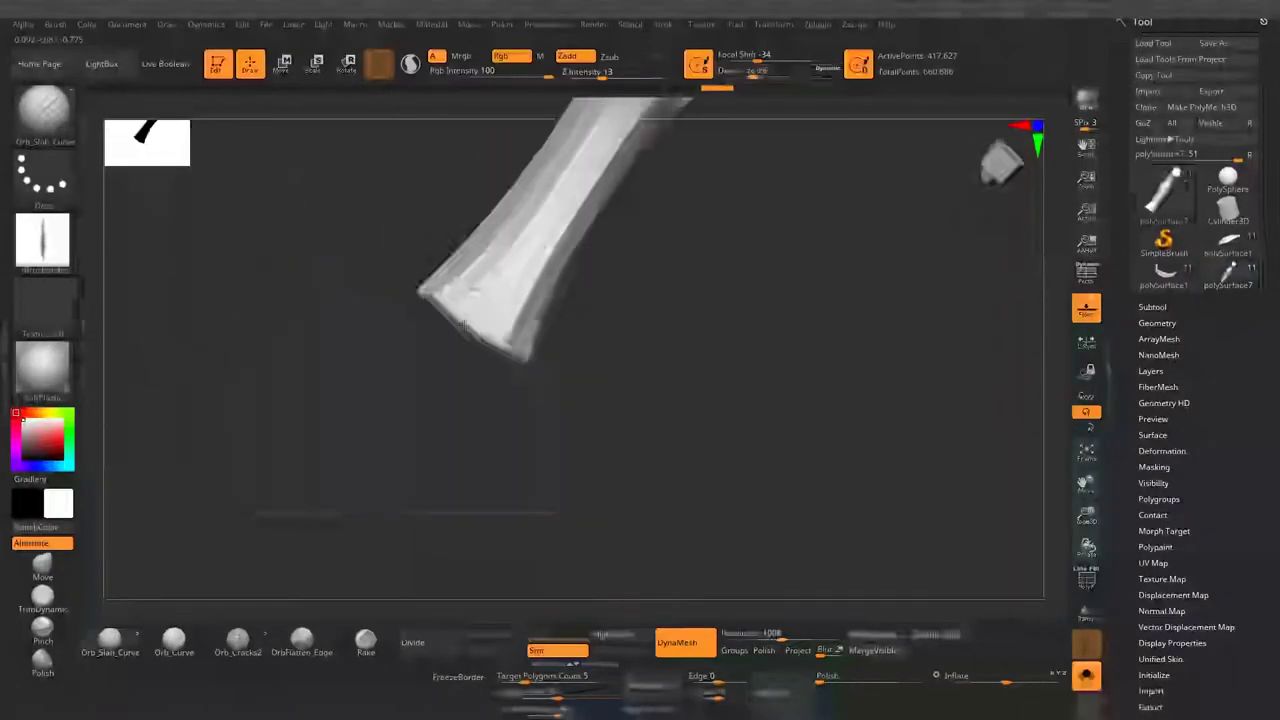
pyautogui.moveTo(725, 97); pyautogui.dragTo(592, 369)
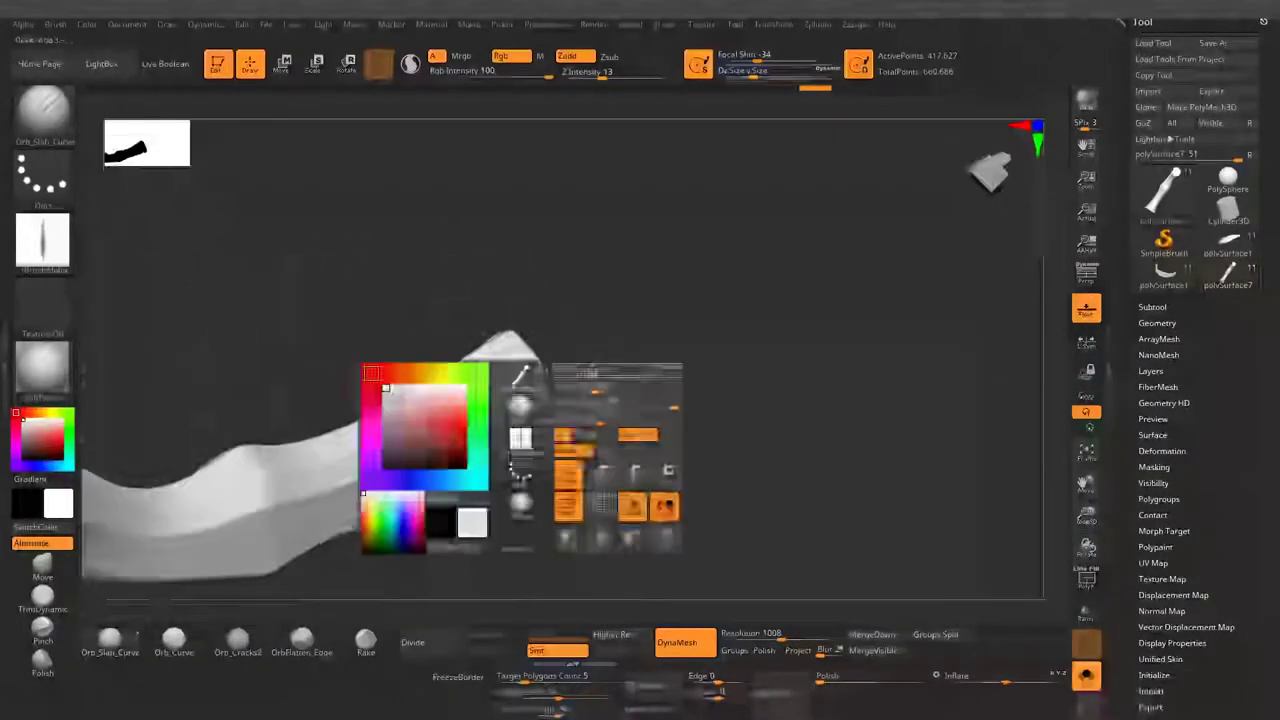
pyautogui.moveTo(512, 381)
pyautogui.mouseDown()
pyautogui.moveTo(535, 412)
pyautogui.moveTo(680, 370)
pyautogui.mouseUp()
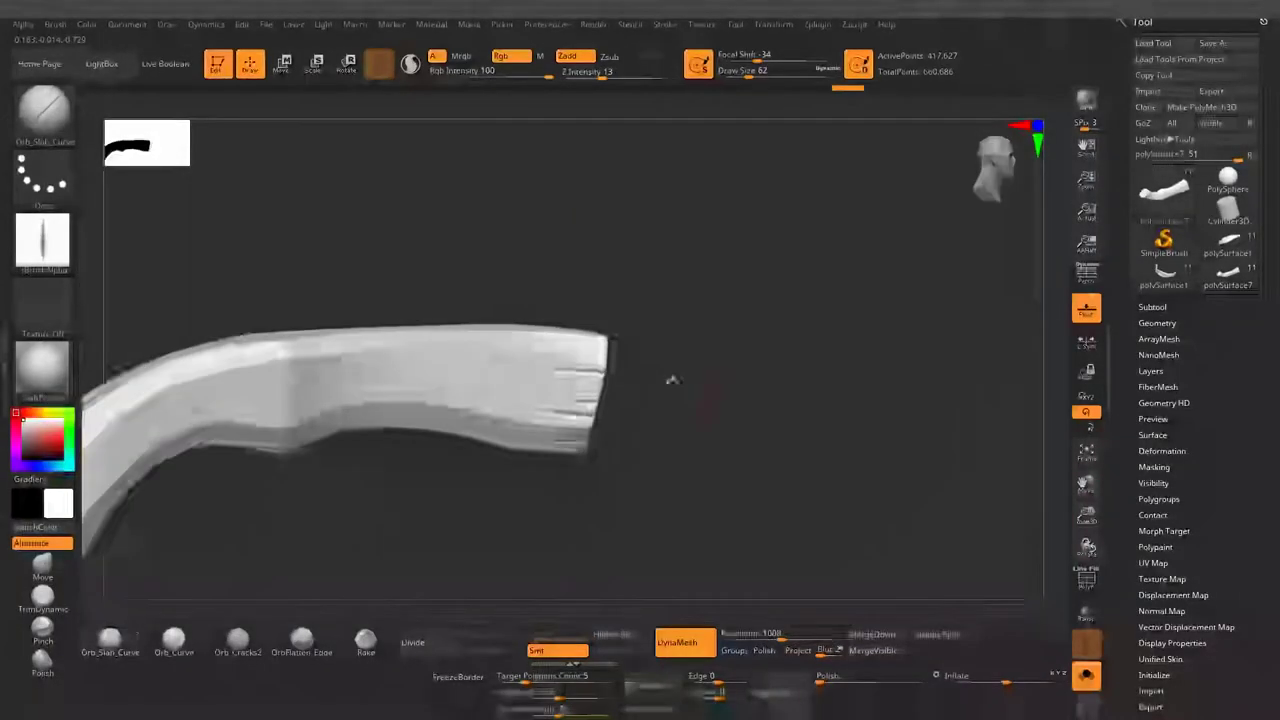
pyautogui.moveTo(680, 370); pyautogui.dragTo(640, 330)
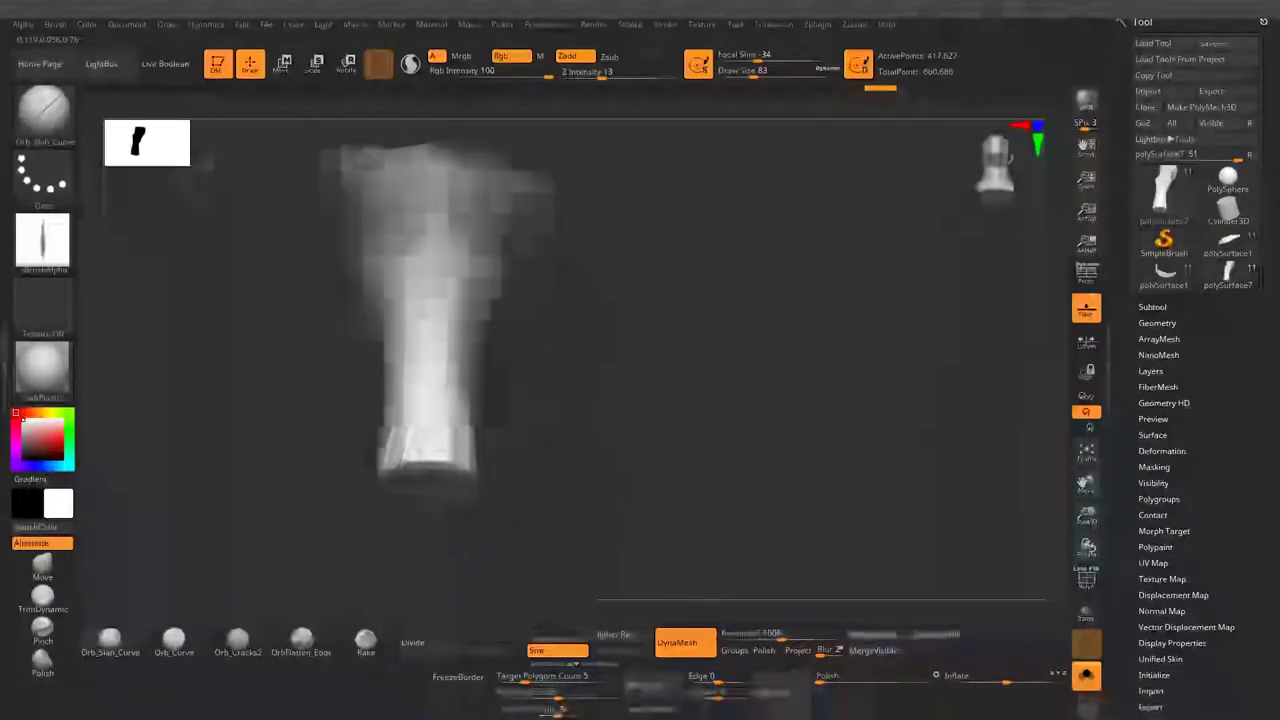
pyautogui.moveTo(538, 475)
pyautogui.mouseDown()
pyautogui.moveTo(543, 250)
pyautogui.moveTo(655, 370)
pyautogui.moveTo(600, 380)
pyautogui.mouseUp()
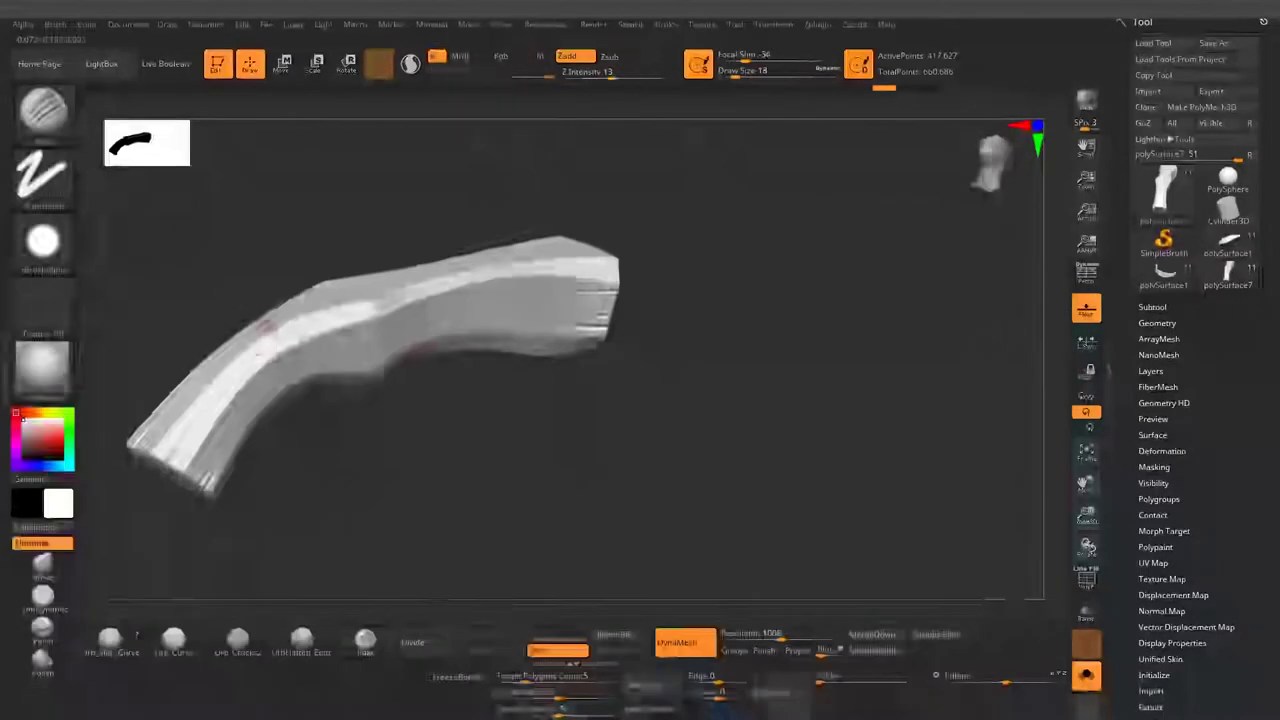
# Switch to the Orb_Flatten_Edge brush and flatten chipped edges along the stock's length and tip.
pyautogui.press('space')
pyautogui.moveTo(677, 251); pyautogui.dragTo(553, 283)
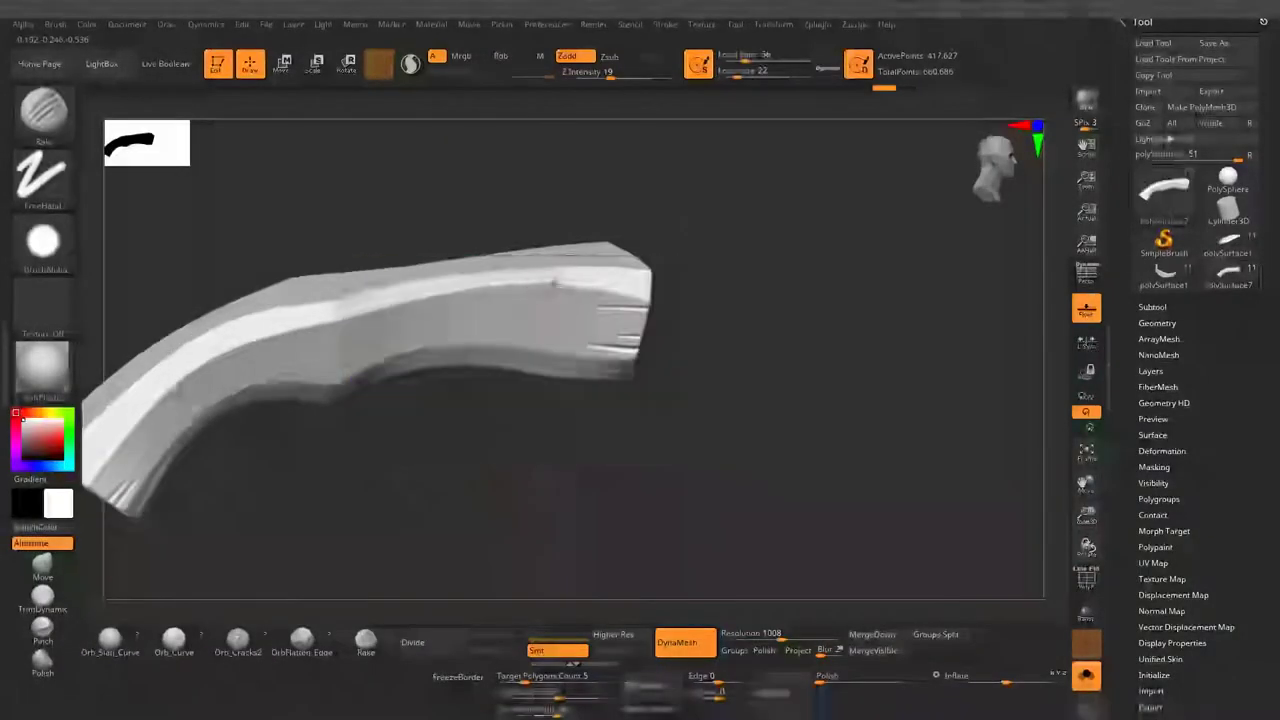
pyautogui.moveTo(545, 288); pyautogui.dragTo(375, 323, button='right')
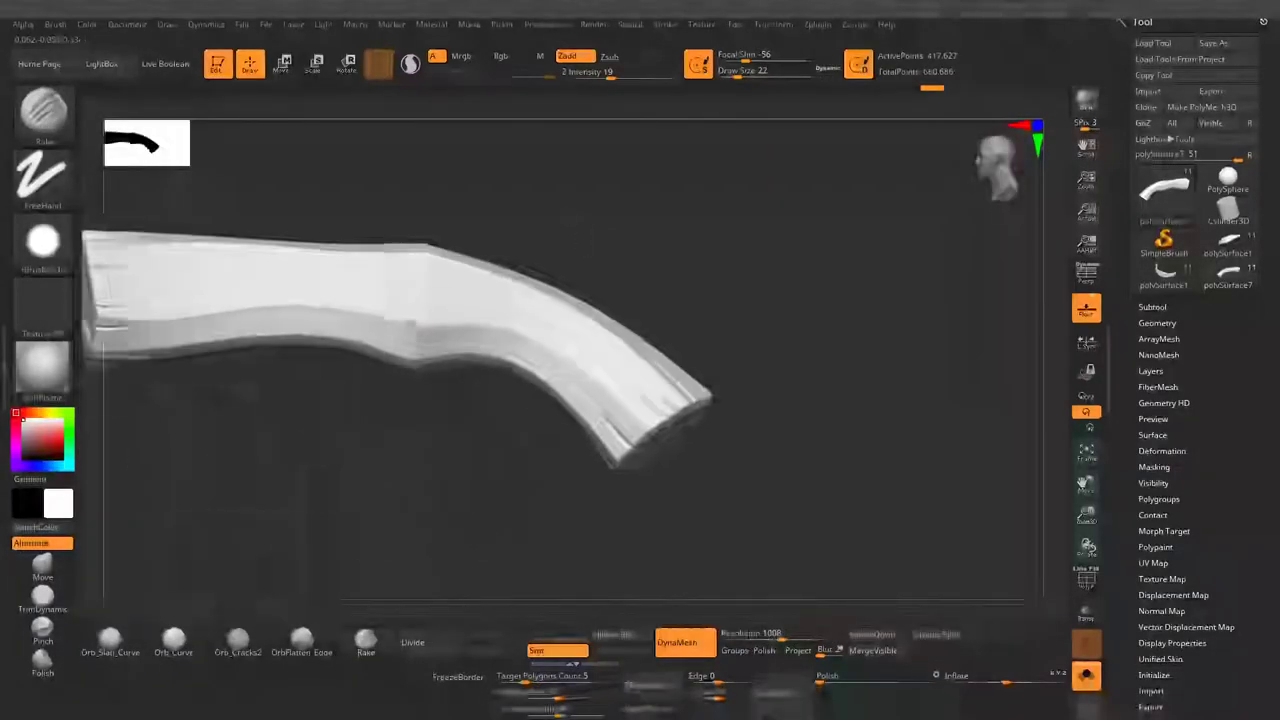
pyautogui.moveTo(432, 326); pyautogui.dragTo(468, 337, button='right')
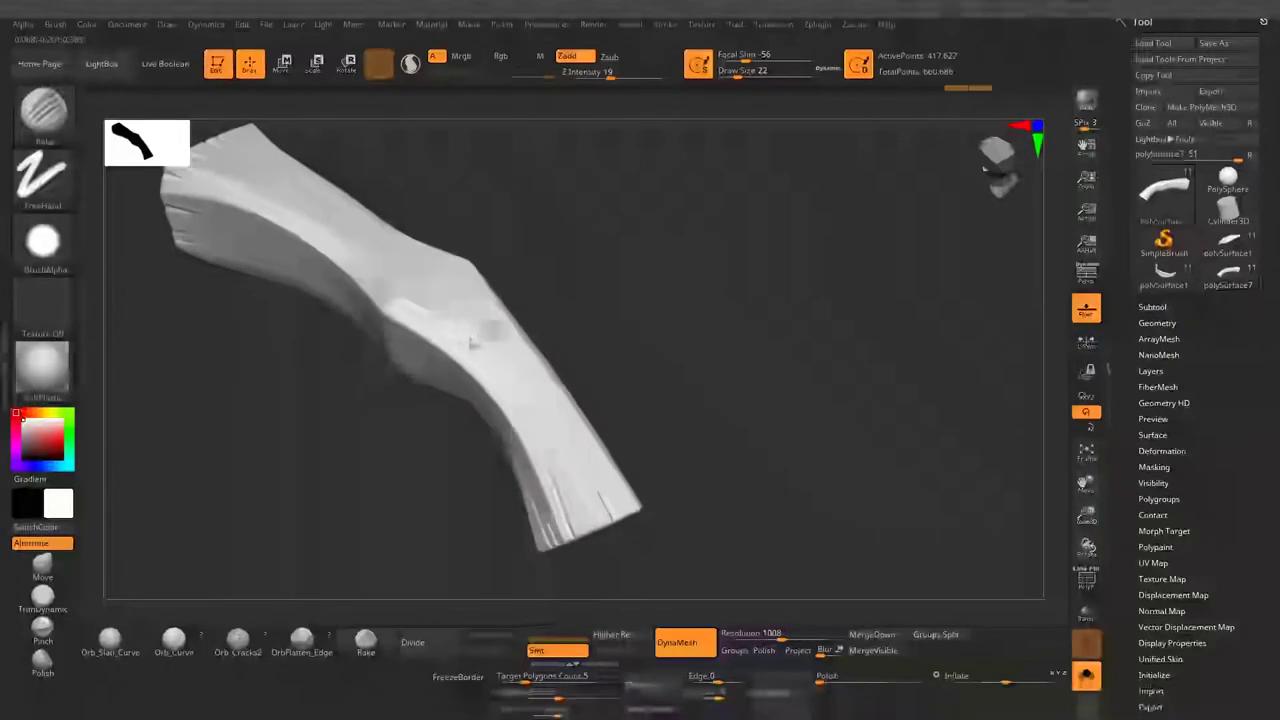
pyautogui.moveTo(470, 343); pyautogui.dragTo(430, 360, button='right')
pyautogui.moveTo(343, 343)
pyautogui.mouseDown(button='right')
pyautogui.moveTo(391, 351)
pyautogui.moveTo(280, 379)
pyautogui.moveTo(536, 346)
pyautogui.moveTo(470, 260)
pyautogui.moveTo(650, 379)
pyautogui.moveTo(560, 320)
pyautogui.moveTo(600, 300)
pyautogui.moveTo(640, 330)
pyautogui.moveTo(400, 399)
pyautogui.moveTo(470, 396)
pyautogui.moveTo(422, 317)
pyautogui.moveTo(458, 367)
pyautogui.mouseUp(button='right')
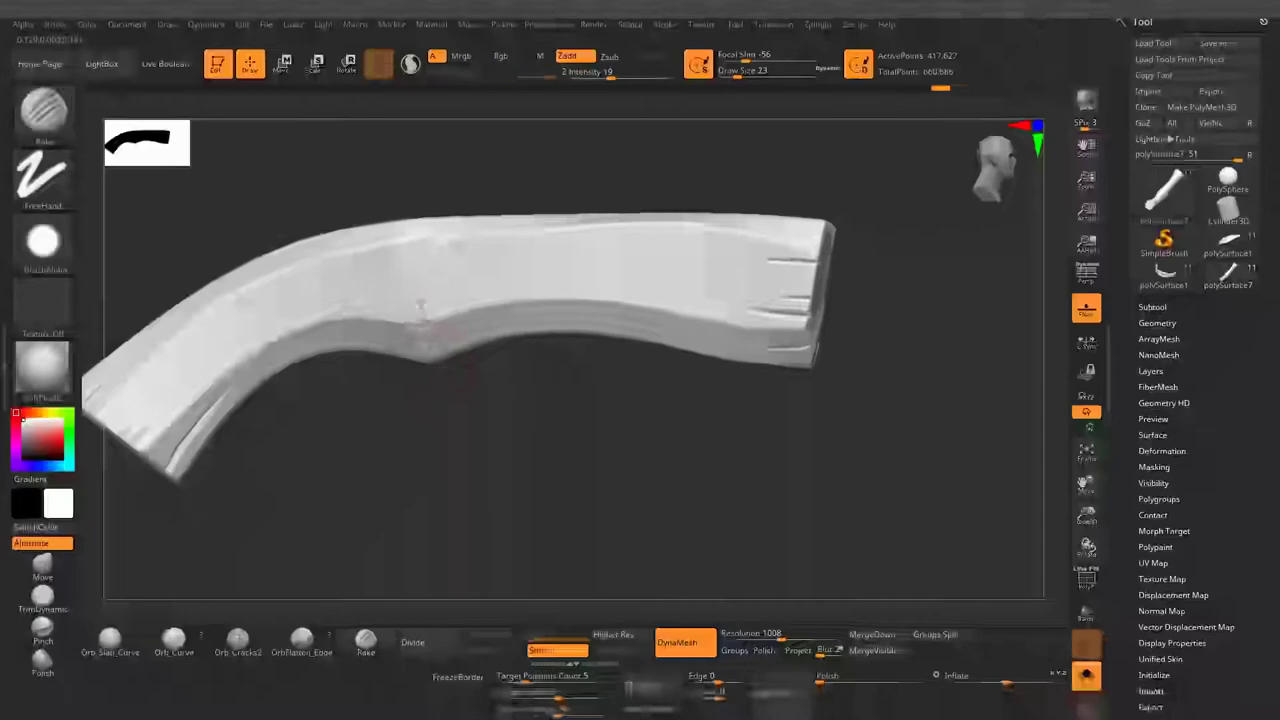
pyautogui.moveTo(502, 428)
pyautogui.mouseDown(button='right')
pyautogui.moveTo(703, 271)
pyautogui.moveTo(685, 296)
pyautogui.moveTo(600, 330)
pyautogui.moveTo(500, 300)
pyautogui.moveTo(726, 212)
pyautogui.moveTo(306, 289)
pyautogui.moveTo(276, 404)
pyautogui.moveTo(289, 416)
pyautogui.moveTo(350, 340)
pyautogui.mouseUp(button='right')
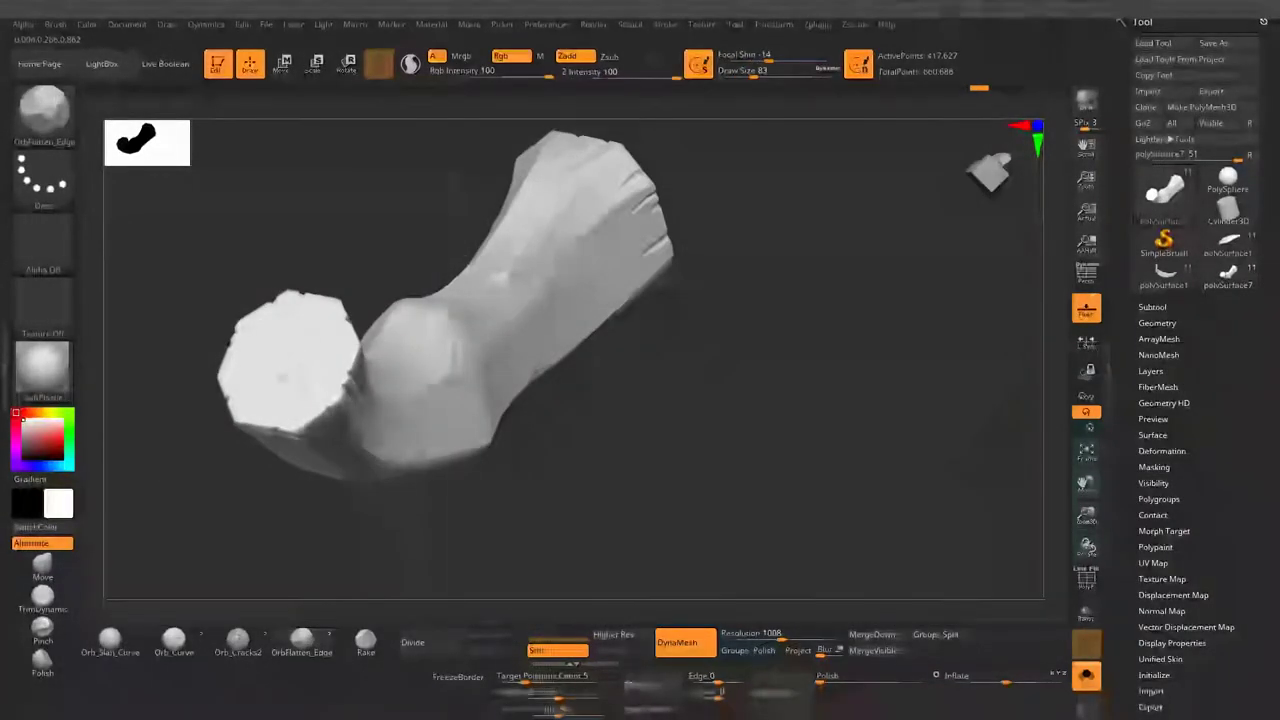
pyautogui.moveTo(263, 394)
pyautogui.mouseDown(button='right')
pyautogui.moveTo(300, 340)
pyautogui.moveTo(310, 272)
pyautogui.moveTo(365, 285)
pyautogui.mouseUp(button='right')
# Rake scratch texture into the stock with the Rake brush at size 20, then 14.
pyautogui.press('b')
pyautogui.press('c')
pyautogui.press('b')
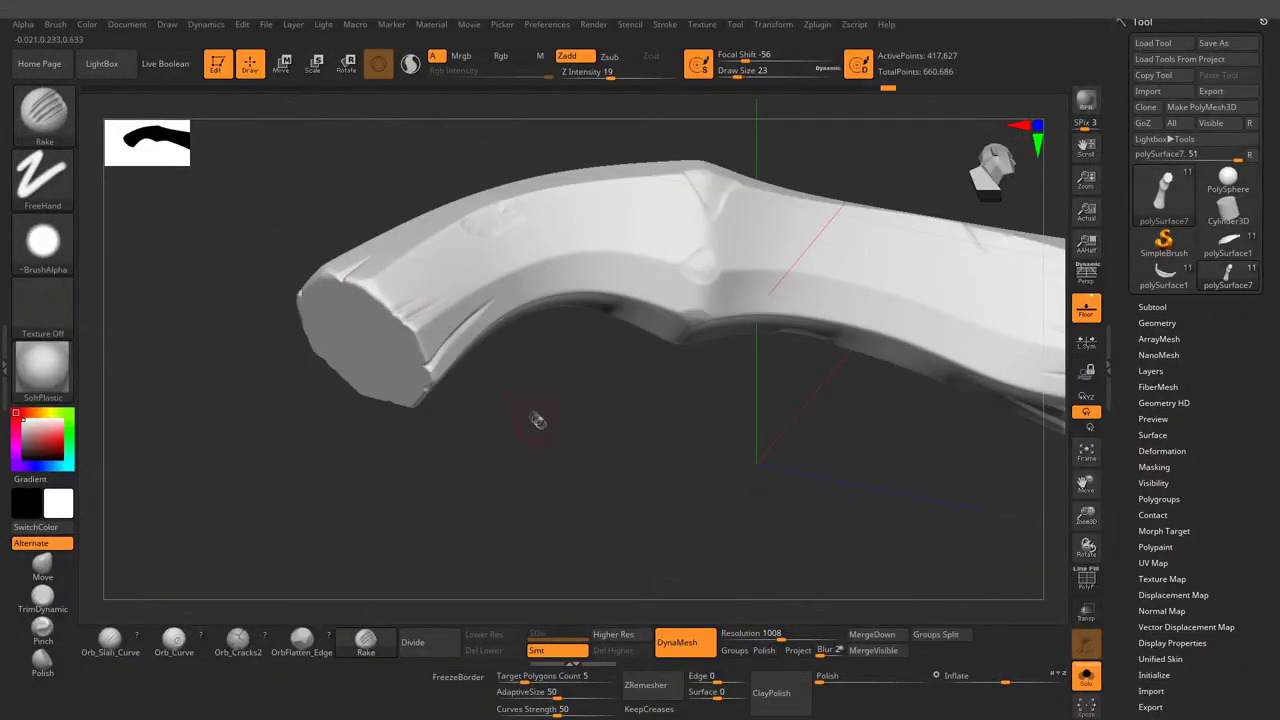
pyautogui.moveTo(537, 421)
pyautogui.mouseDown(button='right')
pyautogui.moveTo(457, 371)
pyautogui.moveTo(420, 394)
pyautogui.moveTo(390, 295)
pyautogui.moveTo(532, 219)
pyautogui.mouseUp(button='right')
pyautogui.moveTo(418, 332)
pyautogui.mouseDown(button='right')
pyautogui.moveTo(467, 289)
pyautogui.moveTo(700, 249)
pyautogui.moveTo(749, 257)
pyautogui.moveTo(443, 311)
pyautogui.moveTo(746, 371)
pyautogui.mouseUp(button='right')
pyautogui.rightClick(380, 440)
pyautogui.moveTo(380, 440); pyautogui.dragTo(552, 178, button='right')
pyautogui.rightClick(270, 280)
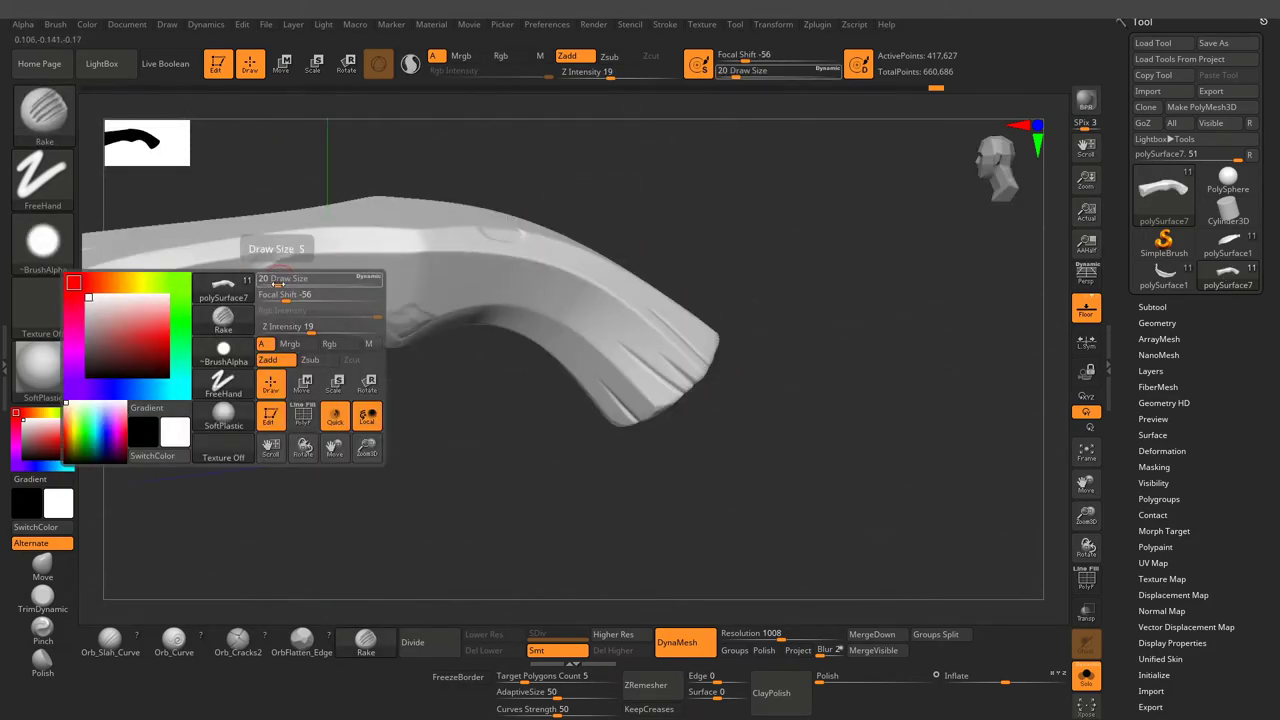
pyautogui.moveTo(270, 280)
pyautogui.mouseDown(button='right')
pyautogui.moveTo(300, 414)
pyautogui.moveTo(283, 349)
pyautogui.moveTo(398, 292)
pyautogui.mouseUp(button='right')
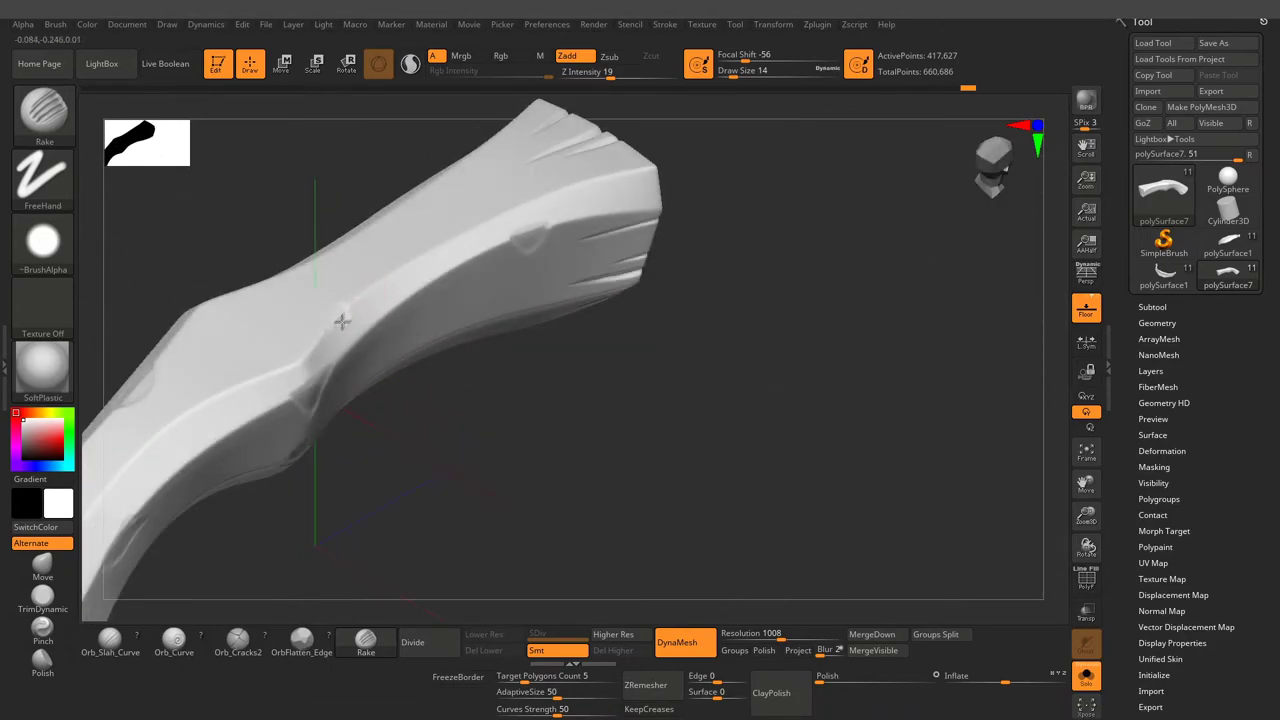
pyautogui.moveTo(350, 316)
pyautogui.mouseDown(button='right')
pyautogui.moveTo(274, 315)
pyautogui.moveTo(414, 503)
pyautogui.moveTo(440, 363)
pyautogui.mouseUp(button='right')
pyautogui.moveTo(256, 305)
pyautogui.mouseDown(button='right')
pyautogui.moveTo(443, 409)
pyautogui.moveTo(749, 274)
pyautogui.moveTo(614, 329)
pyautogui.moveTo(666, 308)
pyautogui.moveTo(658, 332)
pyautogui.mouseUp(button='right')
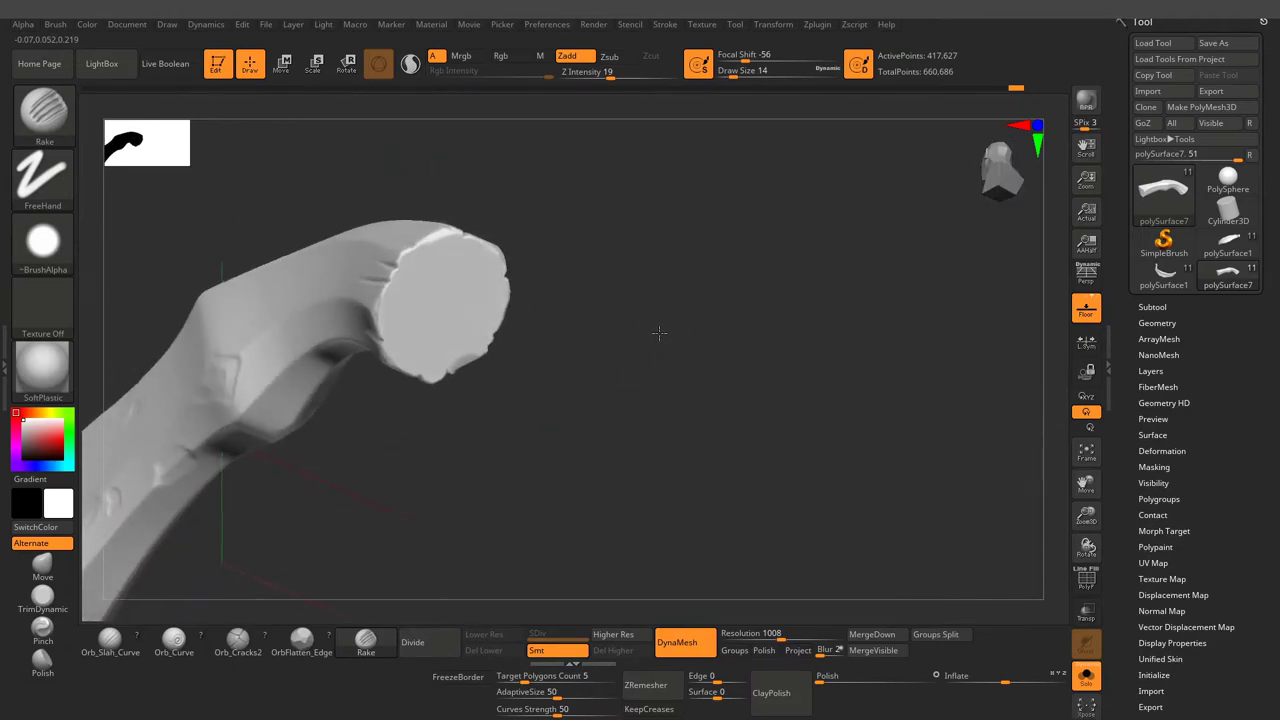
# Return to the Orb_Slash_Curve brush and zoom in on the stock's rounded end.
pyautogui.click(110, 645)
pyautogui.moveTo(392, 283)
pyautogui.mouseDown(button='right')
pyautogui.moveTo(611, 220)
pyautogui.moveTo(406, 290)
pyautogui.moveTo(435, 268)
pyautogui.moveTo(637, 246)
pyautogui.moveTo(457, 286)
pyautogui.moveTo(541, 270)
pyautogui.mouseUp(button='right')
pyautogui.moveTo(430, 390)
pyautogui.mouseDown(button='right')
pyautogui.moveTo(434, 425)
pyautogui.moveTo(543, 351)
pyautogui.moveTo(371, 443)
pyautogui.moveTo(469, 323)
pyautogui.moveTo(669, 297)
pyautogui.moveTo(818, 300)
pyautogui.mouseUp(button='right')
pyautogui.moveTo(787, 254)
pyautogui.keyDown('alt'); pyautogui.mouseDown(button='right')
pyautogui.moveTo(445, 323)
pyautogui.moveTo(594, 471)
pyautogui.moveTo(562, 315)
pyautogui.mouseUp(button='right'); pyautogui.keyUp('alt')
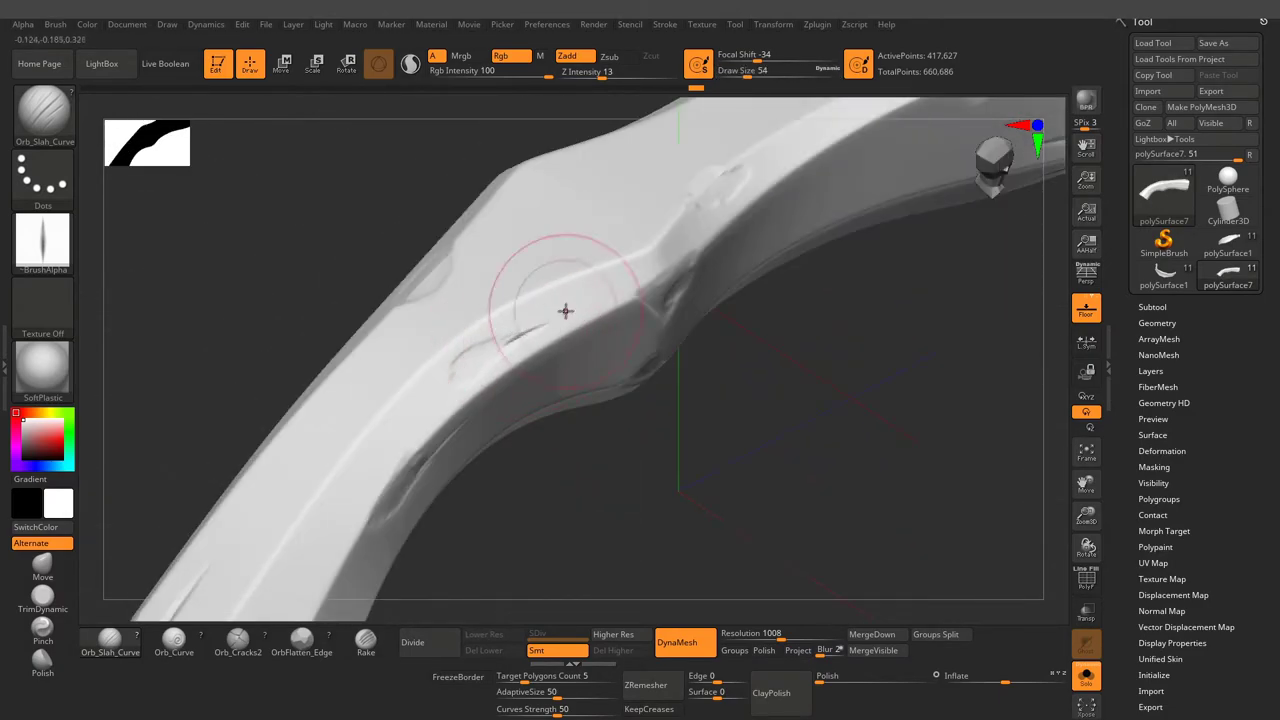
# Set the slash brush to intensity 9 and size 74 and notch the stock's end face.
pyautogui.moveTo(418, 413)
pyautogui.mouseDown(button='right')
pyautogui.moveTo(686, 500)
pyautogui.moveTo(634, 520)
pyautogui.moveTo(343, 457)
pyautogui.moveTo(331, 507)
pyautogui.mouseUp(button='right')
pyautogui.moveTo(478, 520)
pyautogui.mouseDown(button='right')
pyautogui.moveTo(668, 376)
pyautogui.moveTo(743, 506)
pyautogui.moveTo(686, 509)
pyautogui.moveTo(777, 514)
pyautogui.moveTo(641, 522)
pyautogui.moveTo(512, 395)
pyautogui.moveTo(557, 514)
pyautogui.mouseUp(button='right')
pyautogui.press('space')
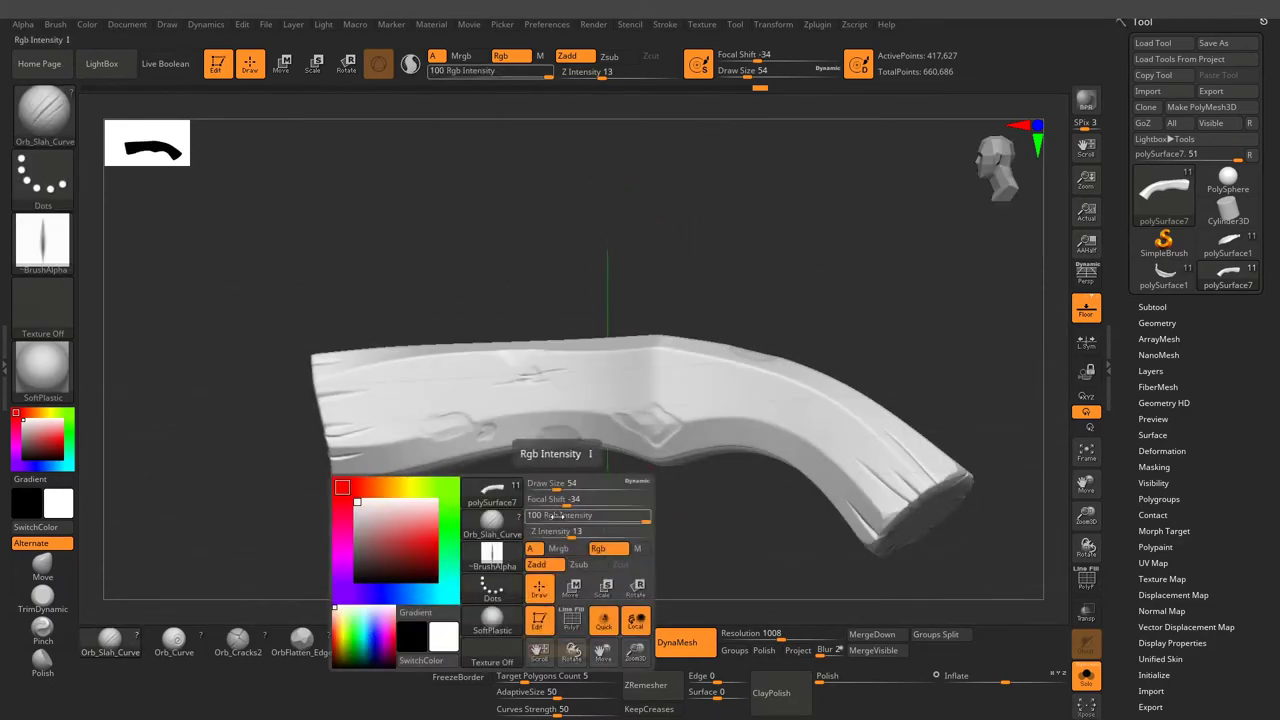
pyautogui.moveTo(490, 570); pyautogui.dragTo(429, 423, button='right')
pyautogui.press('space')
pyautogui.moveTo(527, 531); pyautogui.dragTo(508, 531)
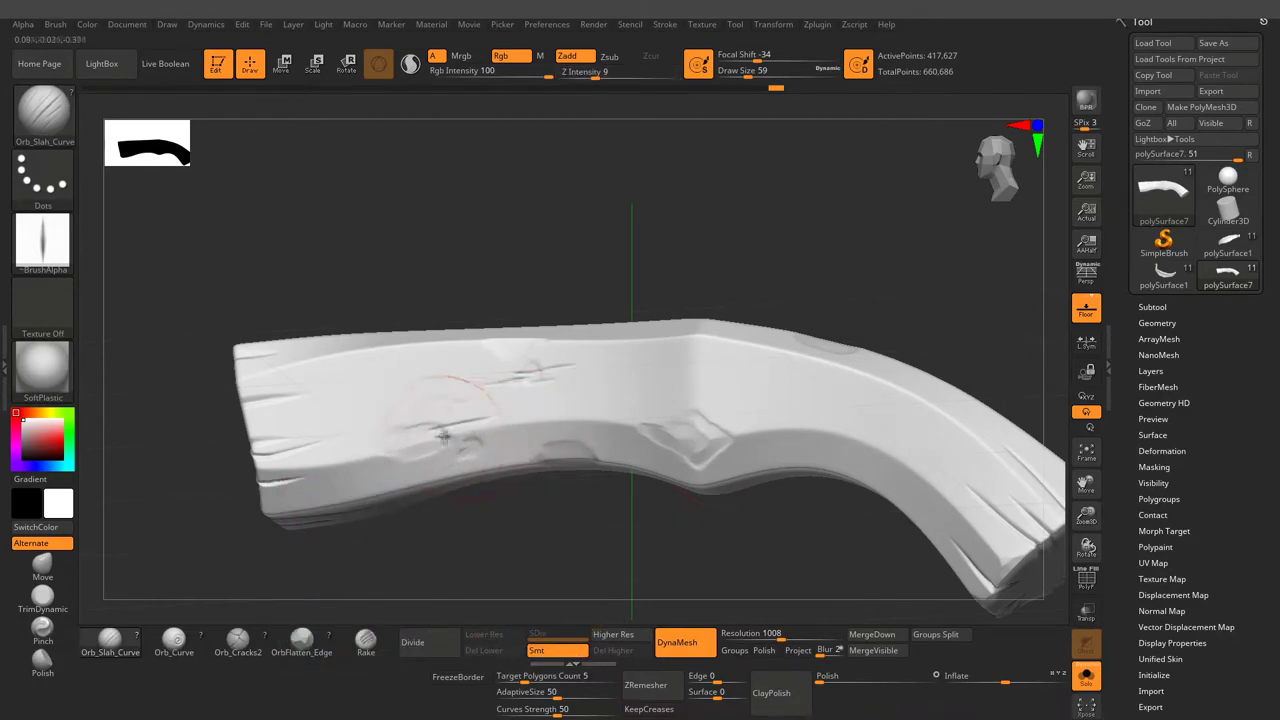
pyautogui.moveTo(445, 430)
pyautogui.mouseDown(button='right')
pyautogui.moveTo(503, 486)
pyautogui.moveTo(397, 441)
pyautogui.mouseUp(button='right')
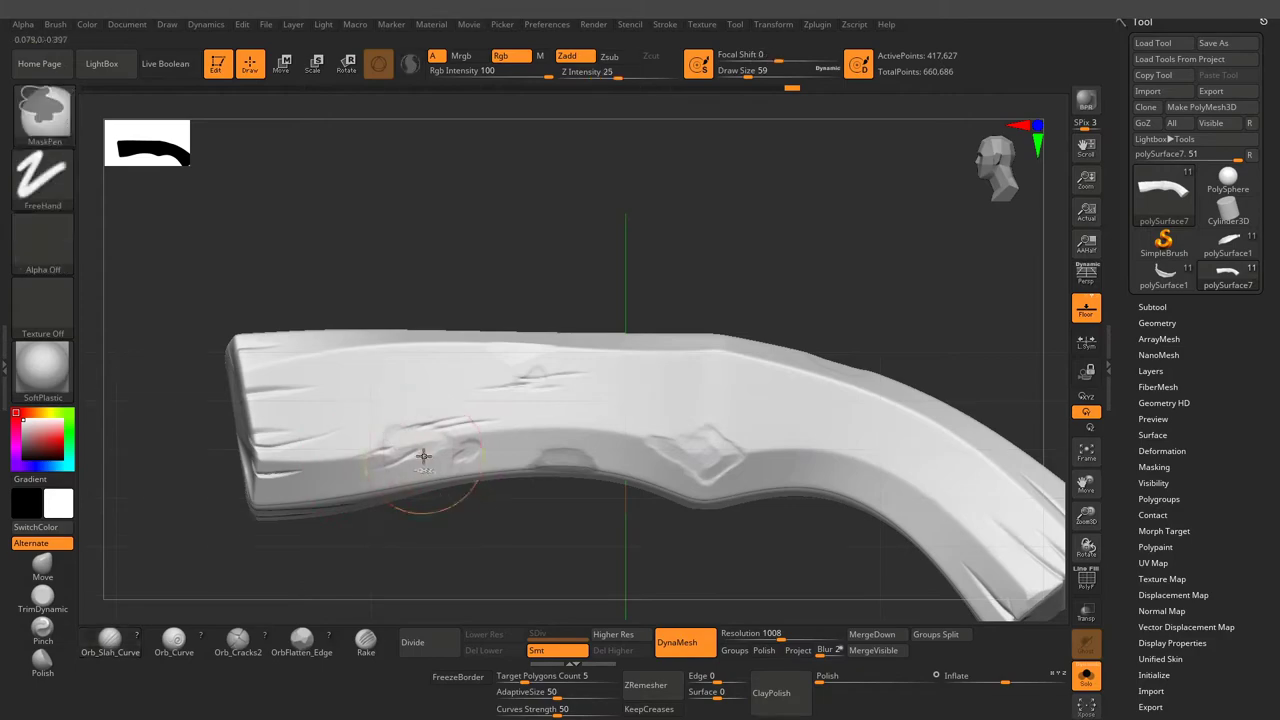
pyautogui.moveTo(511, 519)
pyautogui.mouseDown(button='right')
pyautogui.moveTo(594, 529)
pyautogui.moveTo(540, 462)
pyautogui.moveTo(548, 343)
pyautogui.moveTo(531, 349)
pyautogui.moveTo(535, 331)
pyautogui.mouseUp(button='right')
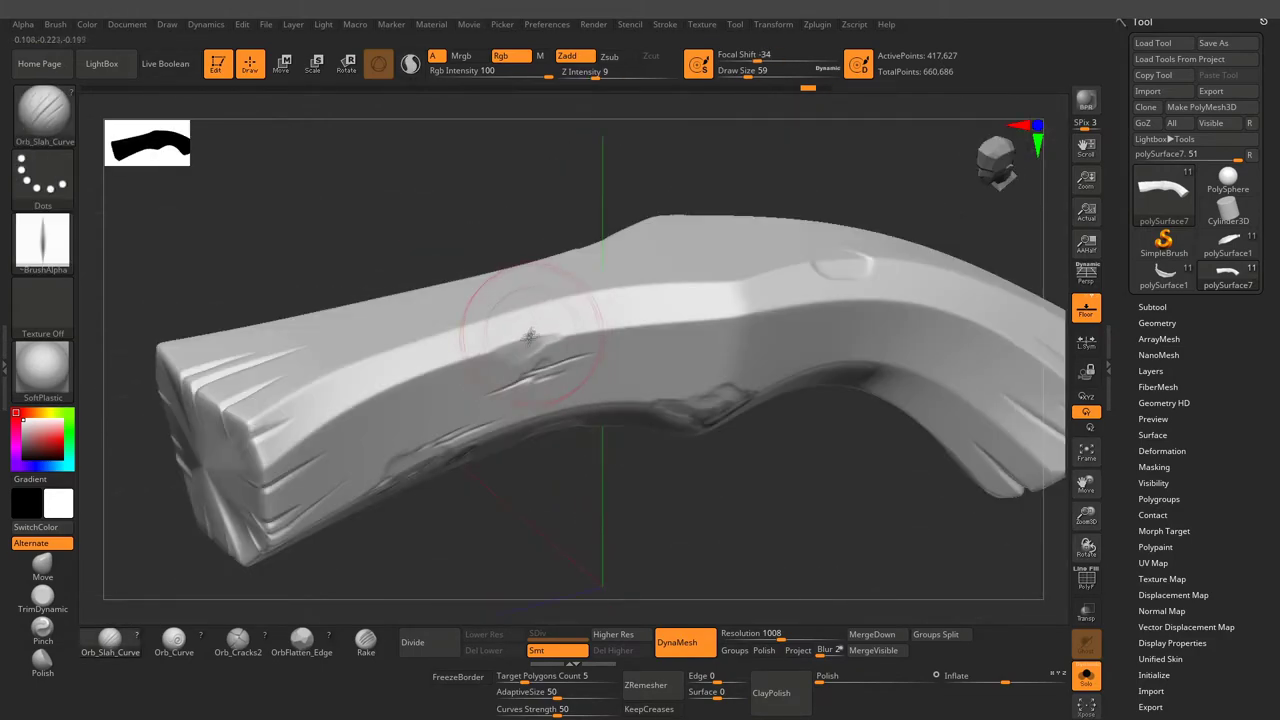
pyautogui.moveTo(519, 358); pyautogui.dragTo(554, 500, button='right')
pyautogui.moveTo(545, 352)
pyautogui.mouseDown(button='right')
pyautogui.moveTo(566, 523)
pyautogui.moveTo(580, 507)
pyautogui.mouseUp(button='right')
pyautogui.moveTo(660, 488)
pyautogui.mouseDown(button='right')
pyautogui.moveTo(614, 486)
pyautogui.moveTo(620, 503)
pyautogui.mouseUp(button='right')
# At brush size 49 and smaller, carve small notches and a round dent into the upper face.
pyautogui.press('space')
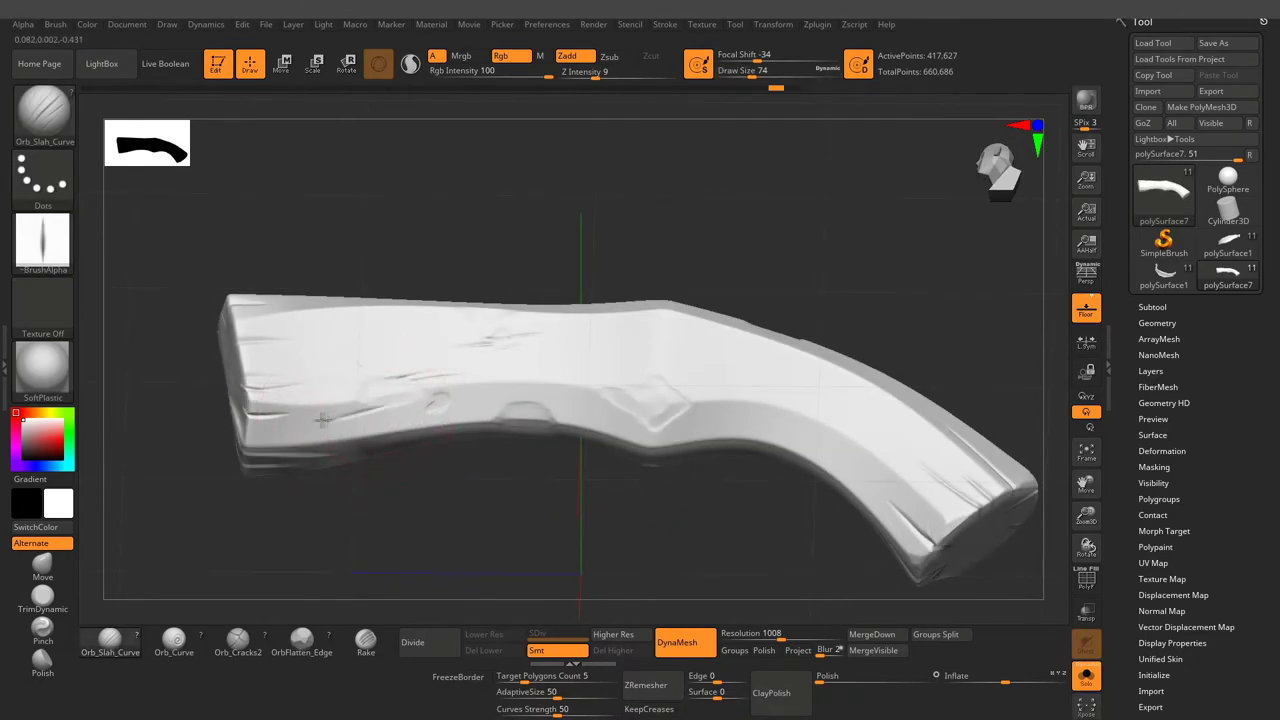
pyautogui.moveTo(322, 420)
pyautogui.mouseDown(button='right')
pyautogui.moveTo(514, 491)
pyautogui.moveTo(655, 462)
pyautogui.mouseUp(button='right')
pyautogui.moveTo(474, 412); pyautogui.dragTo(545, 435, button='right')
pyautogui.moveTo(638, 399)
pyautogui.mouseDown(button='right')
pyautogui.moveTo(603, 531)
pyautogui.moveTo(574, 509)
pyautogui.moveTo(654, 509)
pyautogui.moveTo(658, 483)
pyautogui.moveTo(524, 381)
pyautogui.mouseUp(button='right')
pyautogui.rightClick(524, 381)
pyautogui.moveTo(530, 352); pyautogui.dragTo(548, 385)
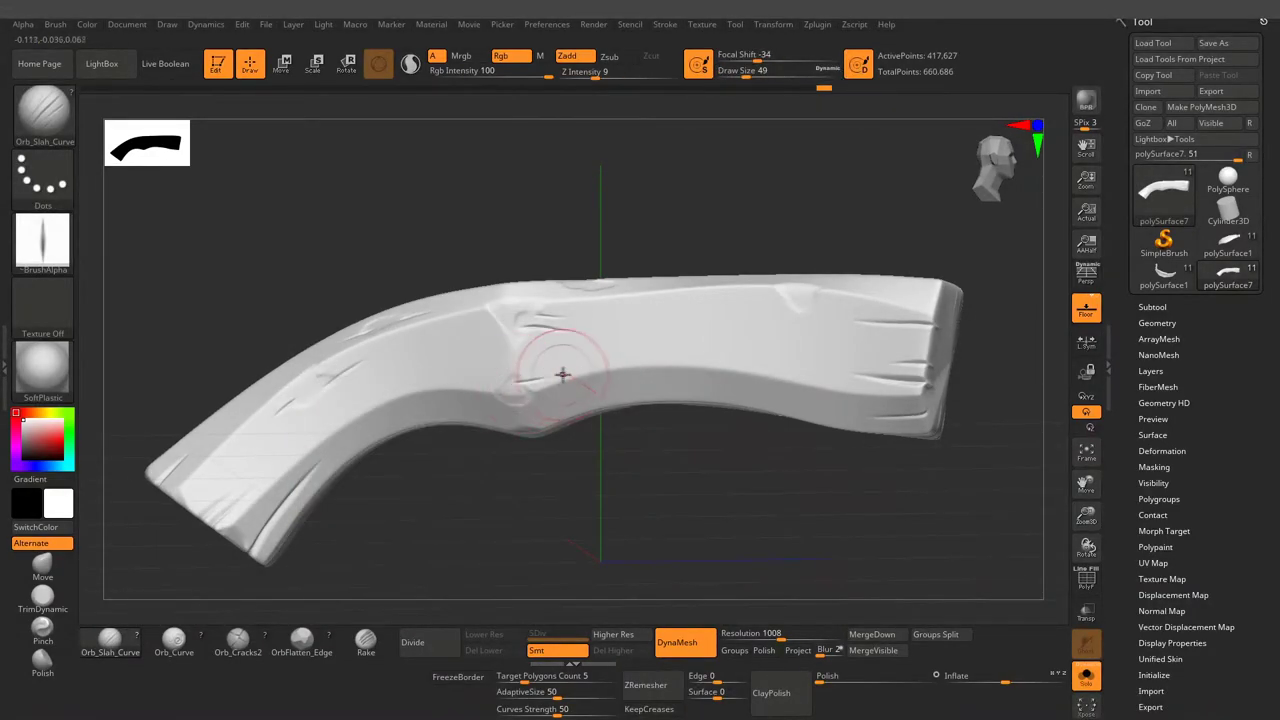
pyautogui.moveTo(503, 390)
pyautogui.mouseDown(button='right')
pyautogui.moveTo(677, 467)
pyautogui.moveTo(594, 363)
pyautogui.mouseUp(button='right')
pyautogui.moveTo(650, 470)
pyautogui.mouseDown(button='right')
pyautogui.moveTo(604, 392)
pyautogui.moveTo(596, 410)
pyautogui.moveTo(733, 304)
pyautogui.mouseUp(button='right')
pyautogui.press('ctrl')
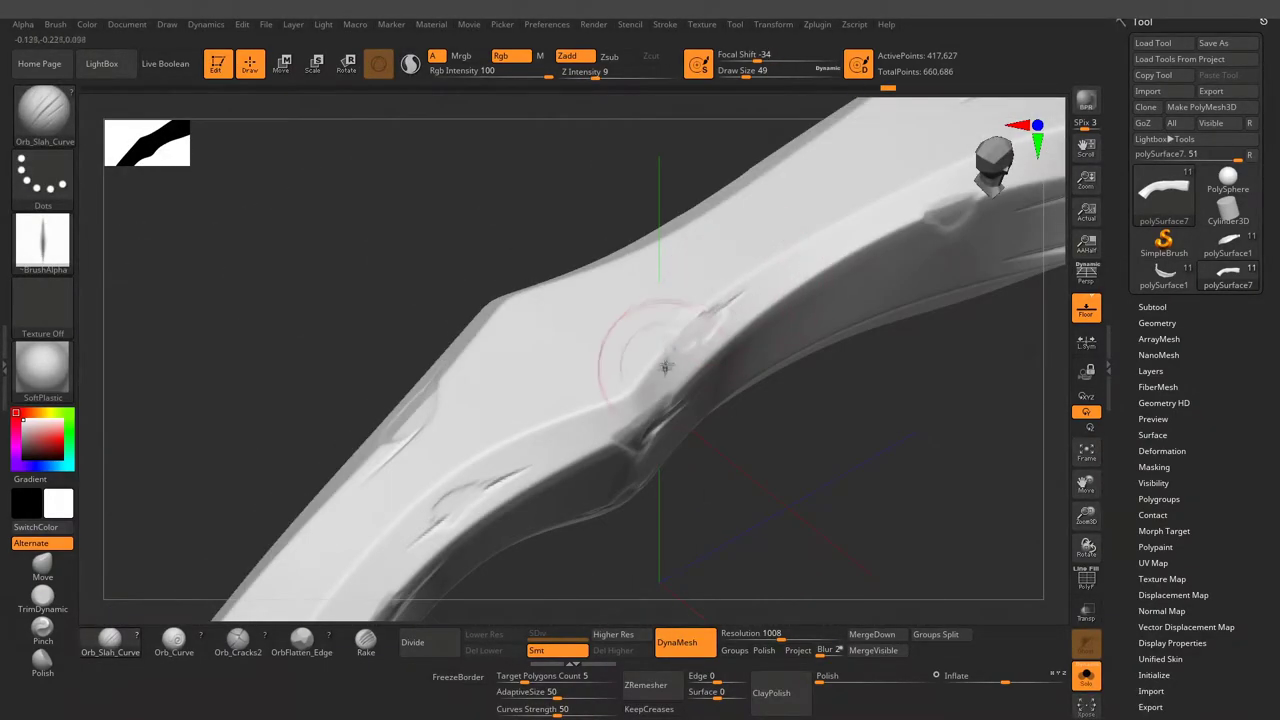
pyautogui.moveTo(671, 373)
pyautogui.mouseDown(button='right')
pyautogui.moveTo(778, 485)
pyautogui.moveTo(680, 277)
pyautogui.moveTo(771, 443)
pyautogui.moveTo(660, 400)
pyautogui.moveTo(771, 263)
pyautogui.moveTo(745, 312)
pyautogui.mouseUp(button='right')
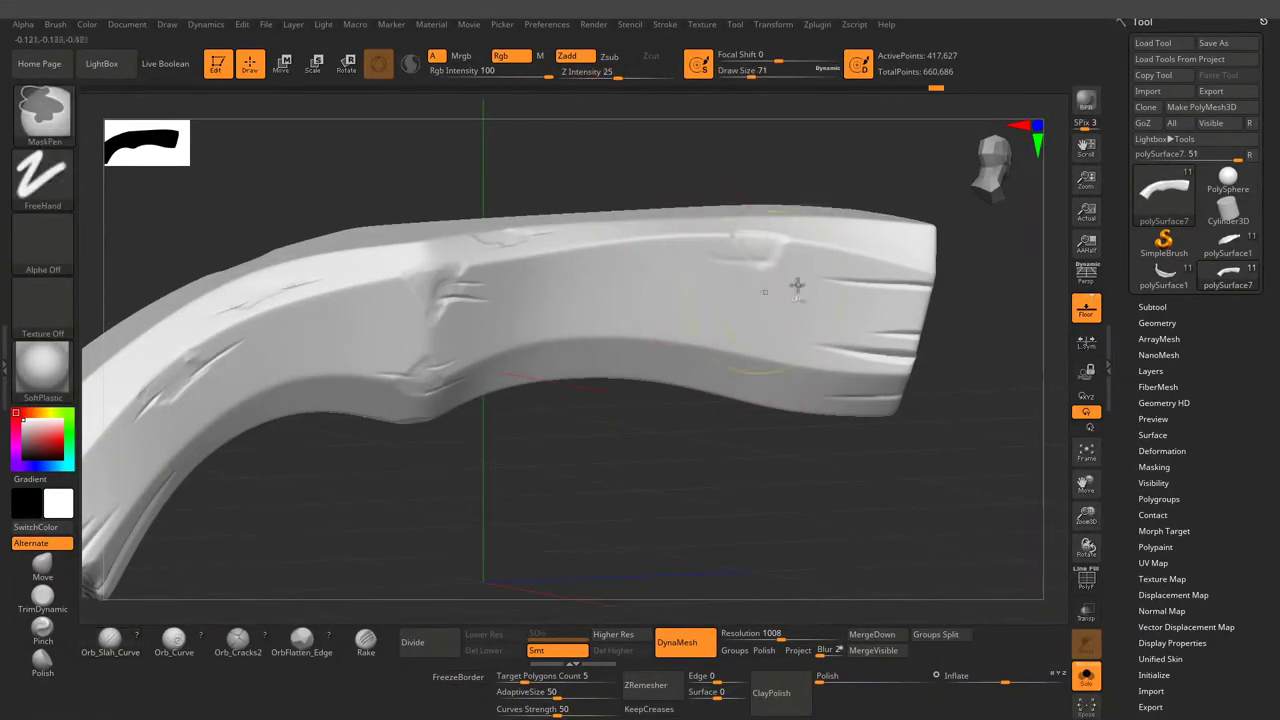
pyautogui.moveTo(770, 279)
pyautogui.mouseDown(button='right')
pyautogui.moveTo(774, 254)
pyautogui.moveTo(677, 457)
pyautogui.moveTo(742, 252)
pyautogui.mouseUp(button='right')
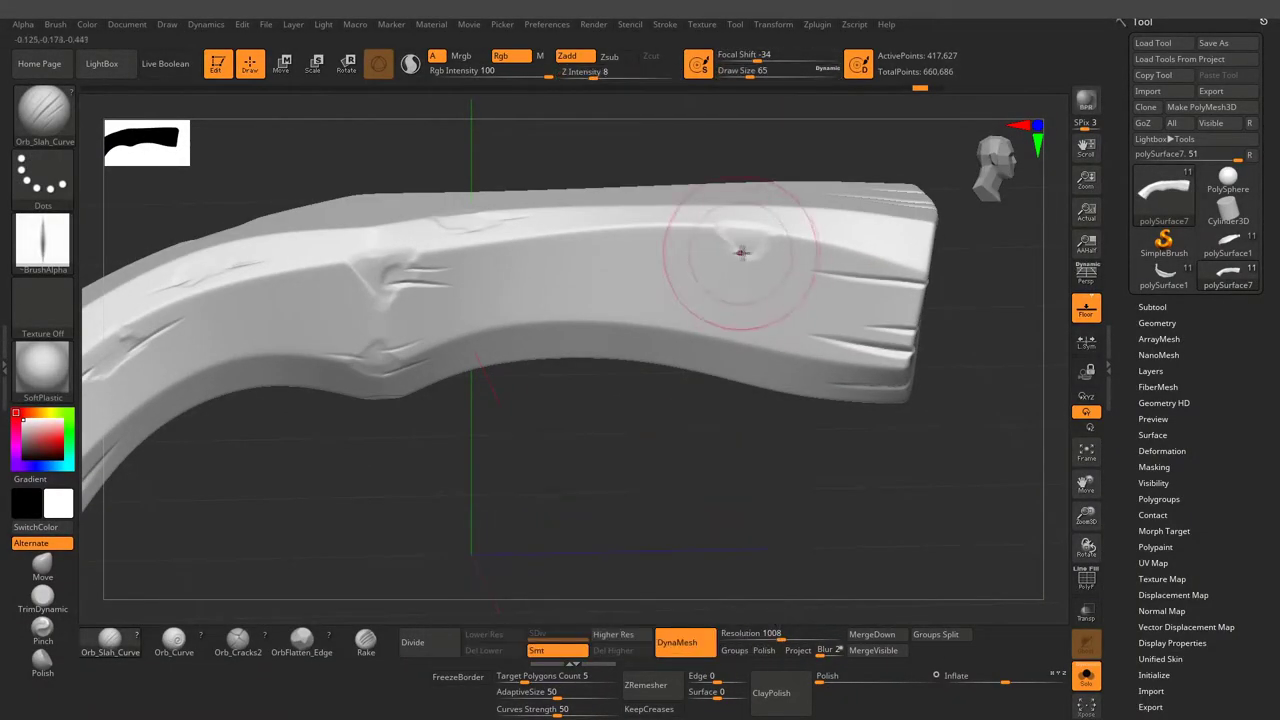
pyautogui.moveTo(733, 472)
pyautogui.mouseDown(button='right')
pyautogui.moveTo(667, 485)
pyautogui.moveTo(742, 455)
pyautogui.moveTo(600, 420)
pyautogui.mouseUp(button='right')
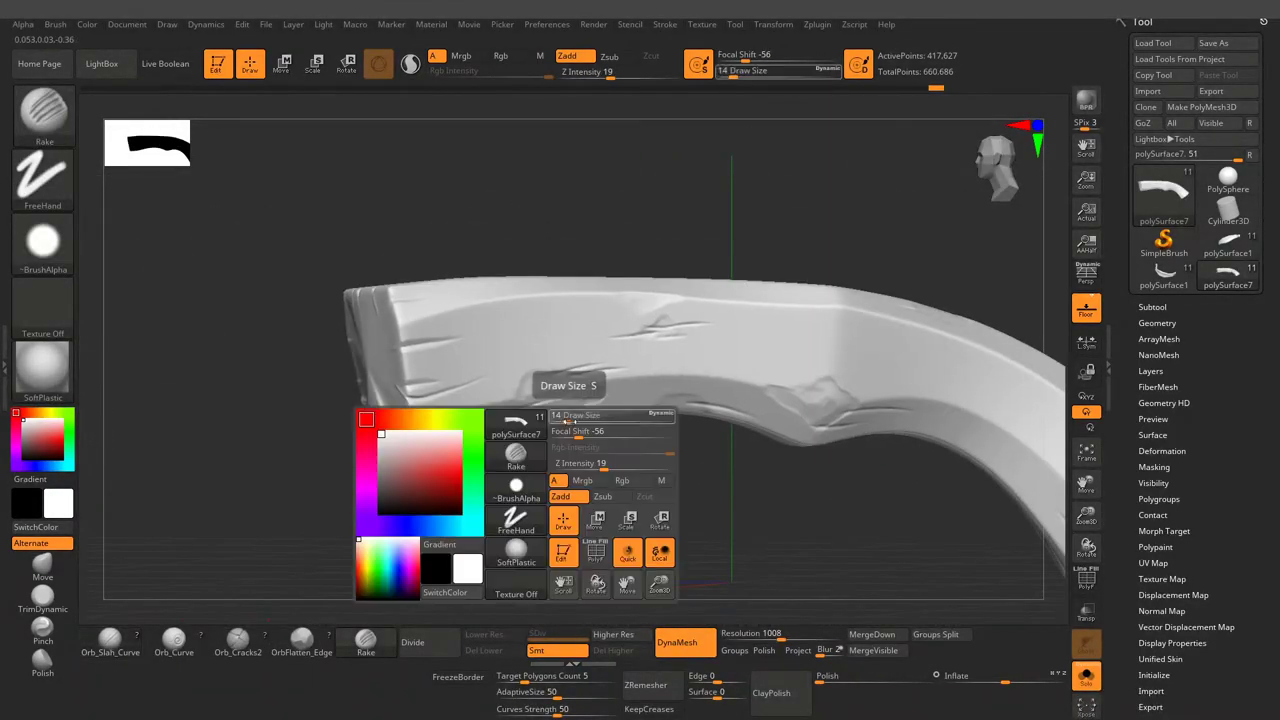
# Rake fine grain lines along the stock's side face, then view the whole crossbow.
pyautogui.moveTo(571, 400); pyautogui.dragTo(569, 415)
pyautogui.moveTo(567, 408)
pyautogui.mouseDown(button='right')
pyautogui.moveTo(740, 310)
pyautogui.moveTo(646, 380)
pyautogui.moveTo(561, 392)
pyautogui.moveTo(726, 529)
pyautogui.moveTo(797, 414)
pyautogui.moveTo(537, 411)
pyautogui.moveTo(743, 400)
pyautogui.moveTo(588, 413)
pyautogui.moveTo(880, 362)
pyautogui.mouseUp(button='right')
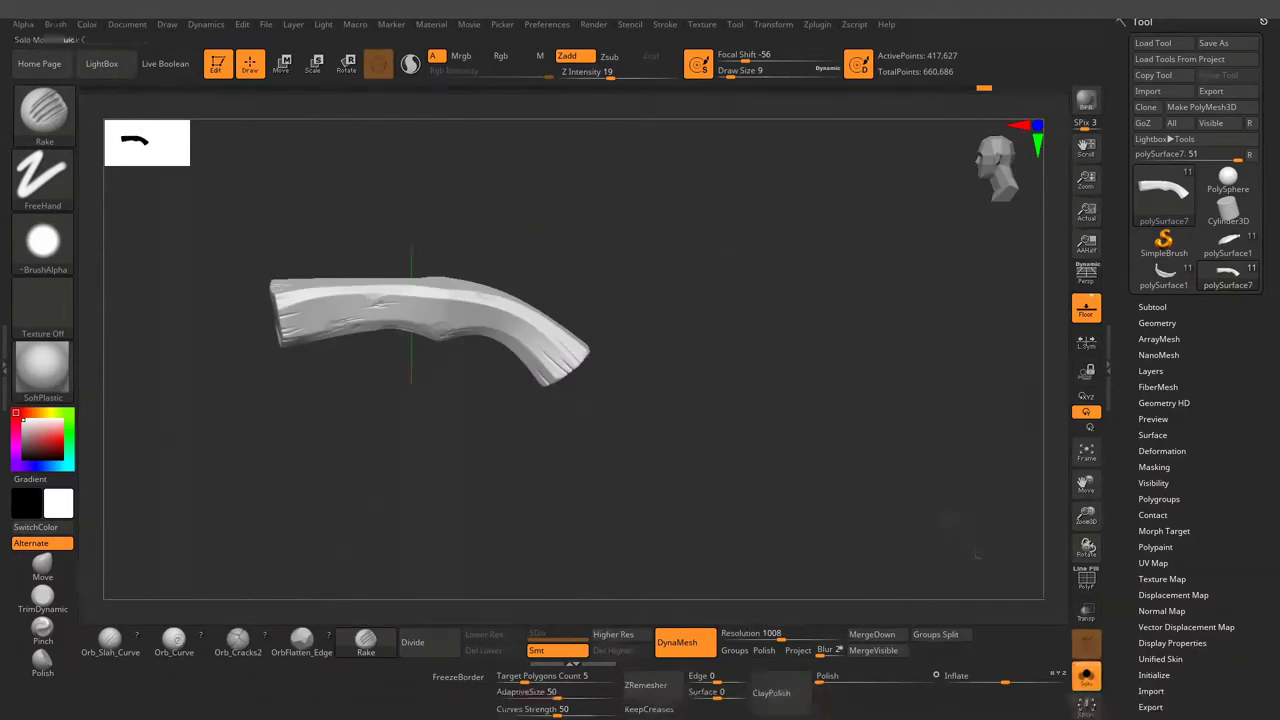
pyautogui.moveTo(840, 392)
pyautogui.mouseDown(button='right')
pyautogui.moveTo(783, 420)
pyautogui.moveTo(871, 314)
pyautogui.moveTo(960, 300)
pyautogui.moveTo(829, 206)
pyautogui.moveTo(829, 457)
pyautogui.moveTo(902, 450)
pyautogui.moveTo(797, 457)
pyautogui.moveTo(782, 362)
pyautogui.moveTo(854, 272)
pyautogui.mouseUp(button='right')
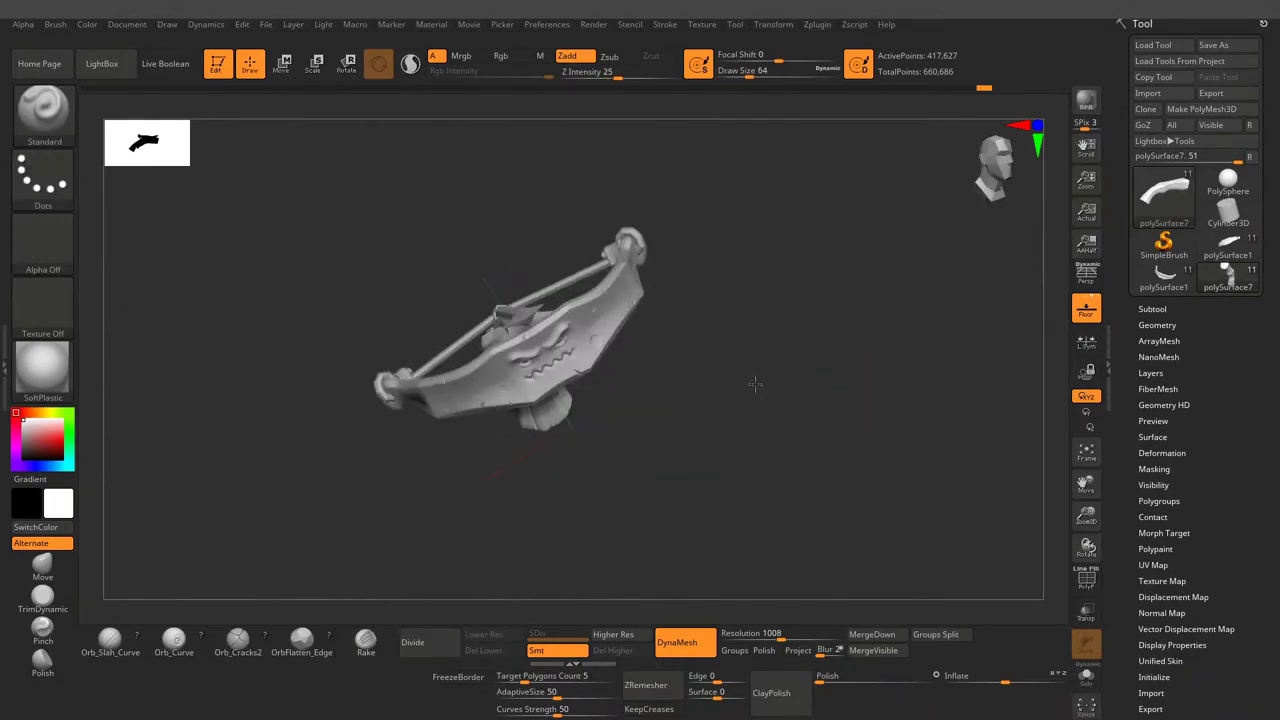
# Show pCylinder12 solo and delete its lower subdivision levels.
pyautogui.moveTo(827, 321)
pyautogui.mouseDown(button='right')
pyautogui.moveTo(815, 281)
pyautogui.moveTo(871, 357)
pyautogui.mouseUp(button='right')
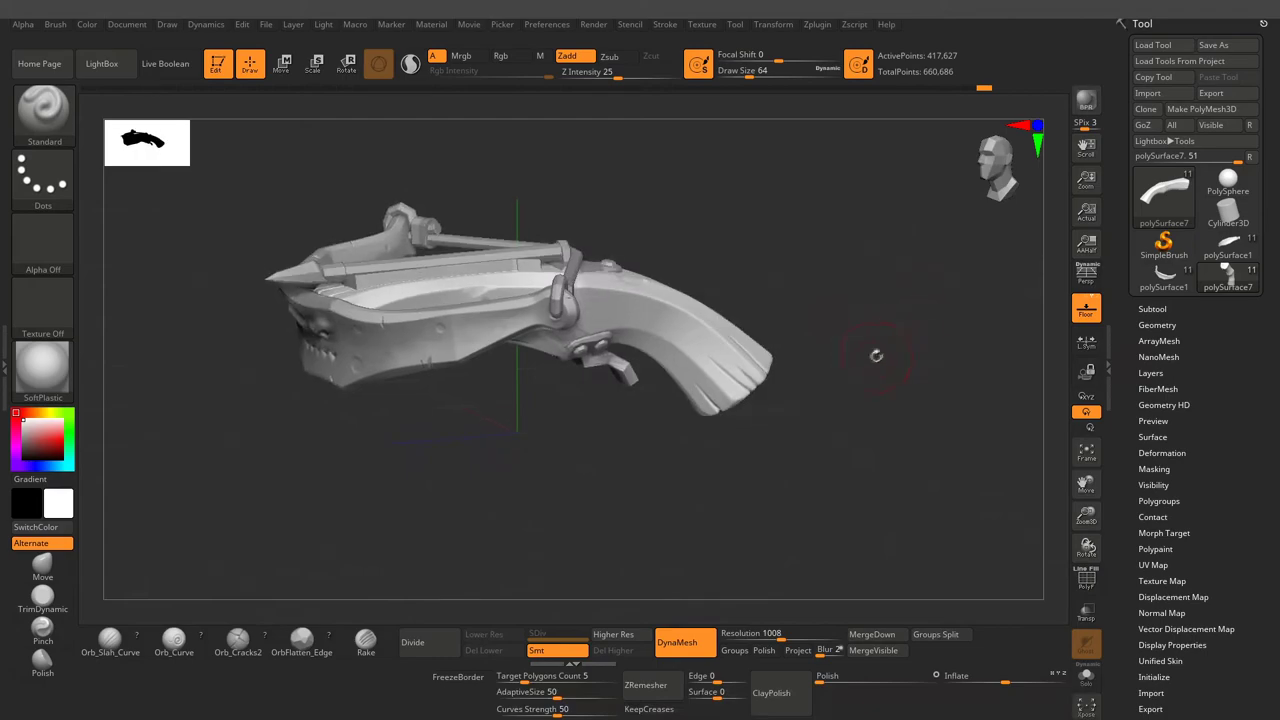
pyautogui.press('n')
pyautogui.click(1086, 676)
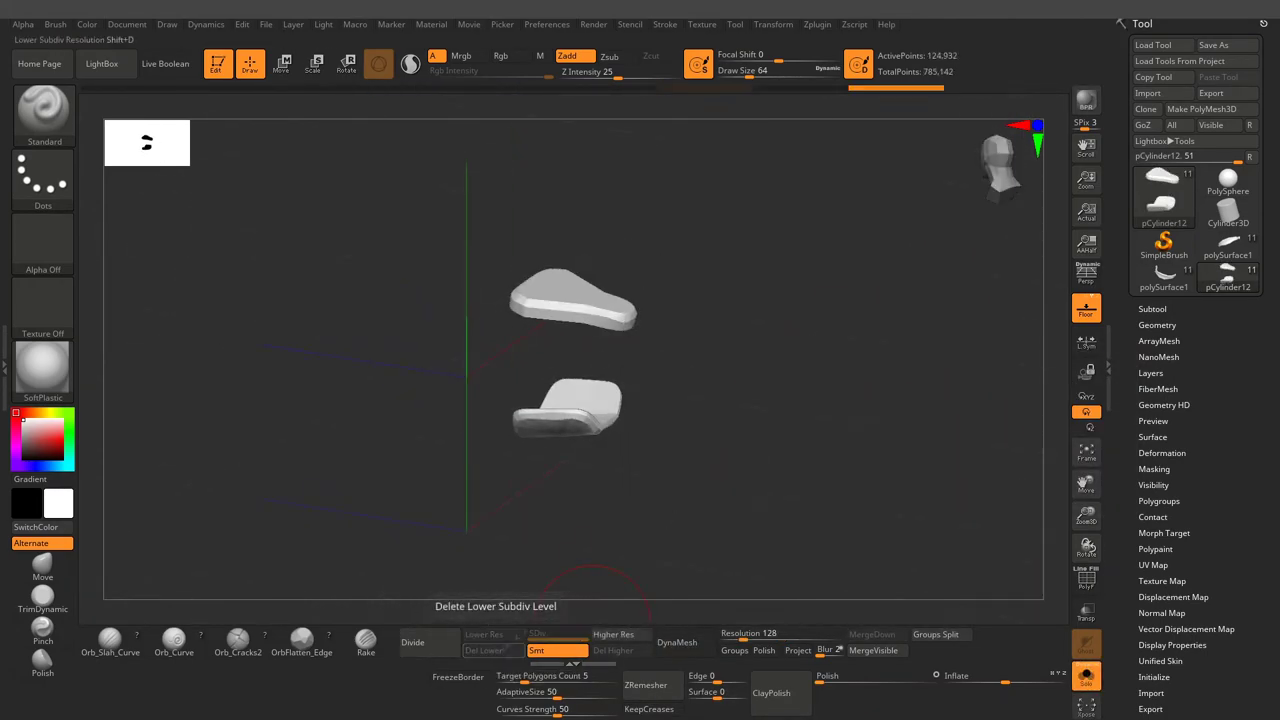
pyautogui.click(484, 651)
# Set the brush intensity to 14 and inspect the two pCylinder12 meshes from several angles.
pyautogui.moveTo(743, 420); pyautogui.dragTo(780, 440)
pyautogui.press('space')
pyautogui.moveTo(529, 388); pyautogui.dragTo(500, 388)
pyautogui.moveTo(551, 381); pyautogui.dragTo(722, 352, button='right')
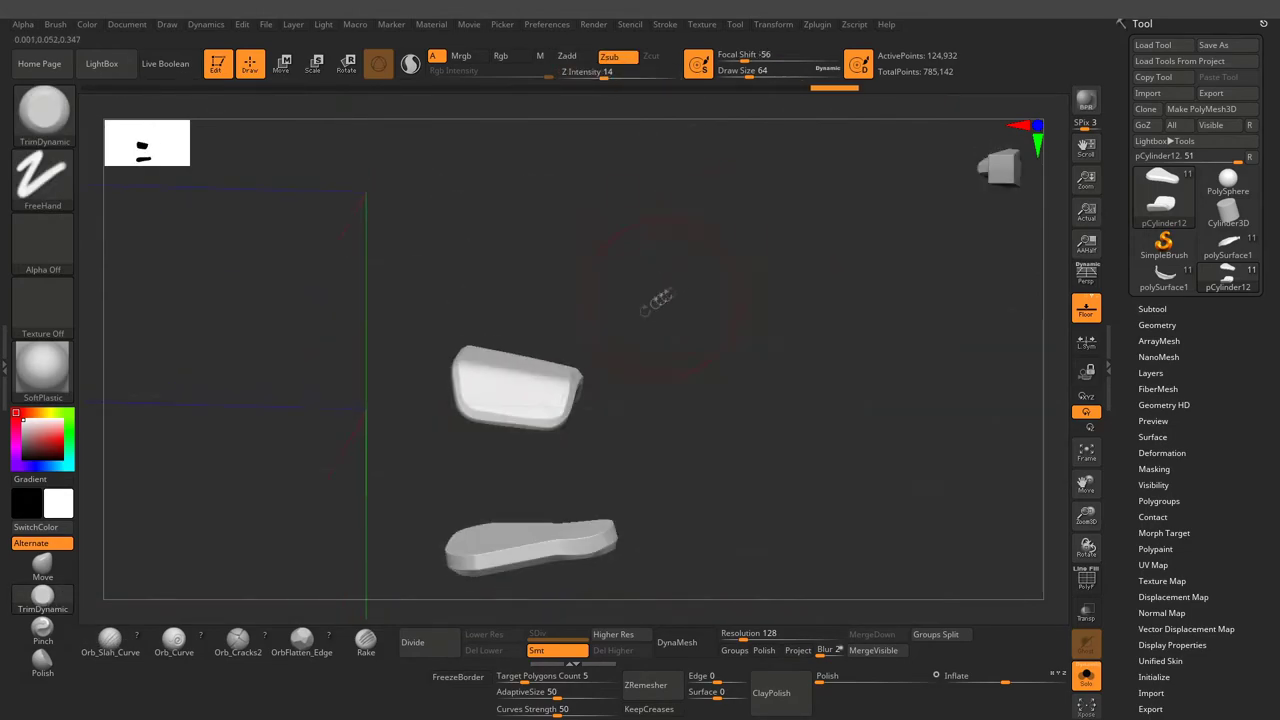
pyautogui.moveTo(541, 404); pyautogui.dragTo(461, 439, button='right')
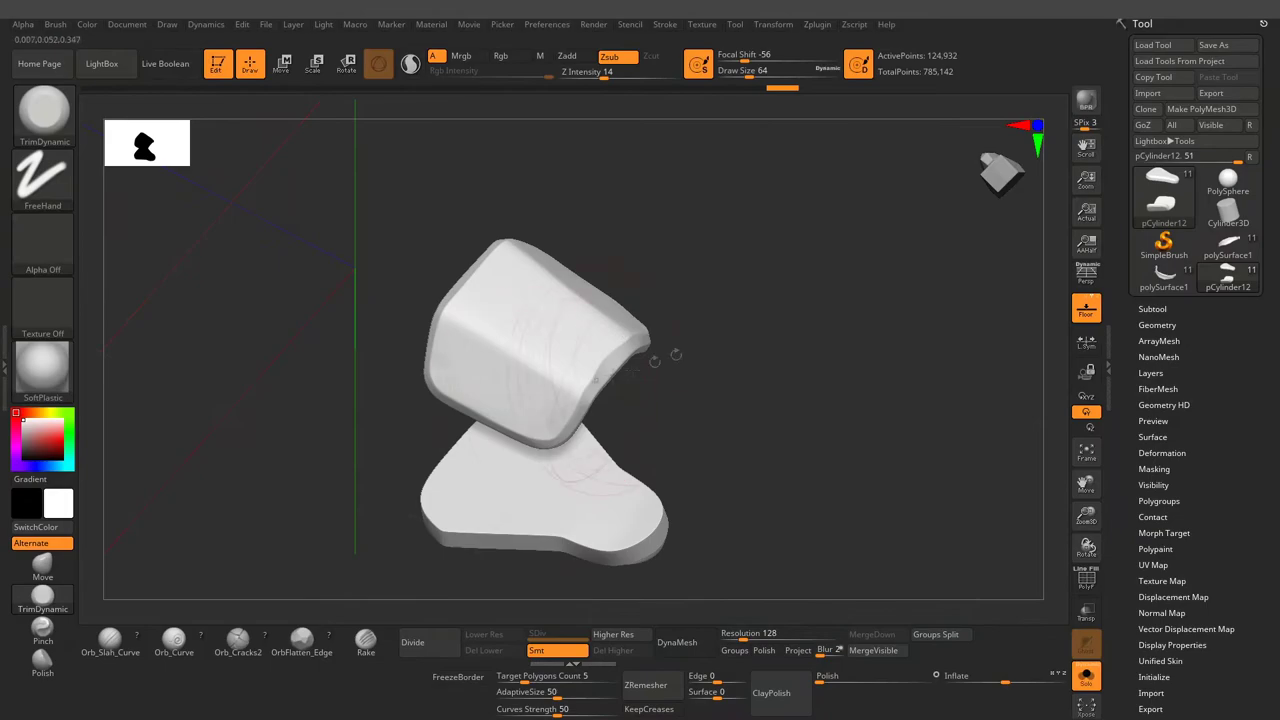
pyautogui.moveTo(685, 305); pyautogui.dragTo(687, 528, button='right')
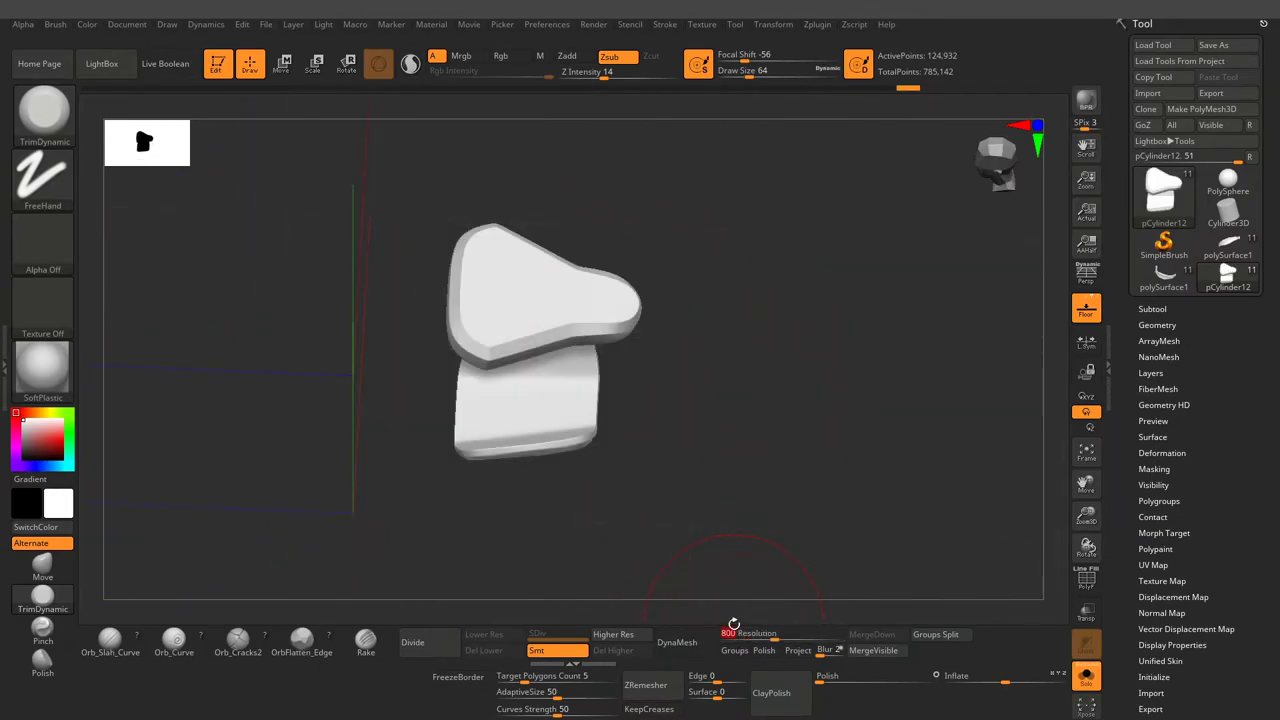
pyautogui.moveTo(743, 471)
pyautogui.mouseDown(button='right')
pyautogui.moveTo(530, 360)
pyautogui.moveTo(743, 443)
pyautogui.moveTo(665, 302)
pyautogui.moveTo(793, 312)
pyautogui.mouseUp(button='right')
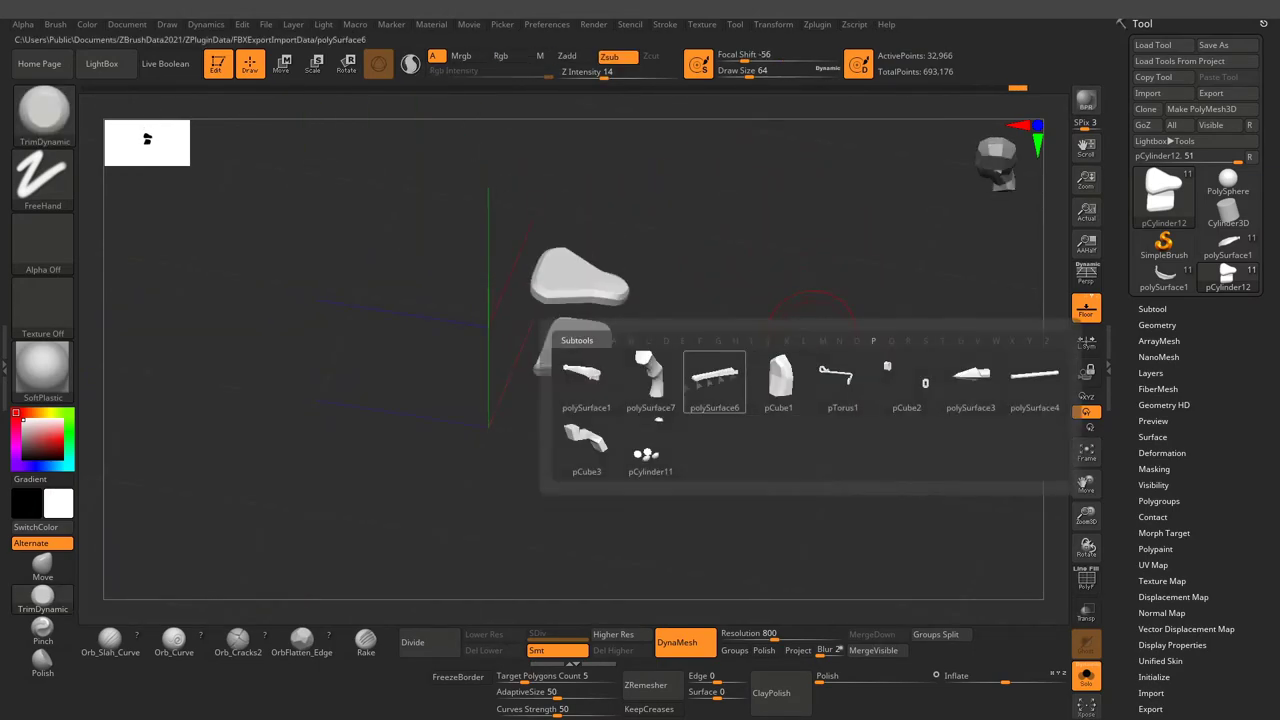
# Merge pCylinder12 down into pCylinder11, DynaMesh the merged studs, then switch to polySurface6.
pyautogui.click(791, 420)
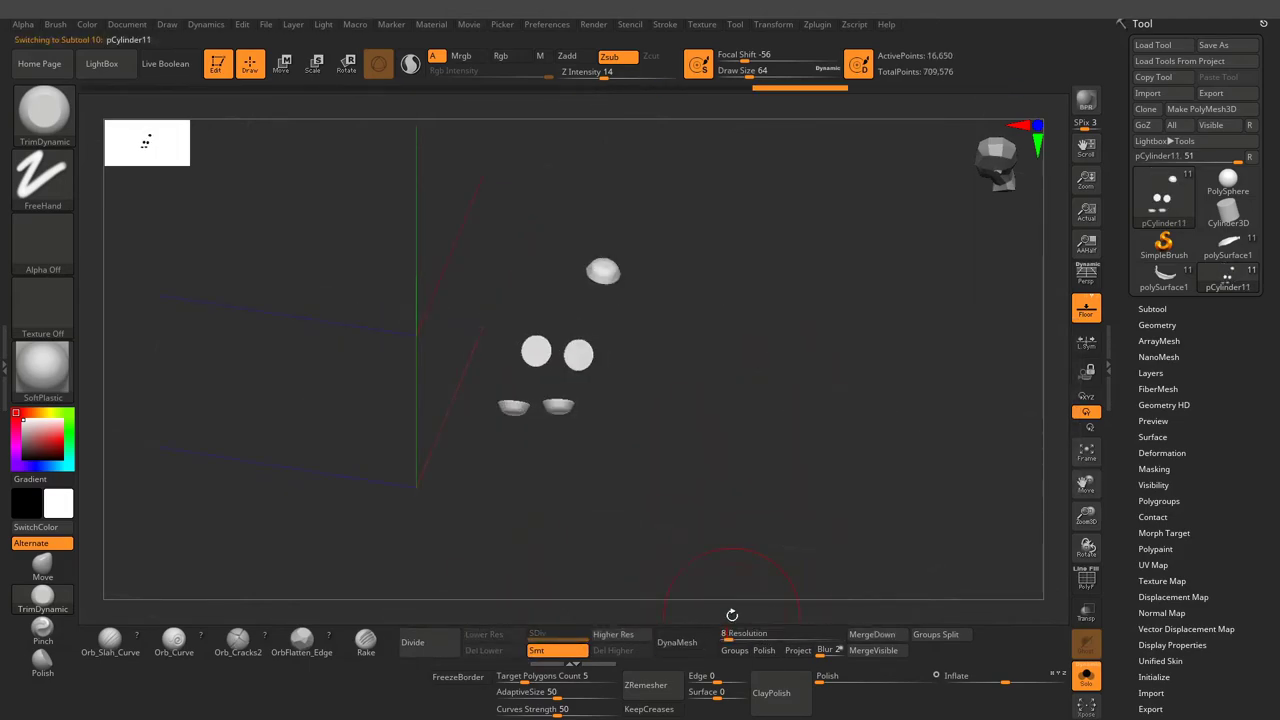
pyautogui.click(1152, 309)
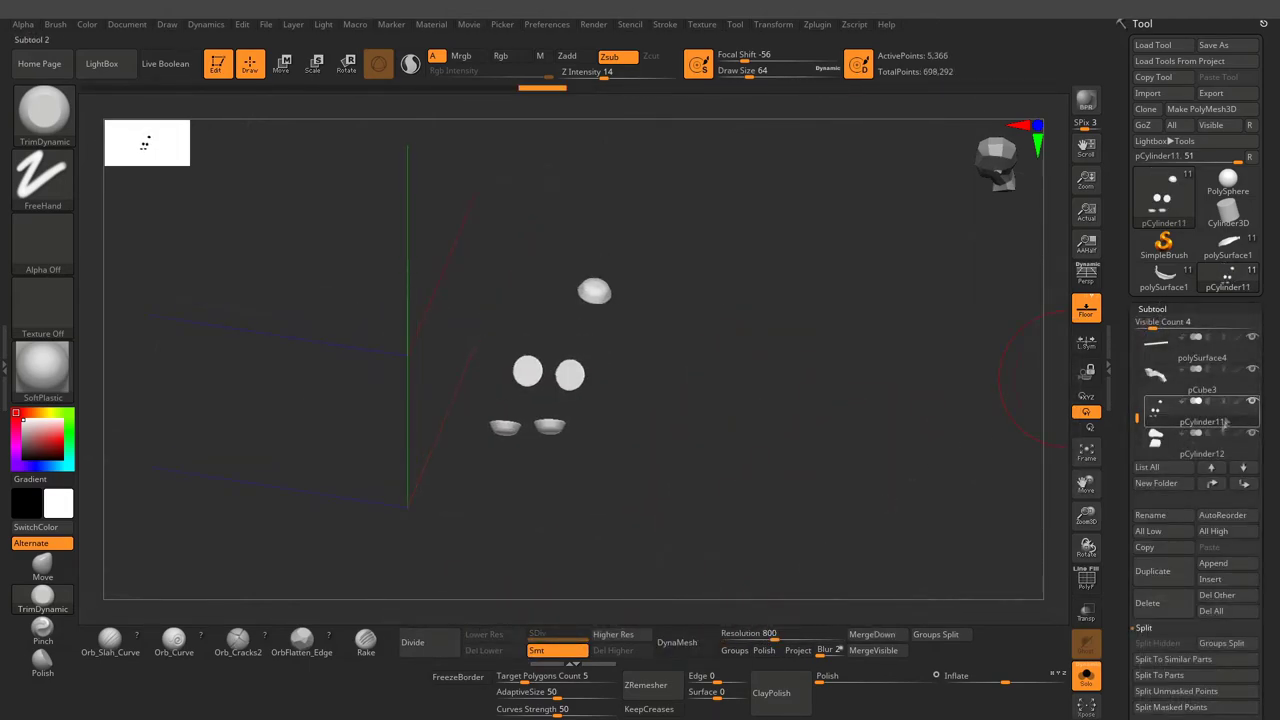
pyautogui.click(872, 634)
pyautogui.click(837, 663)
pyautogui.click(677, 642)
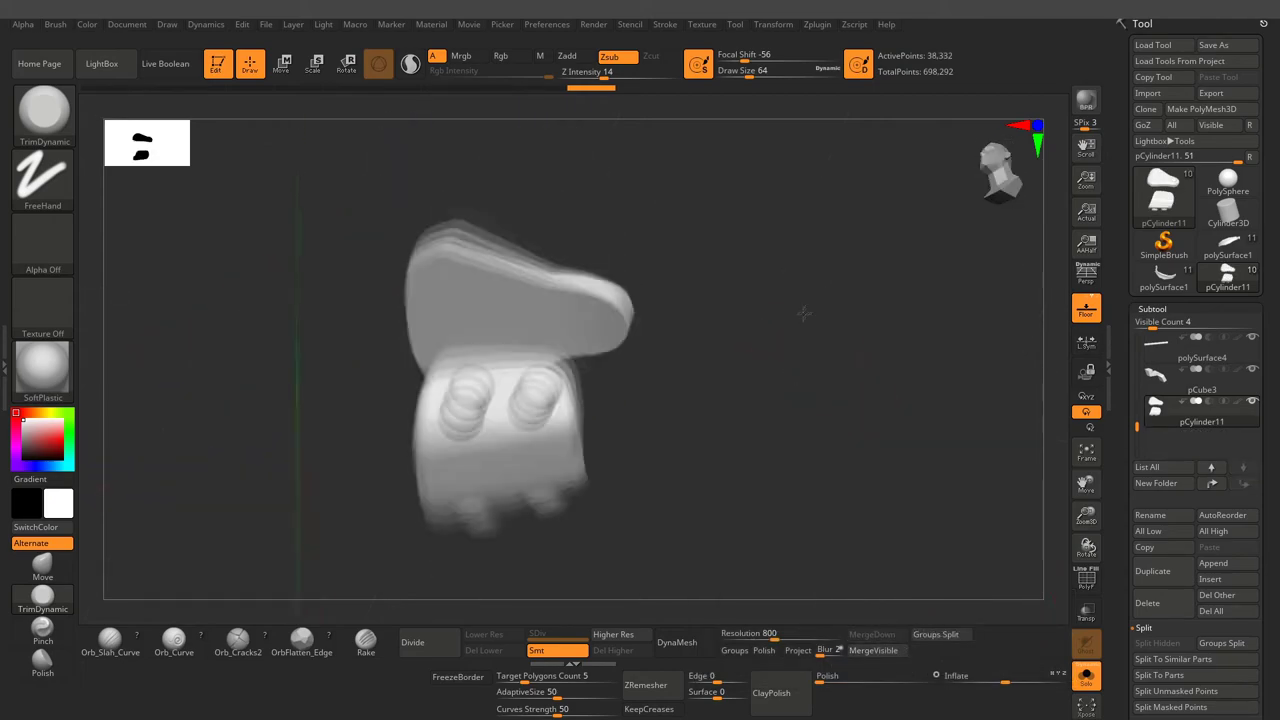
pyautogui.moveTo(771, 408)
pyautogui.mouseDown()
pyautogui.moveTo(750, 425)
pyautogui.moveTo(730, 490)
pyautogui.mouseUp()
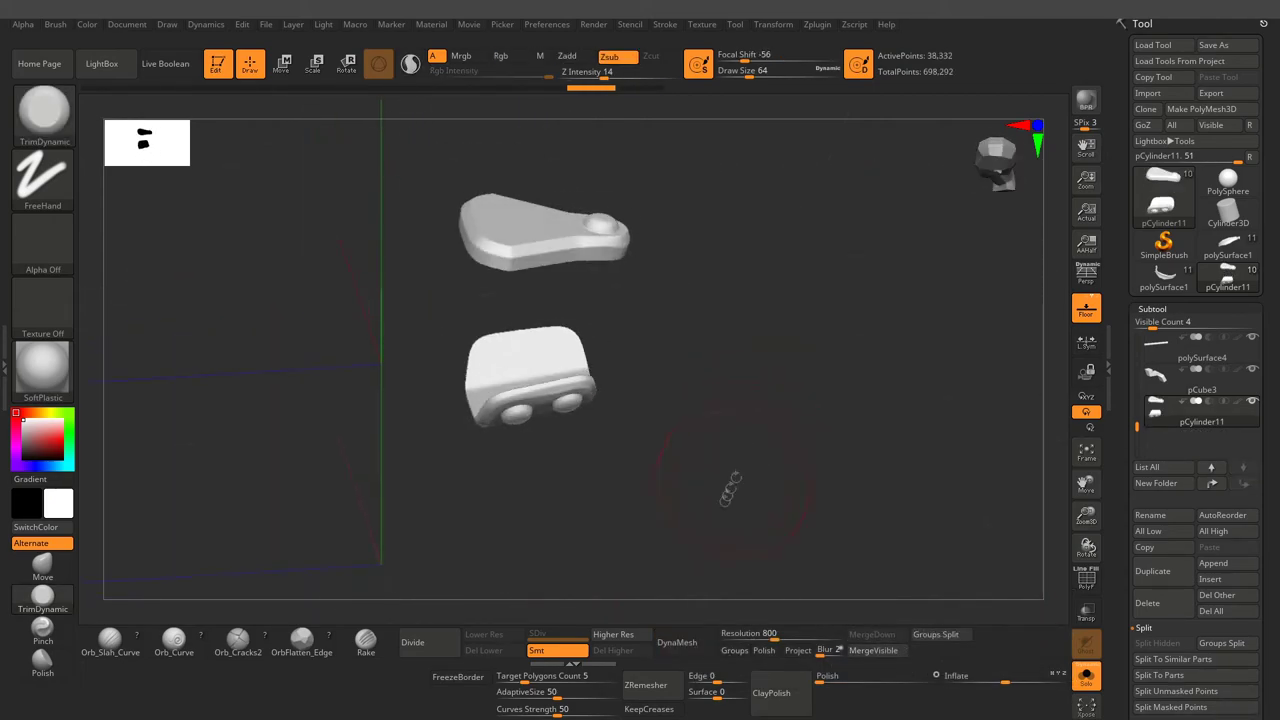
pyautogui.moveTo(704, 564)
pyautogui.mouseDown()
pyautogui.moveTo(746, 491)
pyautogui.moveTo(760, 503)
pyautogui.moveTo(746, 411)
pyautogui.moveTo(820, 474)
pyautogui.moveTo(843, 420)
pyautogui.moveTo(820, 457)
pyautogui.mouseUp()
pyautogui.press('n')
pyautogui.click(666, 503)
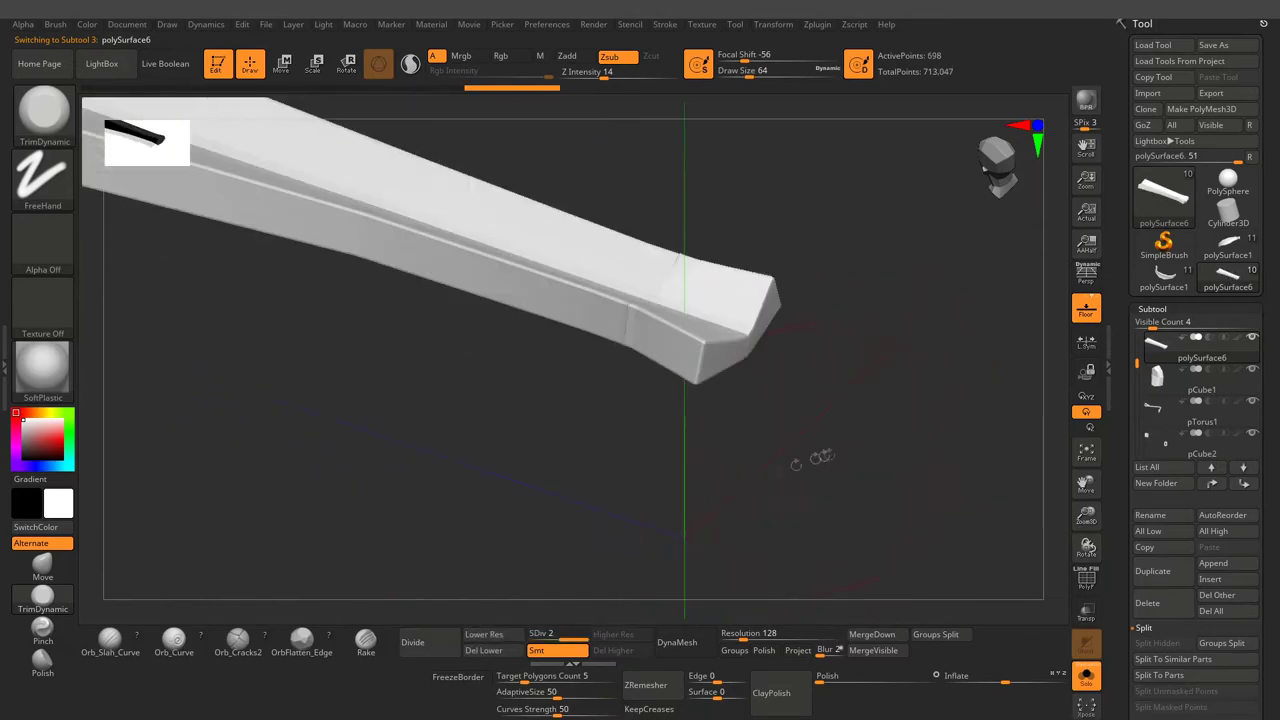
# DynaMesh polySurface6 at resolution 800 and frame it to check the remesh.
pyautogui.moveTo(700, 540)
pyautogui.mouseDown()
pyautogui.moveTo(757, 486)
pyautogui.moveTo(771, 423)
pyautogui.moveTo(790, 470)
pyautogui.mouseUp()
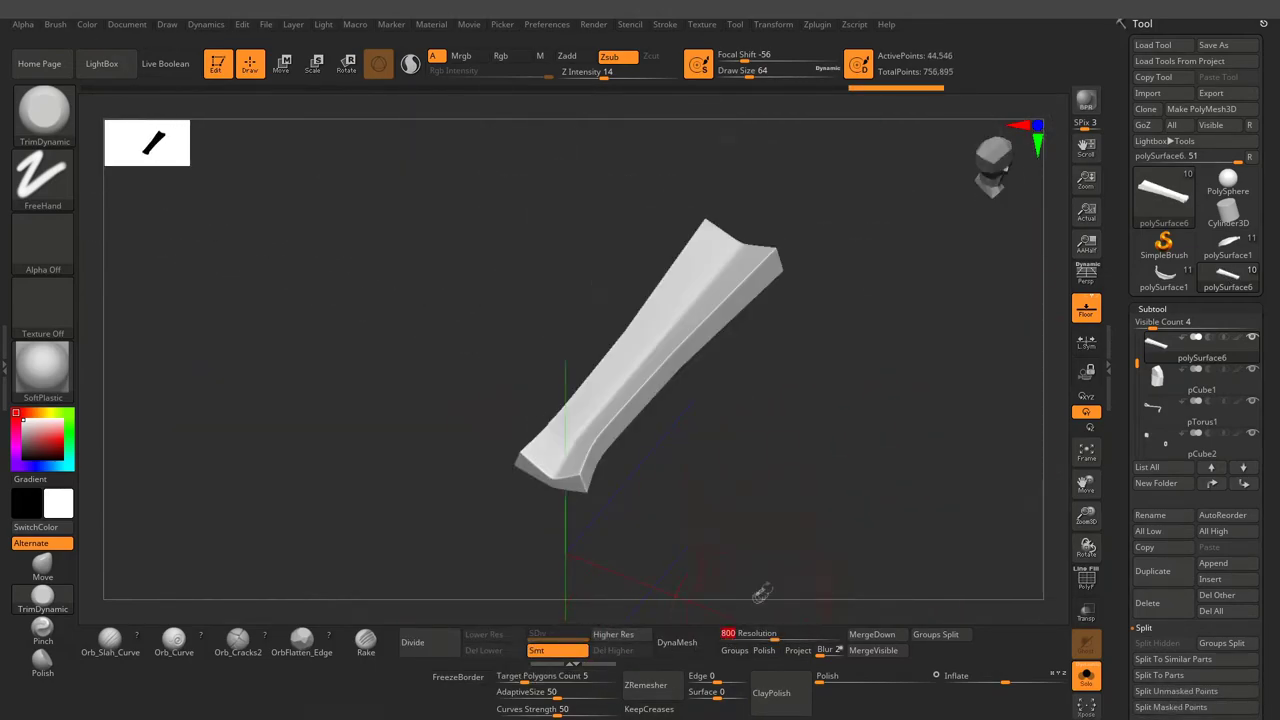
pyautogui.click(677, 642)
pyautogui.moveTo(600, 410)
pyautogui.mouseDown()
pyautogui.moveTo(653, 436)
pyautogui.moveTo(586, 394)
pyautogui.moveTo(620, 440)
pyautogui.mouseUp()
pyautogui.moveTo(557, 410)
pyautogui.mouseDown()
pyautogui.moveTo(557, 423)
pyautogui.moveTo(788, 334)
pyautogui.moveTo(571, 434)
pyautogui.moveTo(790, 363)
pyautogui.moveTo(585, 396)
pyautogui.mouseUp()
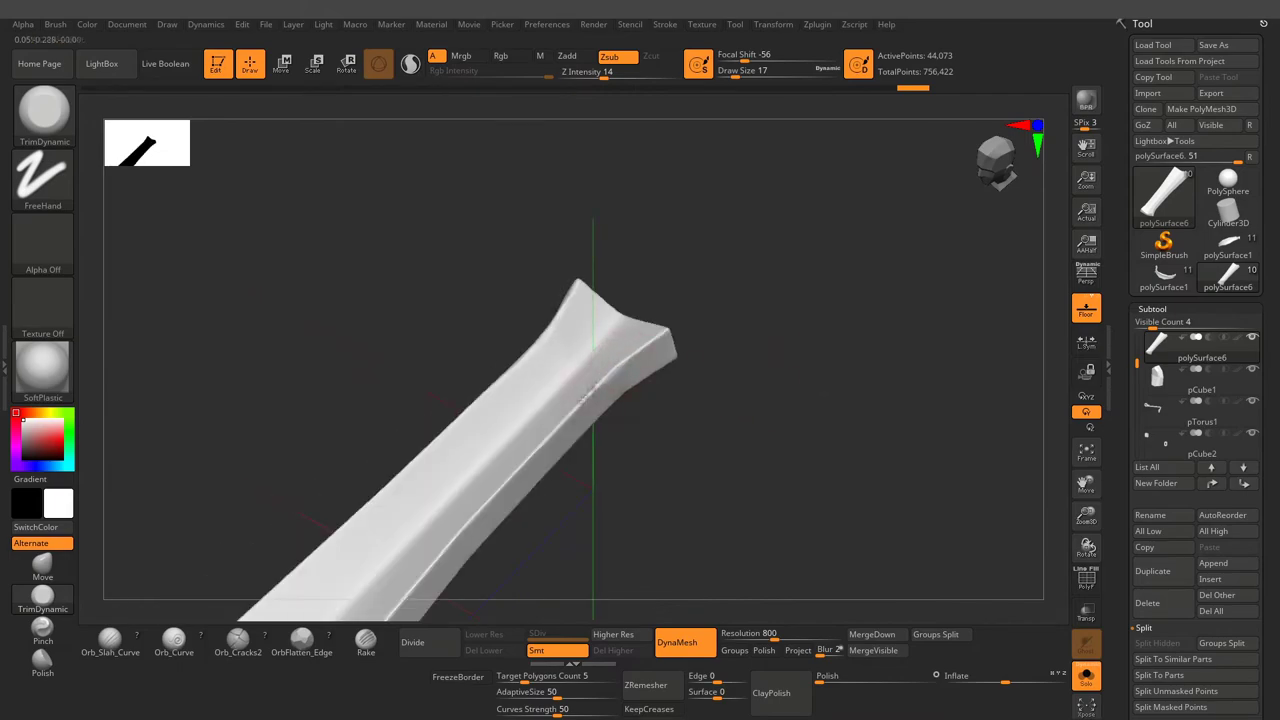
pyautogui.press('f')
pyautogui.moveTo(829, 585)
pyautogui.mouseDown()
pyautogui.moveTo(809, 491)
pyautogui.moveTo(923, 491)
pyautogui.moveTo(760, 520)
pyautogui.moveTo(700, 560)
pyautogui.mouseUp()
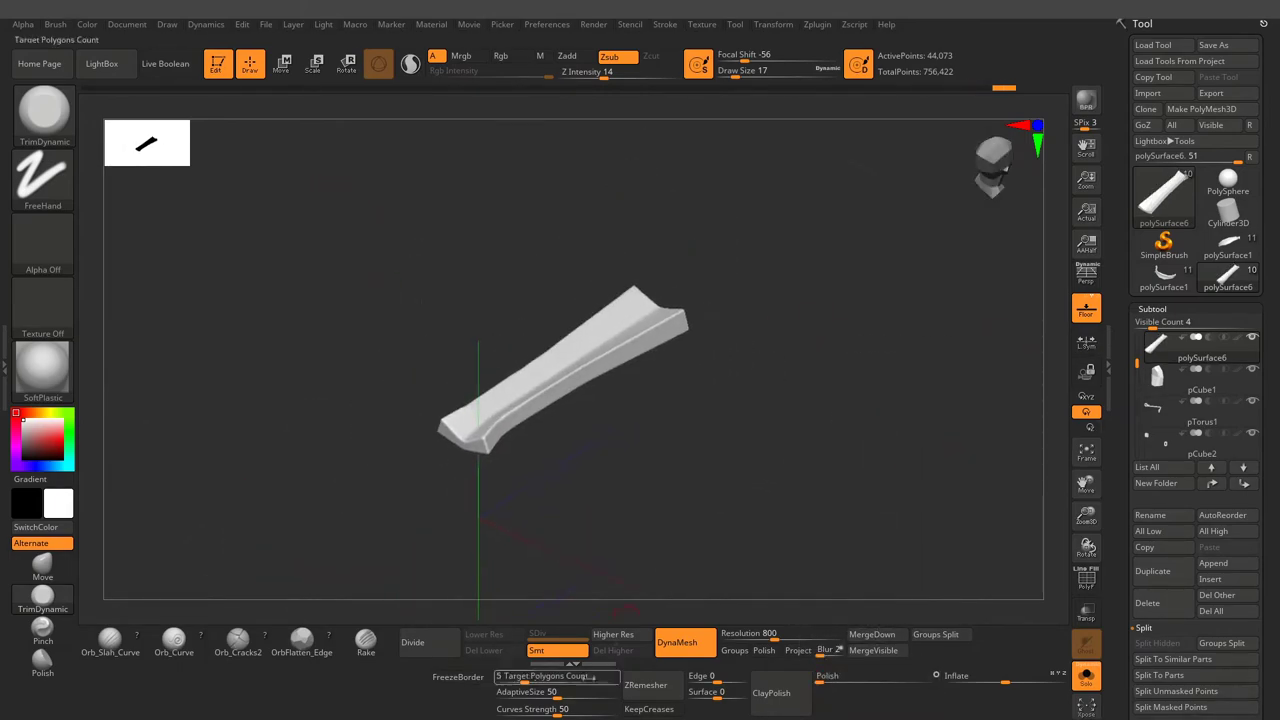
pyautogui.moveTo(590, 677); pyautogui.dragTo(843, 486)
# Move to the pCube1 subtool using the subtool arrows.
pyautogui.click(660, 640)
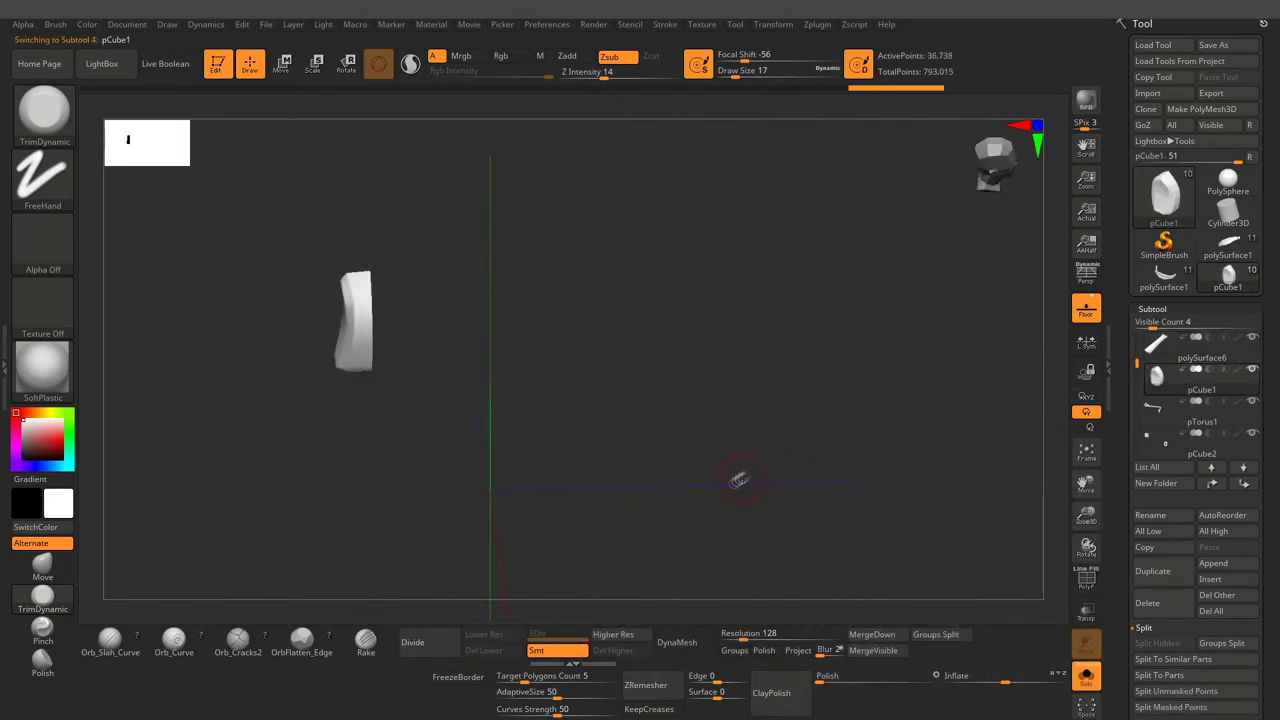
pyautogui.click(1248, 350)
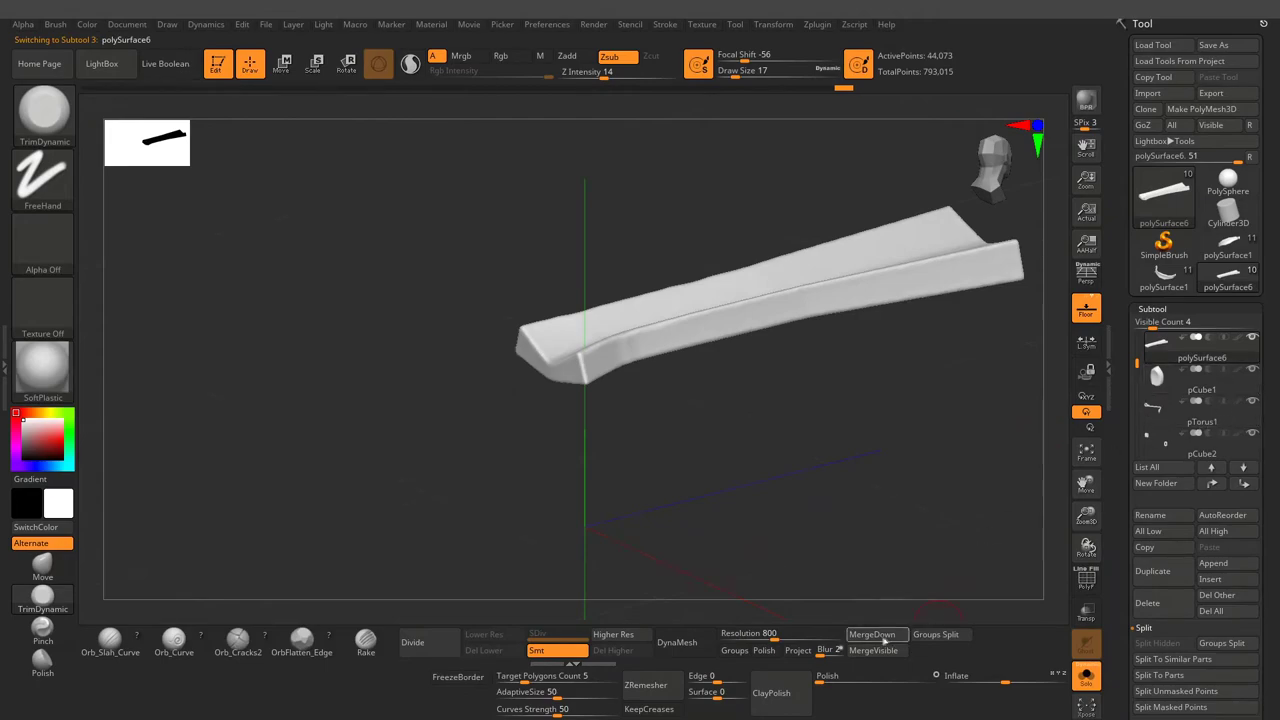
pyautogui.click(1243, 467)
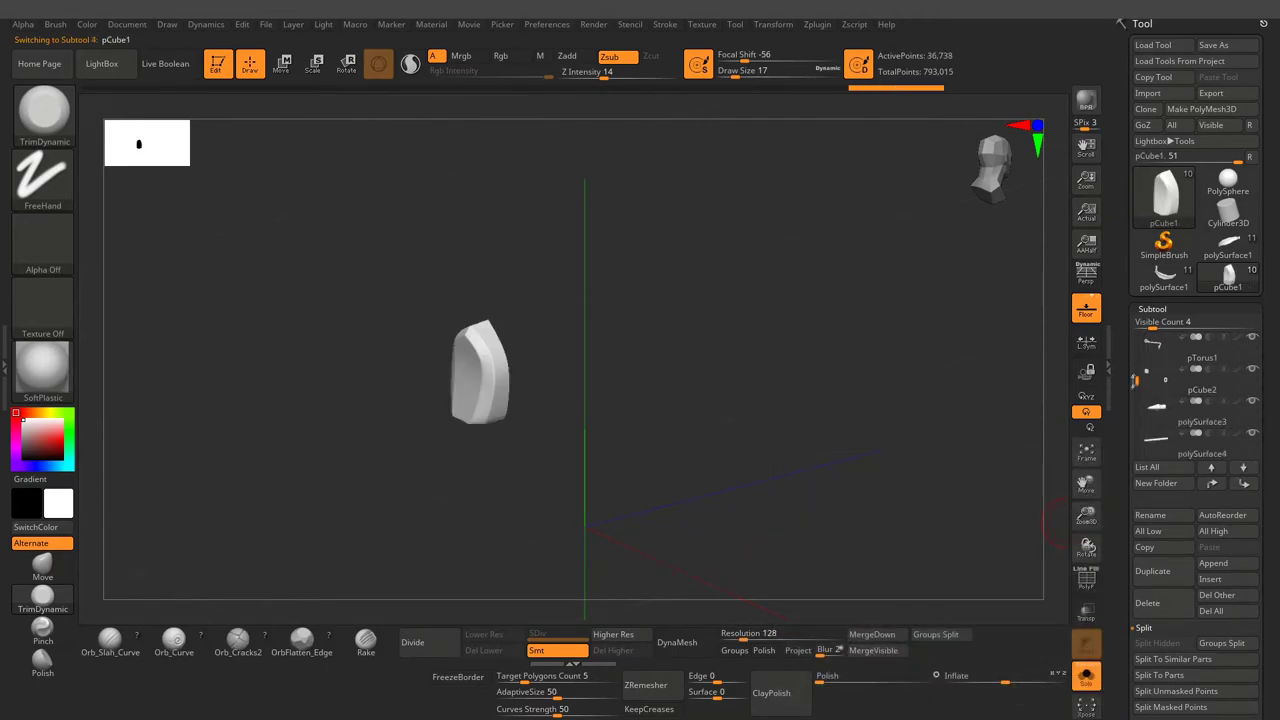
# Step to pCylinder11 and DynaMesh it at resolution 1000.
pyautogui.click(1243, 467)
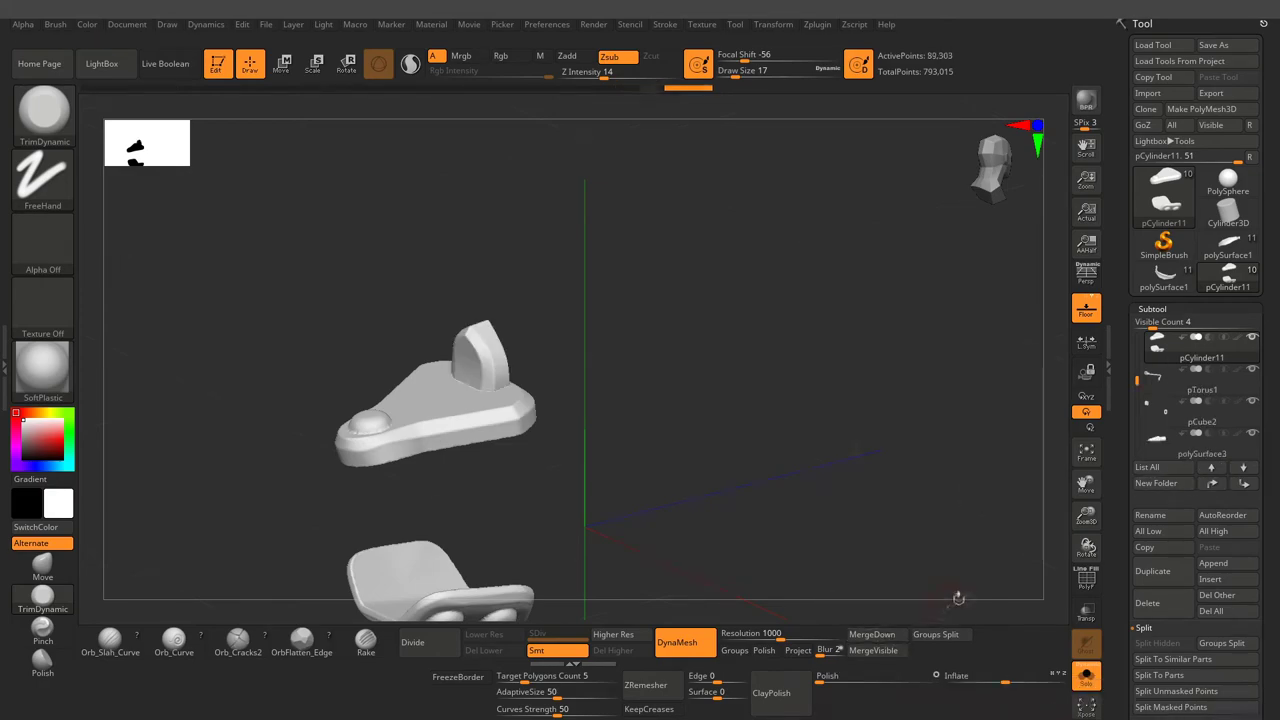
pyautogui.moveTo(958, 597); pyautogui.dragTo(795, 405)
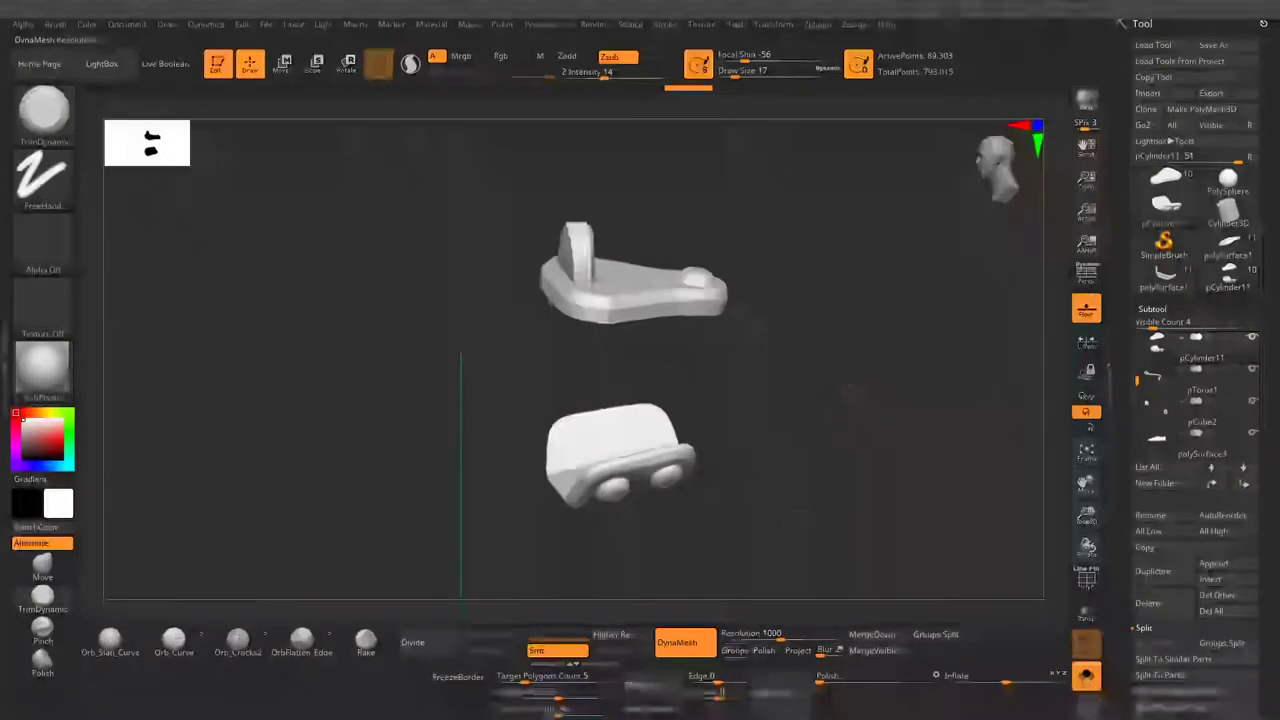
pyautogui.moveTo(880, 416); pyautogui.dragTo(837, 428)
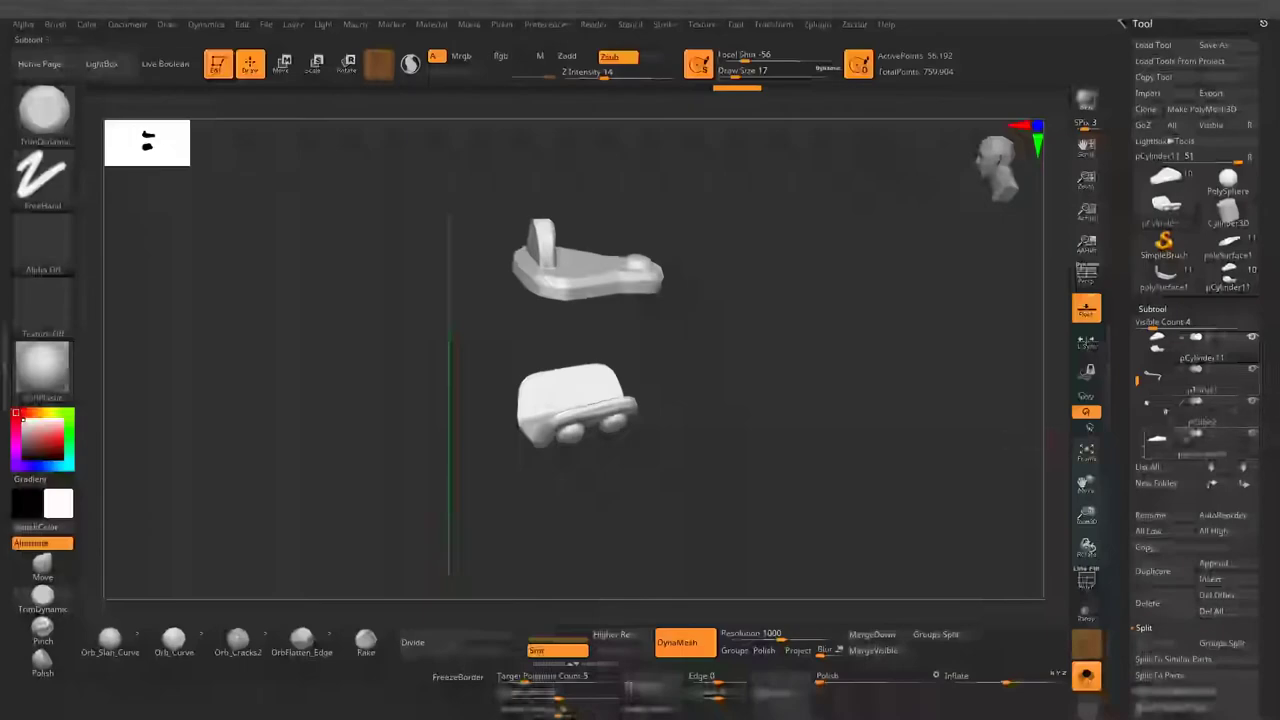
# Switch to the bent pCube3 subtool, set DynaMesh resolution 1000, and inspect it.
pyautogui.click(1148, 467)
pyautogui.click(771, 468)
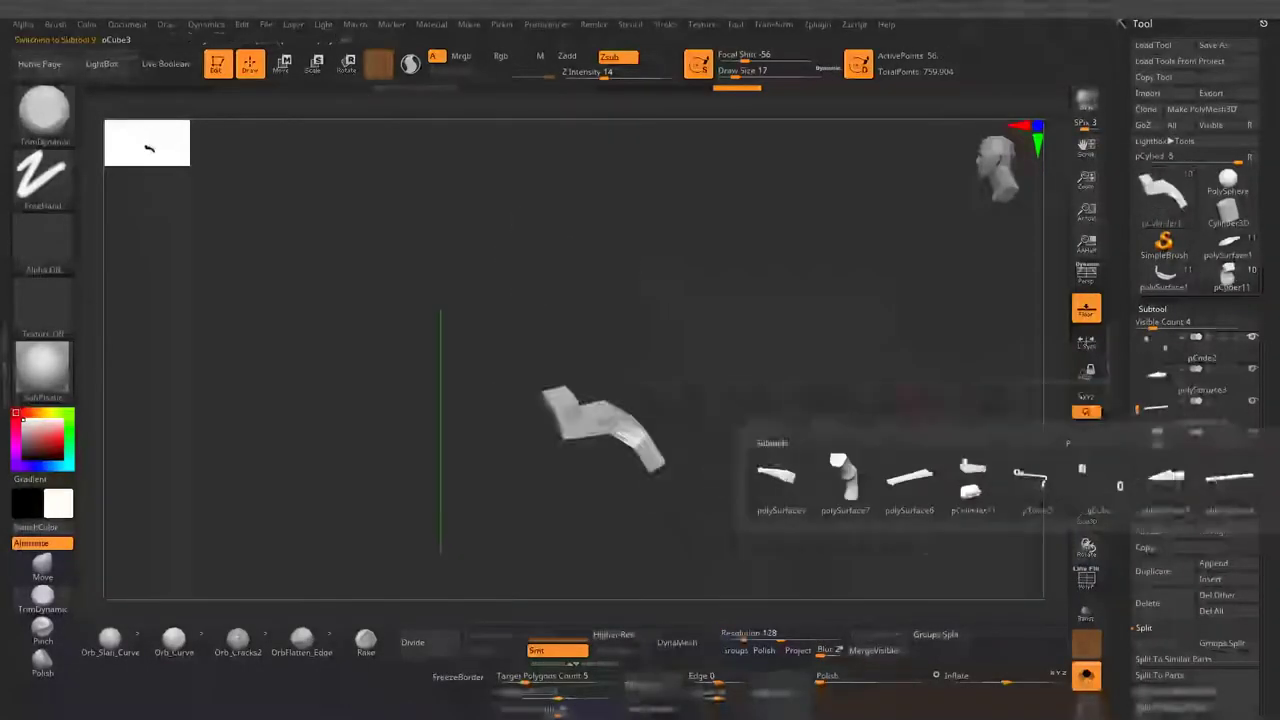
pyautogui.moveTo(640, 520)
pyautogui.mouseDown()
pyautogui.moveTo(623, 509)
pyautogui.moveTo(809, 434)
pyautogui.moveTo(837, 391)
pyautogui.moveTo(723, 384)
pyautogui.moveTo(732, 617)
pyautogui.mouseUp()
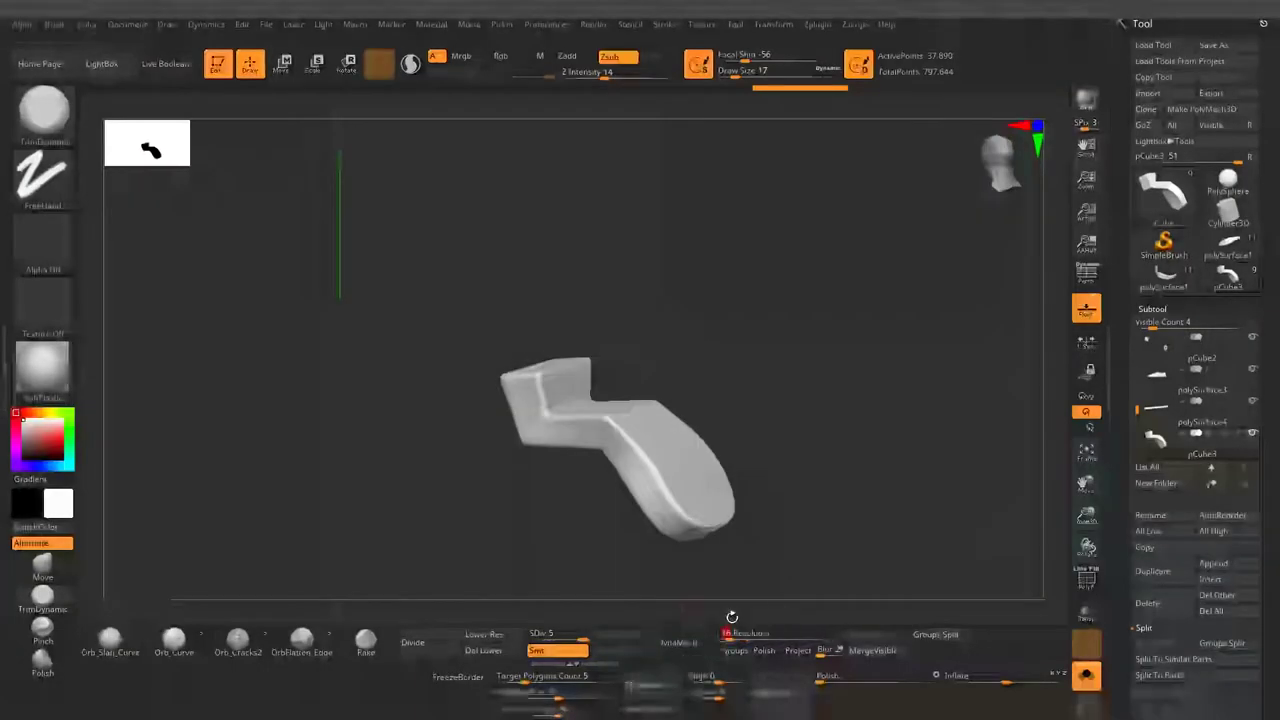
pyautogui.moveTo(757, 580)
pyautogui.mouseDown()
pyautogui.moveTo(823, 434)
pyautogui.moveTo(586, 434)
pyautogui.moveTo(740, 614)
pyautogui.mouseUp()
pyautogui.moveTo(857, 437); pyautogui.dragTo(880, 400)
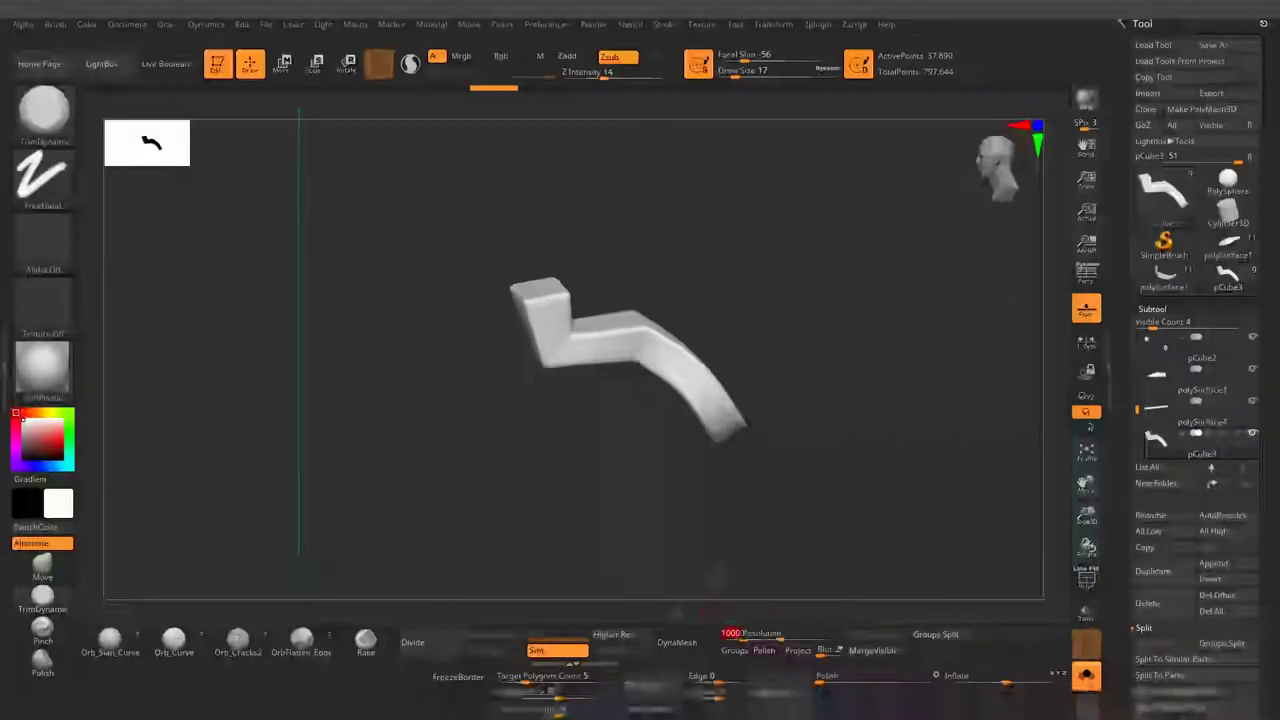
pyautogui.moveTo(714, 575); pyautogui.dragTo(714, 437)
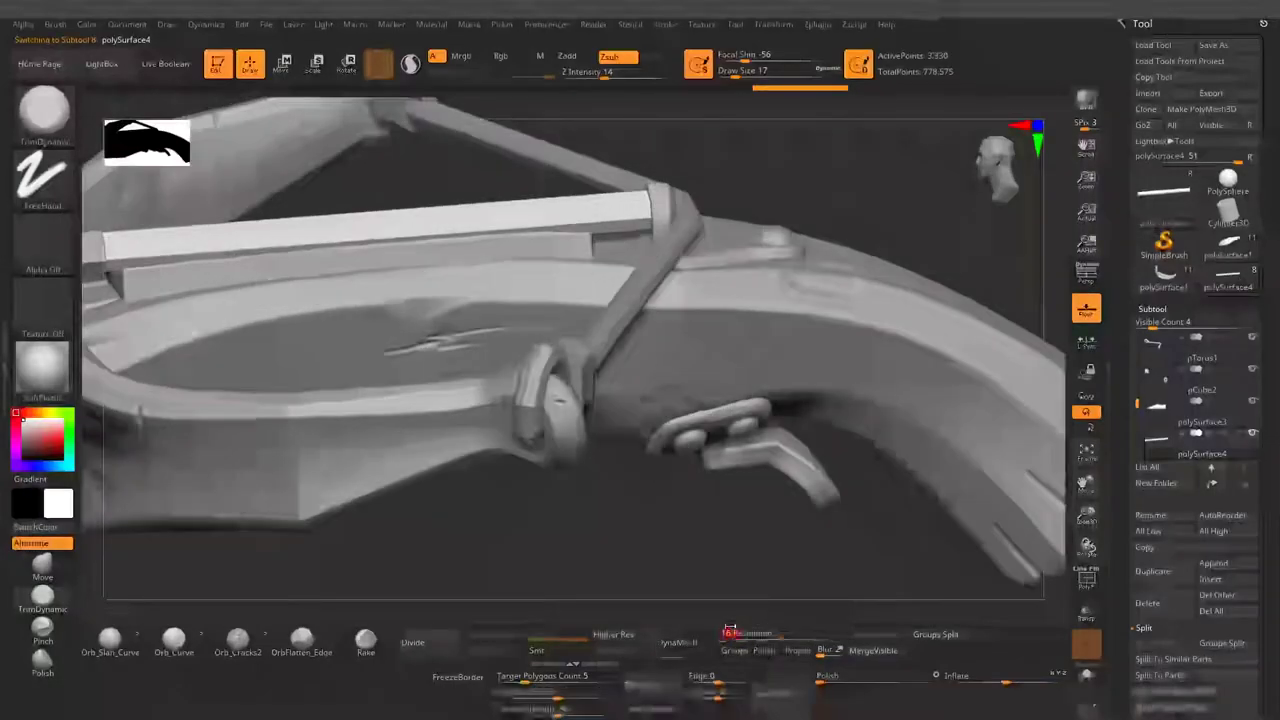
# DynaMesh polySurface4 into a single solid mesh.
pyautogui.click(680, 642)
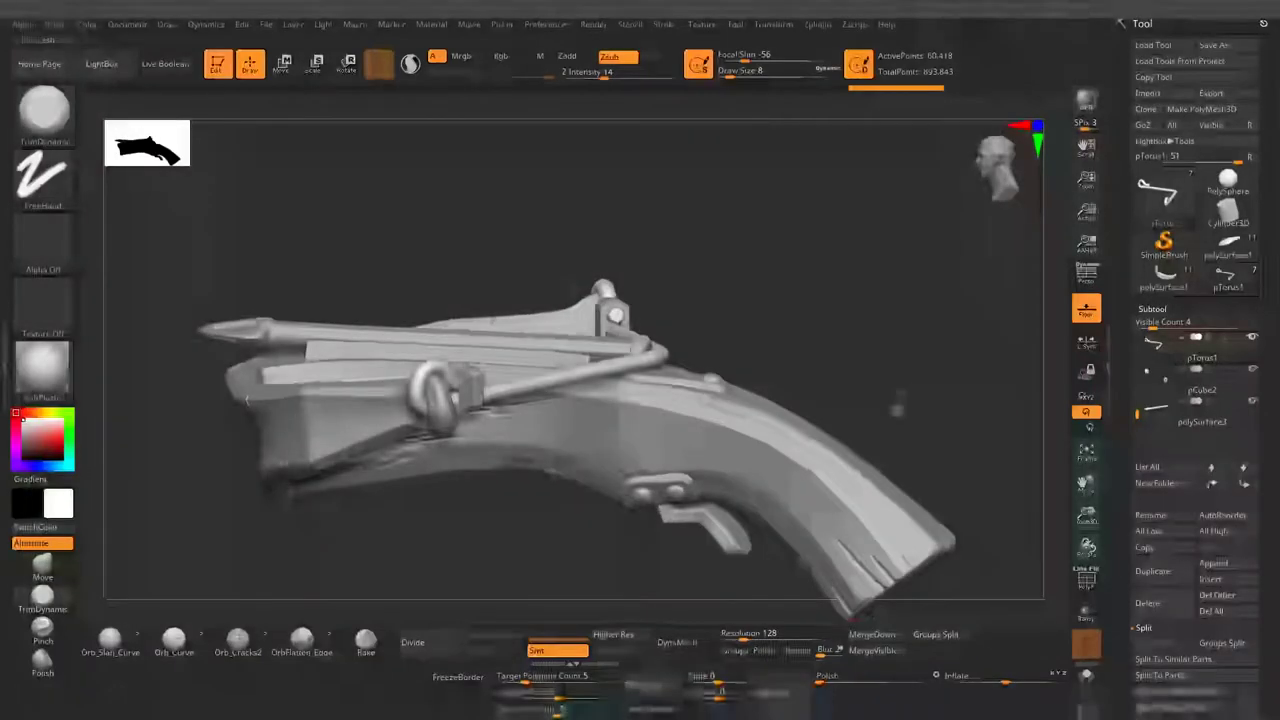
# Rotate the crossbow so the hook piece faces straight on.
pyautogui.moveTo(898, 404)
pyautogui.mouseDown()
pyautogui.moveTo(894, 354)
pyautogui.moveTo(732, 614)
pyautogui.mouseUp()
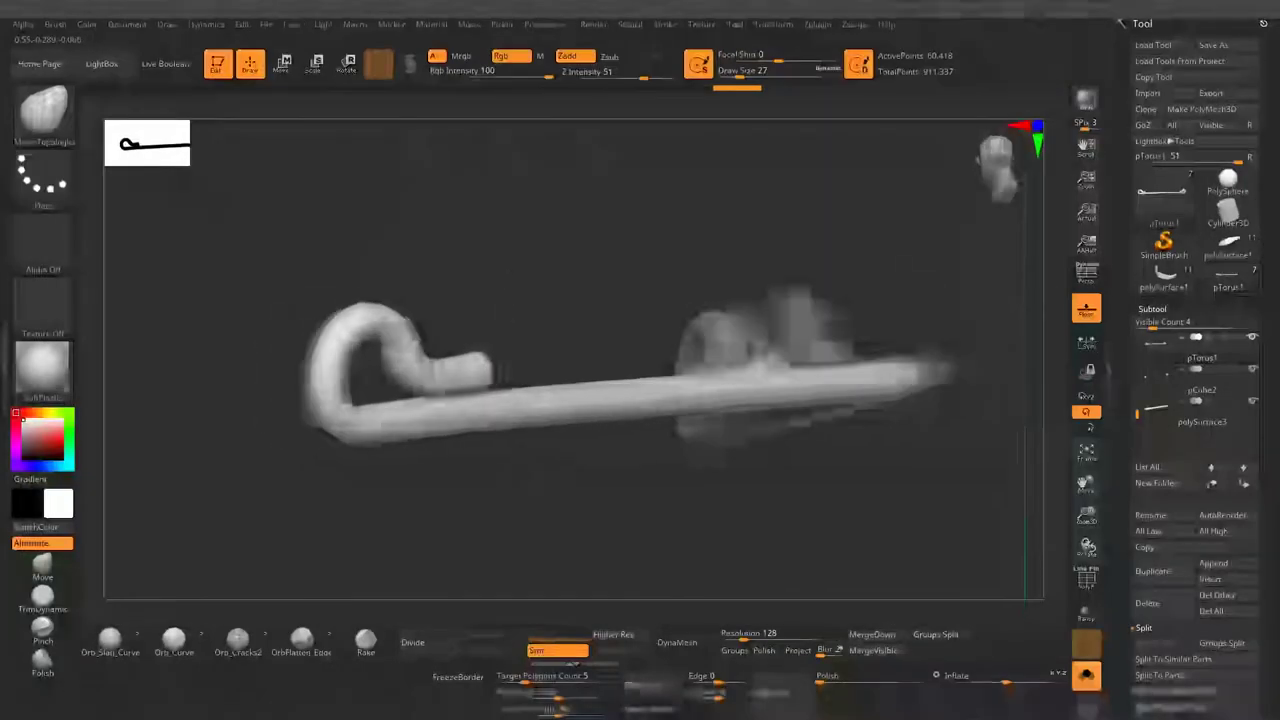
pyautogui.keyDown('shift'); pyautogui.moveTo(633, 250); pyautogui.dragTo(614, 264); pyautogui.keyUp('shift')
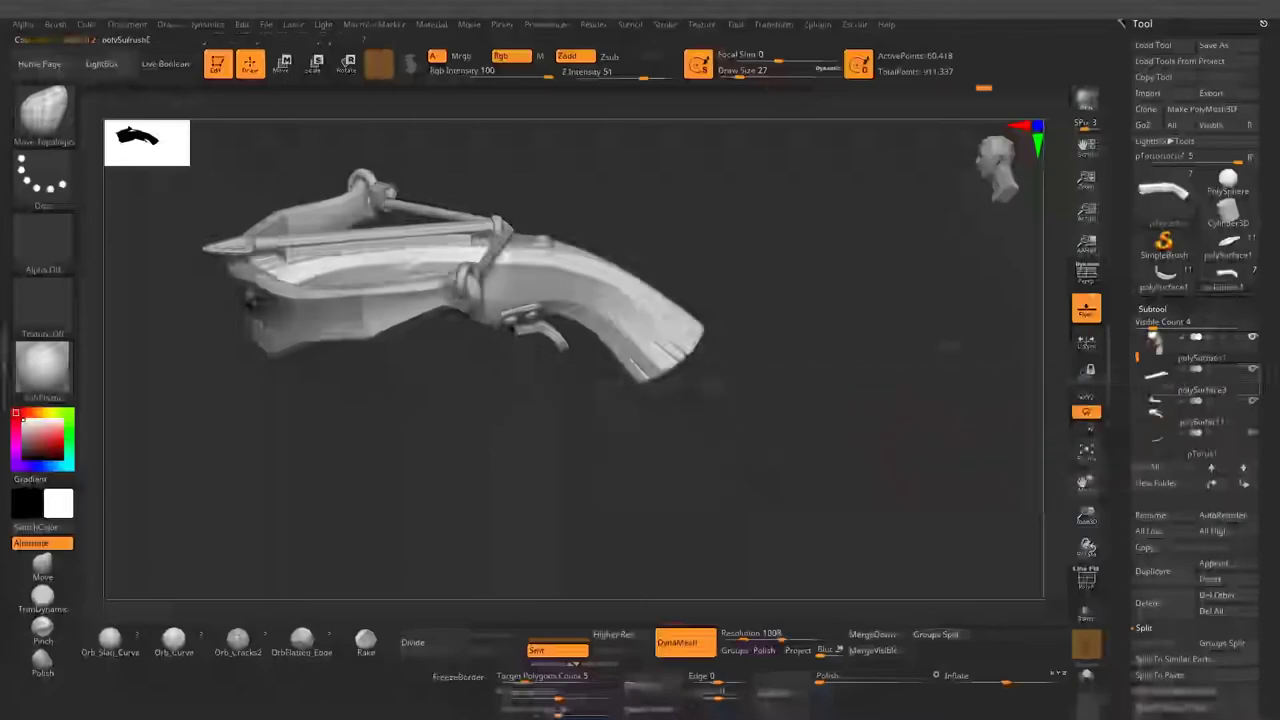
# Merge the current crossbow part into the subtool below and inspect the pistol-shaped stock.
pyautogui.click(870, 634)
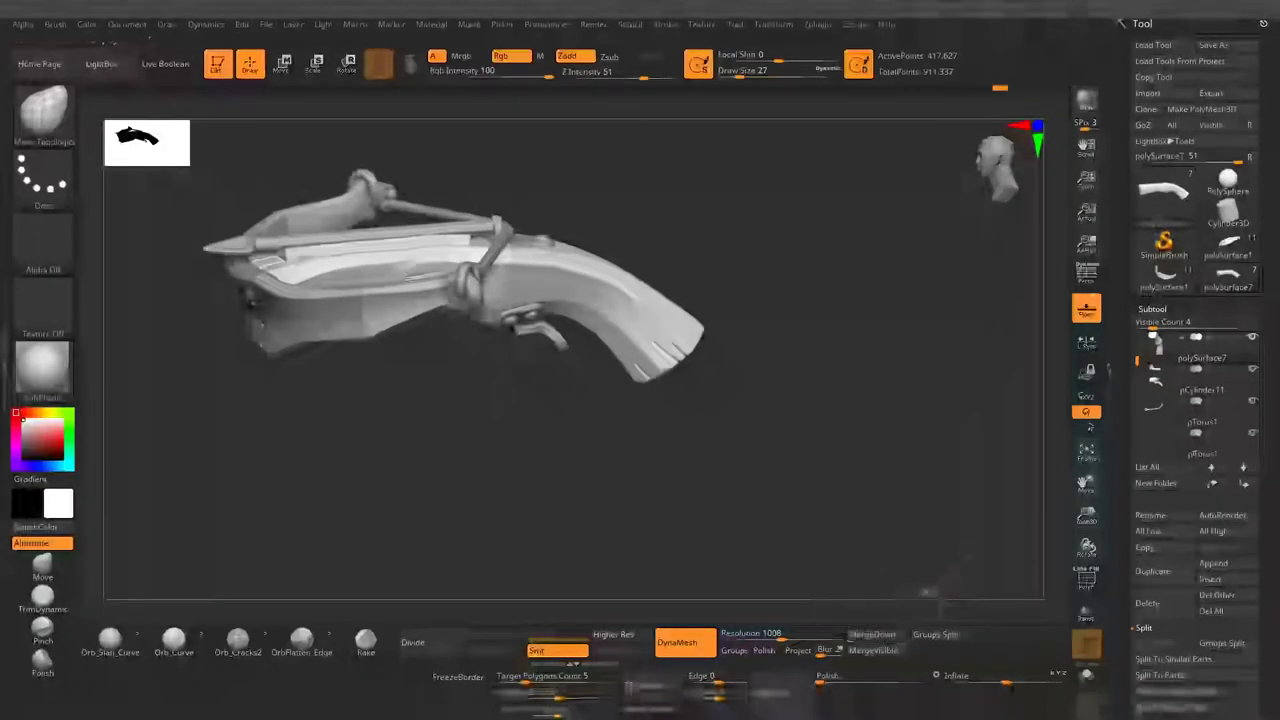
pyautogui.moveTo(837, 510); pyautogui.dragTo(867, 502)
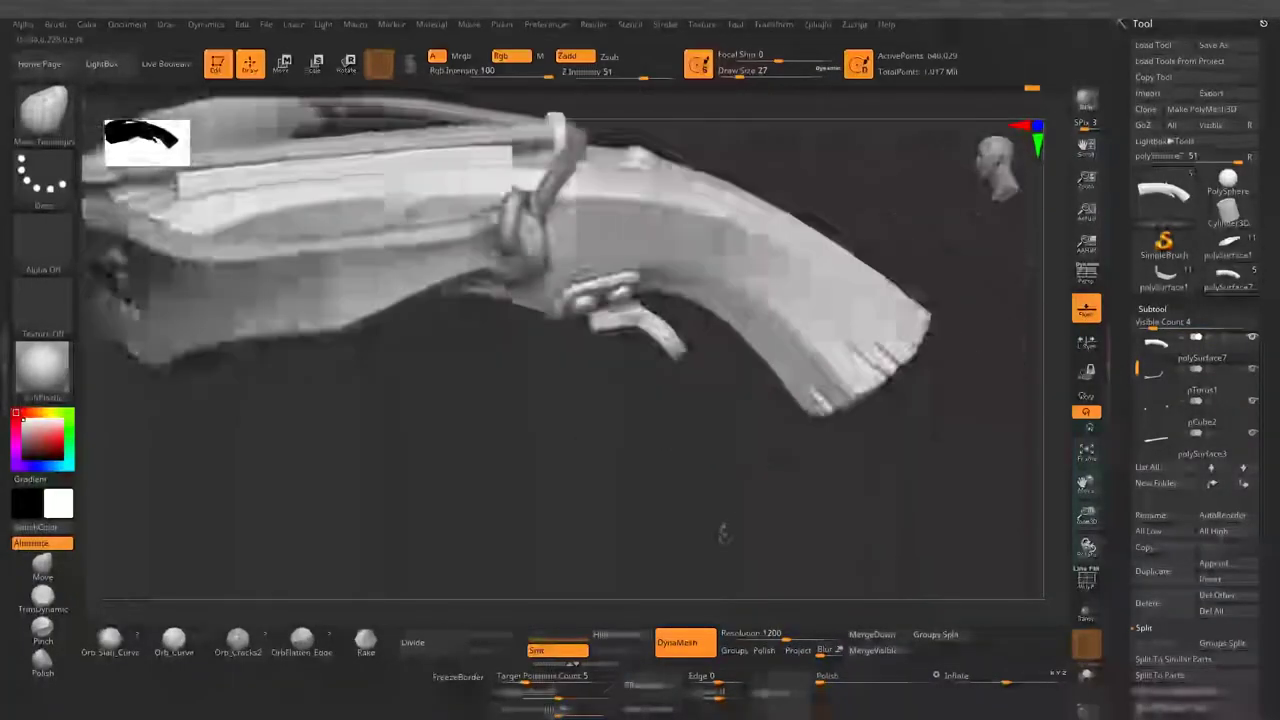
pyautogui.scroll(-5, 1163, 268)
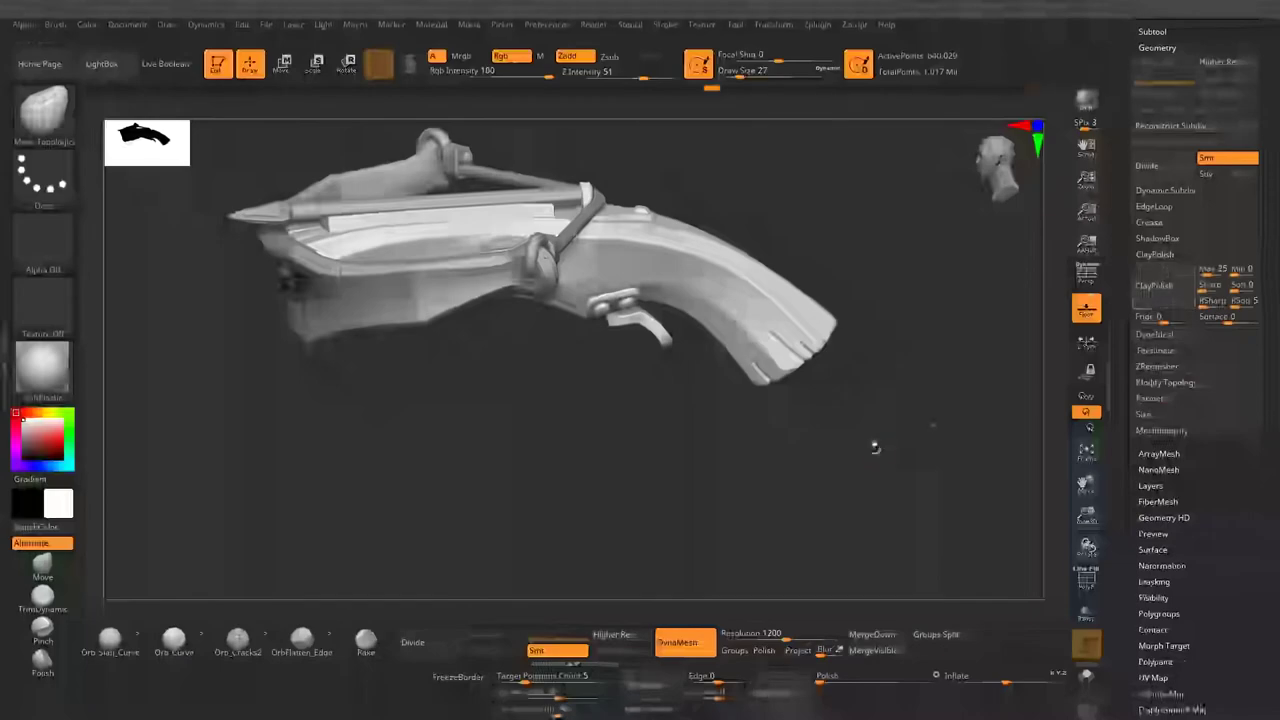
pyautogui.moveTo(836, 453)
pyautogui.mouseDown()
pyautogui.moveTo(771, 531)
pyautogui.moveTo(740, 520)
pyautogui.mouseUp()
pyautogui.moveTo(887, 410)
pyautogui.mouseDown()
pyautogui.moveTo(901, 418)
pyautogui.moveTo(777, 357)
pyautogui.moveTo(697, 467)
pyautogui.mouseUp()
pyautogui.press('n')
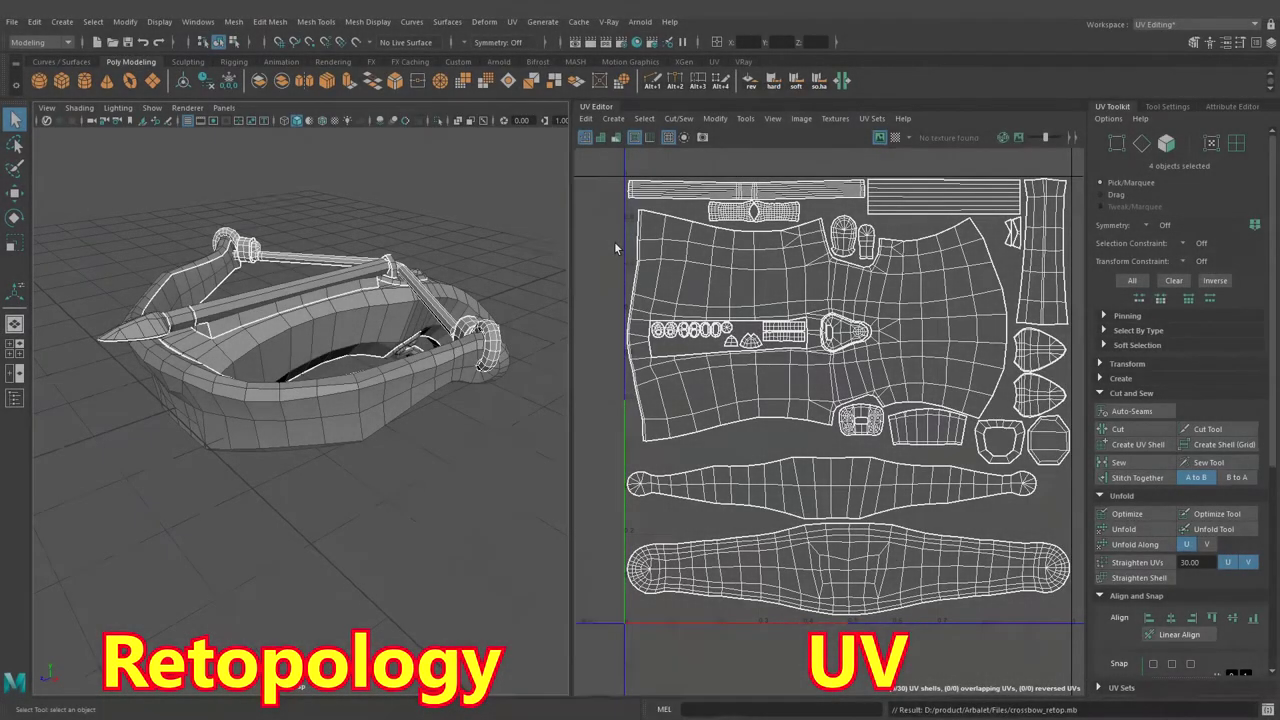
# Show the checker test texture on the crossbow's UVs and tumble the view to inspect the pattern.
pyautogui.keyDown('alt'); pyautogui.moveTo(392, 248); pyautogui.dragTo(328, 254, button='middle'); pyautogui.keyUp('alt')
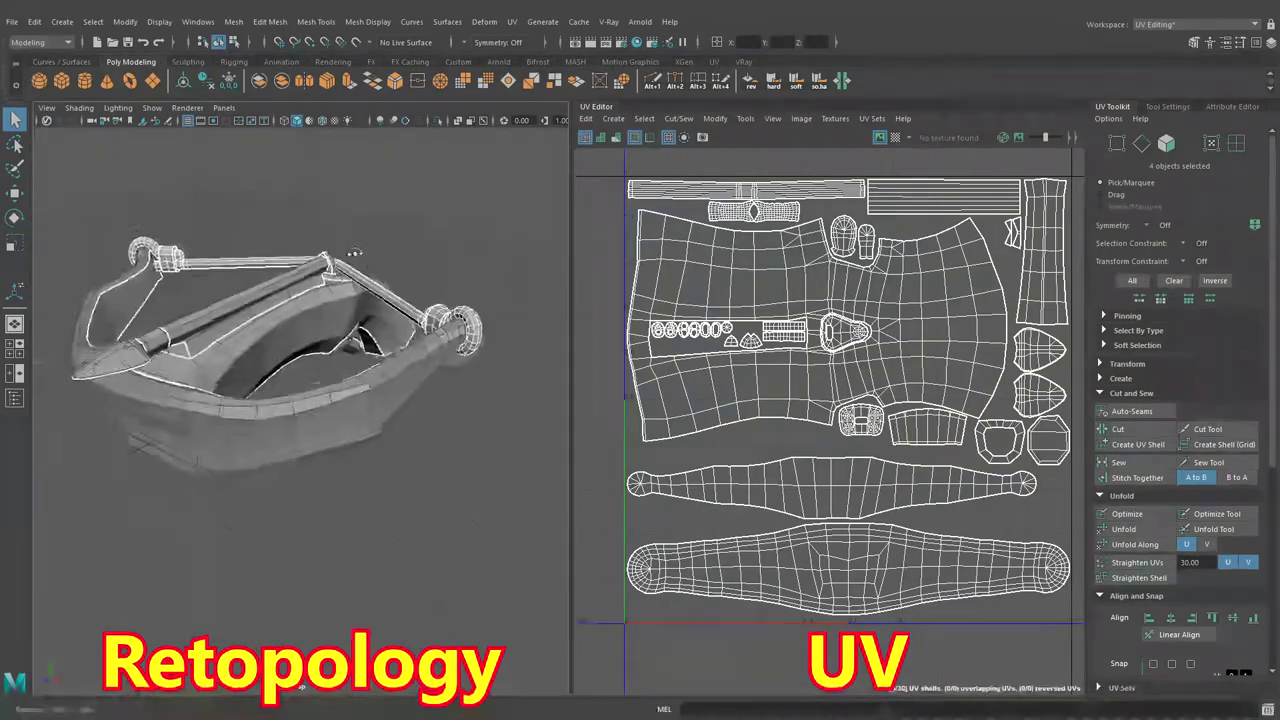
pyautogui.keyDown('alt'); pyautogui.moveTo(431, 270); pyautogui.dragTo(484, 249); pyautogui.keyUp('alt')
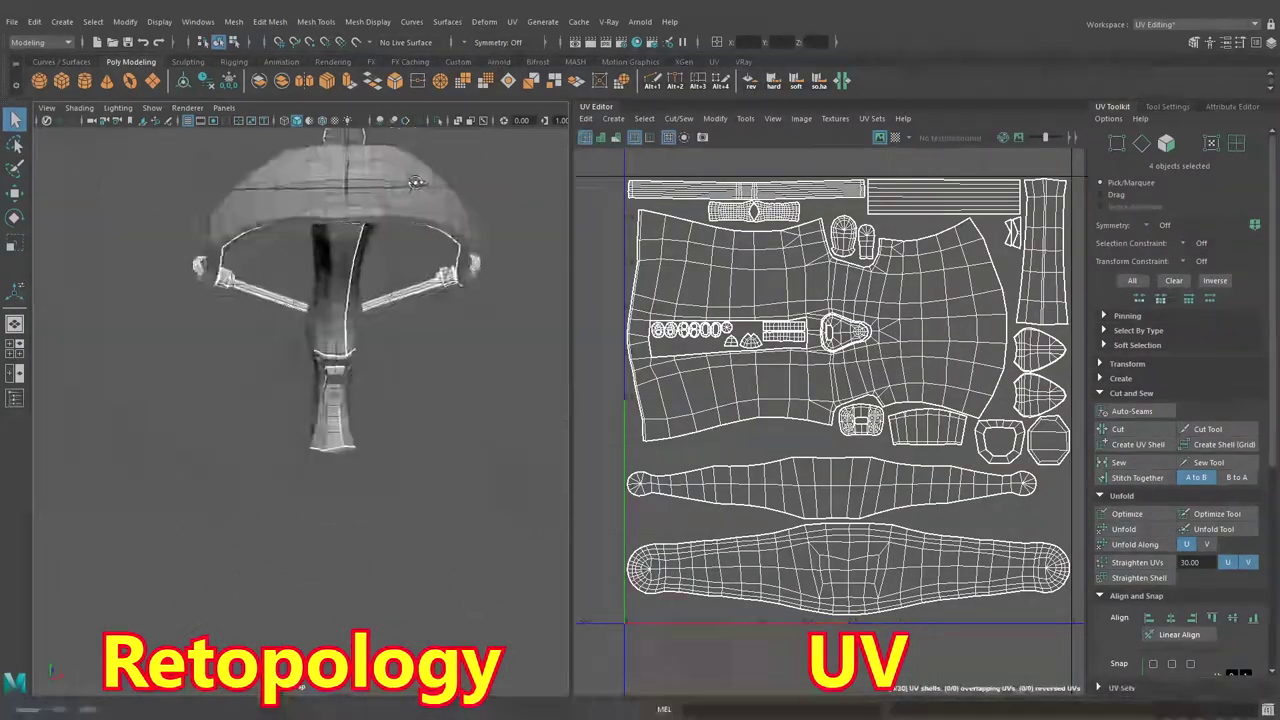
pyautogui.keyDown('alt'); pyautogui.moveTo(340, 200); pyautogui.dragTo(346, 272); pyautogui.keyUp('alt')
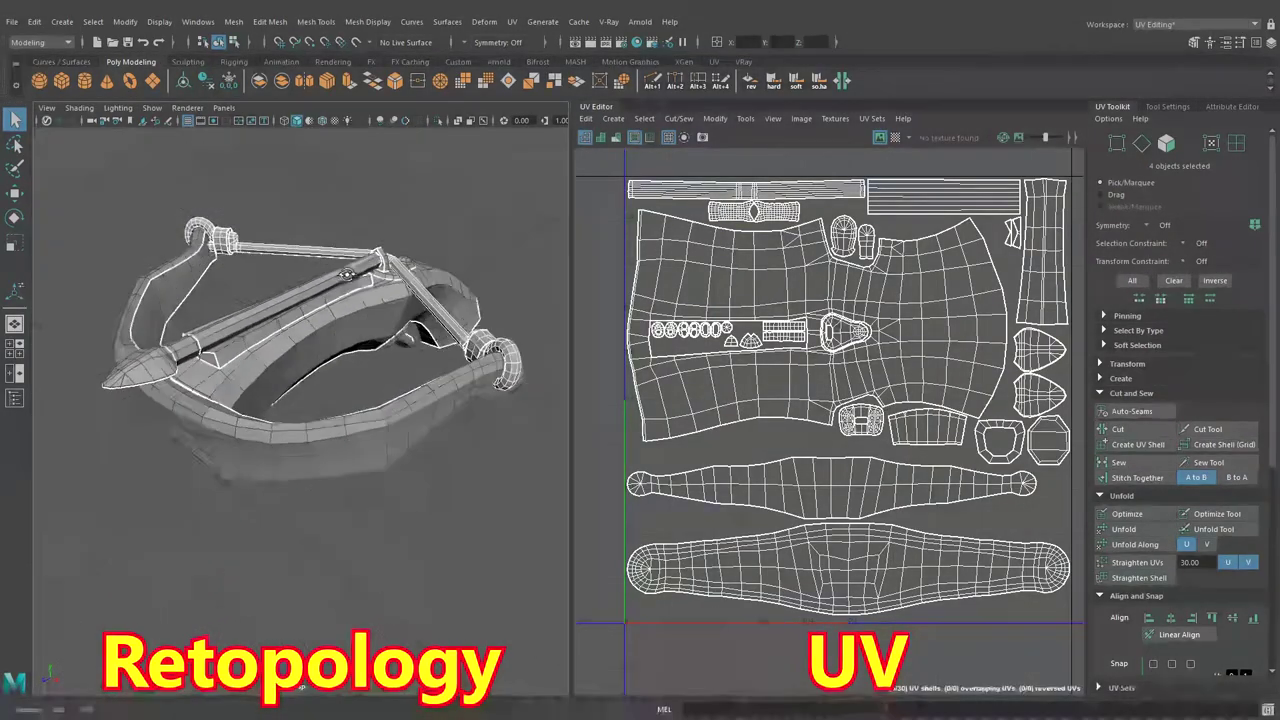
pyautogui.click(893, 137)
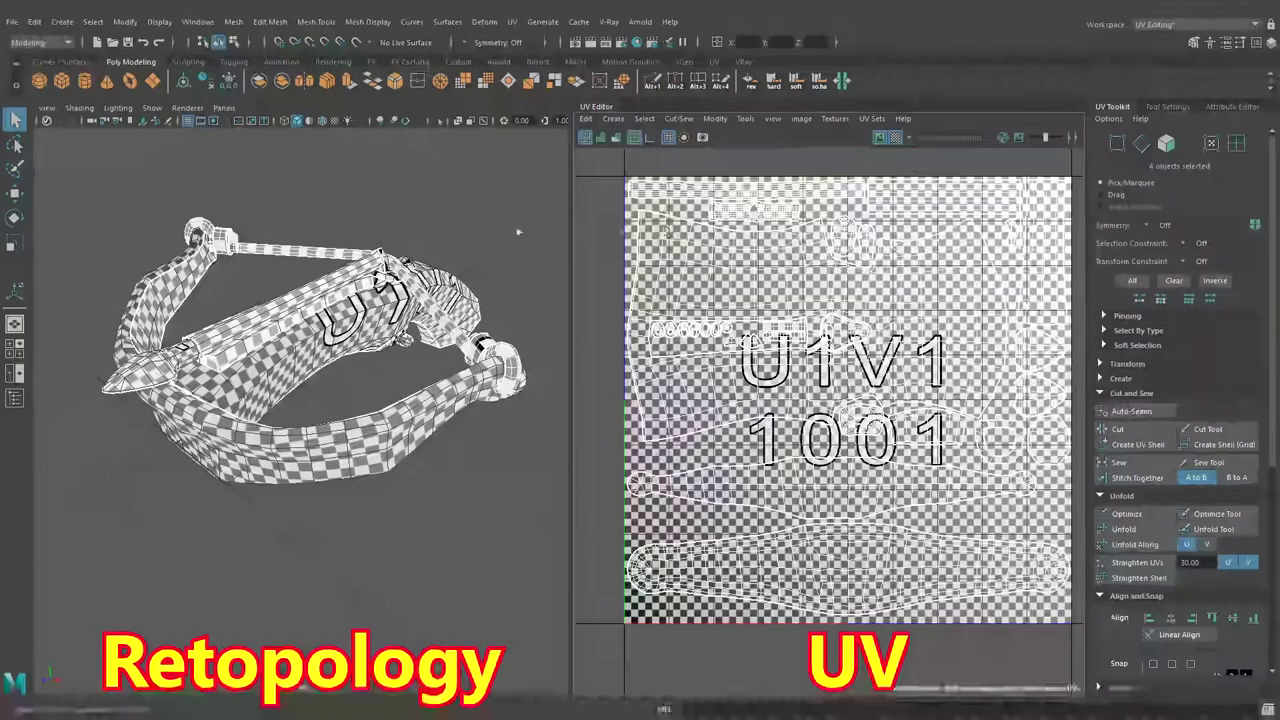
pyautogui.keyDown('alt'); pyautogui.moveTo(500, 249); pyautogui.dragTo(485, 255); pyautogui.keyUp('alt')
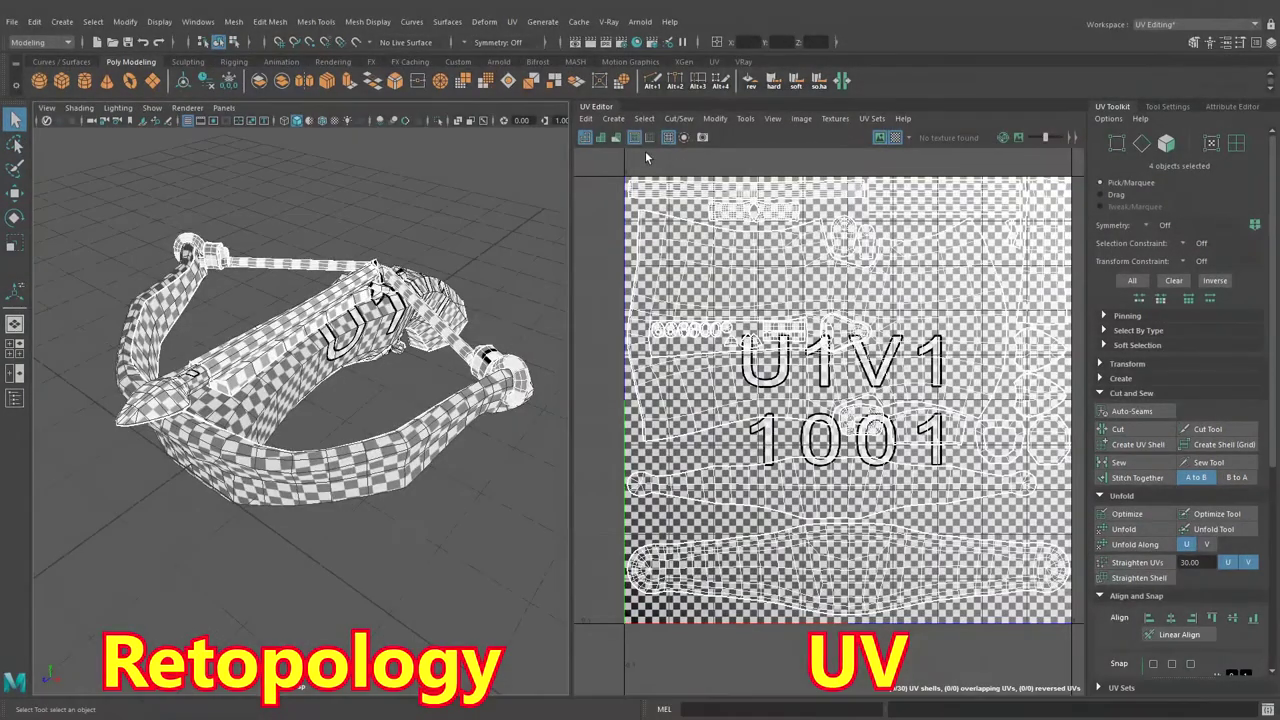
# Turn on UV shell shading and check the shells from a new angle.
pyautogui.click(601, 138)
pyautogui.keyDown('alt'); pyautogui.moveTo(483, 240); pyautogui.dragTo(476, 243); pyautogui.keyUp('alt')
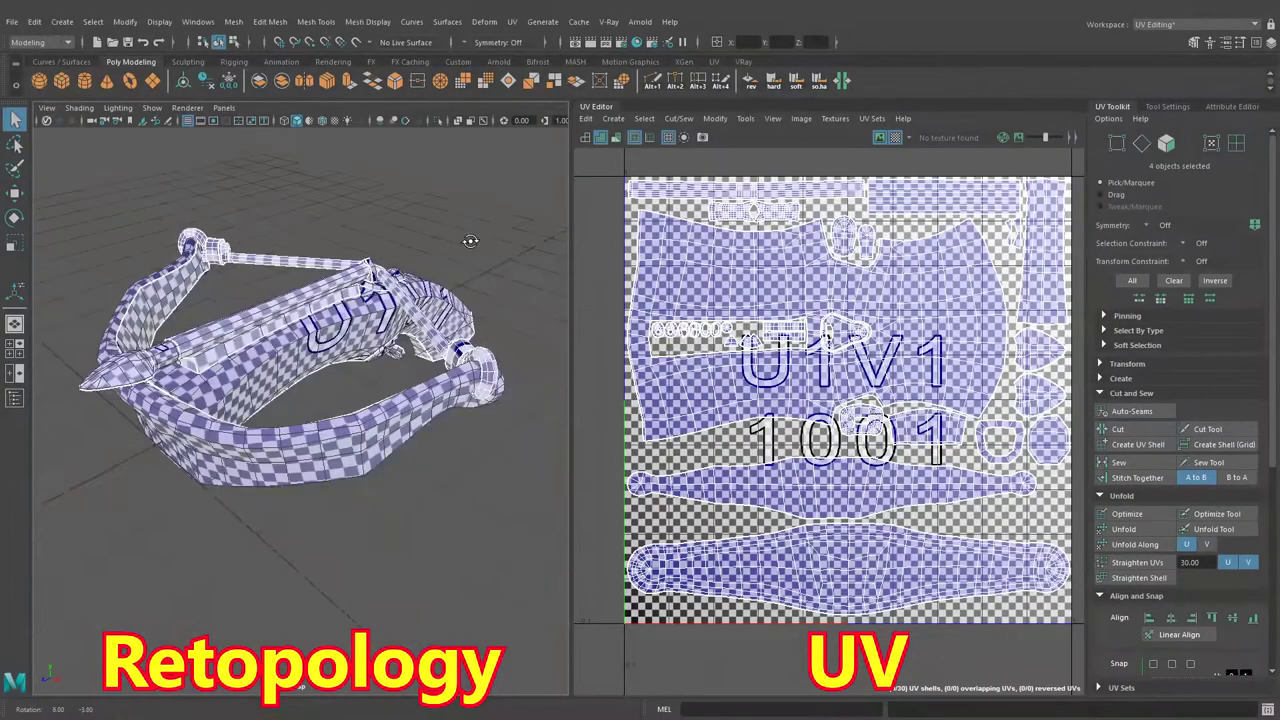
pyautogui.keyDown('alt'); pyautogui.moveTo(866, 297); pyautogui.dragTo(839, 293, button='middle'); pyautogui.keyUp('alt')
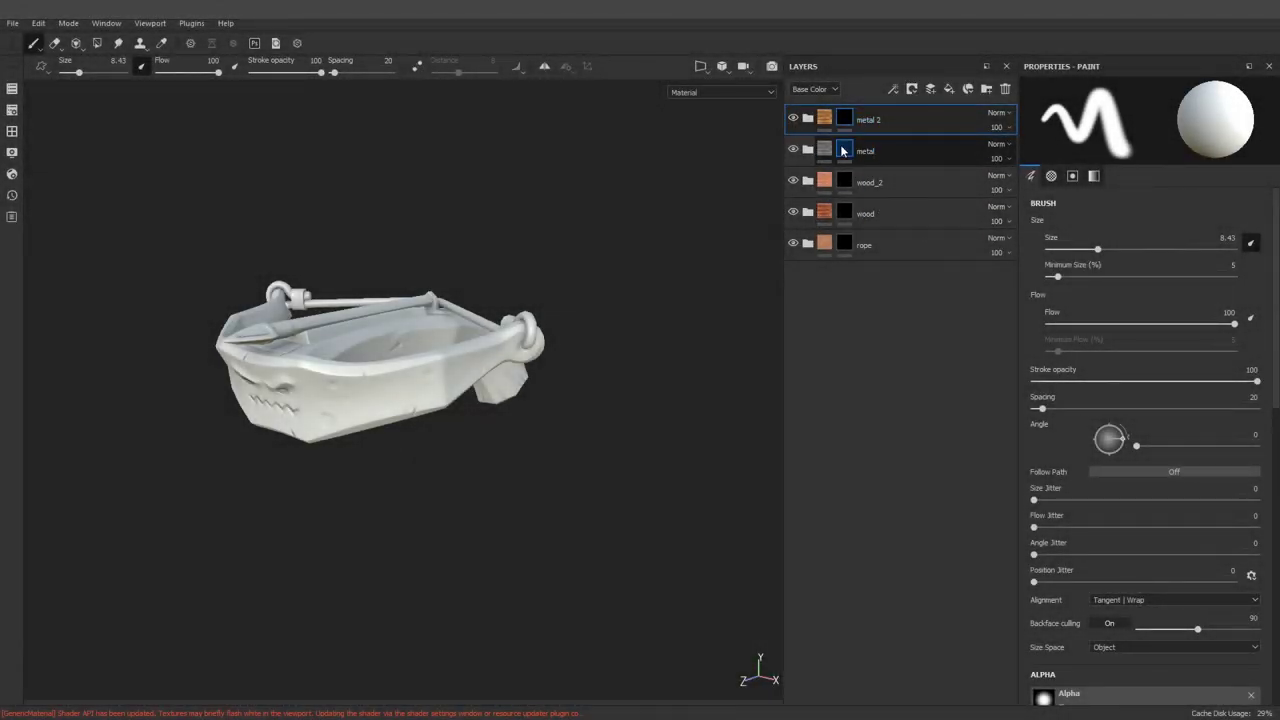
# Switch to Polygon Fill and orbit the crossbow to examine its interior, stock and rope loop.
pyautogui.click(97, 44)
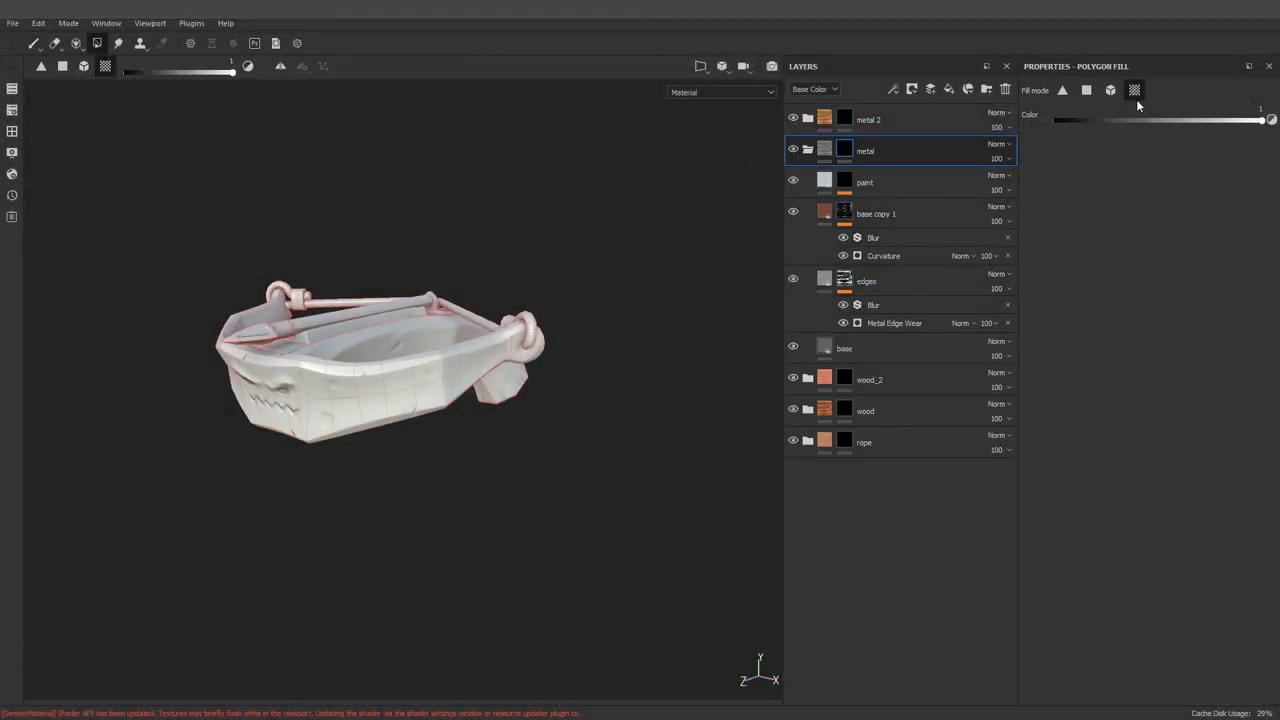
pyautogui.keyDown('alt'); pyautogui.moveTo(495, 375); pyautogui.dragTo(760, 669); pyautogui.keyUp('alt')
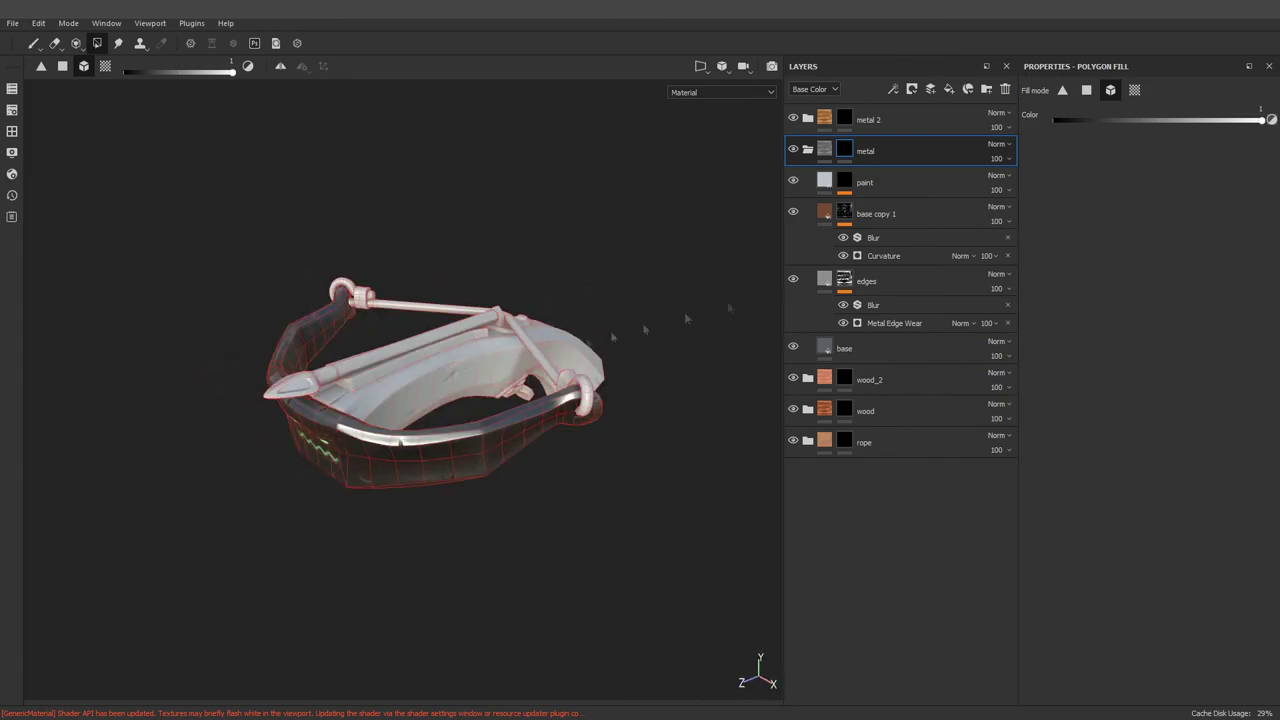
pyautogui.keyDown('alt'); pyautogui.moveTo(570, 364); pyautogui.dragTo(545, 343); pyautogui.keyUp('alt')
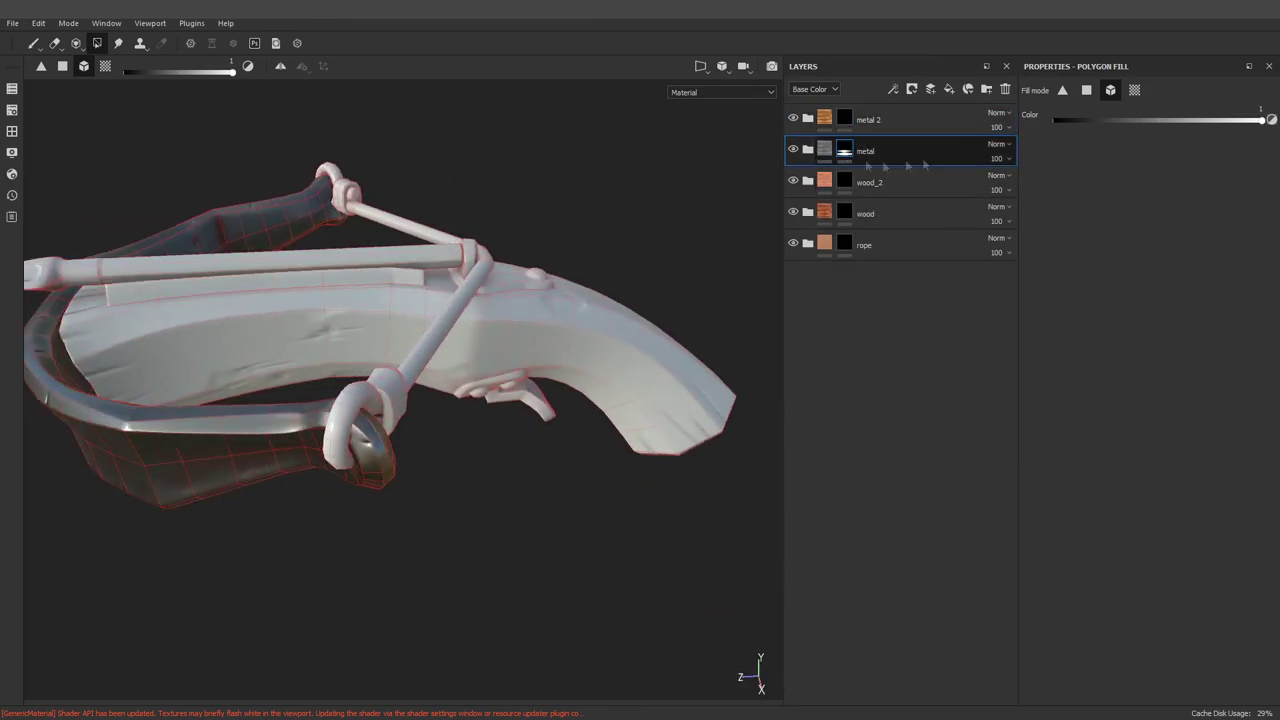
pyautogui.moveTo(450, 243)
pyautogui.keyDown('alt'); pyautogui.mouseDown()
pyautogui.moveTo(483, 375)
pyautogui.moveTo(528, 342)
pyautogui.mouseUp(); pyautogui.keyUp('alt')
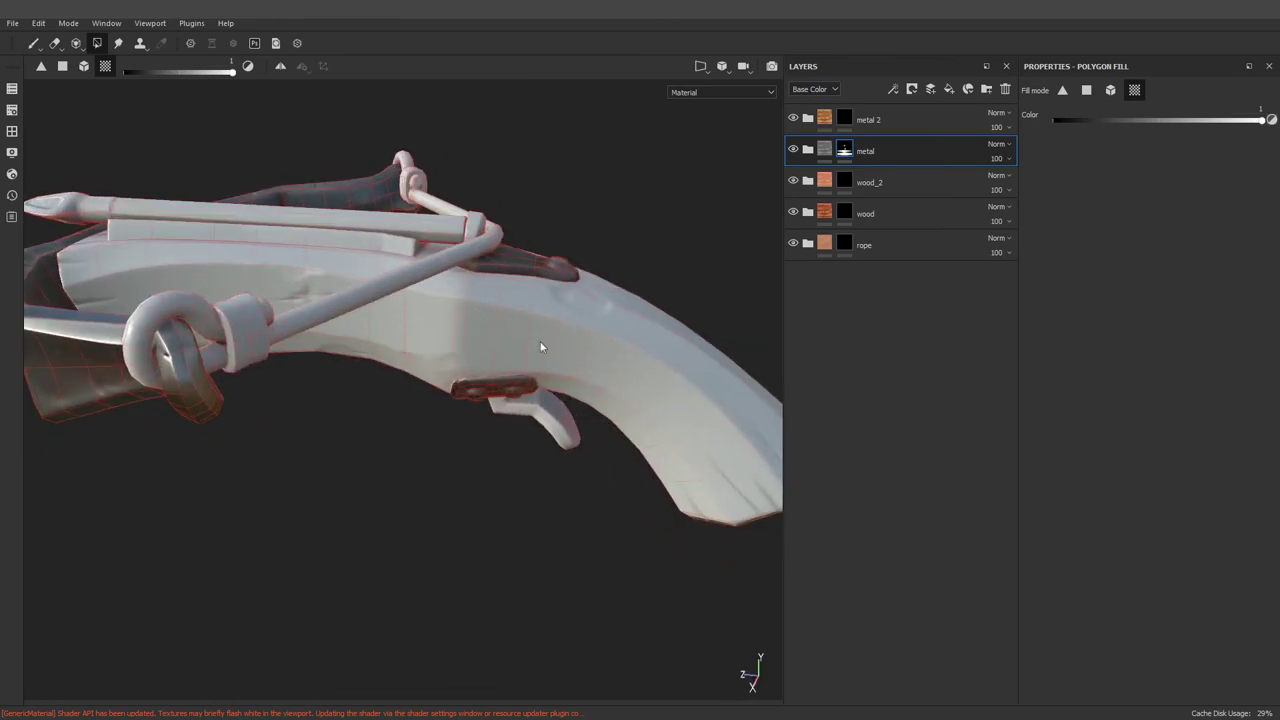
pyautogui.moveTo(343, 335)
pyautogui.keyDown('alt'); pyautogui.mouseDown()
pyautogui.moveTo(440, 240)
pyautogui.moveTo(401, 308)
pyautogui.mouseUp(); pyautogui.keyUp('alt')
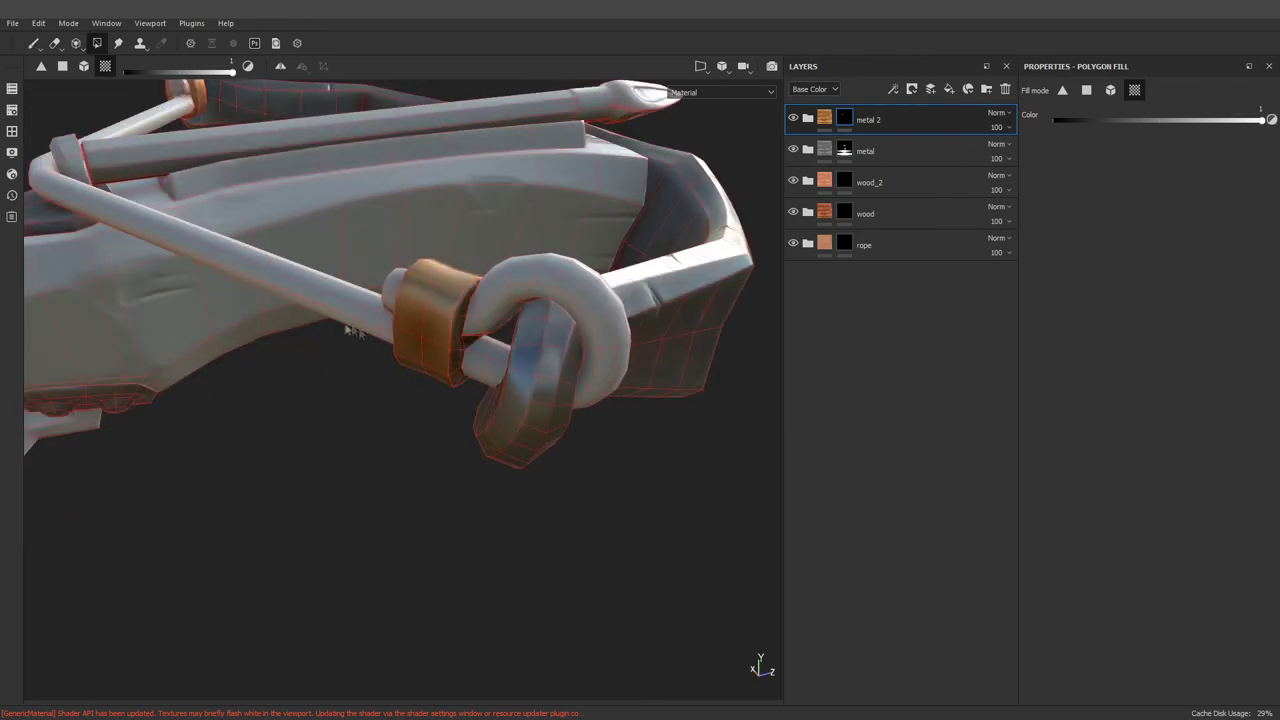
pyautogui.scroll(5, 401, 308)
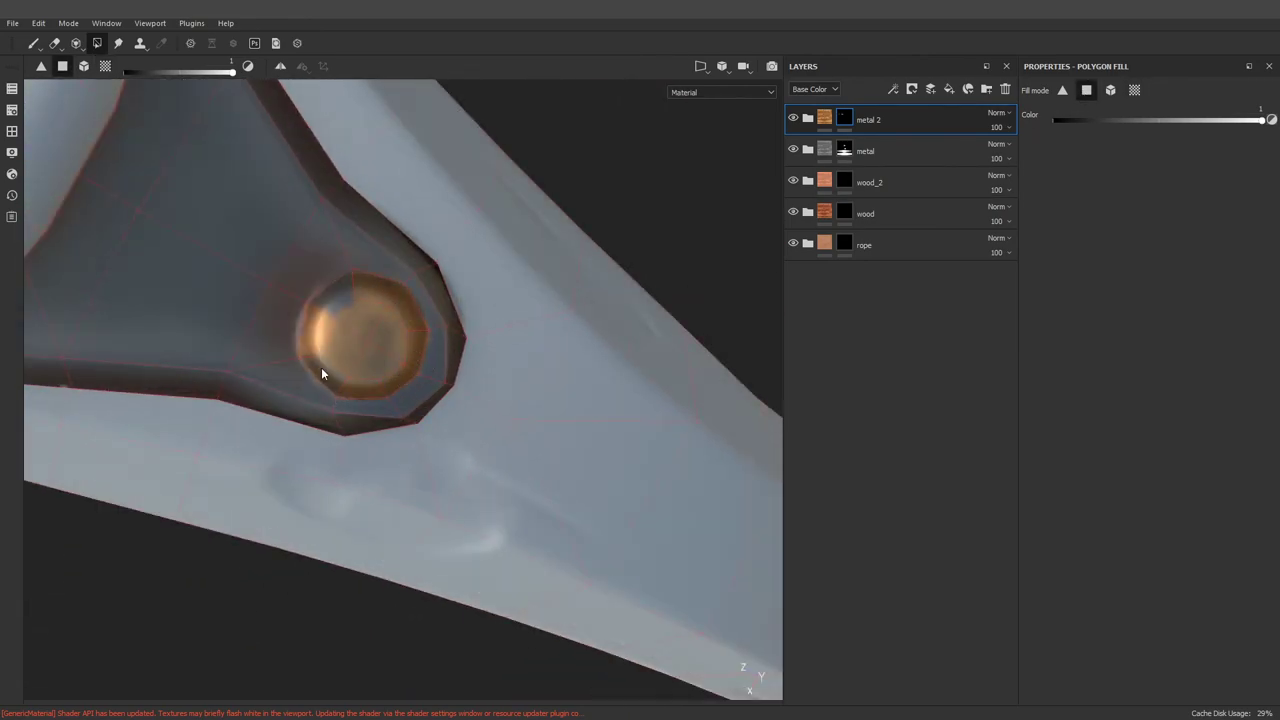
pyautogui.scroll(-5, 321, 373)
# Inspect the metal catch on the stock up close for the copper metal 2 mask.
pyautogui.keyDown('alt'); pyautogui.moveTo(321, 373); pyautogui.dragTo(498, 335); pyautogui.keyUp('alt')
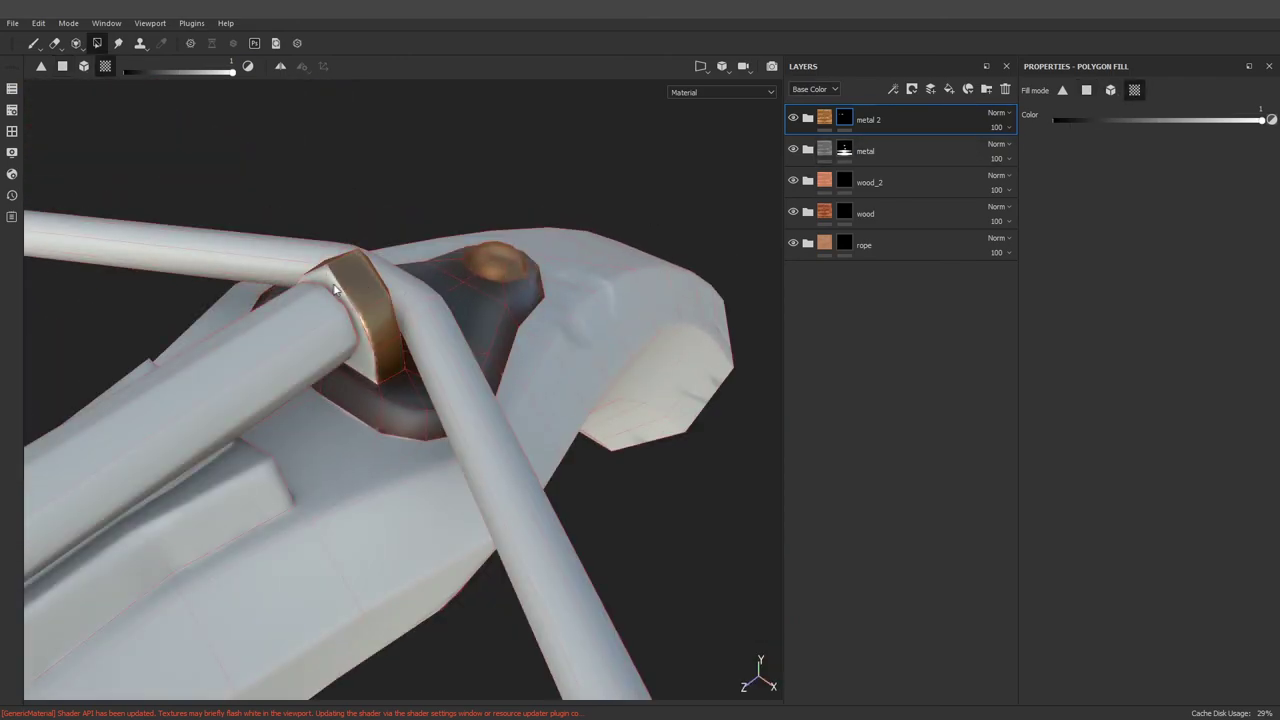
pyautogui.keyDown('alt'); pyautogui.moveTo(335, 289); pyautogui.dragTo(620, 330); pyautogui.keyUp('alt')
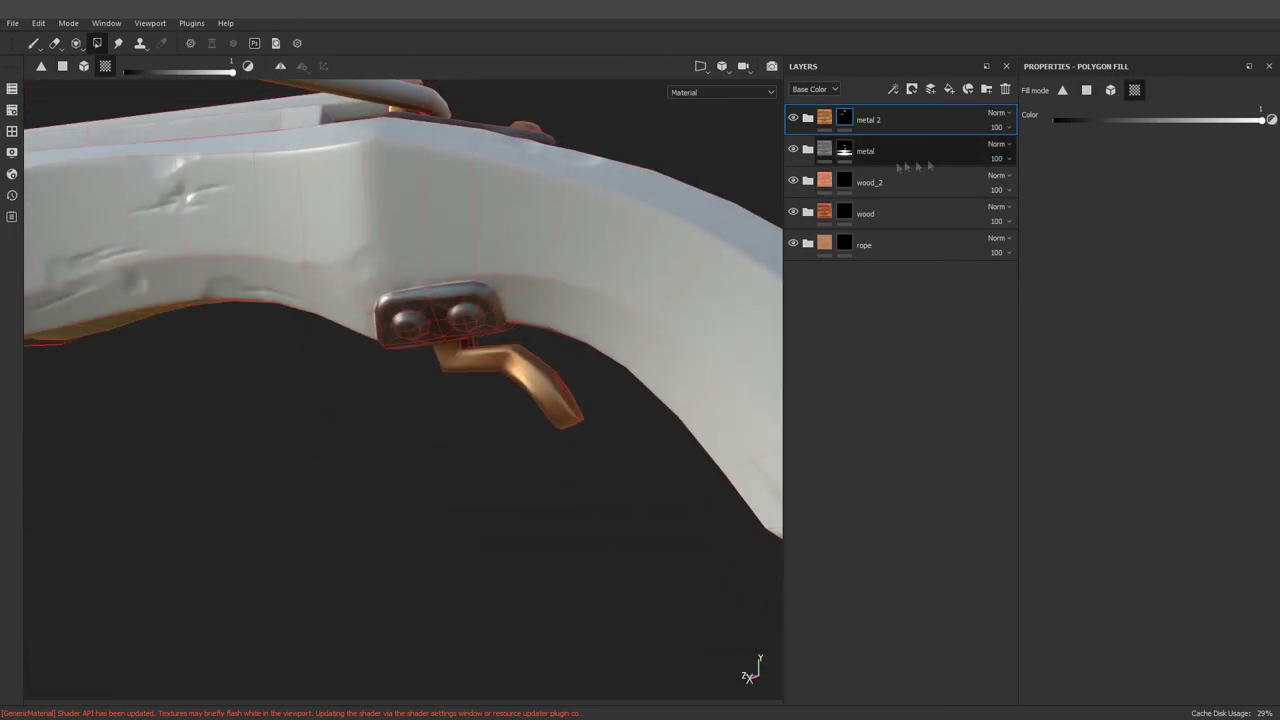
pyautogui.keyDown('alt'); pyautogui.moveTo(430, 300); pyautogui.dragTo(477, 293); pyautogui.keyUp('alt')
pyautogui.scroll(3, 477, 293)
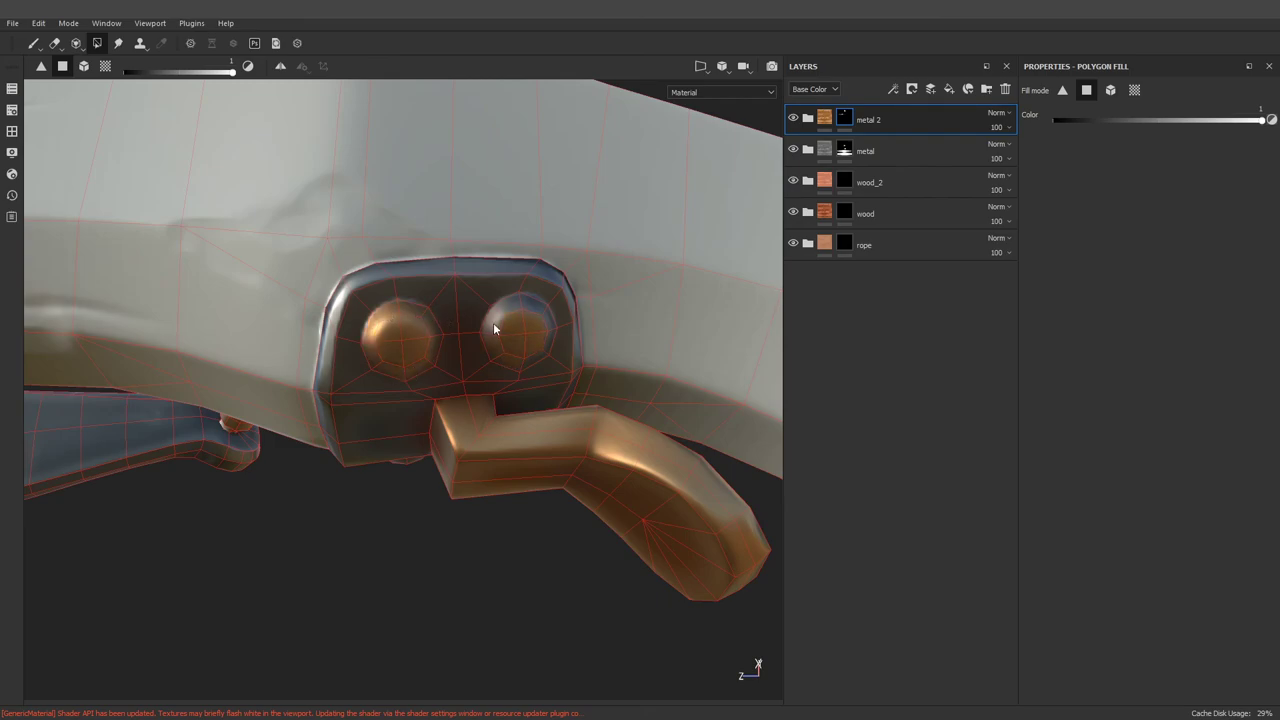
pyautogui.moveTo(519, 305)
pyautogui.keyDown('alt'); pyautogui.mouseDown()
pyautogui.moveTo(314, 380)
pyautogui.moveTo(300, 434)
pyautogui.moveTo(343, 380)
pyautogui.moveTo(348, 405)
pyautogui.mouseUp(); pyautogui.keyUp('alt')
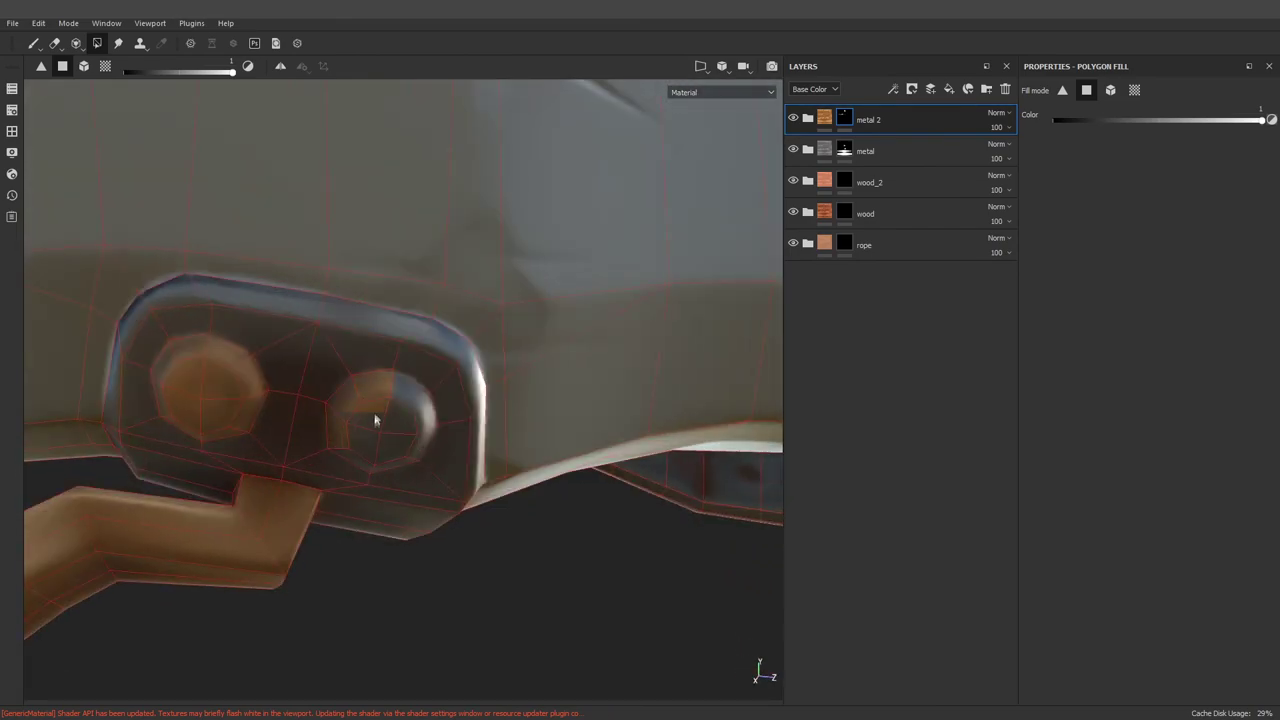
pyautogui.moveTo(396, 450)
pyautogui.keyDown('alt'); pyautogui.mouseDown()
pyautogui.moveTo(357, 206)
pyautogui.moveTo(402, 476)
pyautogui.mouseUp(); pyautogui.keyUp('alt')
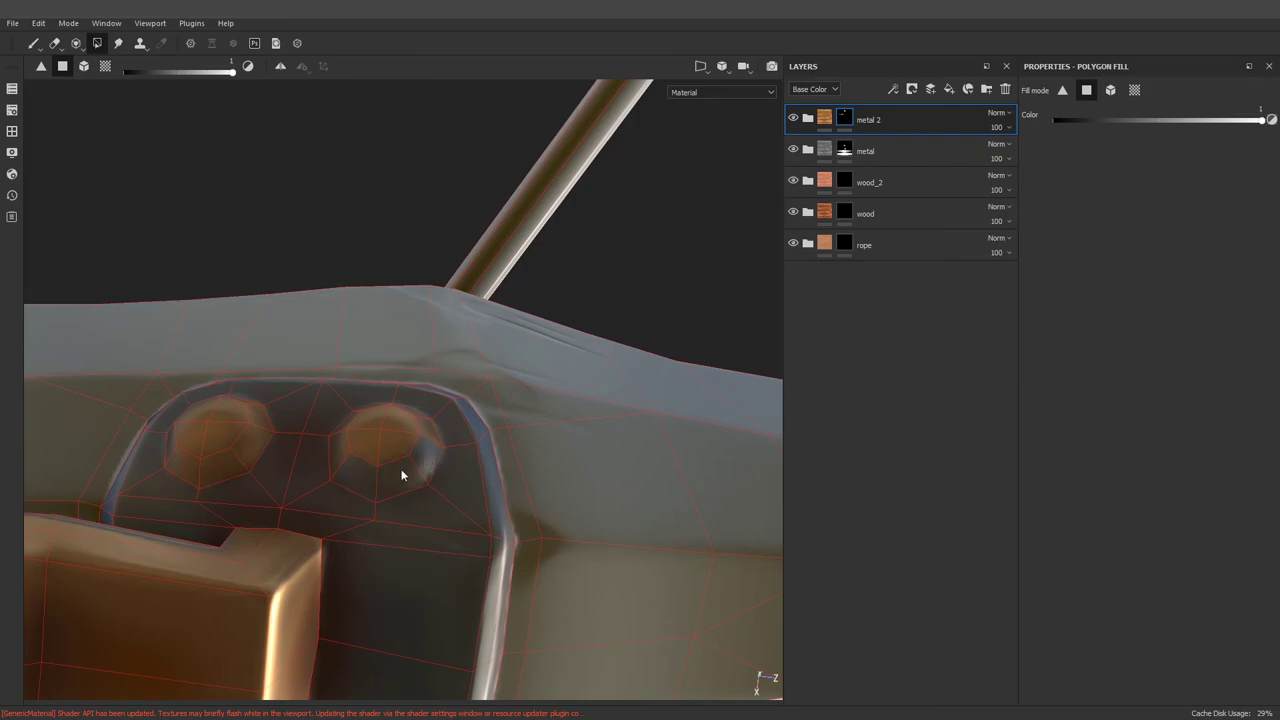
pyautogui.keyDown('alt'); pyautogui.moveTo(400, 420); pyautogui.dragTo(300, 380); pyautogui.keyUp('alt')
pyautogui.scroll(5, 400, 400)
# Apply the metal layer mask on the crossbow limb, then select the wood layer.
pyautogui.click(900, 151)
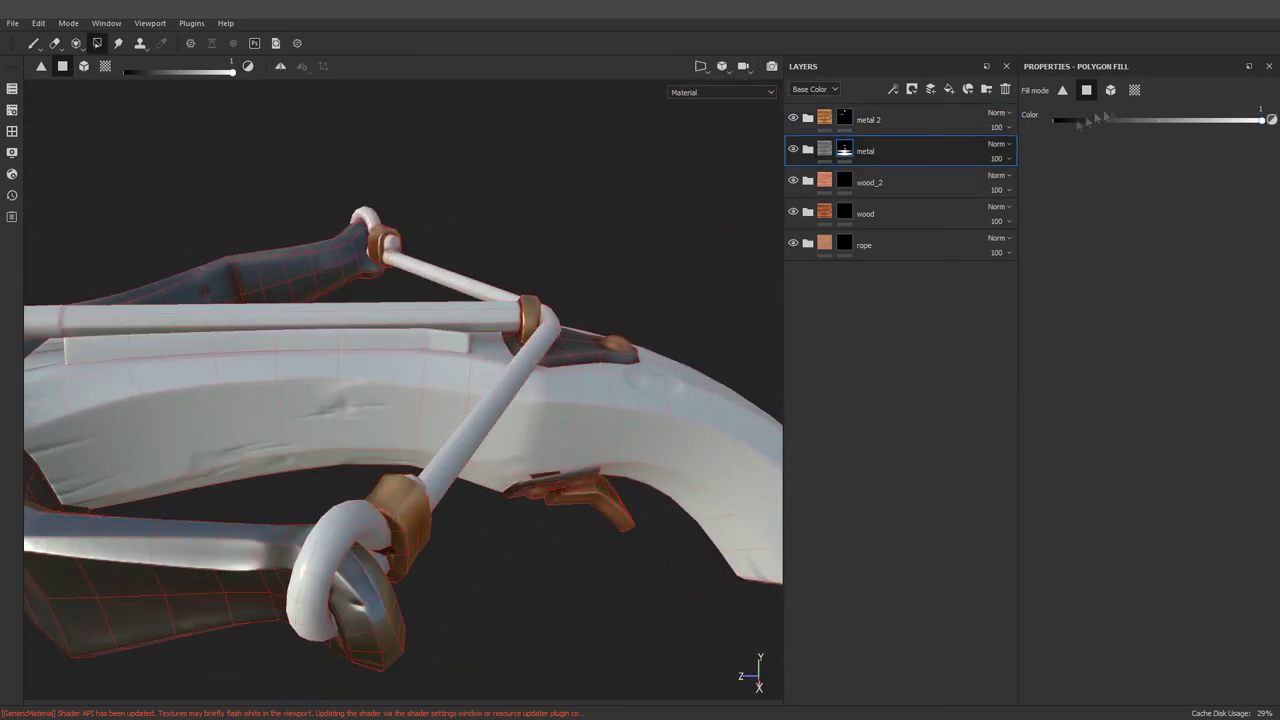
pyautogui.moveTo(395, 344)
pyautogui.keyDown('alt'); pyautogui.mouseDown()
pyautogui.moveTo(503, 352)
pyautogui.moveTo(371, 403)
pyautogui.moveTo(607, 409)
pyautogui.moveTo(440, 415)
pyautogui.moveTo(420, 437)
pyautogui.moveTo(314, 386)
pyautogui.moveTo(500, 434)
pyautogui.moveTo(776, 323)
pyautogui.mouseUp(); pyautogui.keyUp('alt')
pyautogui.click(848, 214)
pyautogui.moveTo(700, 260)
pyautogui.keyDown('alt'); pyautogui.mouseDown()
pyautogui.moveTo(582, 298)
pyautogui.moveTo(500, 285)
pyautogui.moveTo(337, 358)
pyautogui.mouseUp(); pyautogui.keyUp('alt')
# Fill the wood mask on the stock and rail, then texture the bowstring with the rope layer.
pyautogui.keyDown('alt'); pyautogui.moveTo(337, 358); pyautogui.dragTo(289, 363, button='right'); pyautogui.keyUp('alt')
pyautogui.moveTo(289, 363)
pyautogui.keyDown('alt'); pyautogui.mouseDown()
pyautogui.moveTo(506, 386)
pyautogui.moveTo(604, 326)
pyautogui.mouseUp(); pyautogui.keyUp('alt')
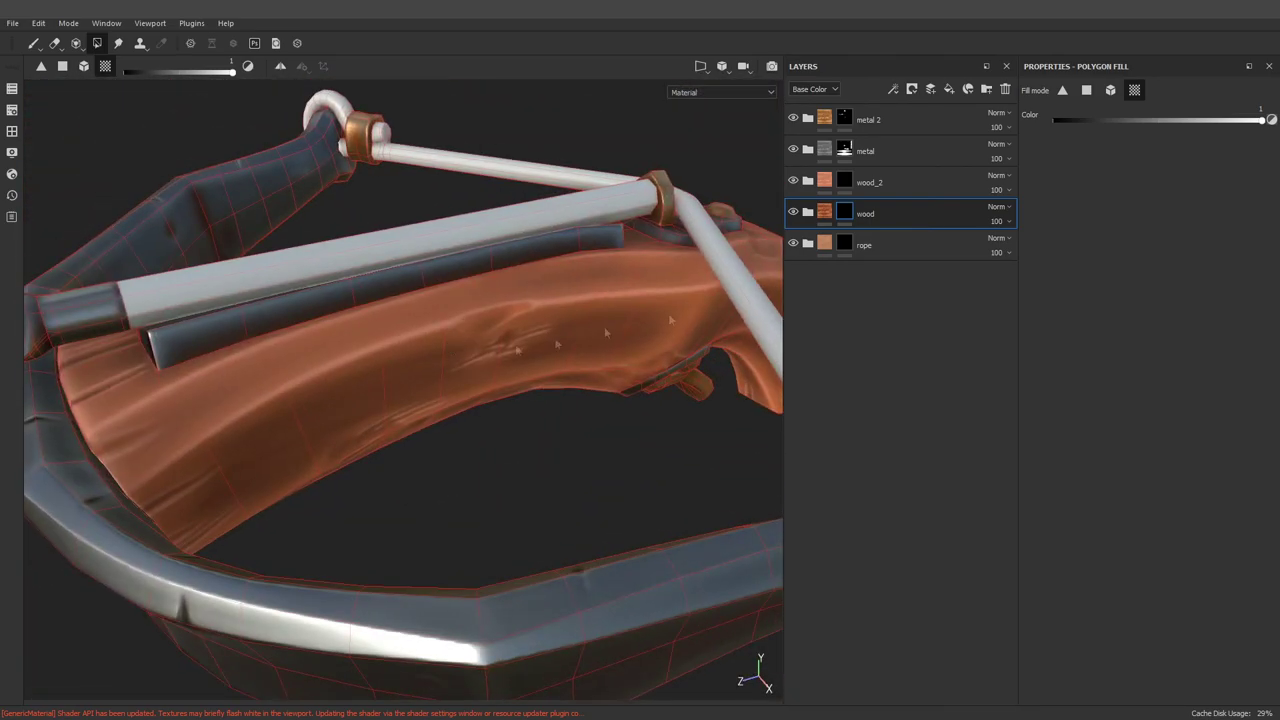
pyautogui.moveTo(763, 218)
pyautogui.keyDown('alt'); pyautogui.mouseDown()
pyautogui.moveTo(600, 300)
pyautogui.moveTo(450, 330)
pyautogui.moveTo(327, 383)
pyautogui.moveTo(419, 346)
pyautogui.mouseUp(); pyautogui.keyUp('alt')
pyautogui.click(864, 245)
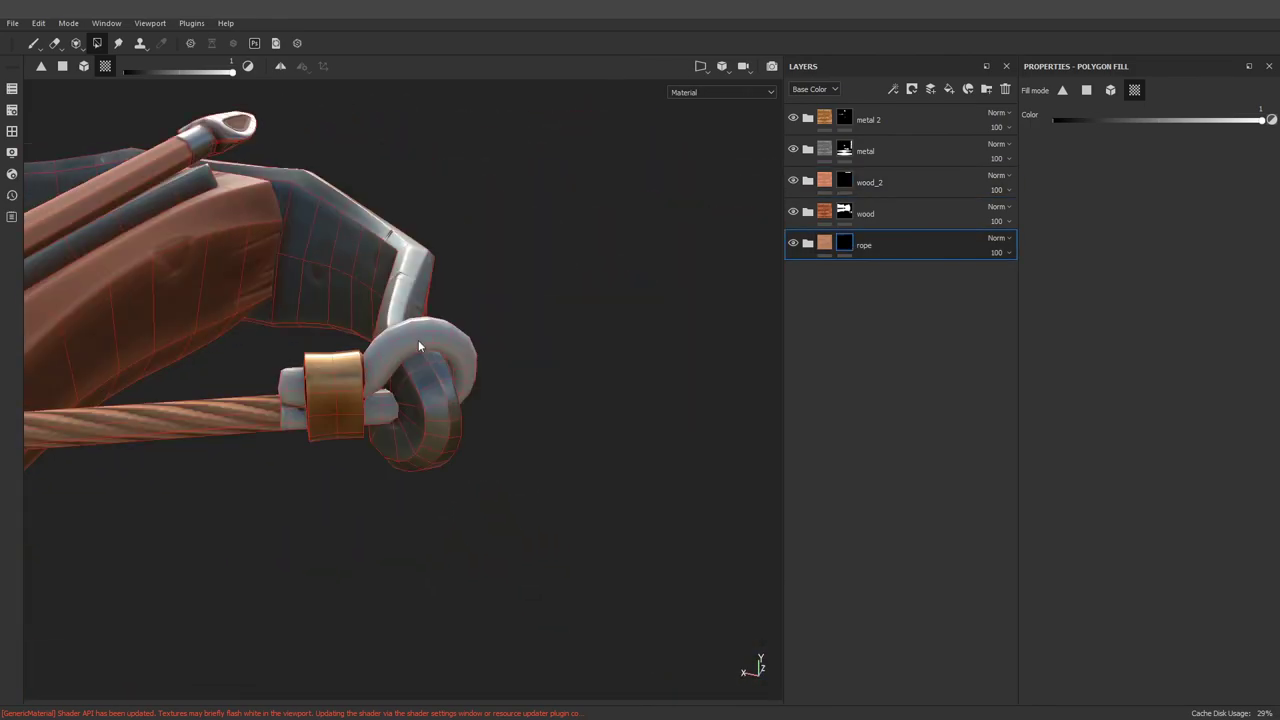
pyautogui.keyDown('alt'); pyautogui.moveTo(334, 396); pyautogui.dragTo(497, 296); pyautogui.keyUp('alt')
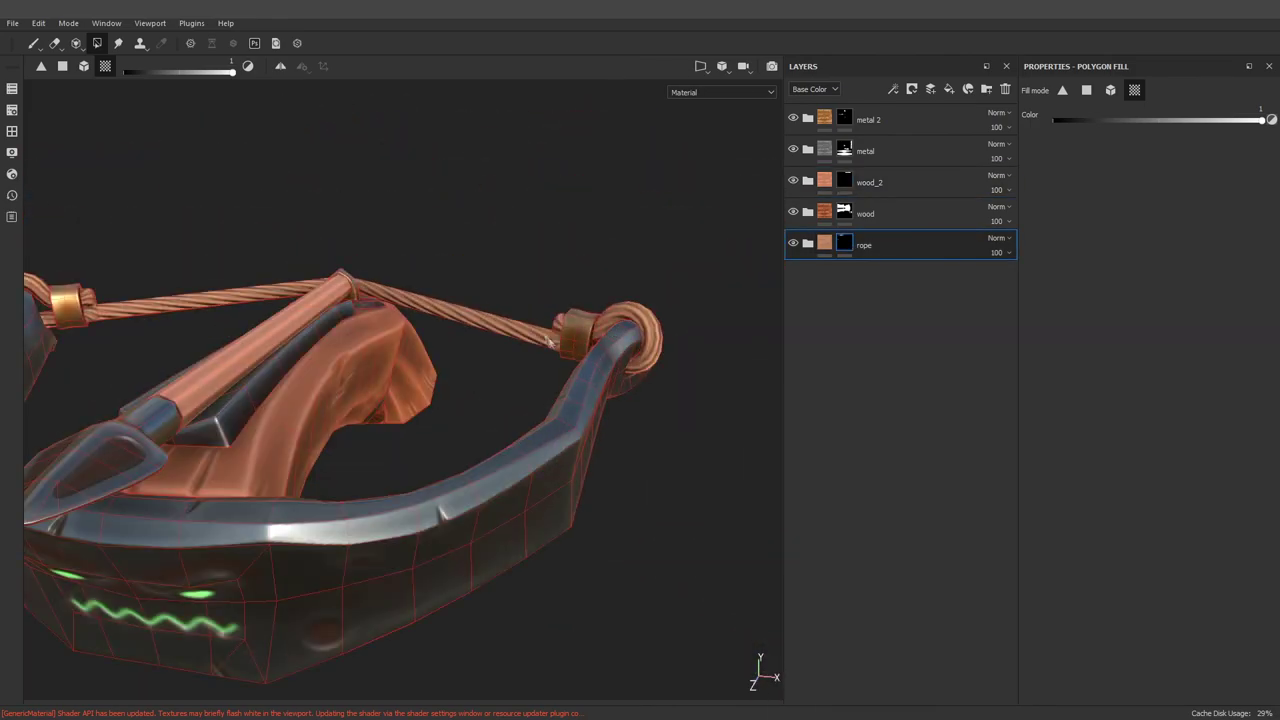